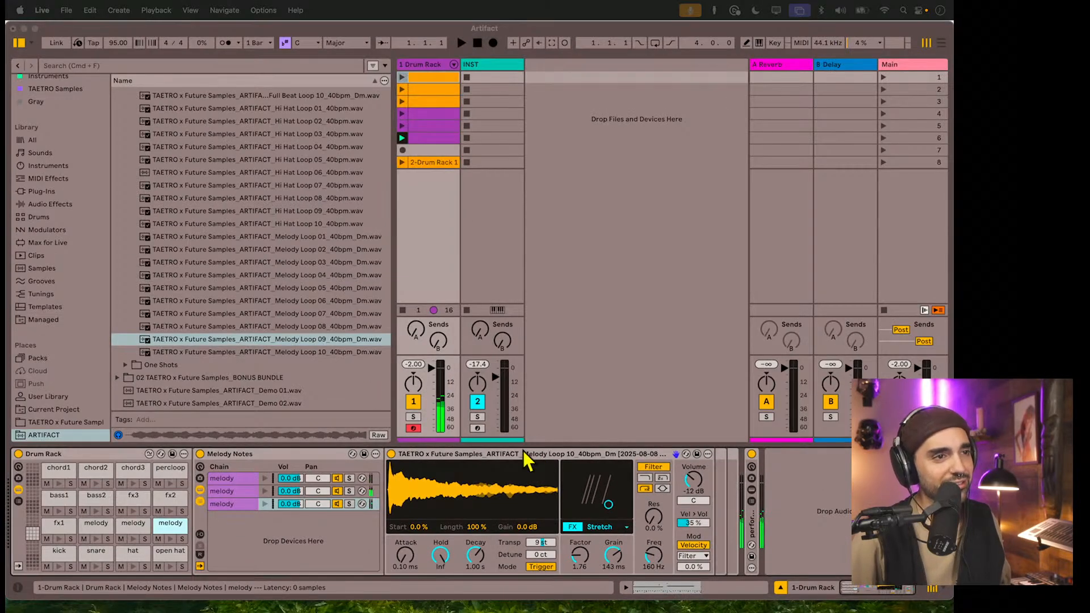
- Preview the Melody Loop 10 sample, switching the browser's preview playback off and back on
left_click(324, 353)
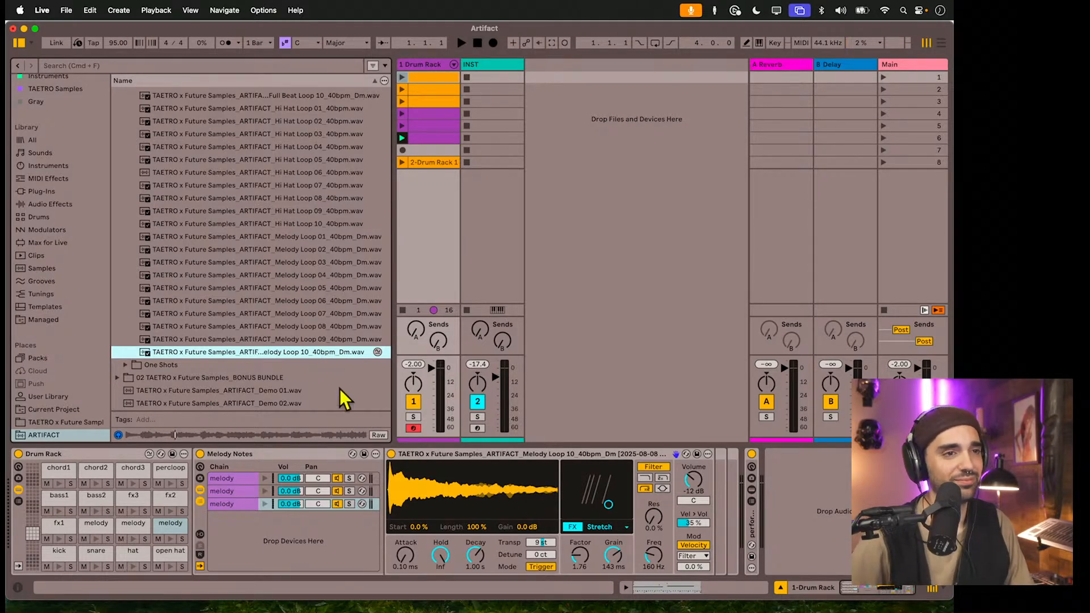
left_click(118, 435)
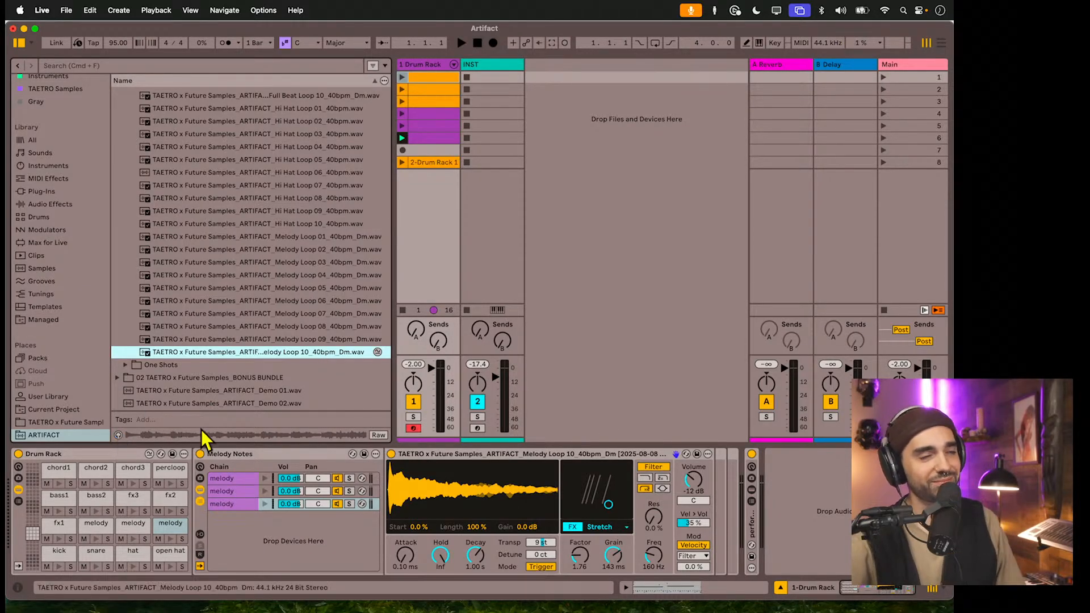
left_click(119, 435)
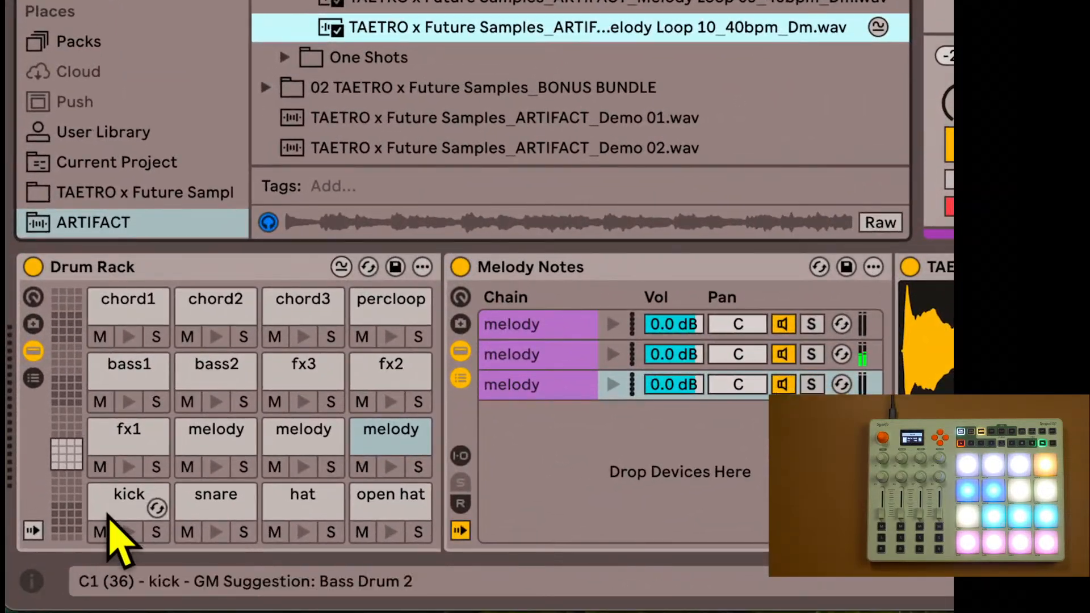
- Show the kick and snare pads' samplers in the Drum Rack and enable Auto Select for its pads
left_click(120, 507)
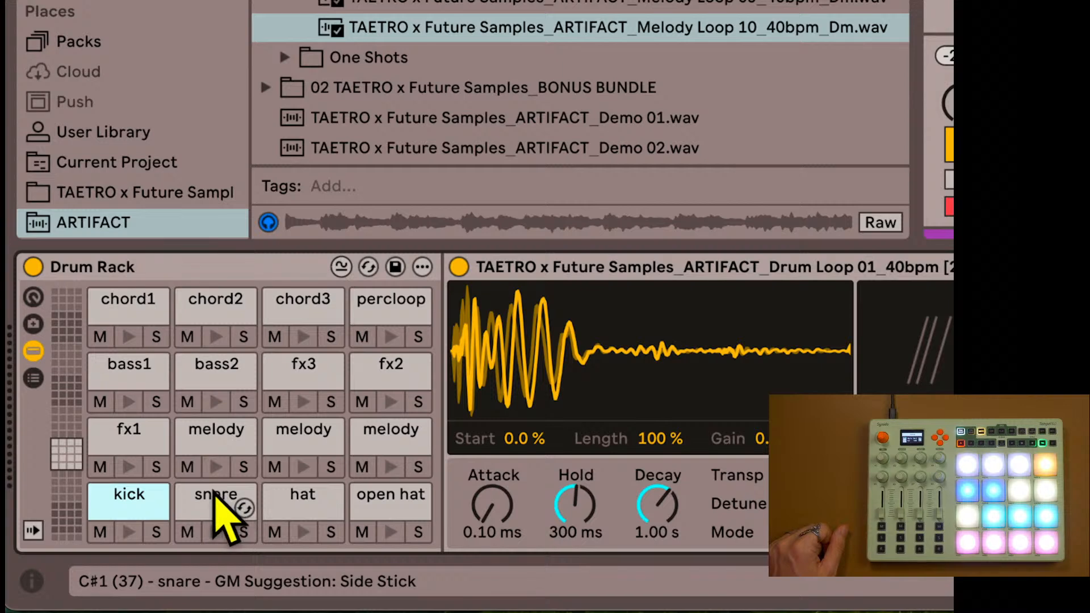
left_click(215, 492)
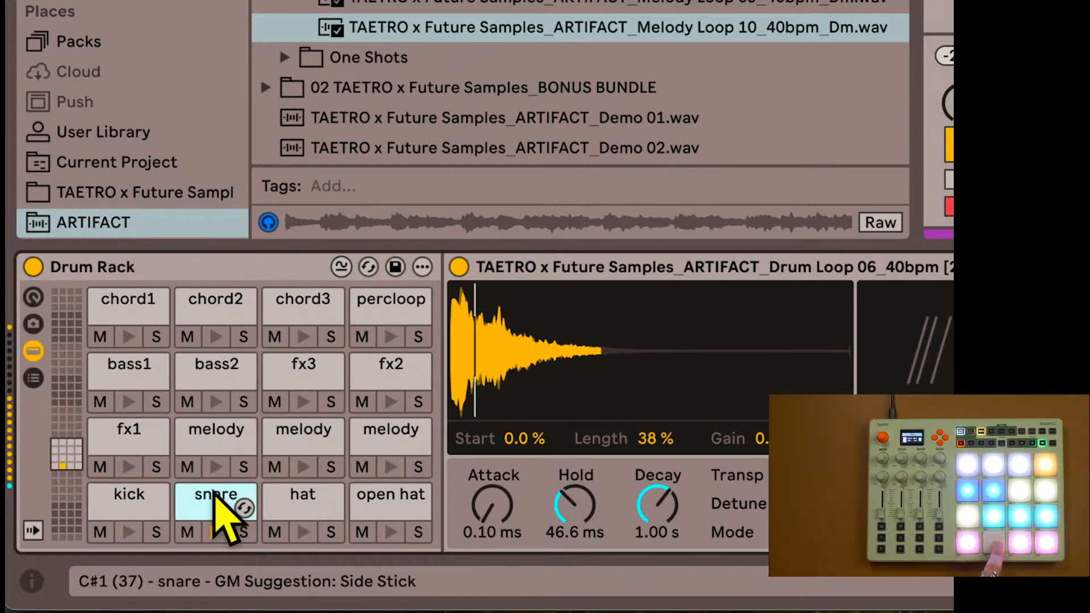
left_click(34, 532)
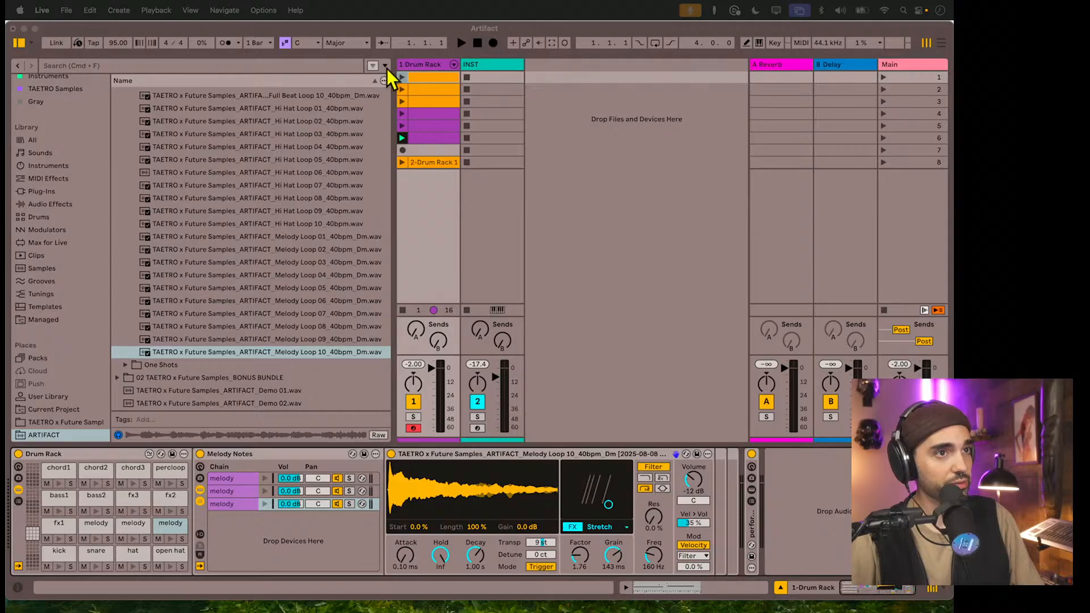
- Start a new, empty Live Set in place of the Artifact set
left_click(431, 67)
left_click(431, 67)
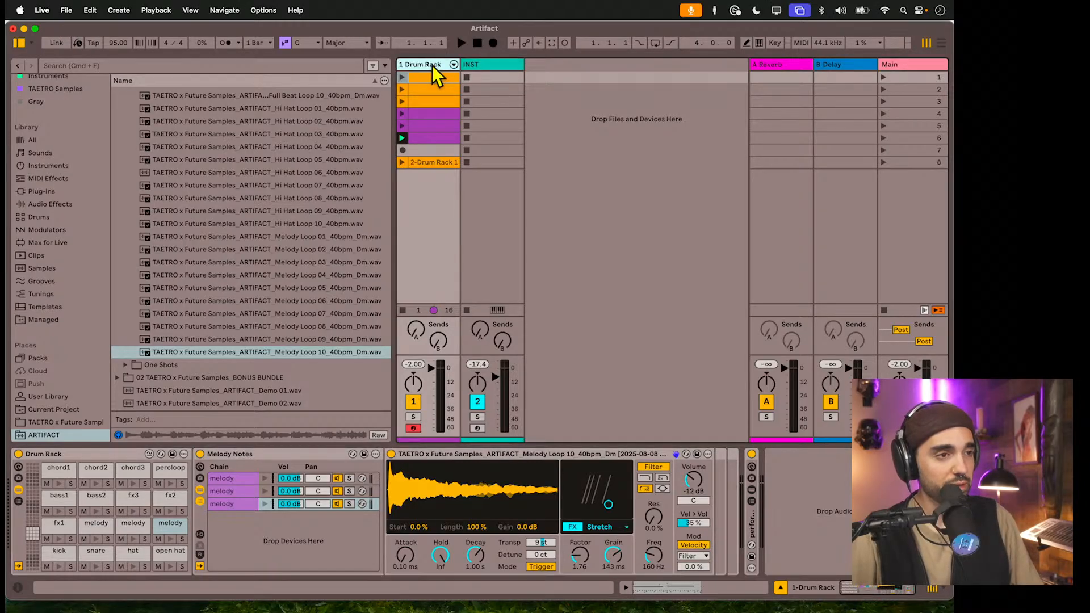
left_click(66, 11)
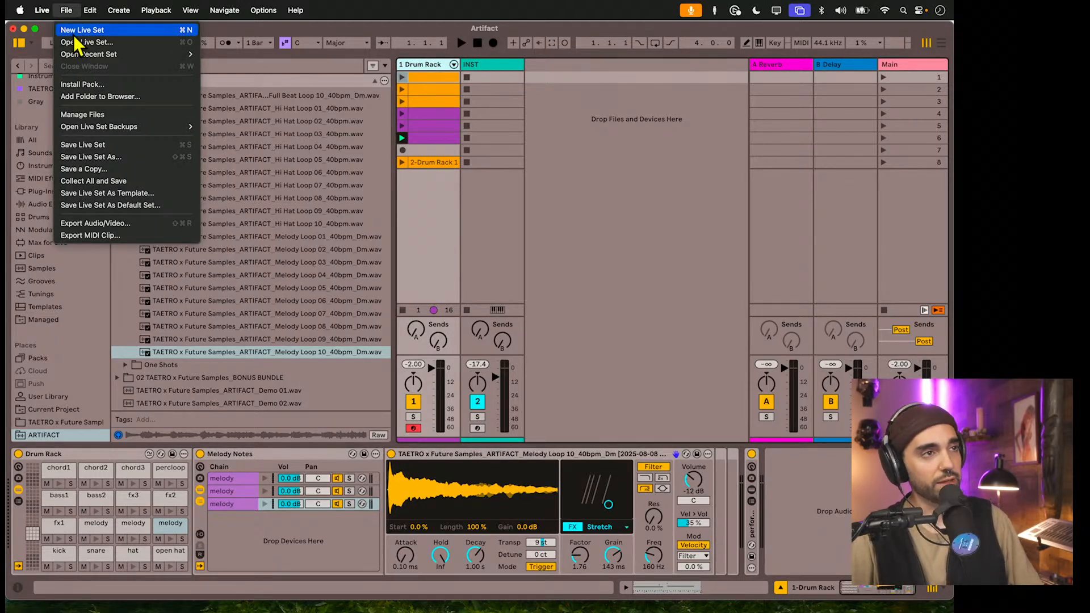
left_click(77, 30)
left_click(423, 343)
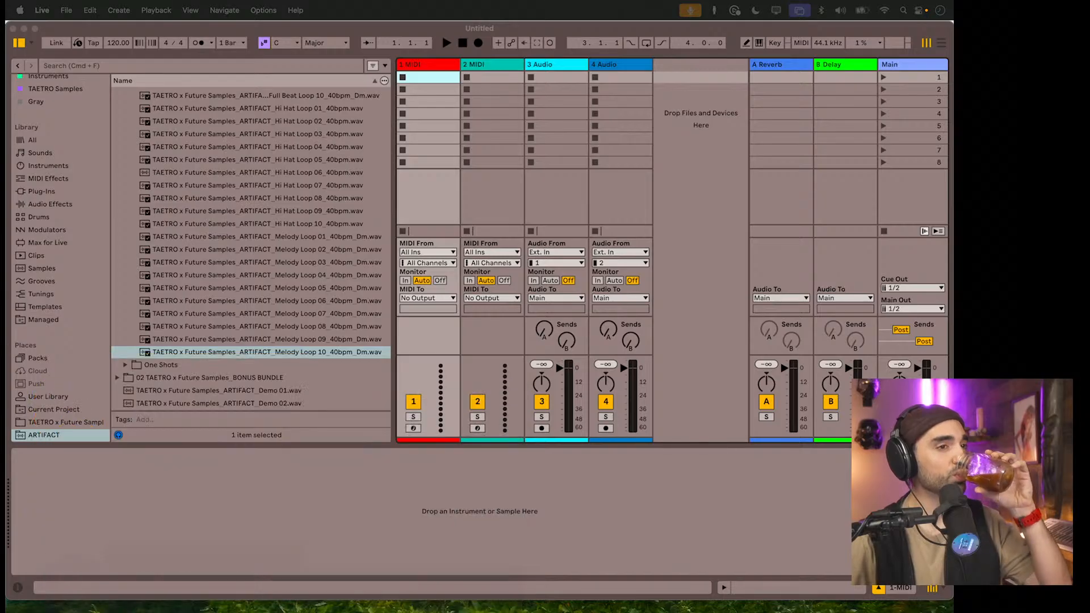
- Collapse the ARTIFACT sample folder and load an empty Drum Rack onto the first MIDI track
scroll(258, 239, "up", 10)
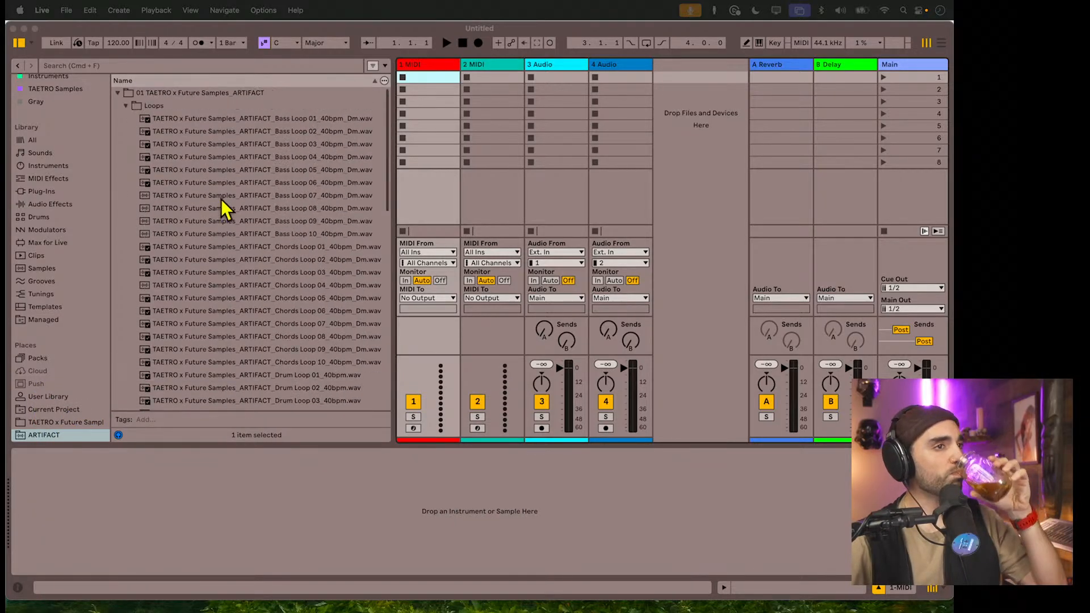
left_click(117, 94)
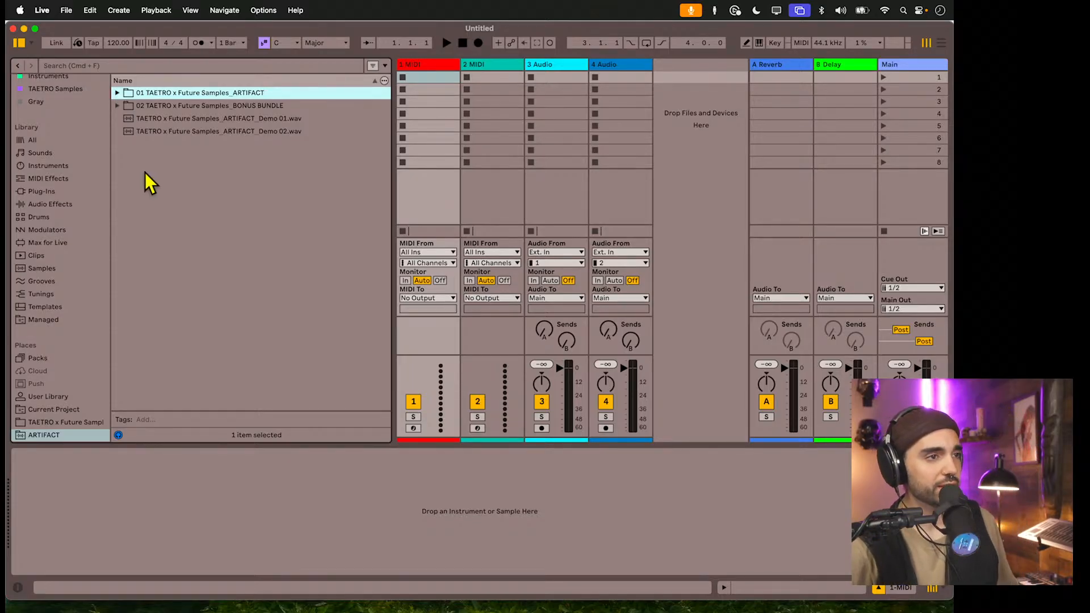
left_click(36, 217)
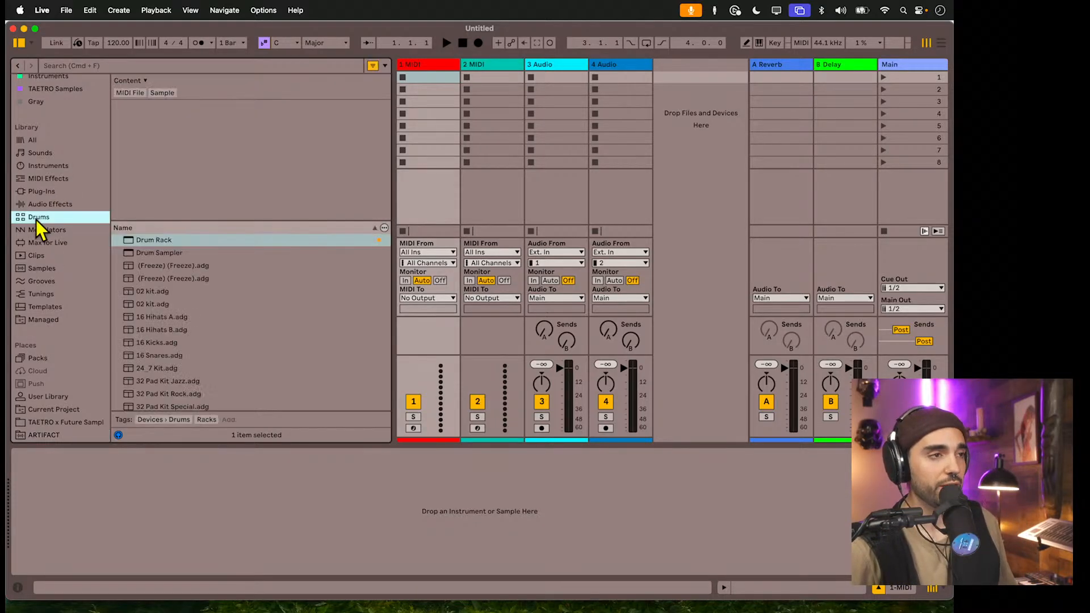
left_click_drag(130, 243, 428, 73)
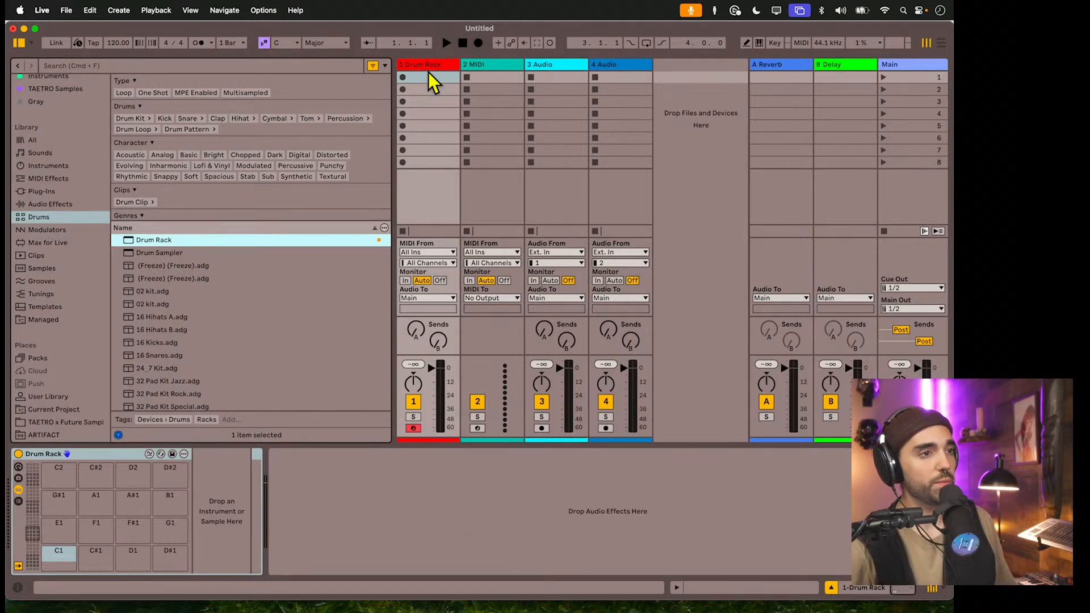
- Expand the Drums folder under One Shots in the 01 TAETRO x Future Samples_ARTIFACT sample folder
scroll(57, 369, "down", 3)
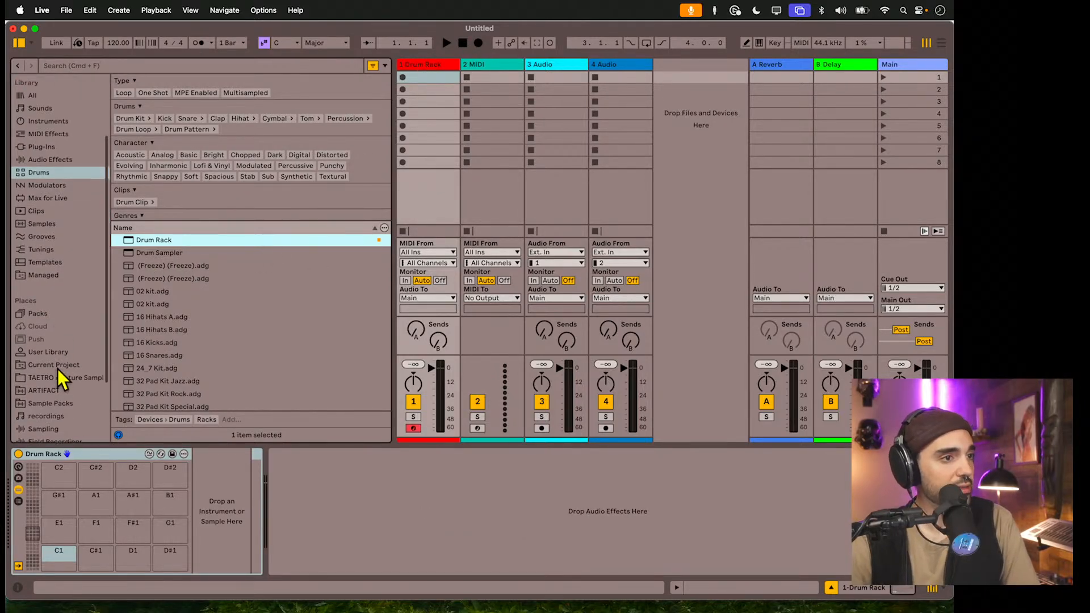
left_click(63, 348)
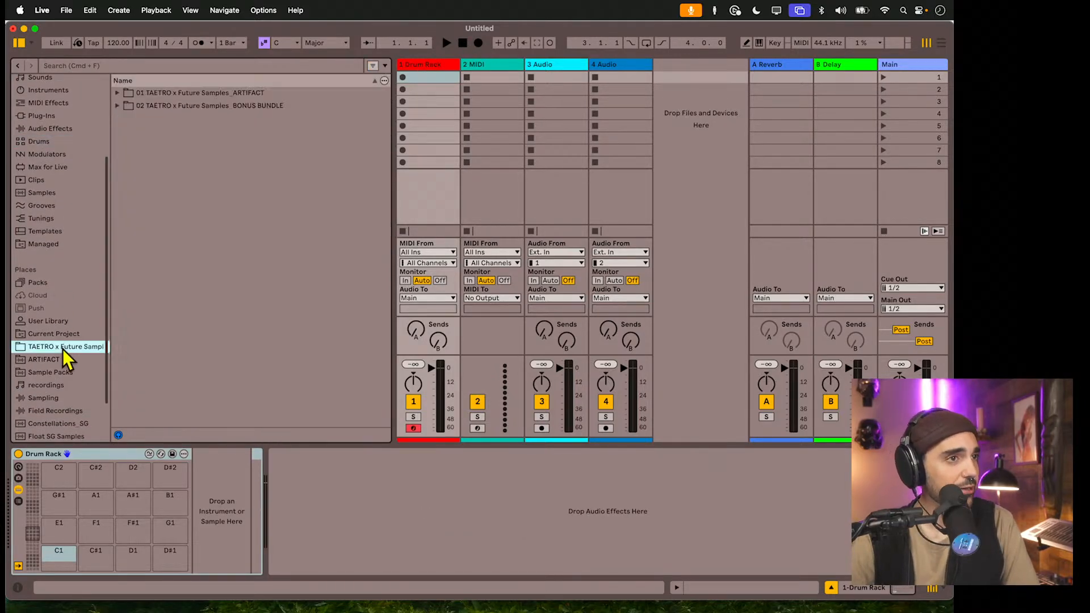
left_click(118, 94)
left_click(125, 118)
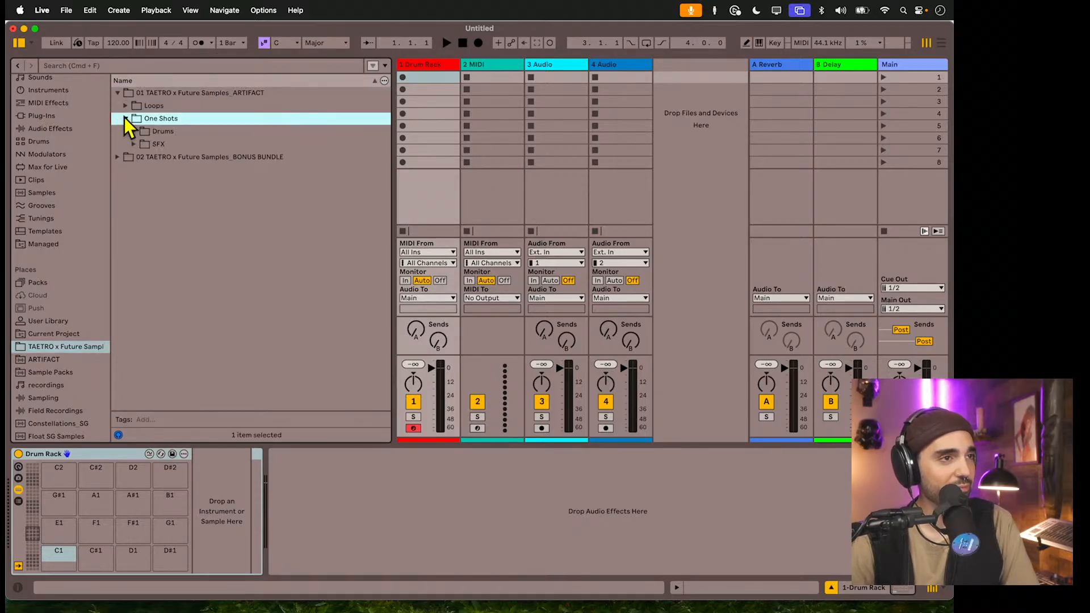
left_click(134, 132)
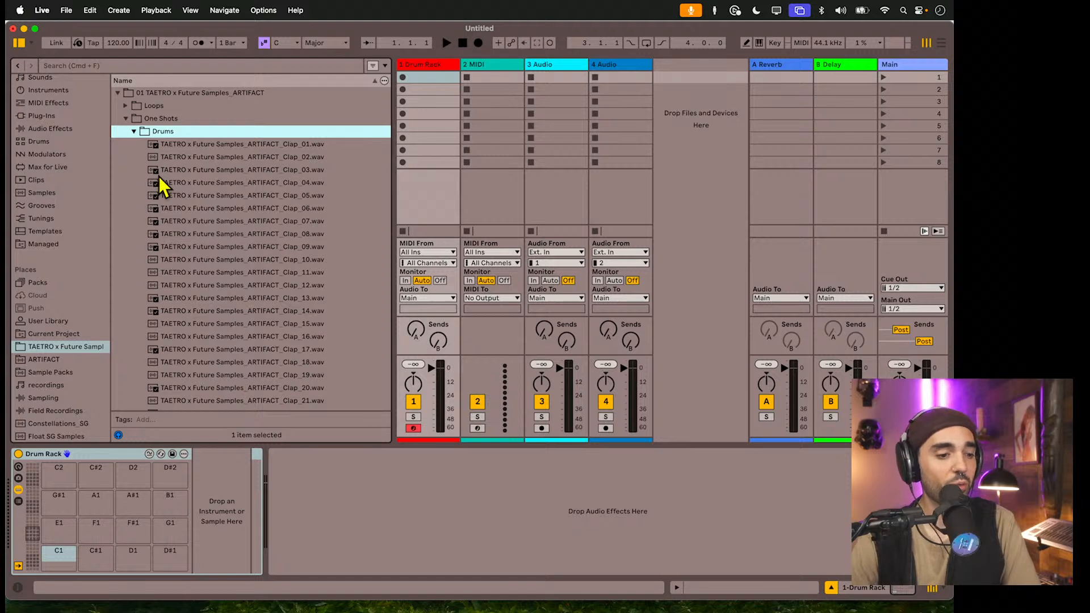
- Audition a range of ARTIFACT clap one-shots from Clap_01 down the list to Hi Hat Closed_01
left_click(219, 149)
left_click(220, 171)
left_click(218, 234)
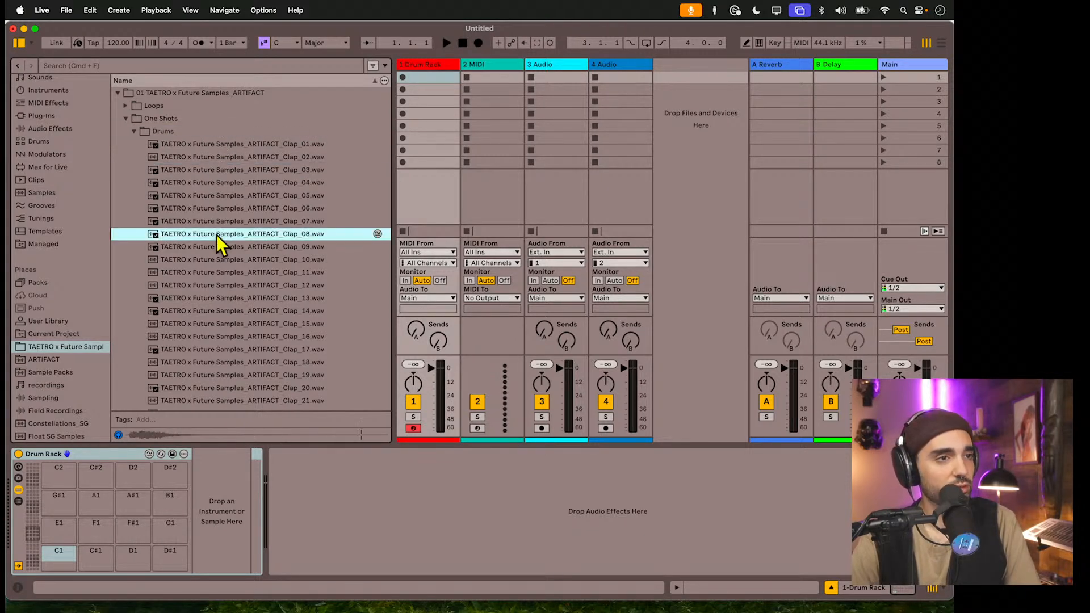
left_click(220, 284)
left_click(220, 311)
scroll(218, 309, "down", 1)
left_click(220, 314)
left_click(225, 335)
left_click(227, 359)
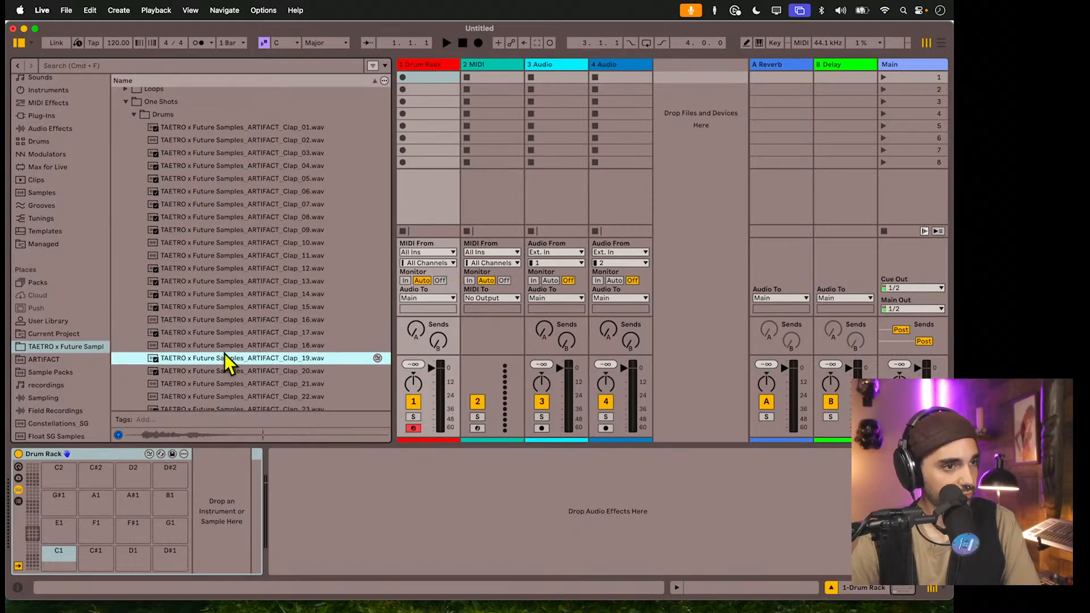
scroll(227, 358, "down", 3)
left_click(227, 282)
left_click(229, 330)
left_click(231, 359)
scroll(233, 364, "down", 2)
left_click(233, 328)
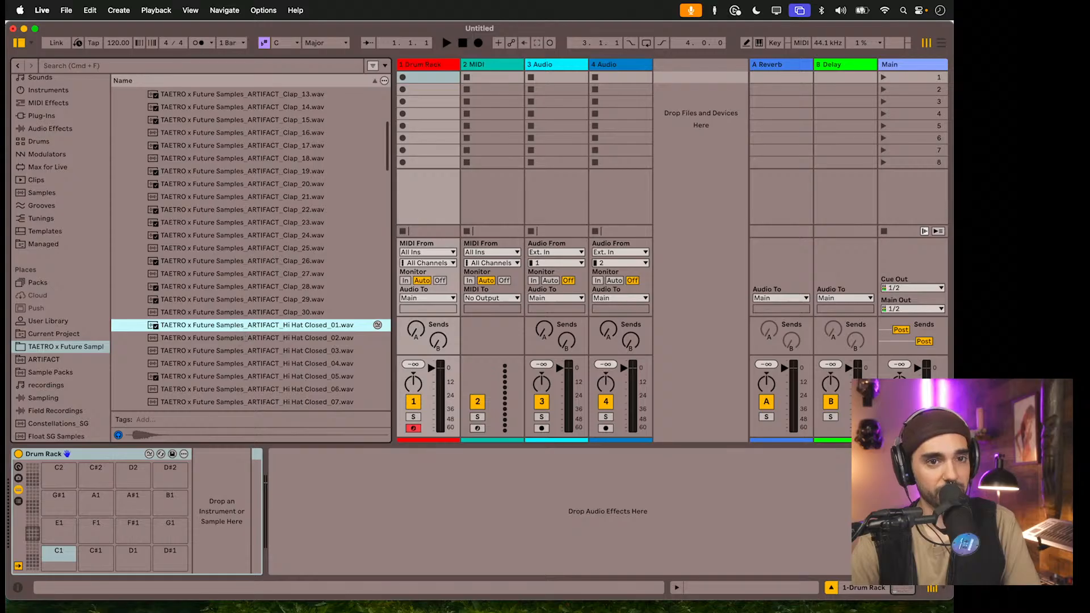
- Audition the clap one-shots again, working back up the list from Clap_28 toward Clap_13
left_click(296, 291)
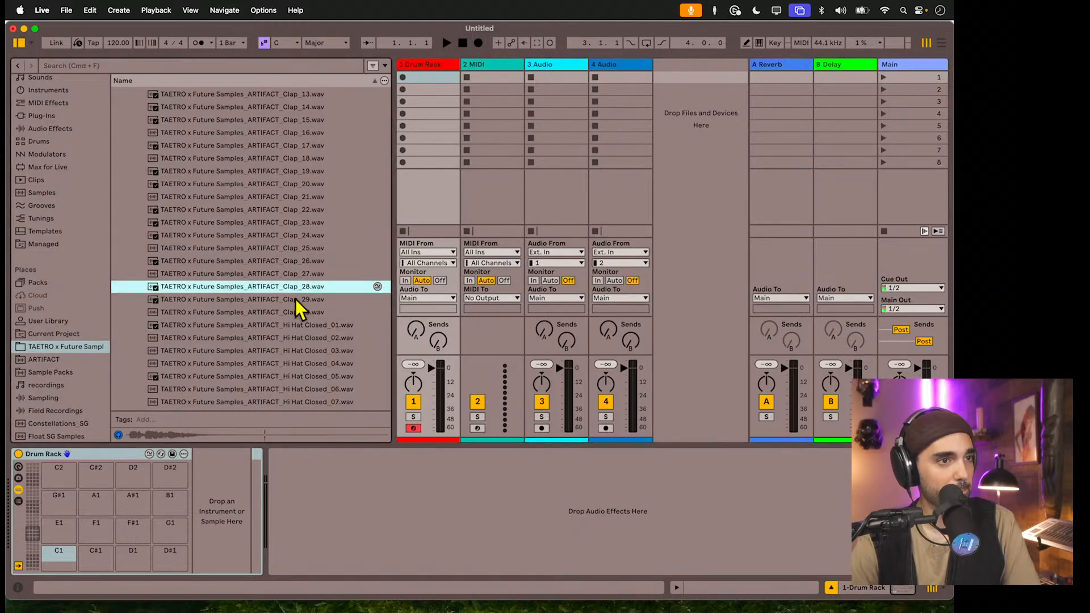
left_click(297, 296)
left_click(282, 199)
scroll(282, 227, "up", 2)
left_click(271, 212)
scroll(271, 213, "up", 2)
left_click(271, 213)
scroll(271, 205, "down", 2)
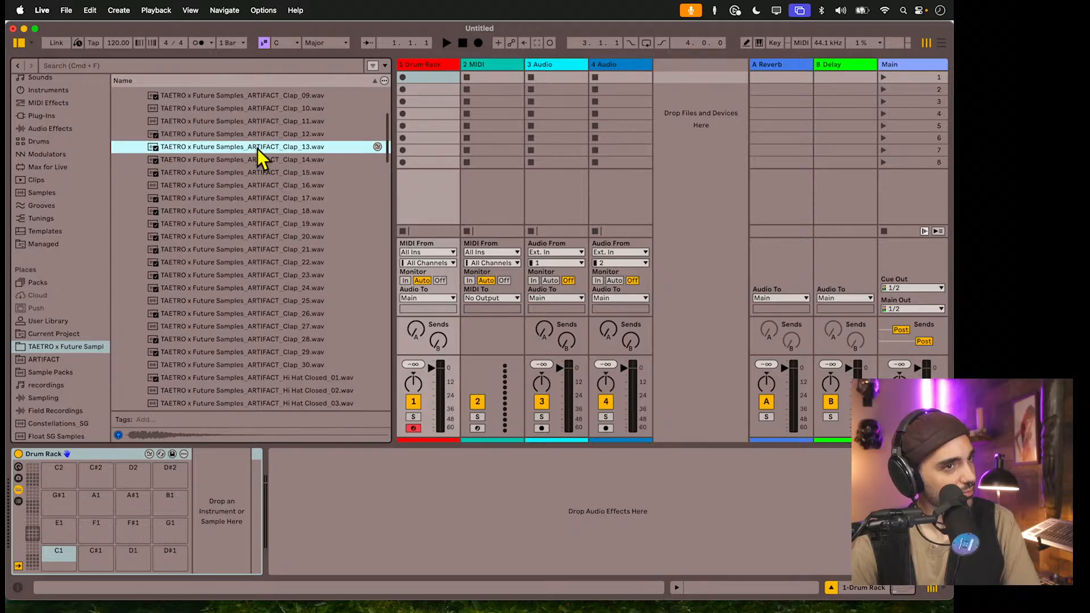
- Load ARTIFACT_Clap_13 onto the Drum Rack's D1 pad and move it to the C#1 pad
left_click(257, 149)
scroll(260, 162, "up", 2)
left_click(427, 66)
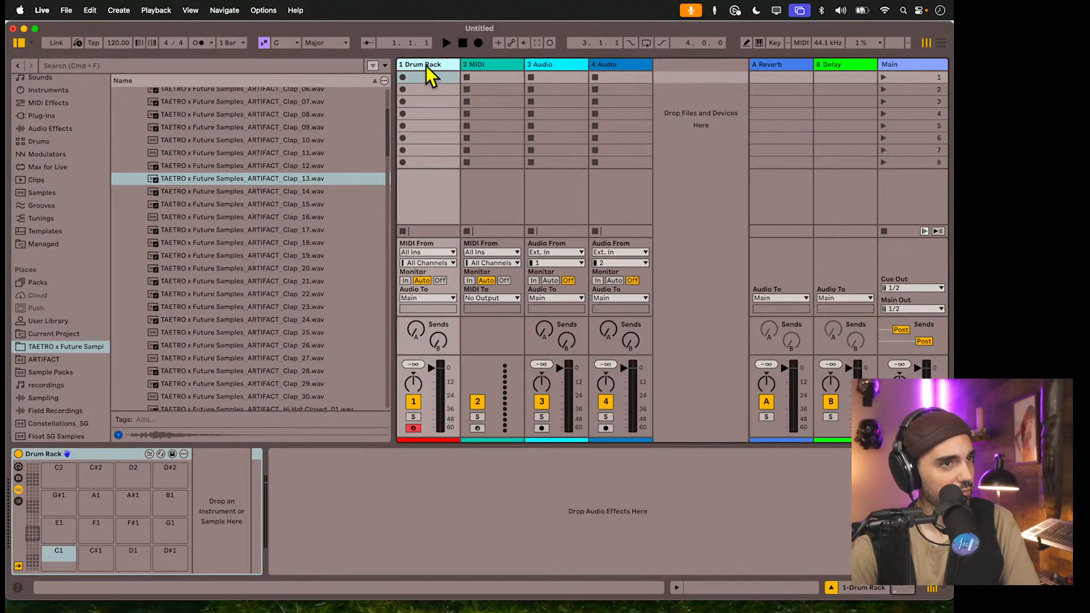
left_click(181, 179)
left_click_drag(136, 560, 134, 555)
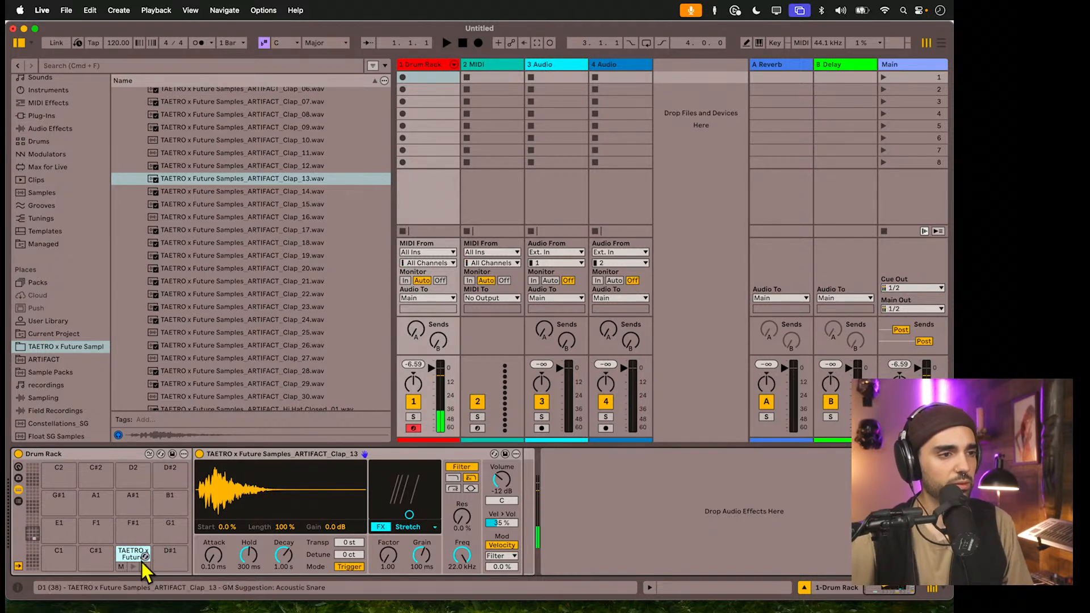
left_click_drag(139, 553, 101, 556)
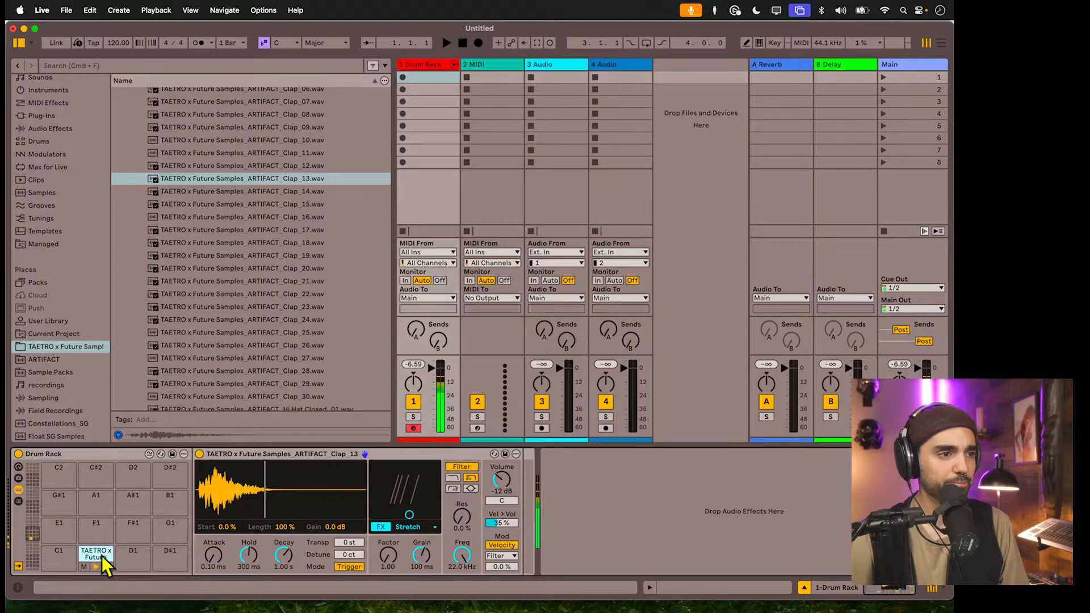
- Replace the C#1 pad's sample with ARTIFACT_Clap_11 and set its playback length to 33 %
left_click(225, 154)
scroll(226, 193, "up", 1)
scroll(230, 204, "up", 1)
left_click_drag(226, 208, 106, 555)
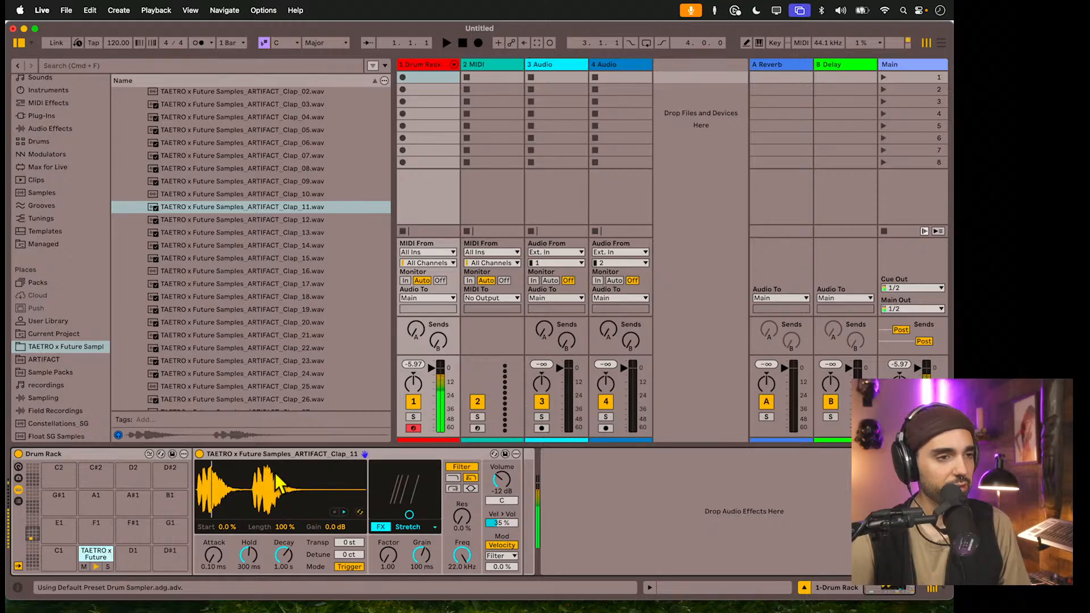
mouse_move(284, 527)
left_mouse_down()
mouse_move(284, 554)
mouse_move(284, 541)
left_mouse_up()
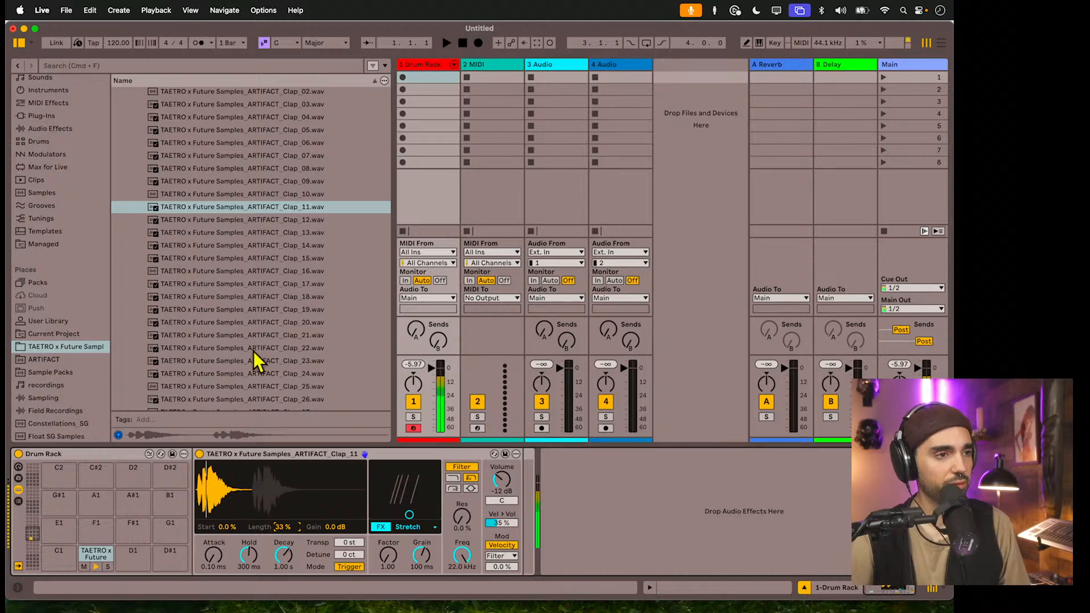
- Audition more claps and closed hi-hats, and load ARTIFACT_Hi Hat Closed_08 onto the D1 pad
scroll(241, 338, "down", 5)
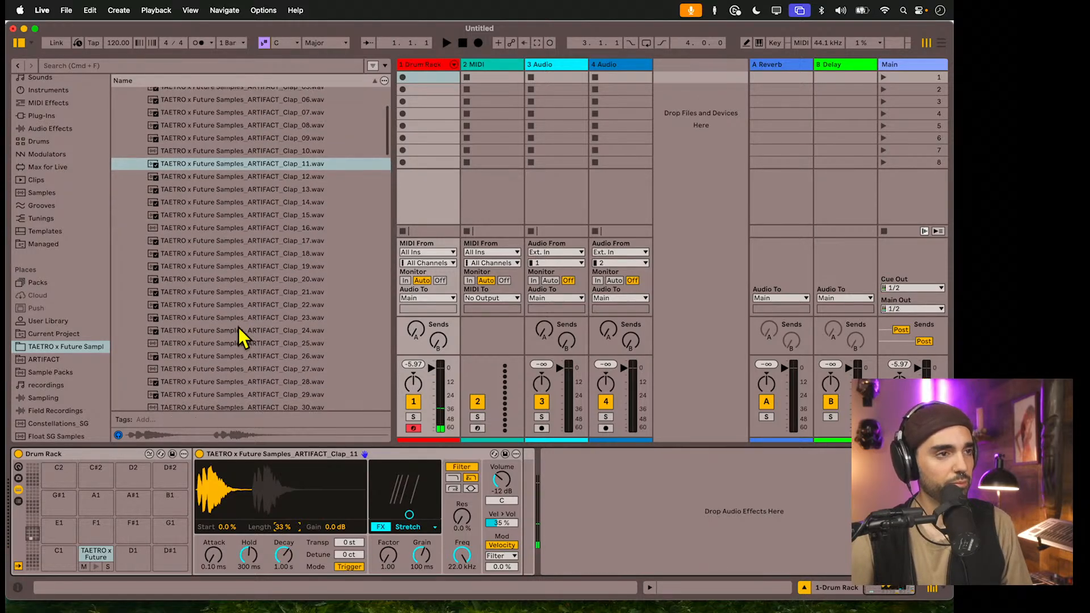
left_click(169, 282)
scroll(232, 345, "down", 3)
left_click(227, 289)
scroll(232, 348, "down", 1)
left_click(233, 358)
scroll(229, 345, "down", 3)
left_click(222, 322)
left_click(220, 333)
left_click_drag(222, 309, 136, 557)
- Audition the hi-hat one-shots further down the list and load ARTIFACT_Hi Hat Open_04 onto the D#1 pad
scroll(253, 287, "down", 15)
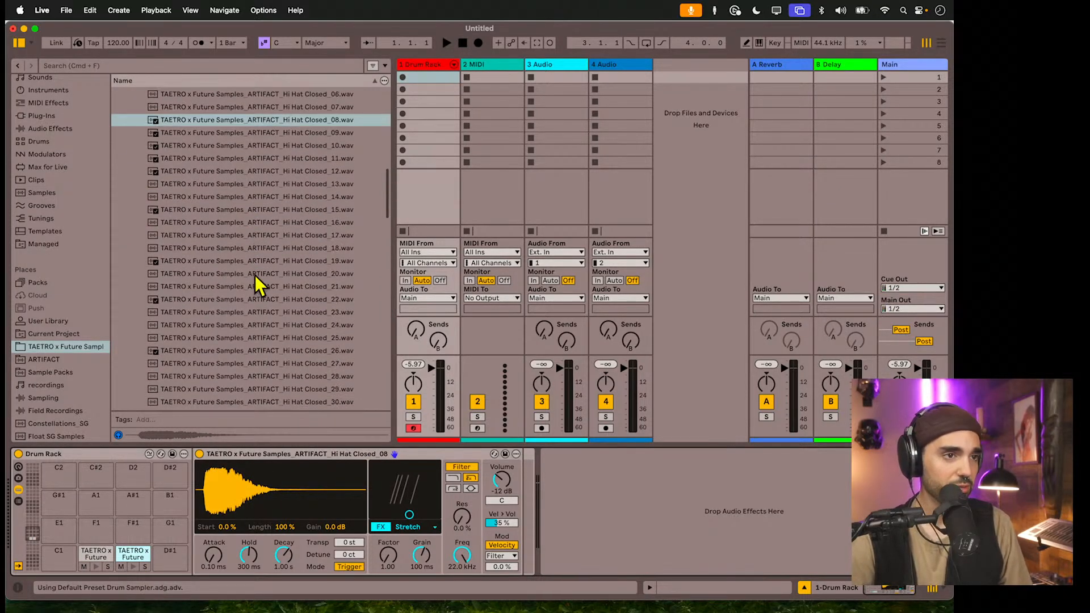
left_click(257, 268)
left_click(246, 260)
left_click(242, 269)
left_click(241, 281)
left_click(239, 294)
left_click(237, 282)
left_click_drag(227, 270, 229, 528)
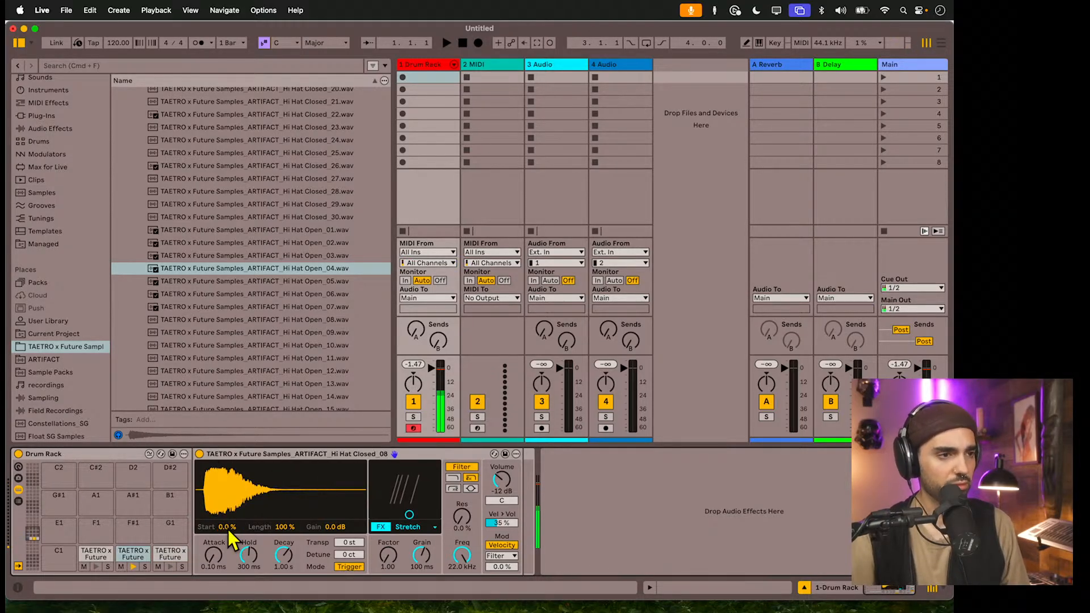
- Lower the closed hi-hat sample's gain to -8.0 dB and set its Stretch factor to 1.66
left_click(334, 527)
mouse_move(334, 527)
left_mouse_down()
mouse_move(334, 537)
mouse_move(331, 527)
left_mouse_up()
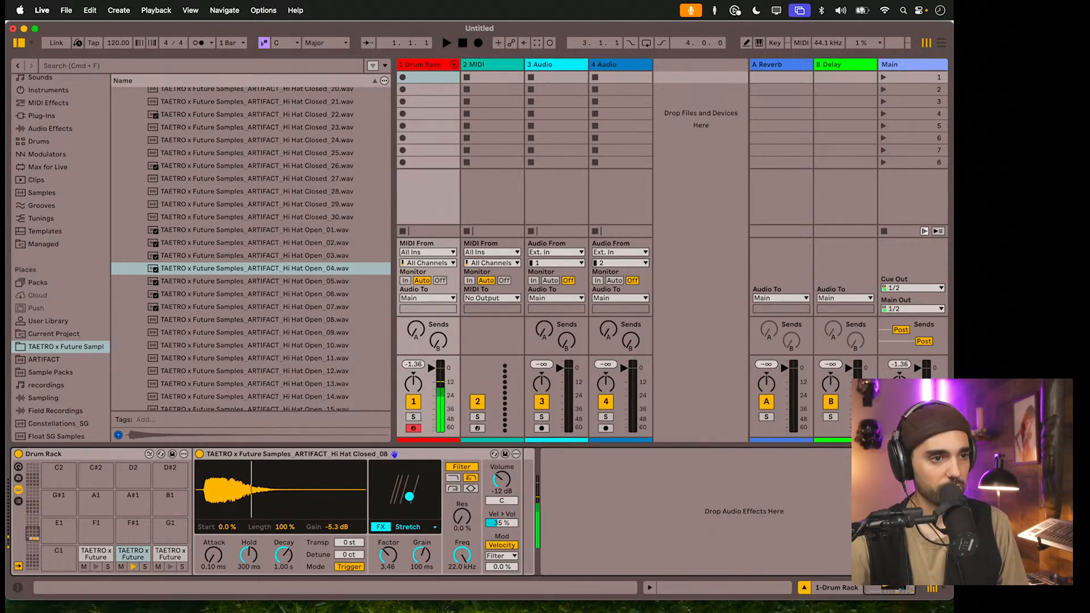
left_click_drag(335, 528, 334, 544)
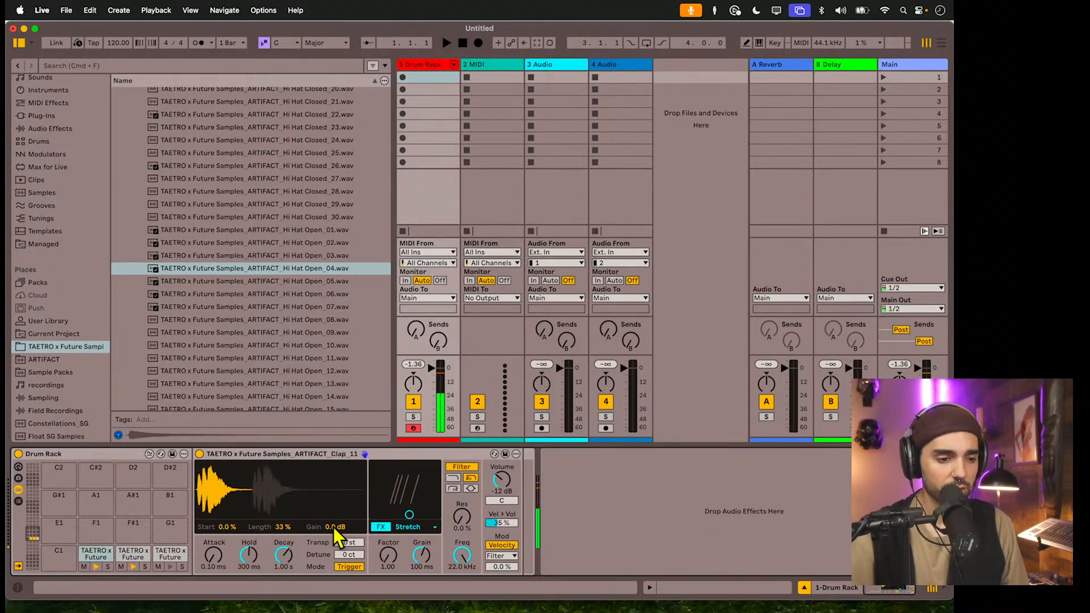
left_click_drag(409, 498, 409, 505)
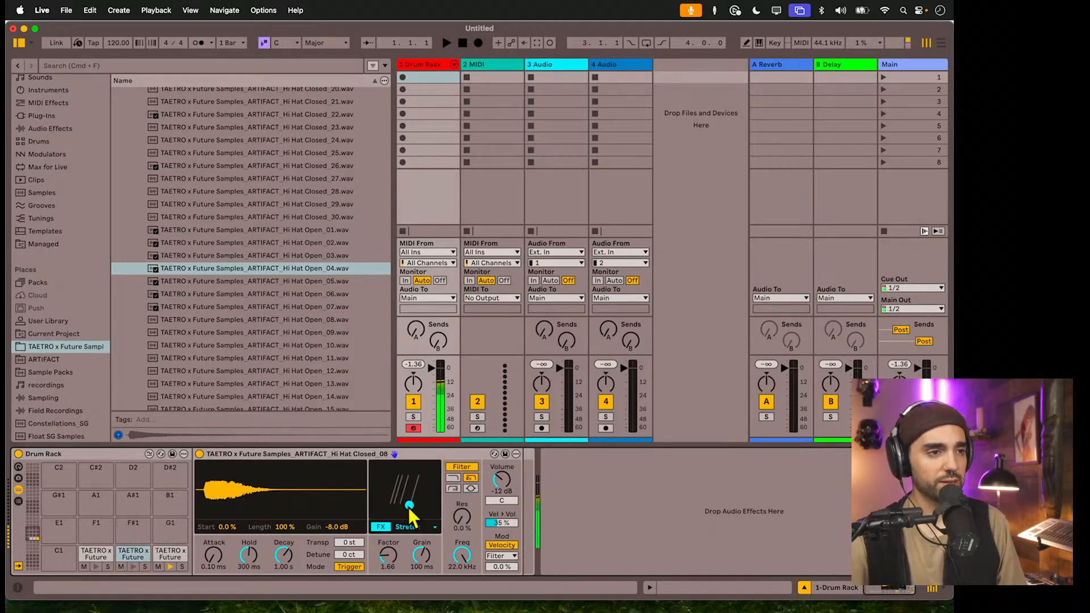
- Transpose the closed hi-hat sample on the D1 pad upward, trying 11 st and readjusting the amount
left_click_drag(349, 543, 350, 538)
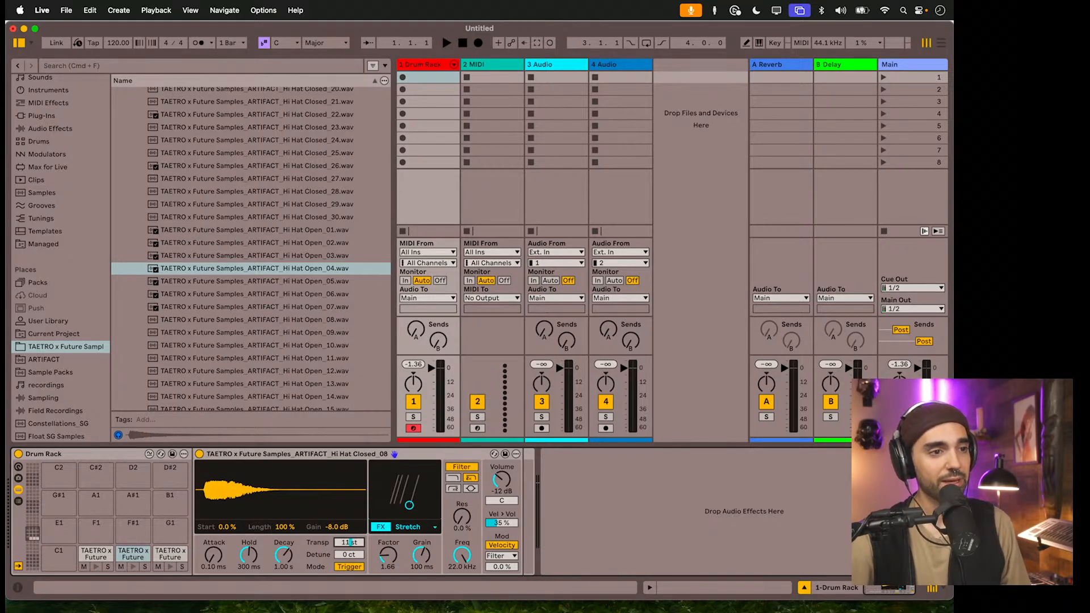
left_click_drag(350, 542, 351, 545)
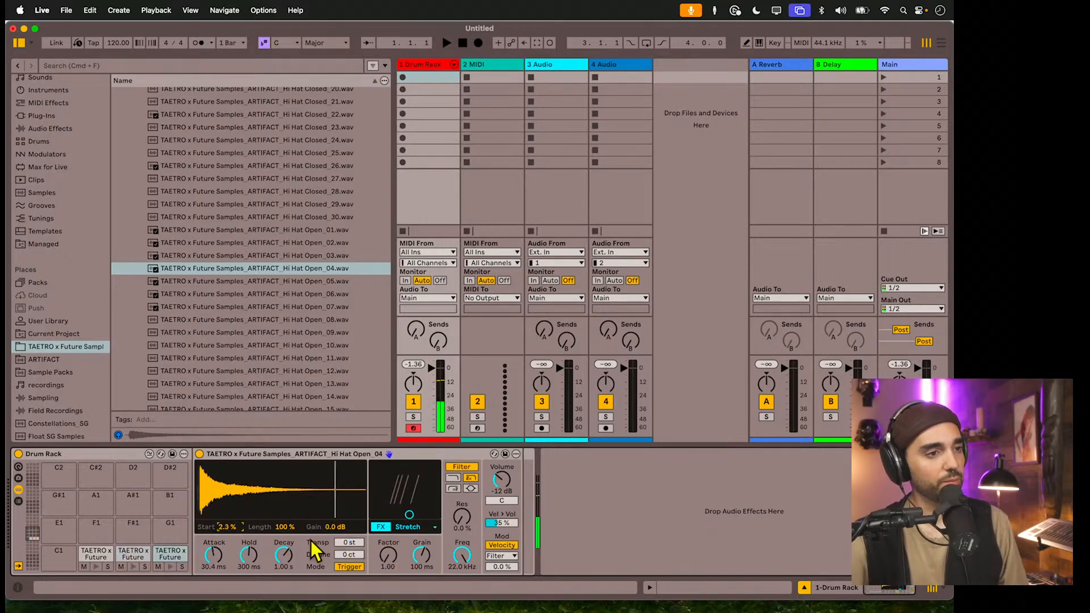
- Turn off the Drum Rack's Auto Select and shorten the open hi-hat's attack to 2.97 ms
left_click_drag(214, 557, 214, 580)
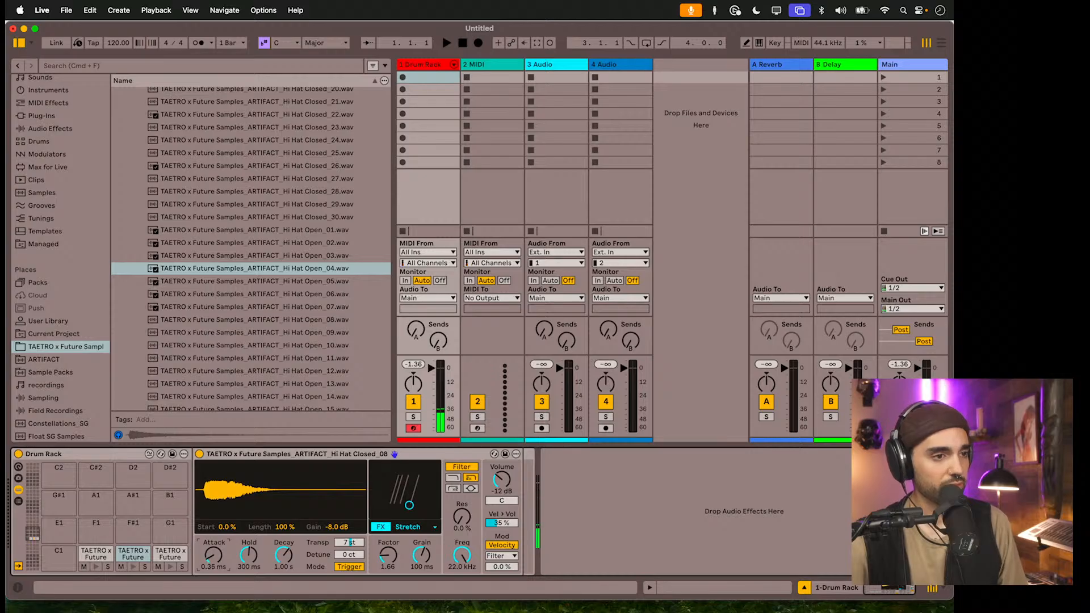
left_click_drag(218, 559, 218, 553)
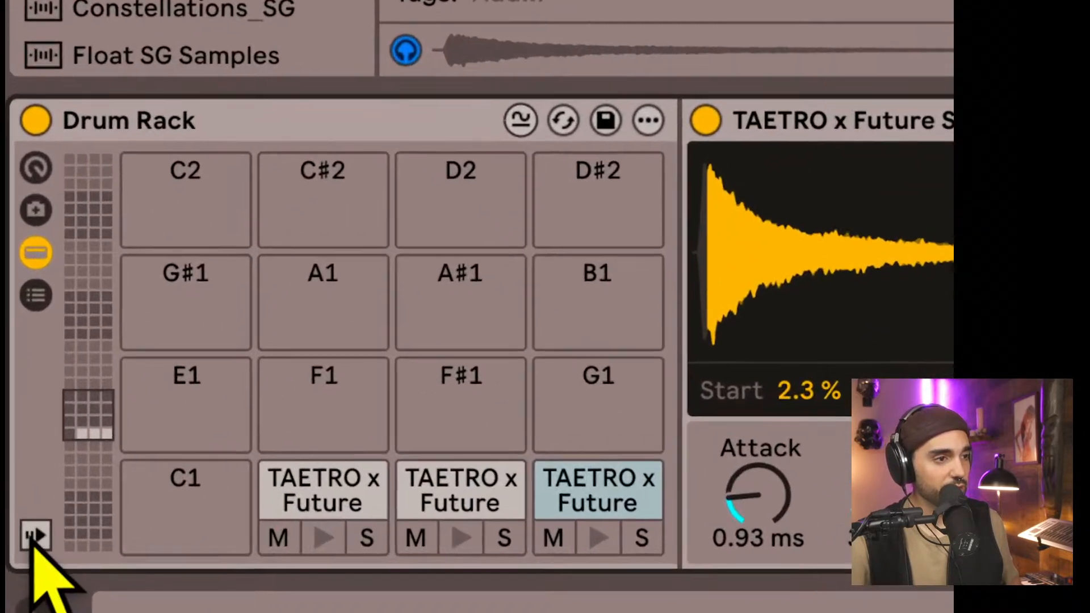
left_click(34, 538)
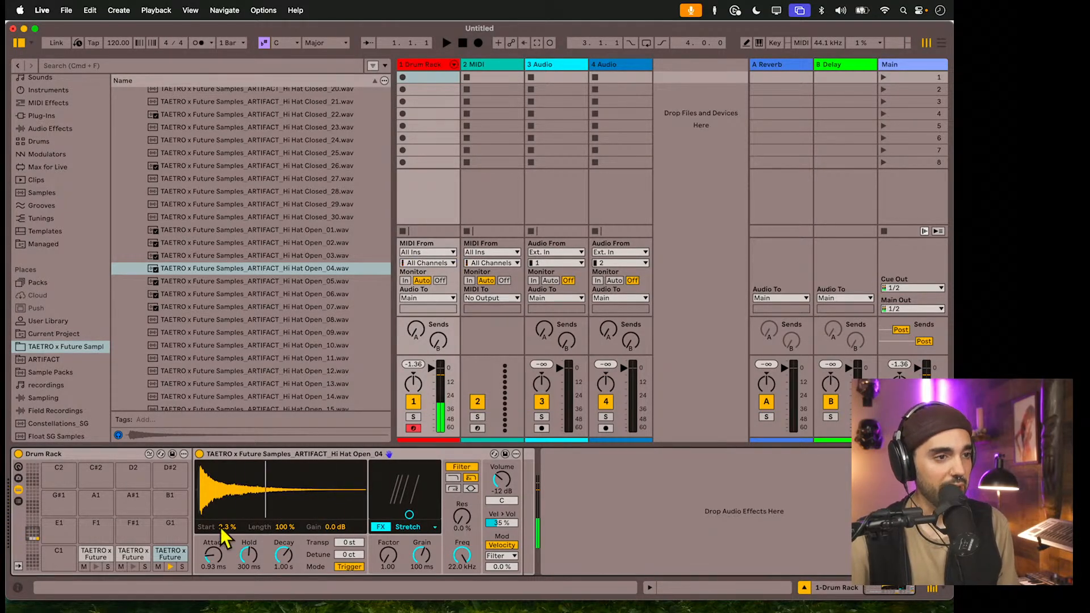
left_click_drag(219, 554, 219, 549)
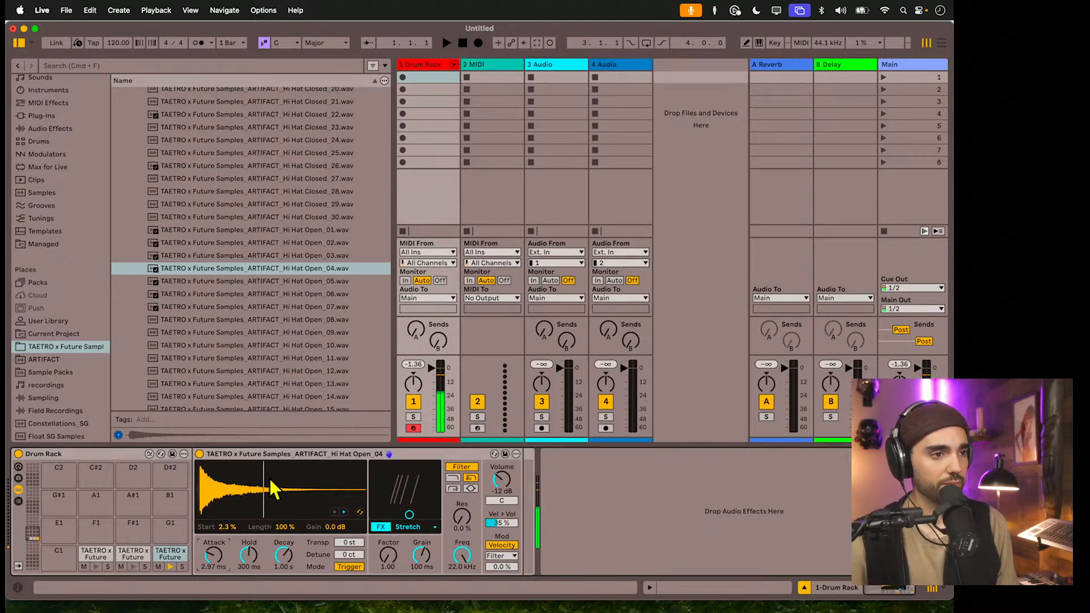
right_click(253, 476)
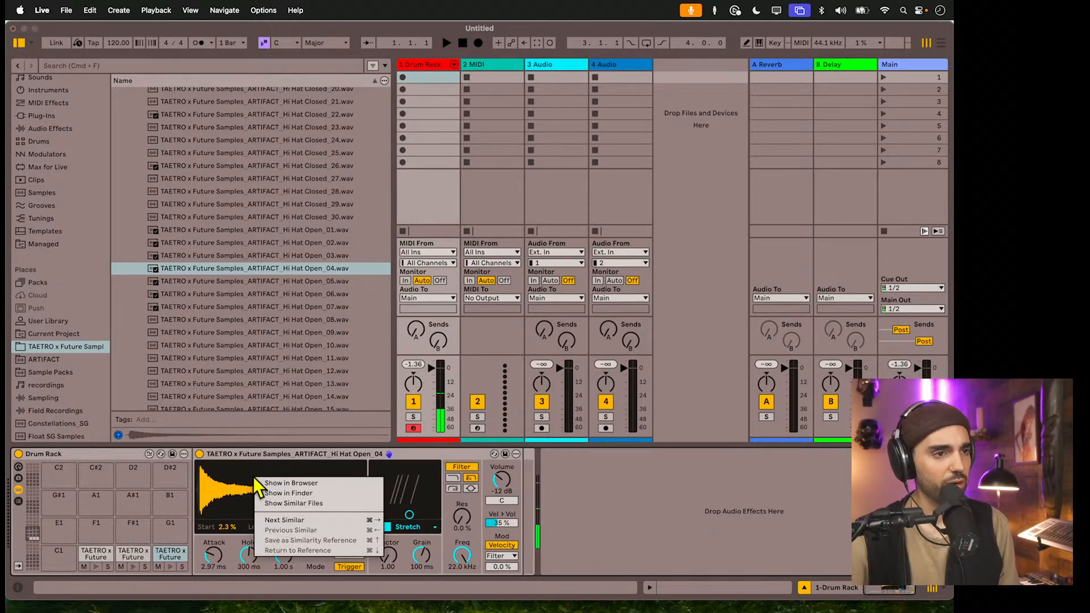
left_click(239, 489)
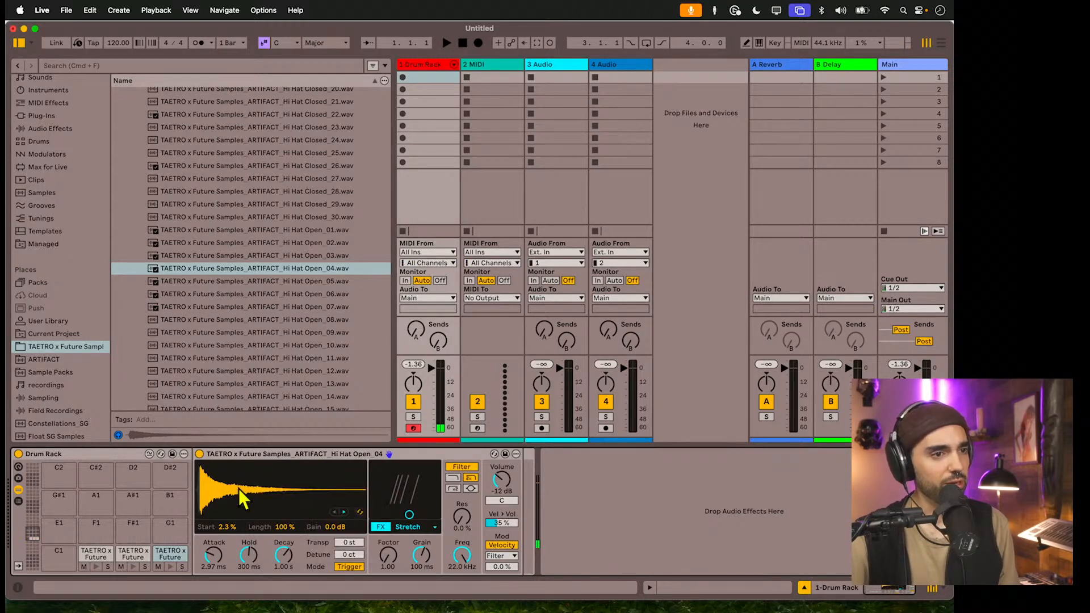
- Audition more open hi-hats and swap ARTIFACT_Hi Hat Open_17 into the D#1 pad, with attack 1.66 ms and hold 2.17 s
left_click(217, 294)
scroll(223, 313, "down", 1)
left_click(225, 319)
scroll(226, 320, "down", 2)
left_click(226, 320)
scroll(226, 321, "down", 2)
left_click(226, 319)
left_click_drag(224, 348, 250, 554)
- Lower the open hi-hat sample's gain to -6.0 dB and move its start point to 5.5 %
left_click(330, 525)
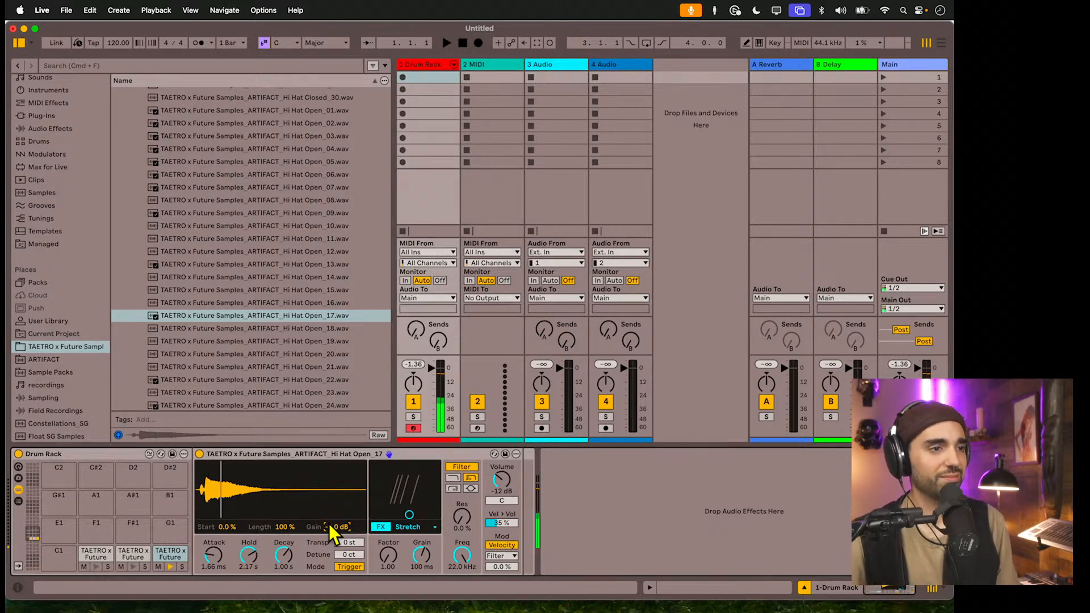
left_click_drag(224, 525, 224, 519)
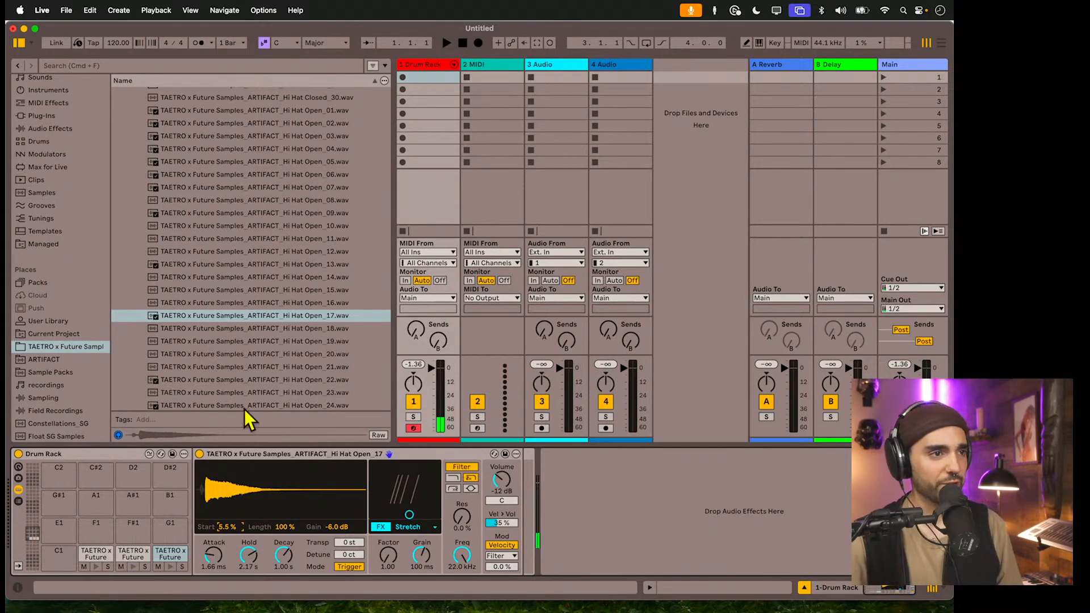
- Audition the kick one-shots and load ARTIFACT_Kick_10 onto the C1 pad
scroll(244, 392, "down", 5)
left_click(234, 376)
left_click(230, 351)
left_click(230, 337)
scroll(230, 347, "down", 5)
left_click(230, 352)
left_click(226, 313)
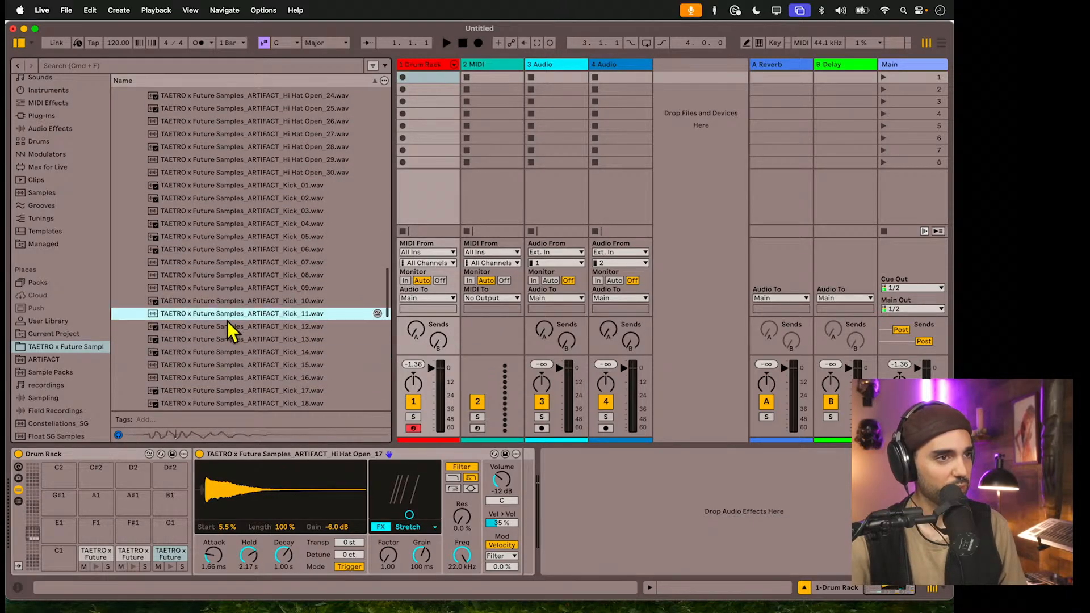
left_click(219, 300)
left_click_drag(221, 298, 57, 562)
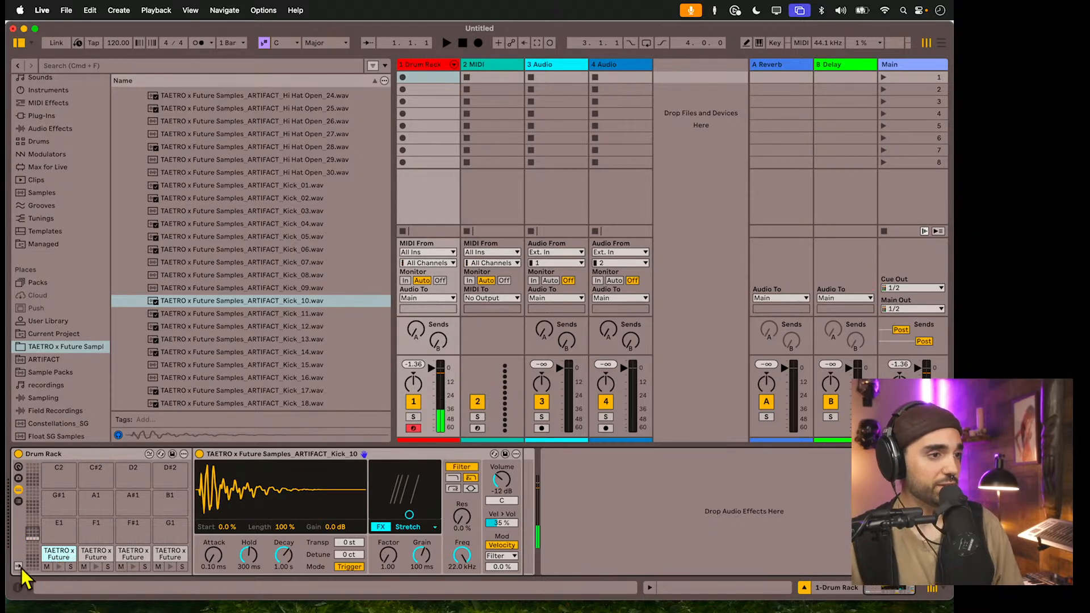
- Show the rack's chain list with its routing columns and assign the D1 and D#1 hi-hat chains to choke group 1
scroll(31, 509, "down", 9)
scroll(44, 527, "up", 9)
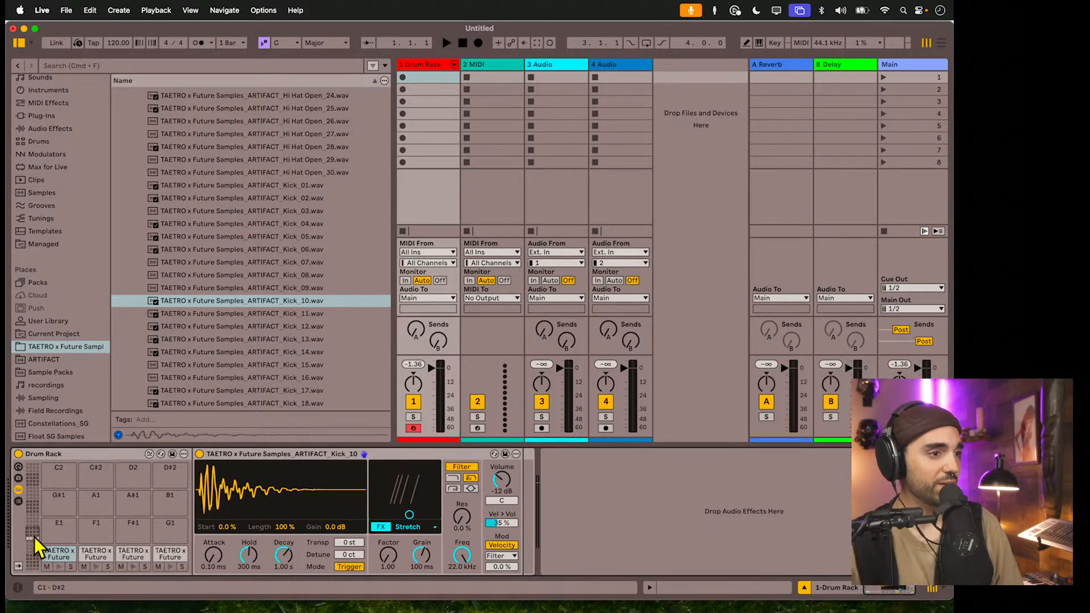
left_click(130, 556)
left_click(166, 554)
left_click(133, 555)
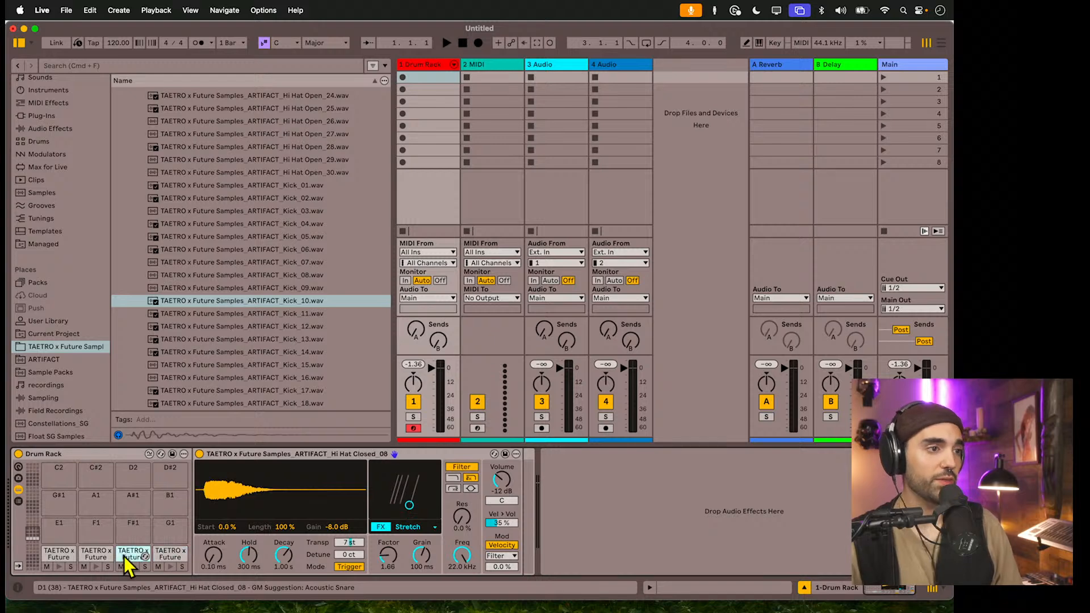
left_click(19, 502)
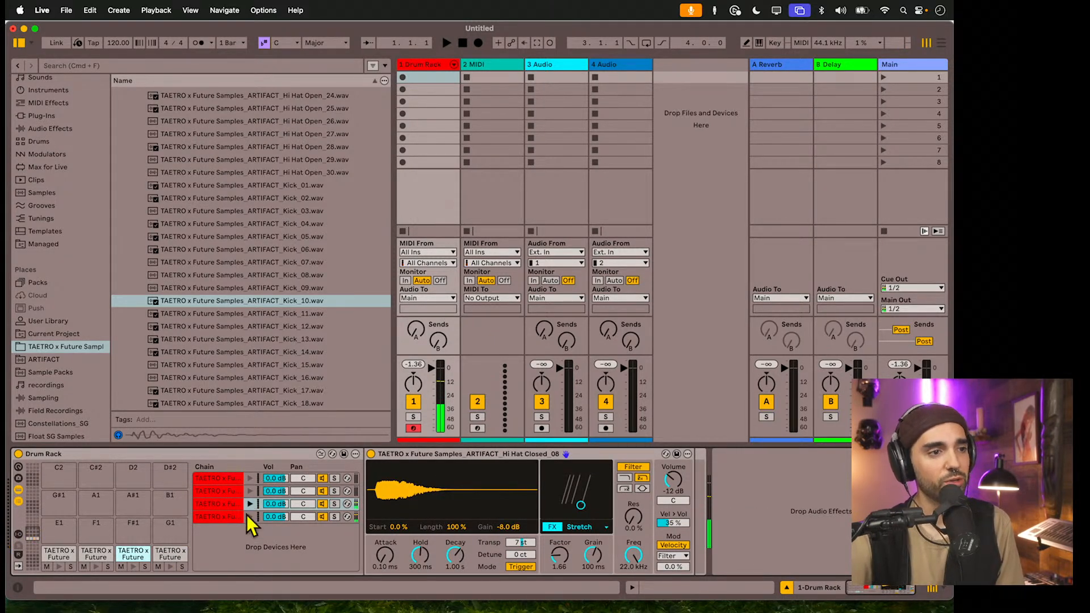
left_click(18, 535)
left_click(333, 504)
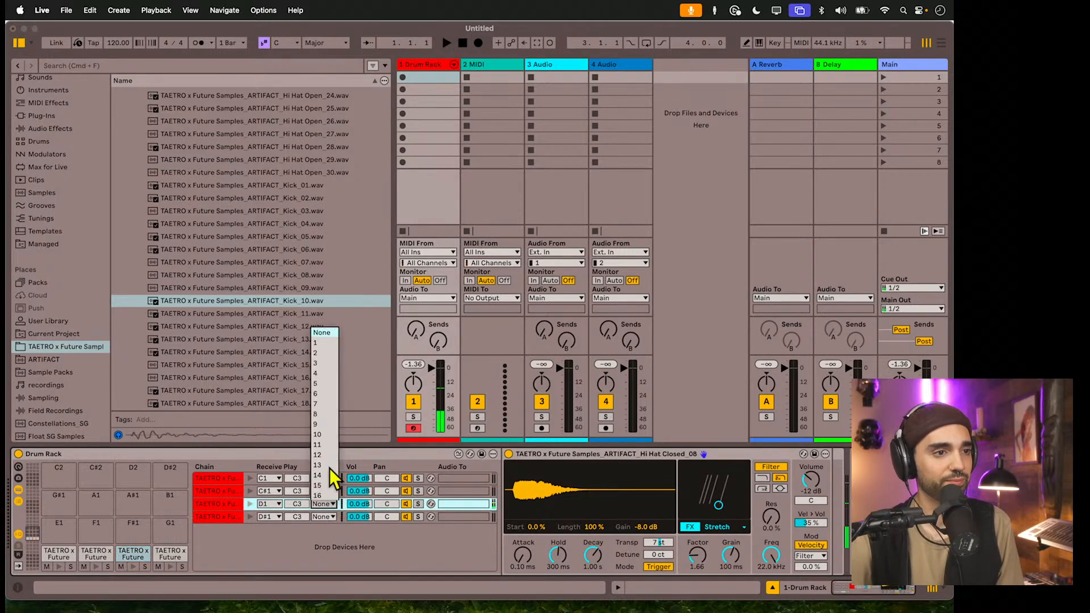
left_click(317, 343)
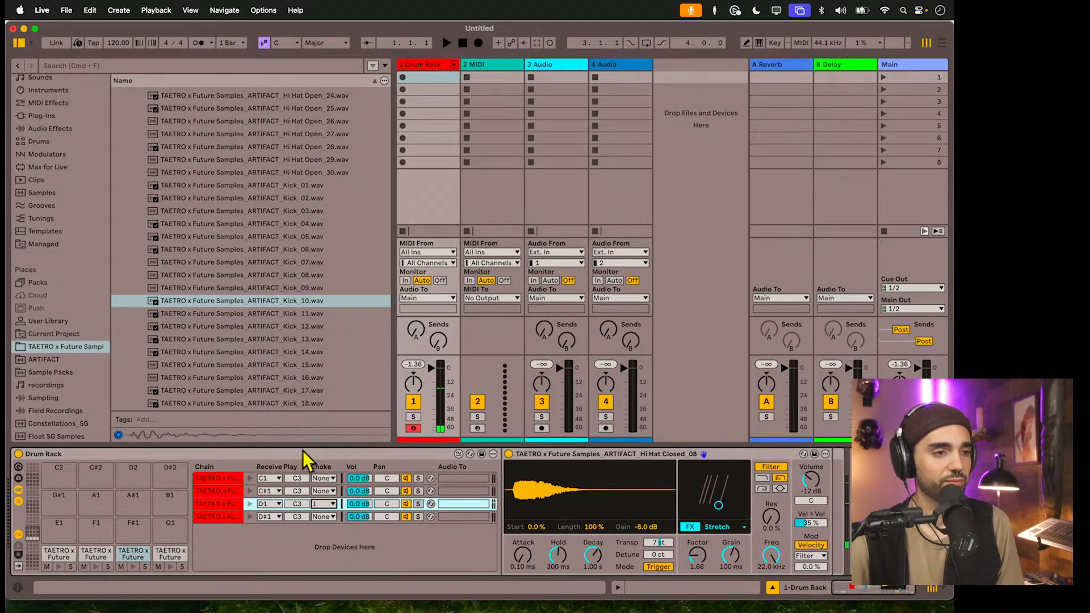
left_click(332, 518)
left_click(326, 368)
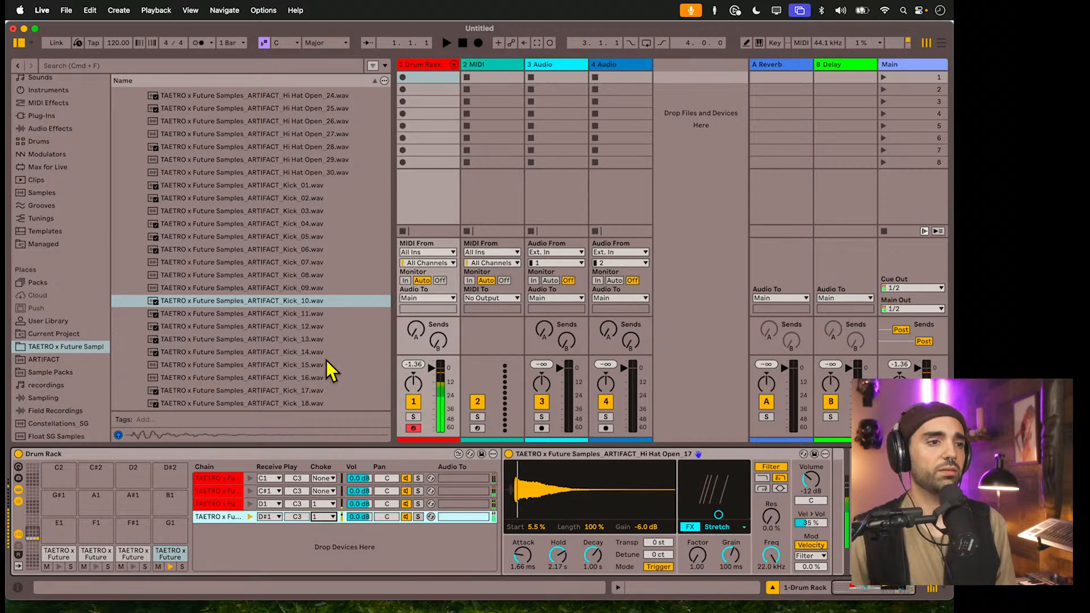
- Transpose the open hi-hat up 5 st and high-pass filter it at 105 Hz
left_click_drag(654, 545, 653, 543)
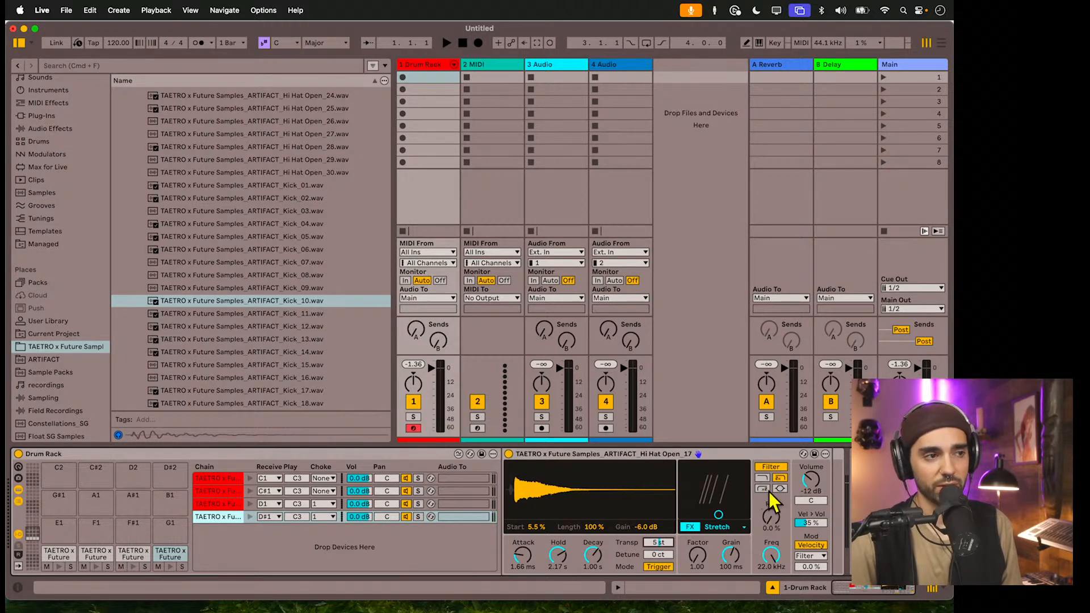
left_click(18, 534)
left_click(625, 489)
left_click_drag(636, 525, 635, 552)
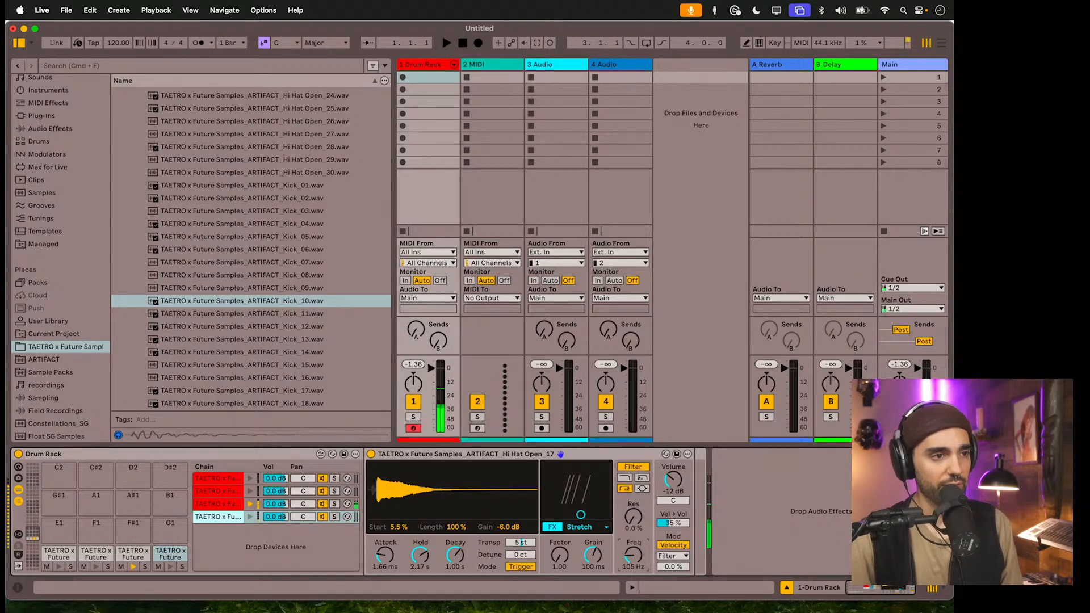
- High-pass filter the closed hi-hat on D1 at 219 Hz and the clap on C#1 at 150 Hz
left_click(134, 550)
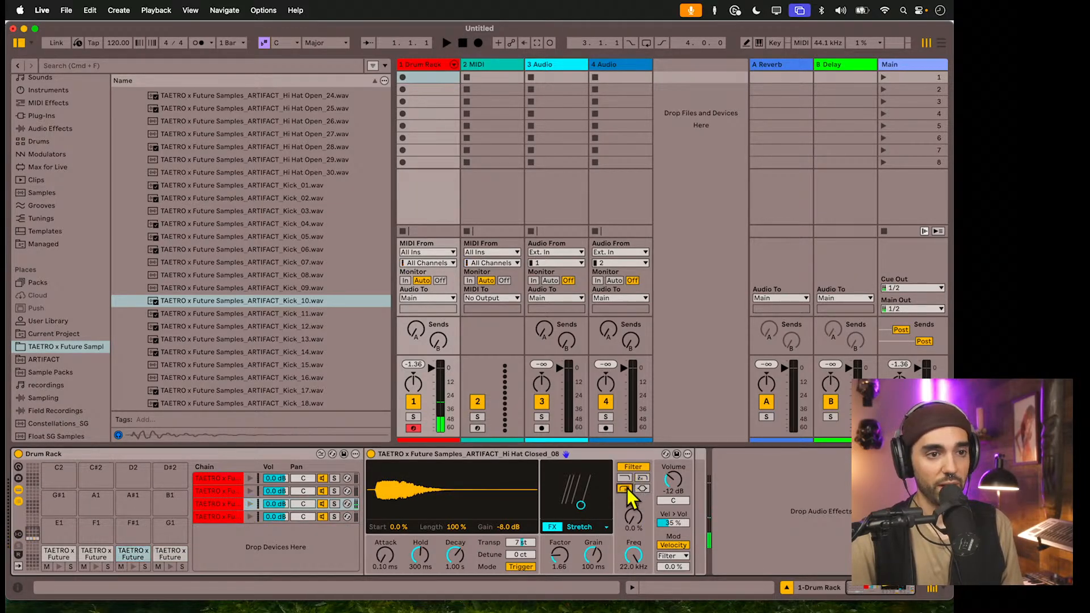
left_click_drag(635, 555, 635, 572)
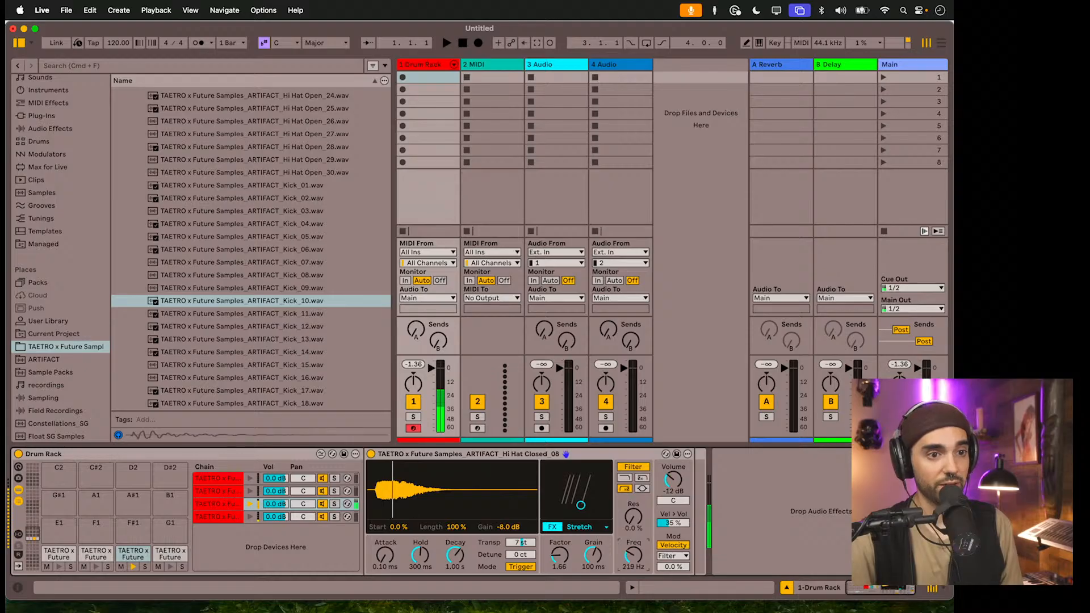
left_click(97, 555)
left_click(625, 489)
mouse_move(635, 555)
left_mouse_down()
mouse_move(635, 585)
mouse_move(634, 559)
left_mouse_up()
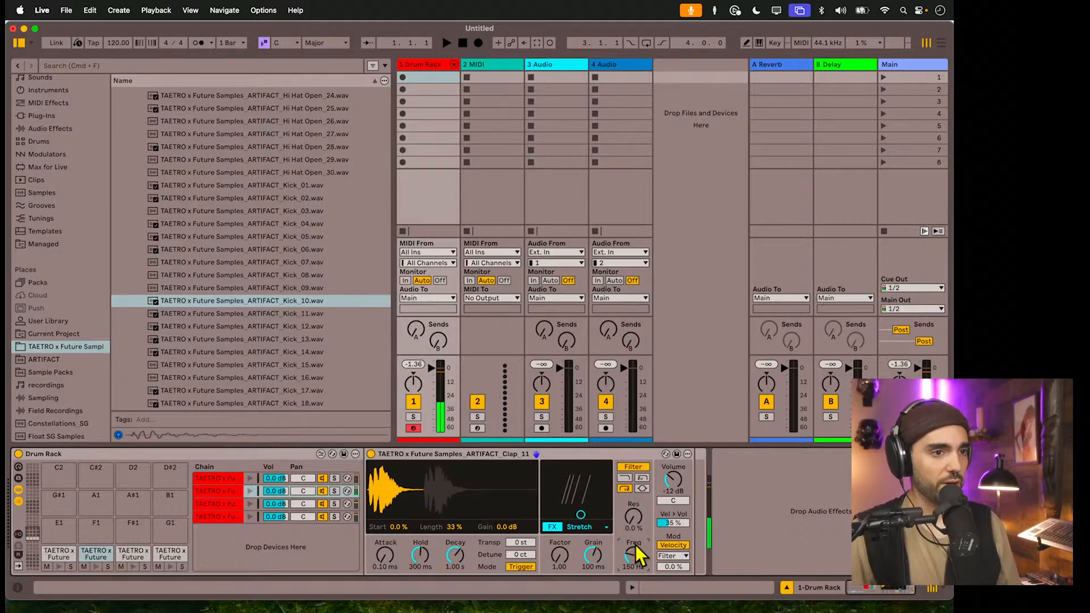
- Lower the gain of the open hi-hat on the D#1 pad to -7.3 dB
left_click(168, 556)
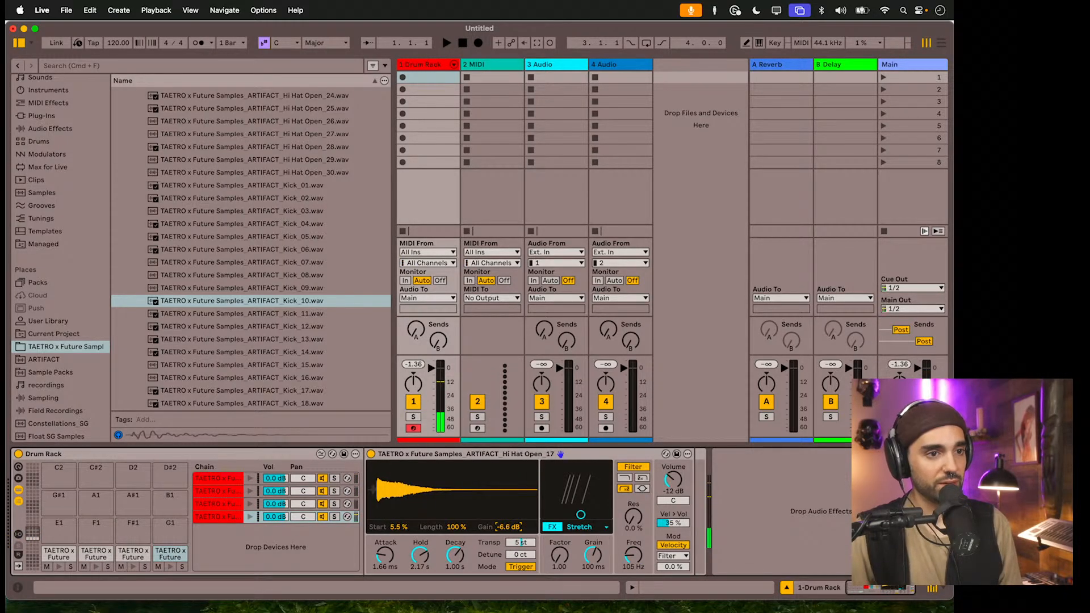
- Audition the ARTIFACT snare one-shots, working through the list from the last ones back to Snare_01
scroll(222, 324, "up", 8)
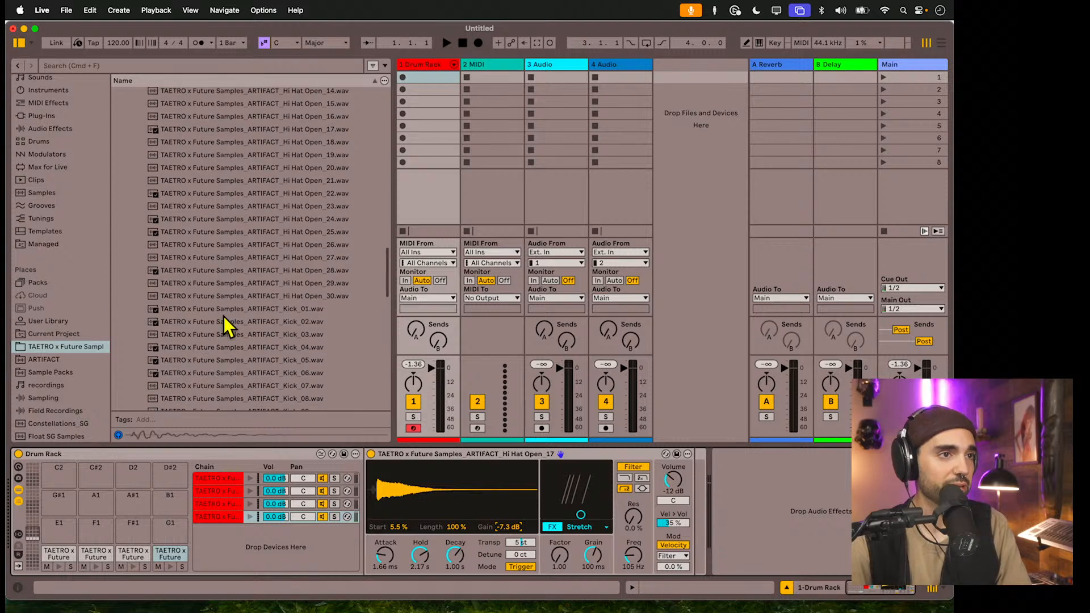
scroll(227, 327, "up", 15)
scroll(227, 326, "down", 10)
left_click(225, 312)
scroll(225, 325, "down", 3)
left_click(221, 313)
left_click(228, 339)
left_click(234, 365)
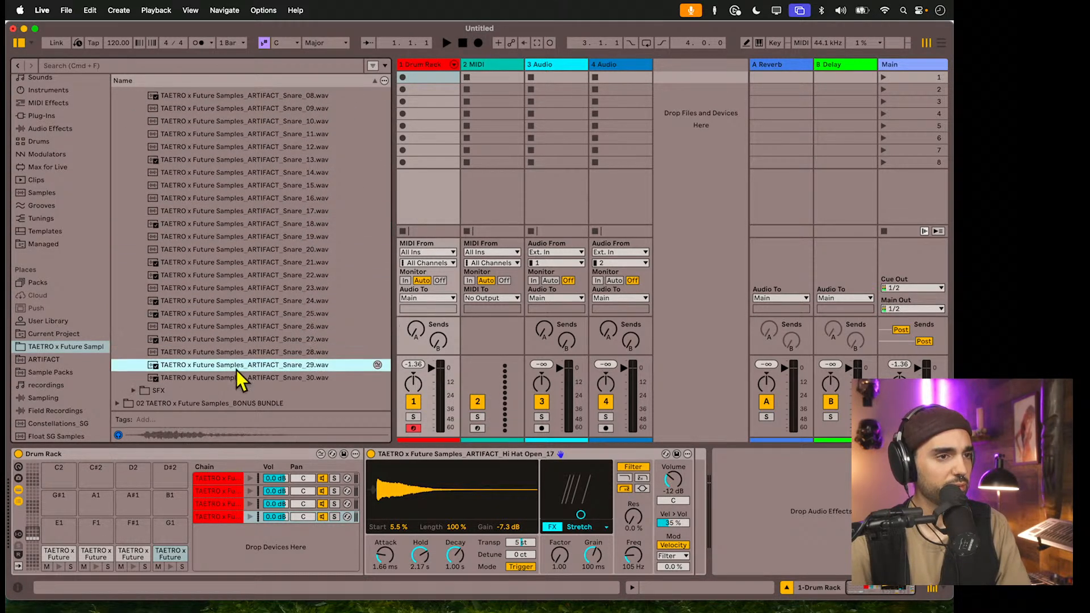
left_click(225, 149)
scroll(226, 149, "up", 3)
left_click(225, 149)
scroll(226, 149, "up", 2)
left_click(226, 149)
scroll(226, 150, "up", 3)
left_click(226, 150)
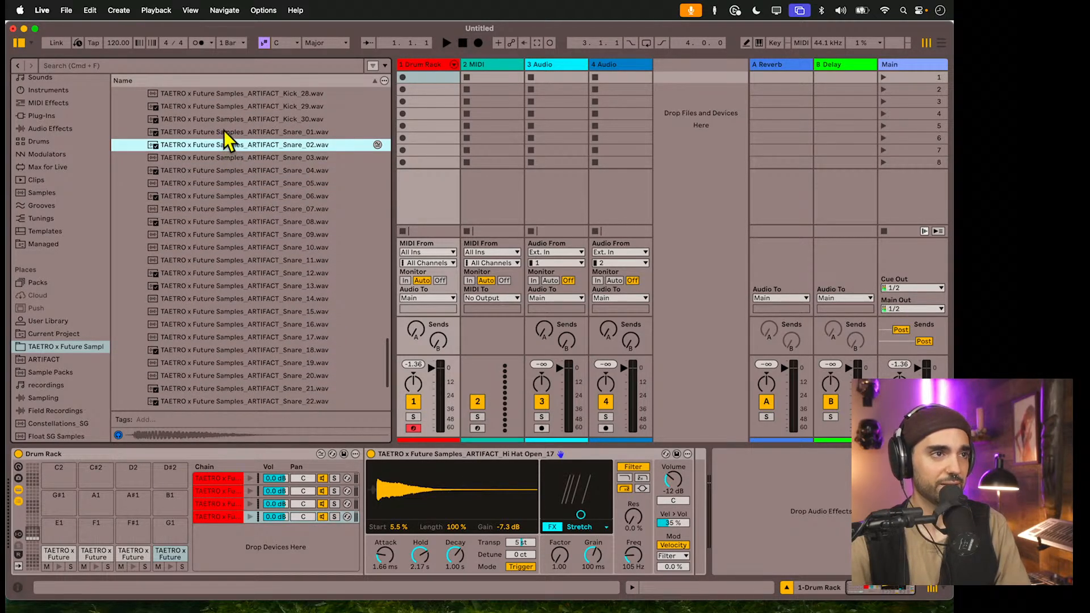
left_click(225, 131)
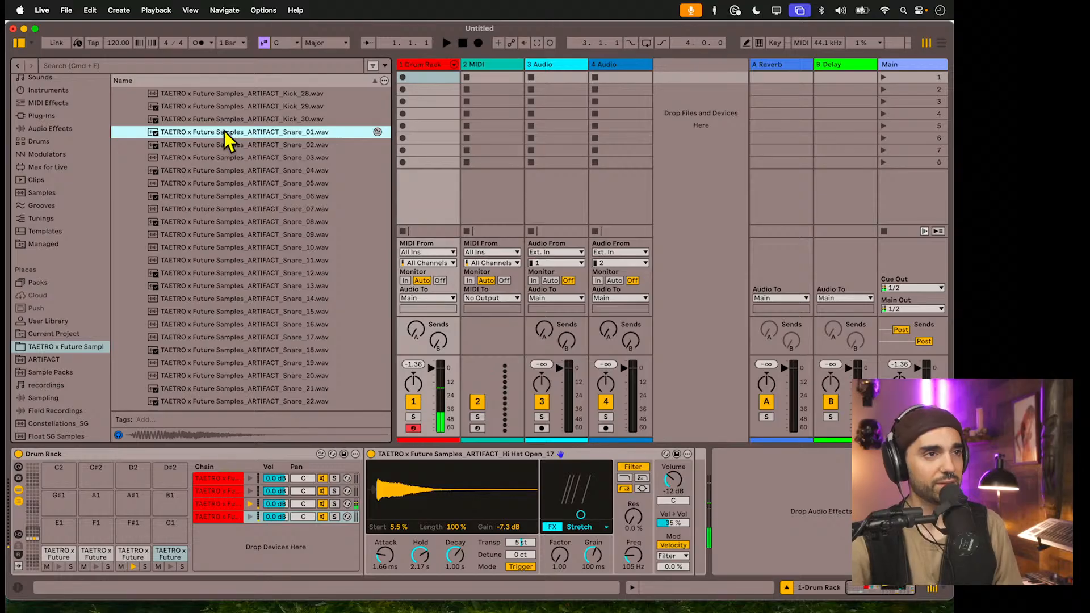
- Collapse the Drums one-shots, expand the ARTIFACT Loops folder and audition its bass loops
scroll(230, 185, "up", 15)
scroll(227, 187, "up", 15)
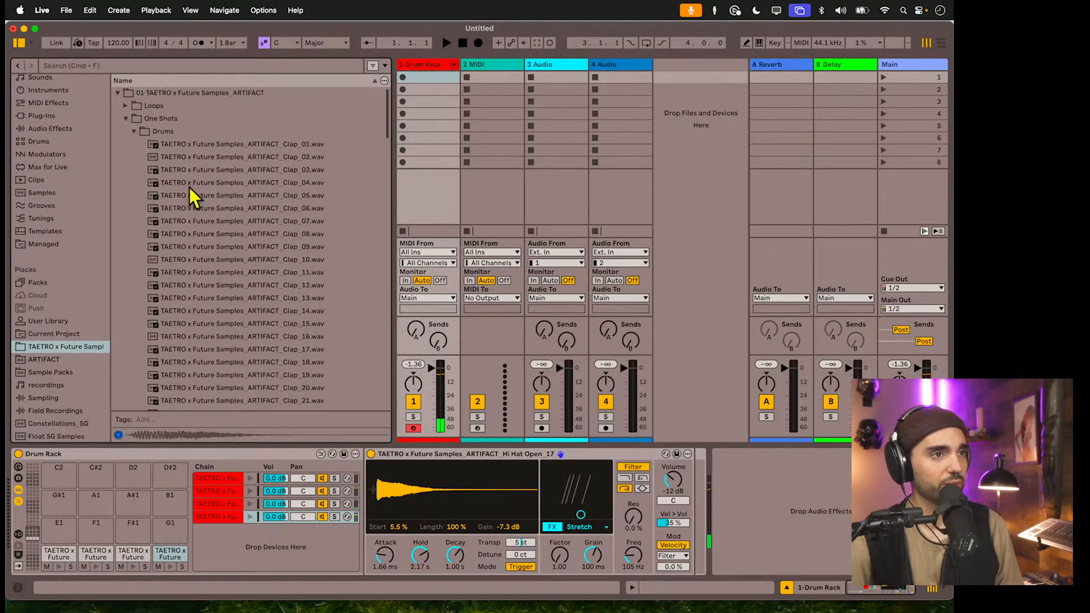
left_click(133, 131)
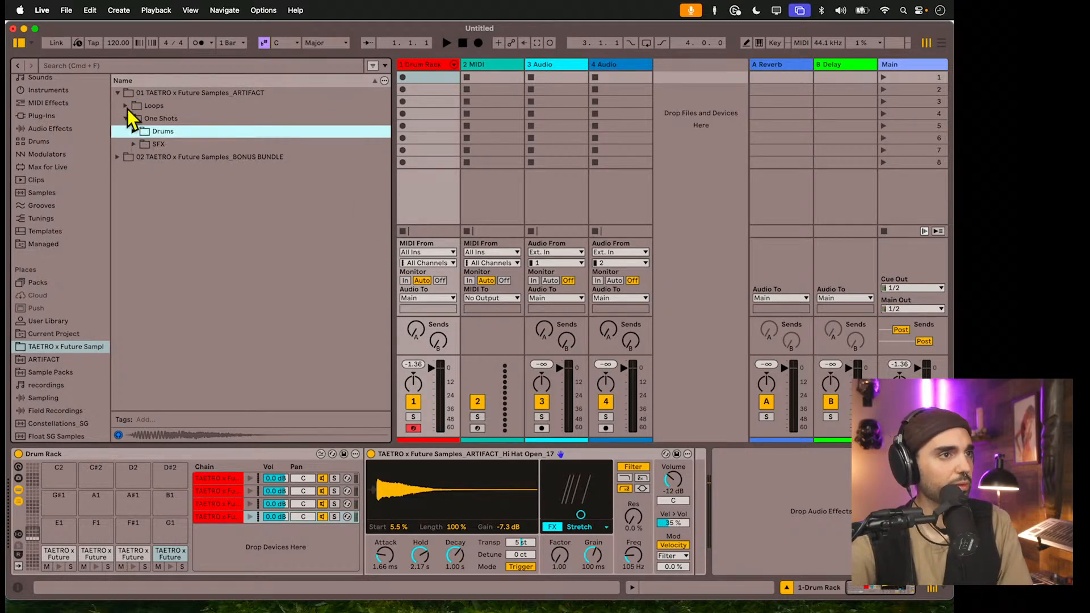
left_click(126, 106)
left_click(175, 159)
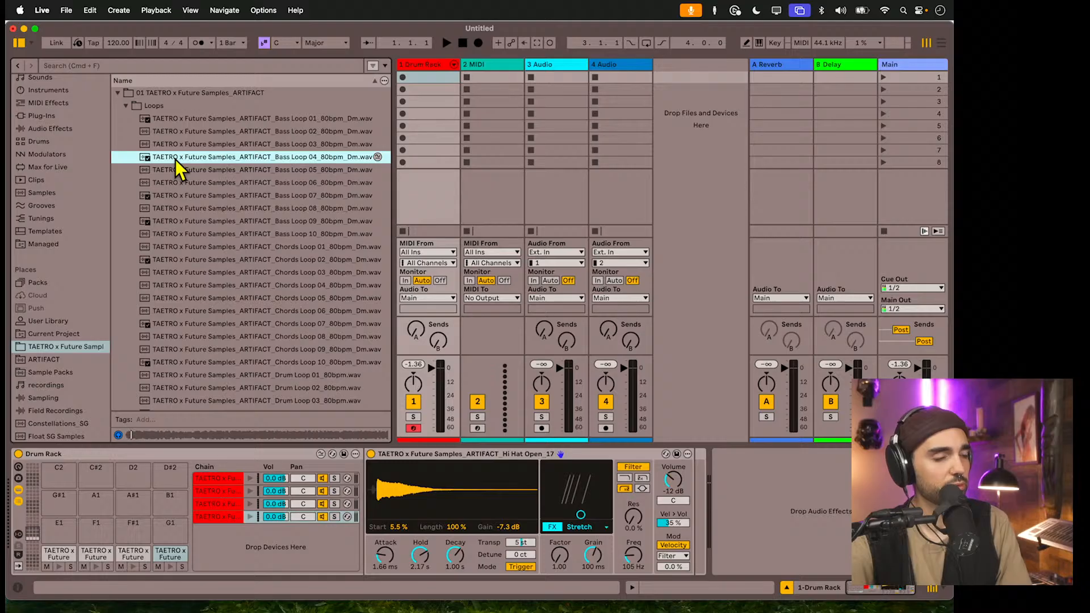
left_click(195, 209)
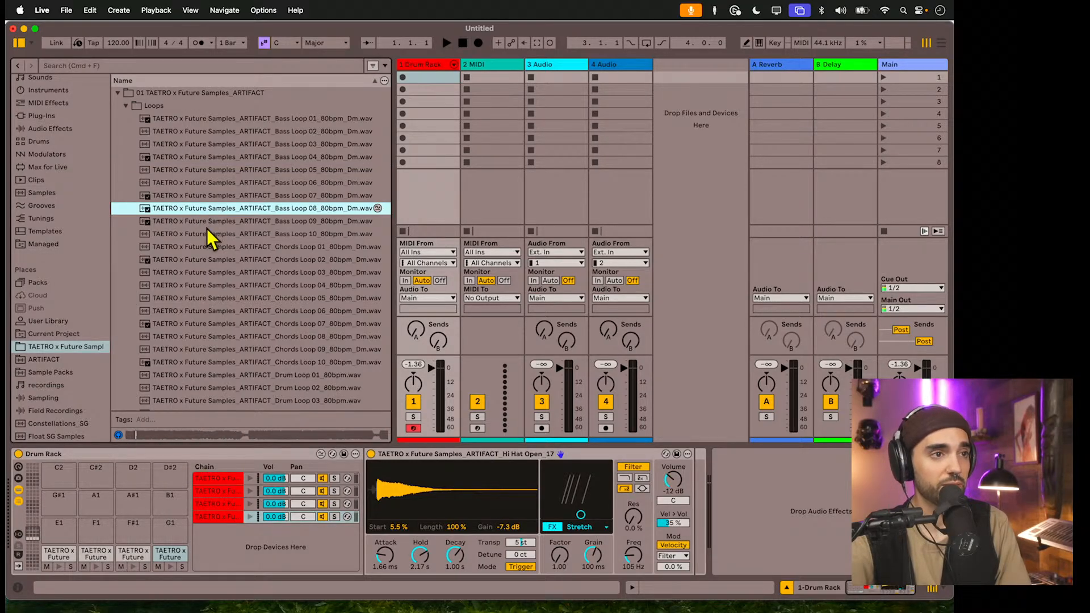
- Audition the chords loops and place ARTIFACT_Chords Loop 03_80bpm_Dm in the first clip slot of audio track 3
left_click(205, 250)
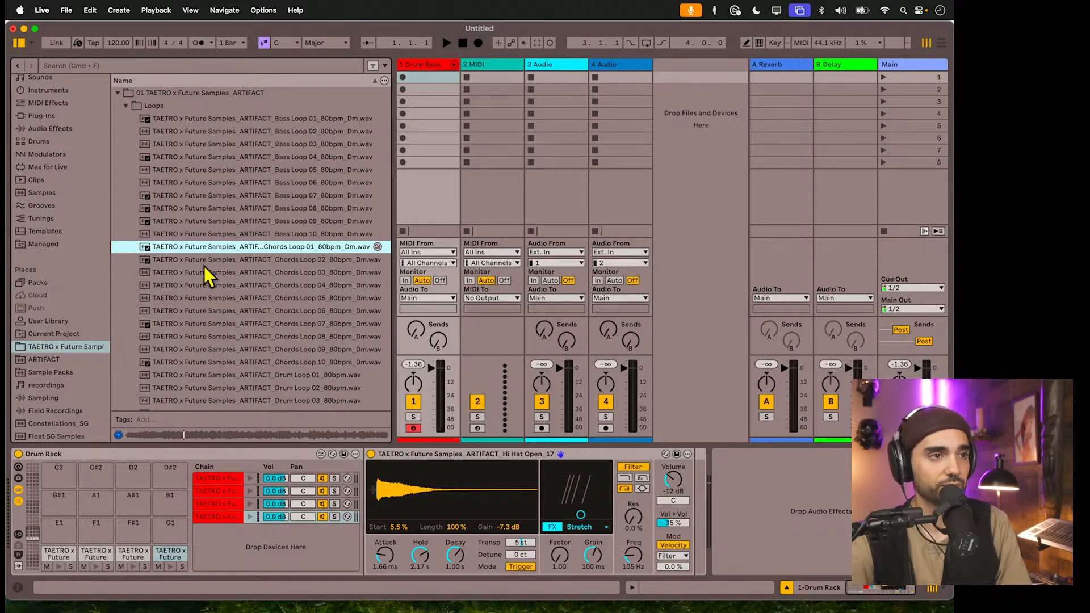
left_click(205, 273)
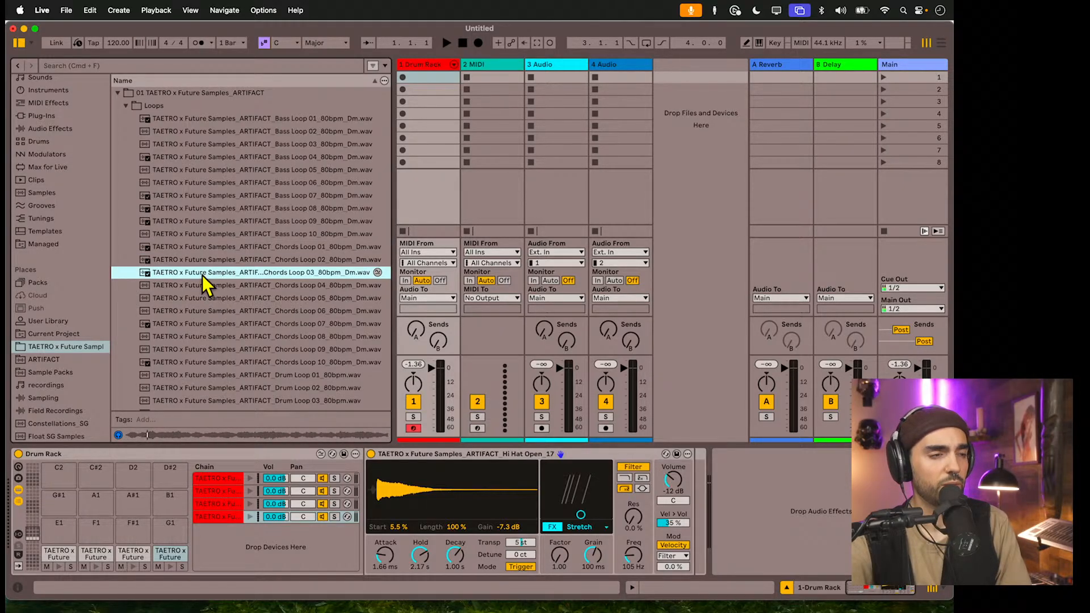
left_click_drag(188, 279, 555, 77)
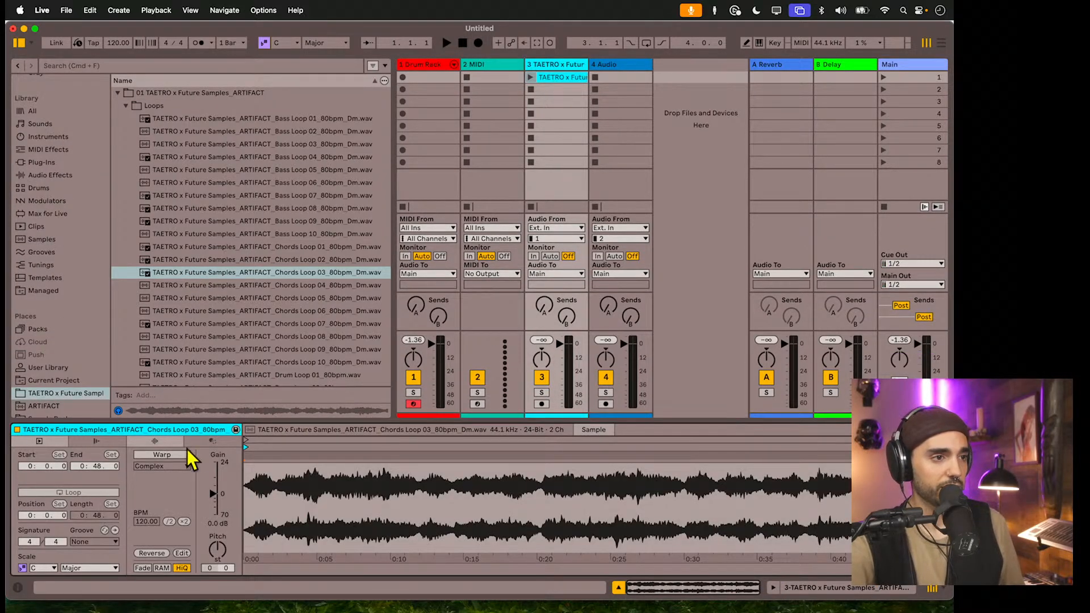
- Enable Warp on the chords loop clip and set its BPM to 80
left_click(180, 454)
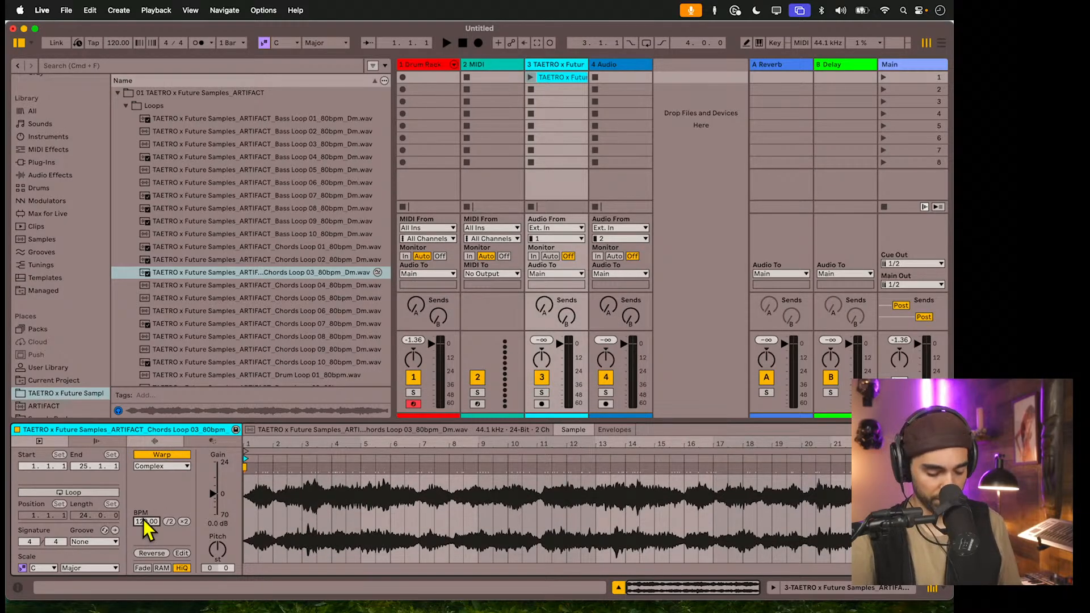
key("Return")
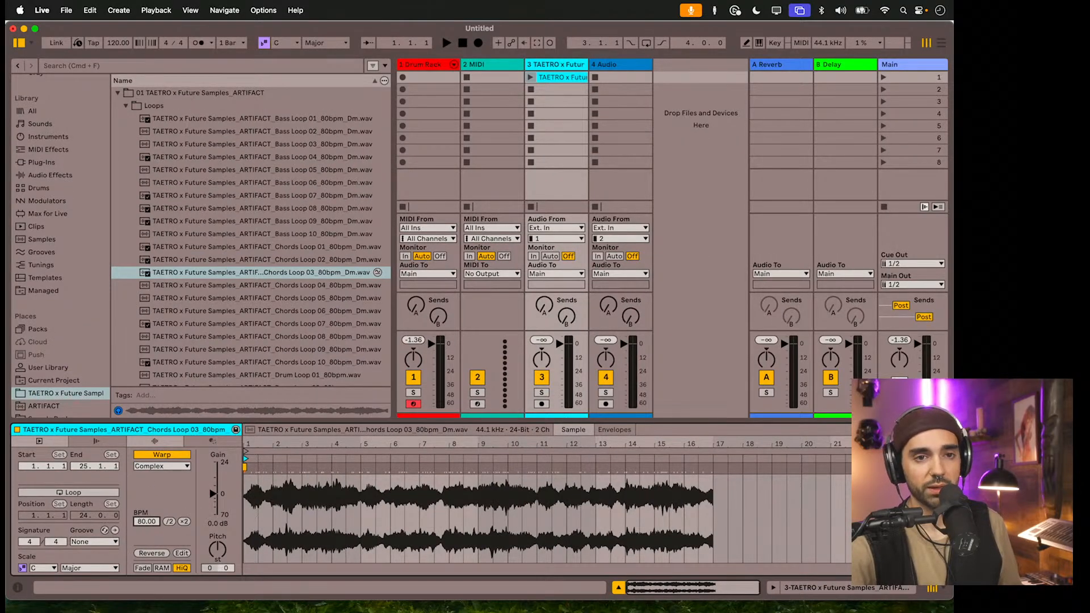
- Trim the chords loop clip's end to 17.1.1 and place it at the start of track 3 in the Arrangement
left_click_drag(948, 452, 713, 452)
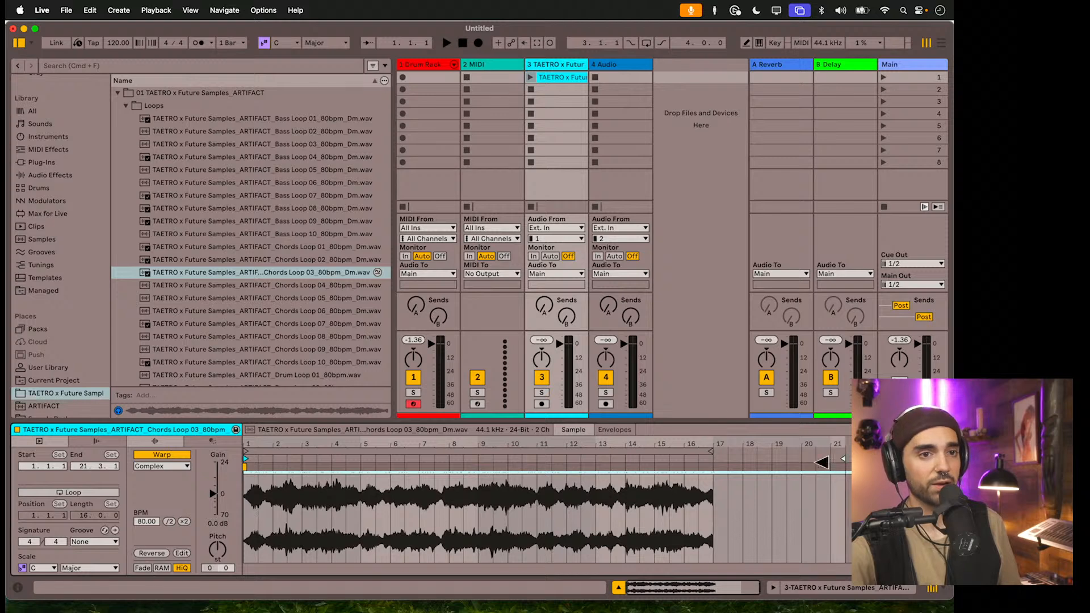
left_click_drag(892, 458, 711, 460)
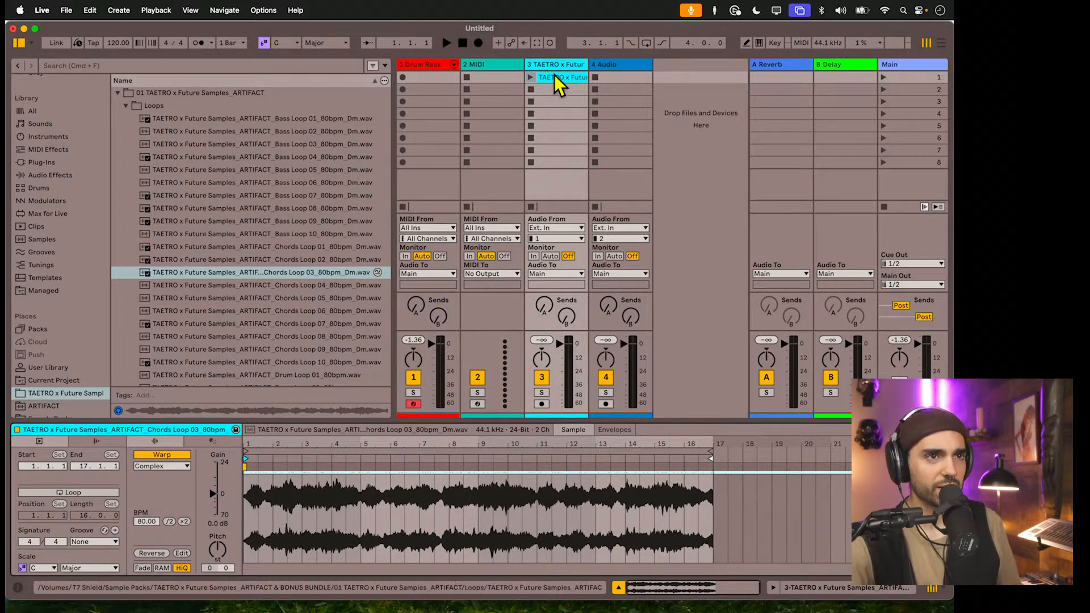
key("Tab")
left_click_drag(557, 77, 405, 245)
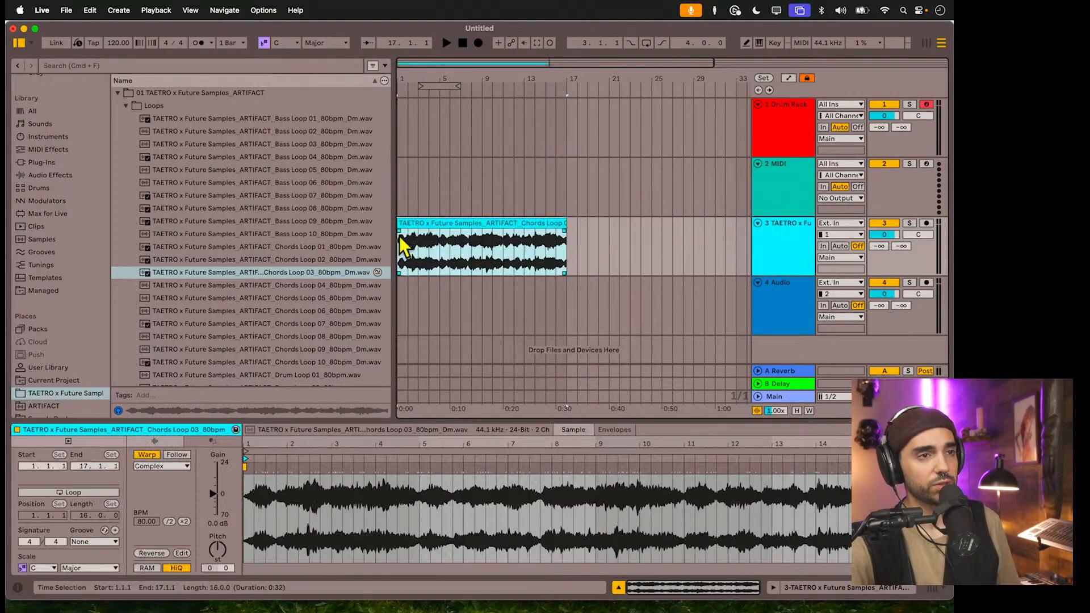
- Play the chords clip from the beginning and lower track 3's volume to about -8.5 dB
left_click_drag(409, 83, 410, 139)
key("space")
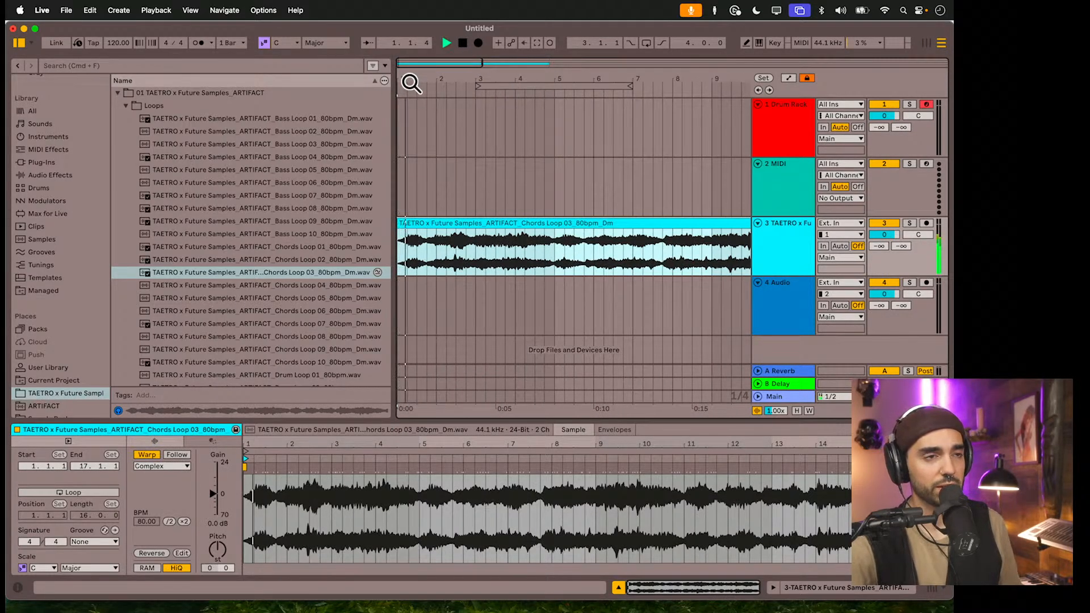
left_click_drag(885, 235, 885, 250)
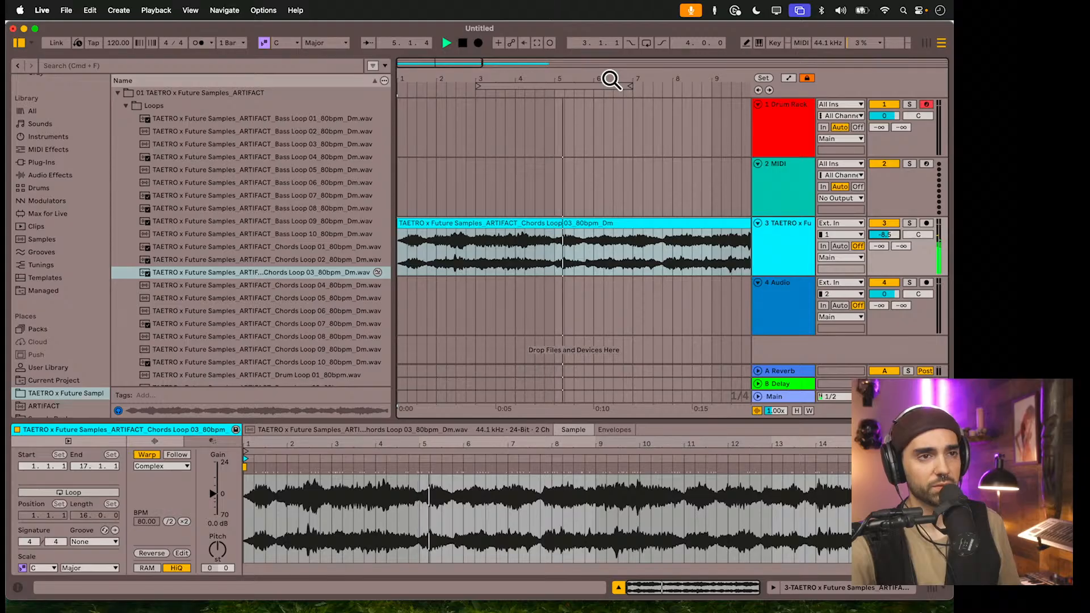
left_click_drag(611, 80, 507, 83)
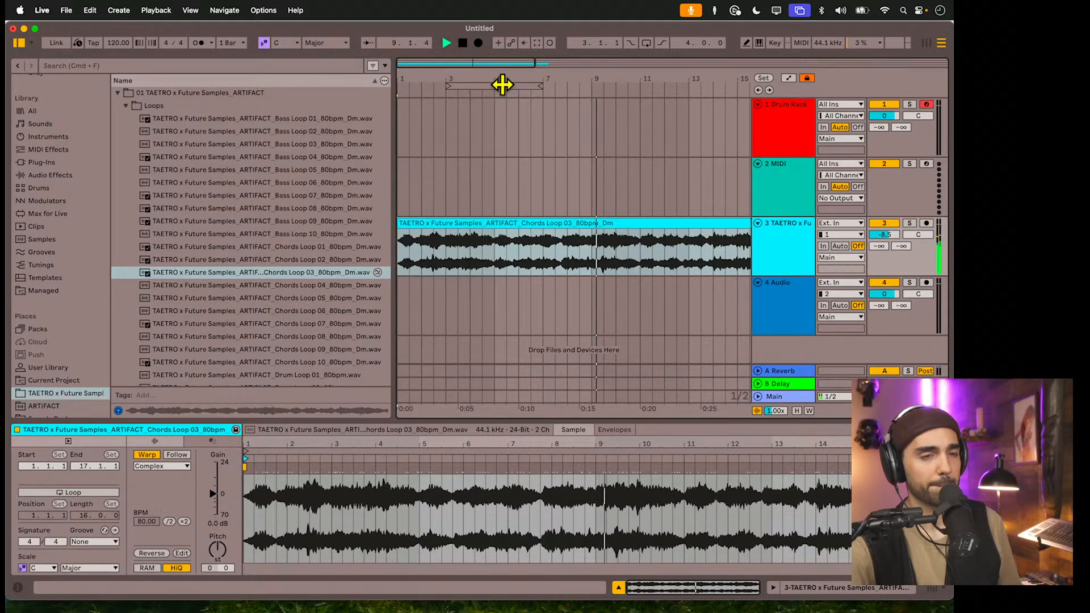
- Loop and audition the chords clip's first three beats, and consolidate 1.1.1 to 1.4.1 into a separate slice
key("space")
left_click_drag(502, 84, 479, 79)
key("space")
key("space")
left_click_drag(540, 85, 487, 85)
key("space")
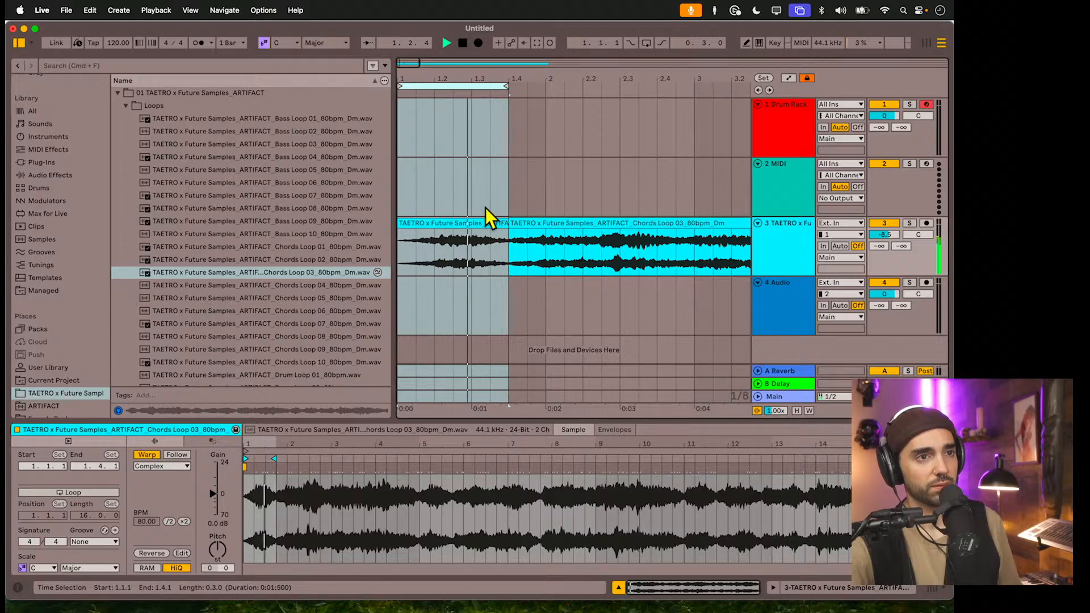
left_click(507, 234)
key("space")
left_click(409, 224)
key("super+j")
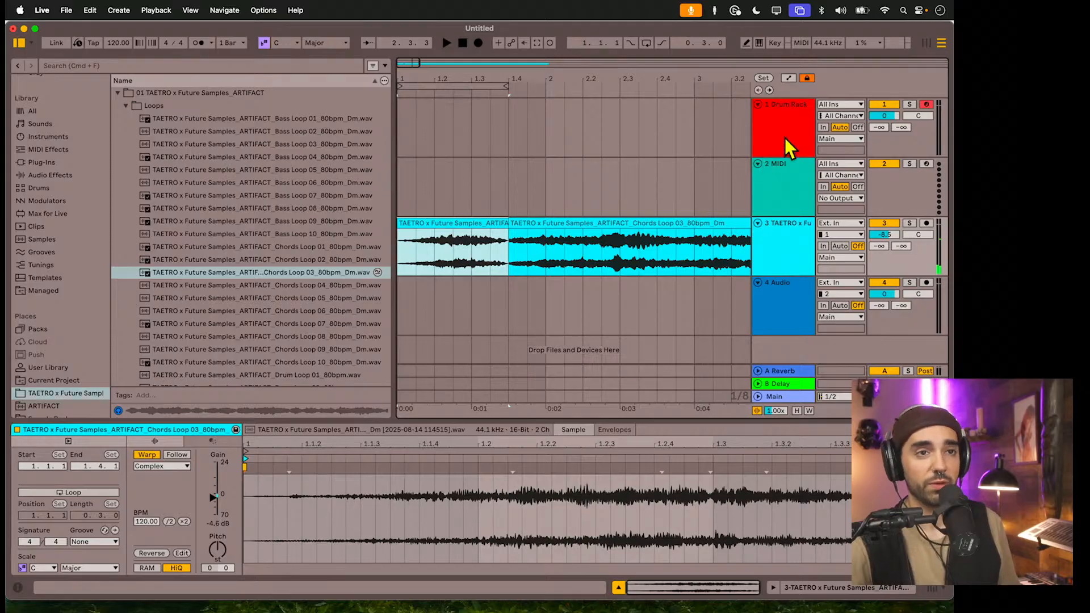
- Load the consolidated opening chord slice onto the Drum Rack's C2 pad
left_click(788, 190)
left_click(782, 135)
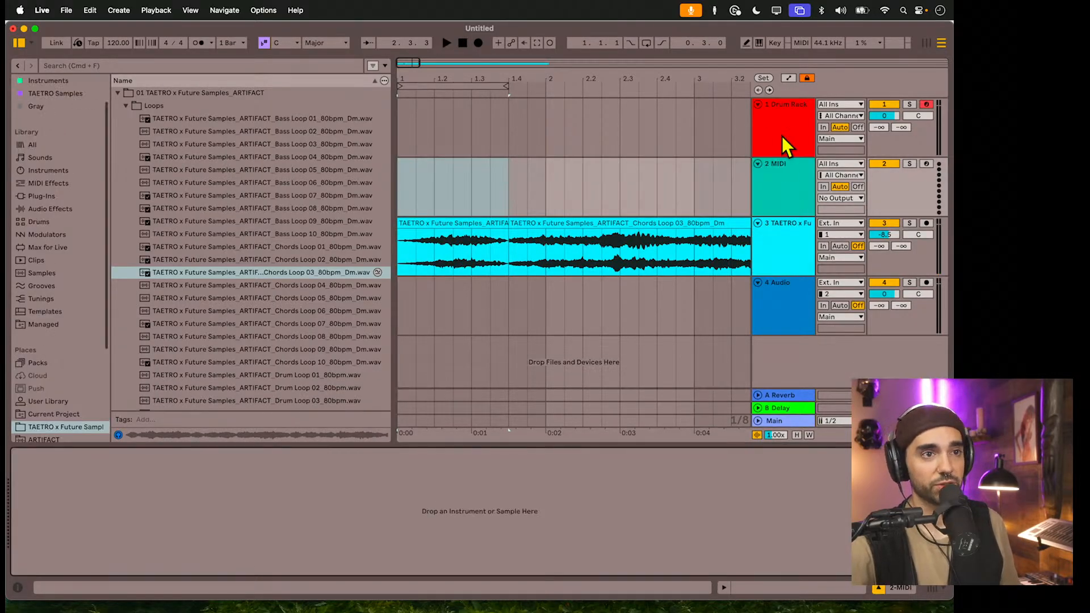
left_click_drag(485, 236, 61, 485)
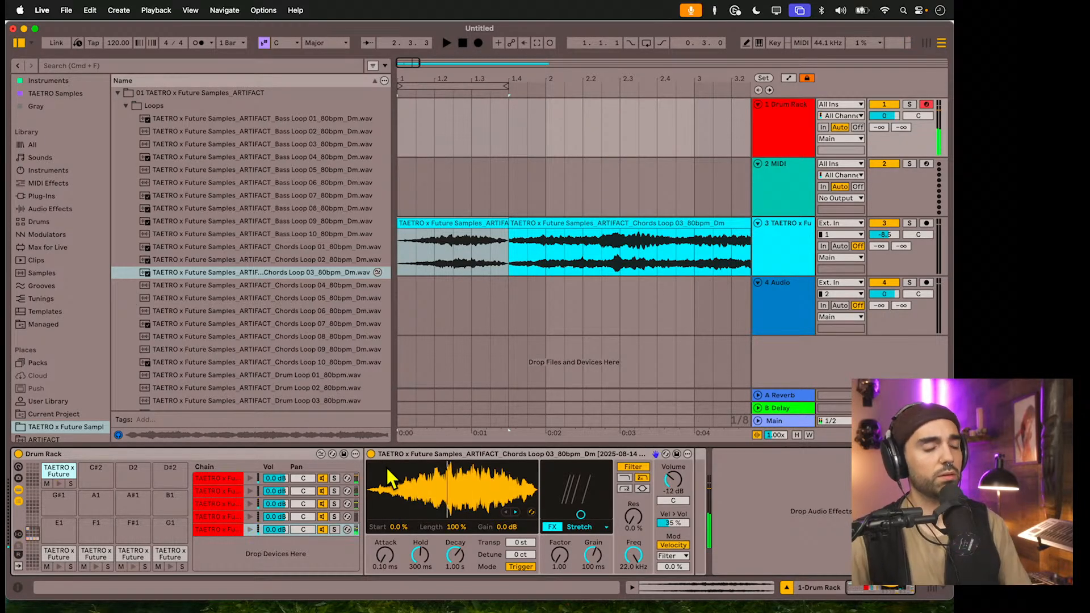
right_click(56, 470)
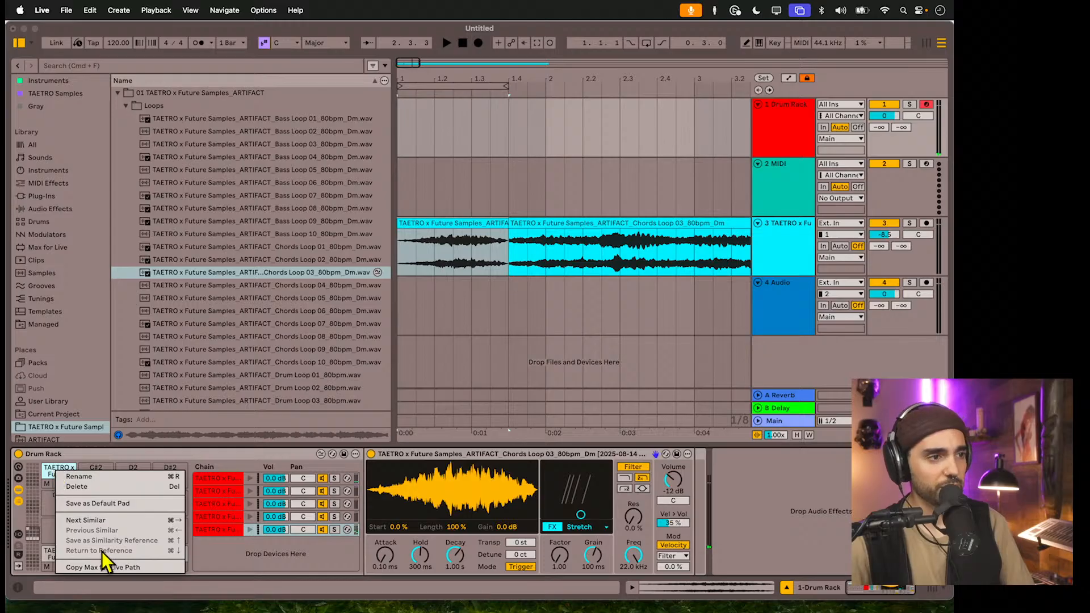
left_click(49, 465)
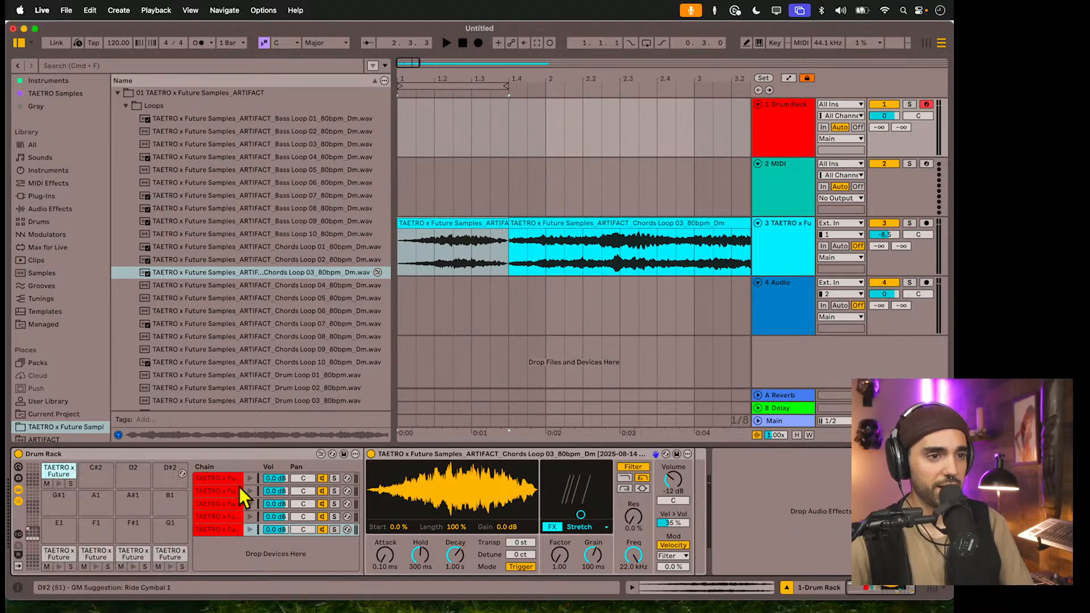
- Set the C2 pad's Hold to 3.67 s, high-pass filter to 169 Hz, Stretch Factor to 3.28, Grain to 119 ms and Gain to -3.5 dB
left_click_drag(418, 554, 418, 511)
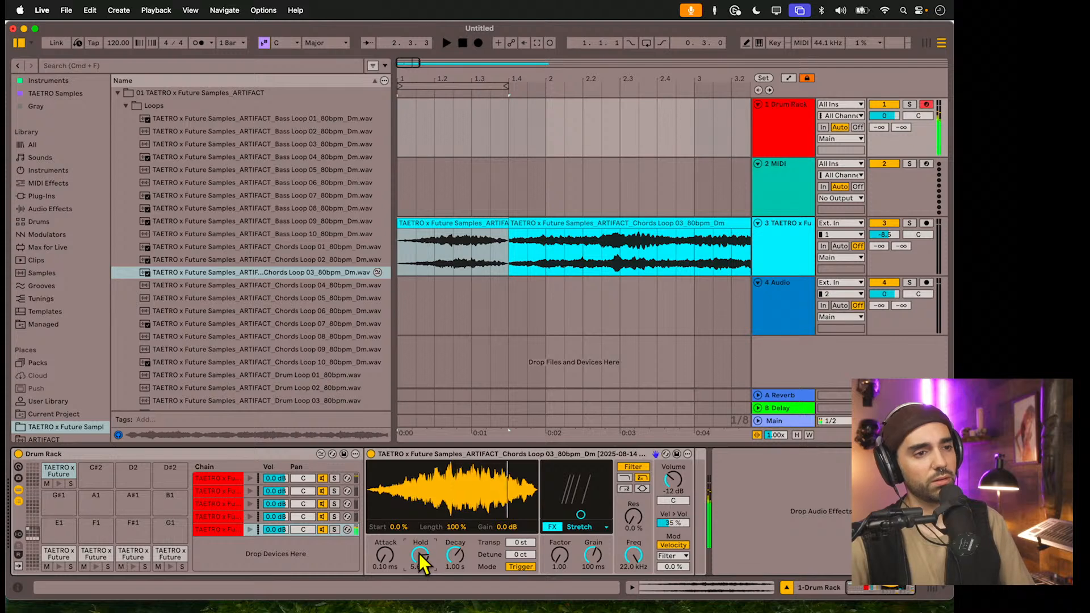
left_click_drag(418, 554, 418, 557)
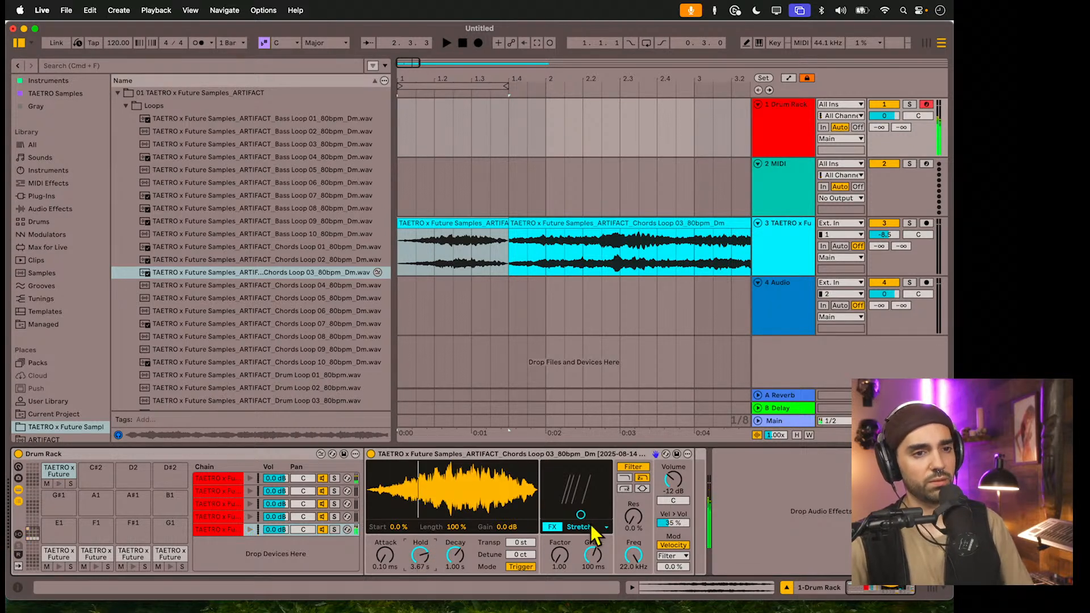
mouse_move(633, 555)
left_mouse_down()
mouse_move(634, 573)
mouse_move(633, 553)
left_mouse_up()
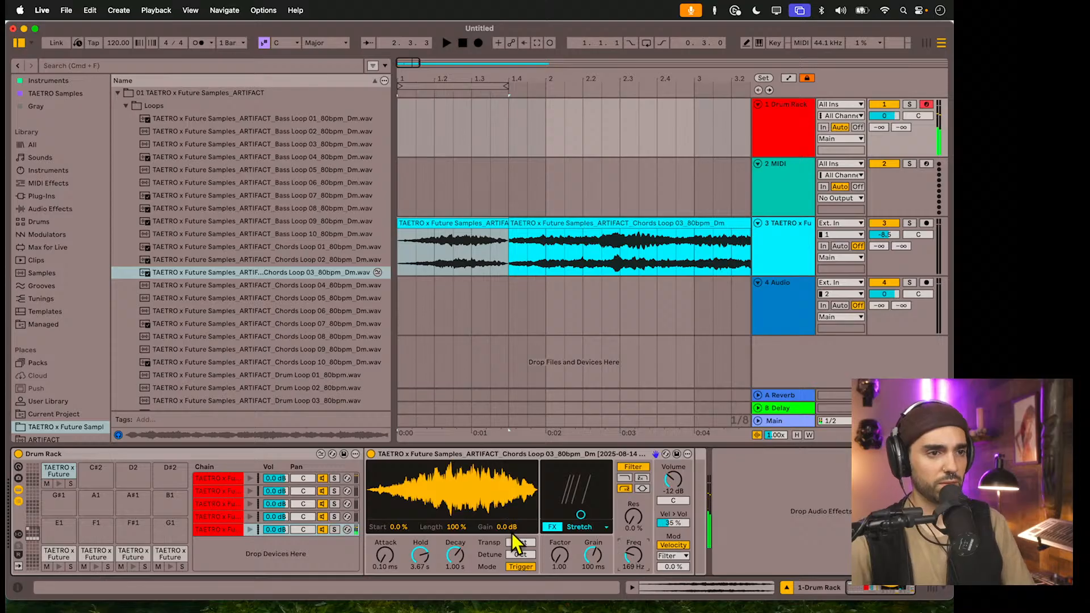
left_click_drag(580, 515, 585, 498)
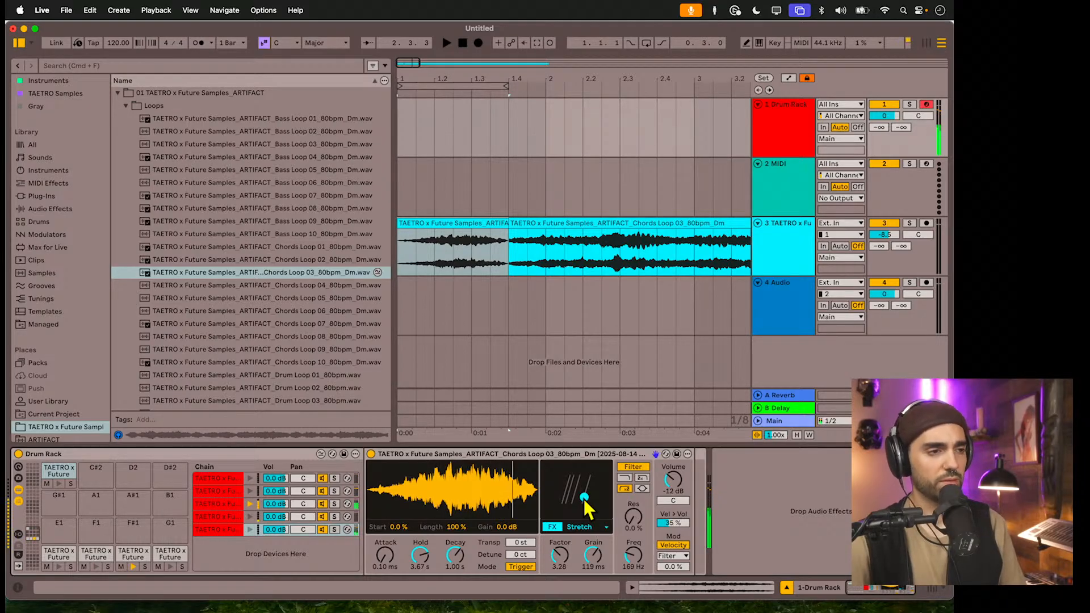
left_click_drag(511, 527, 511, 539)
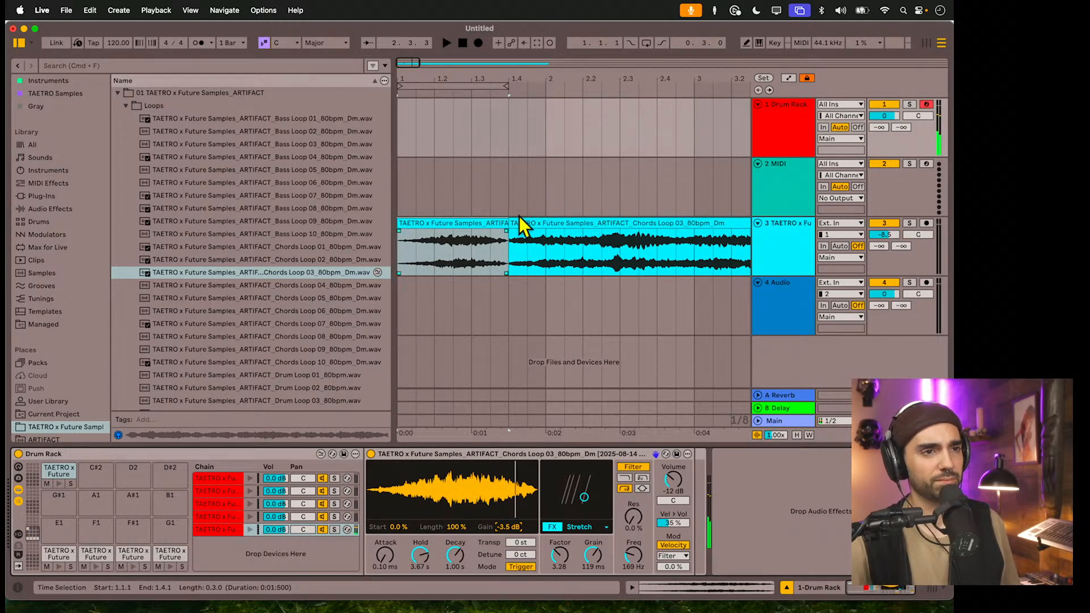
- Move the three-beat loop region to 6.1.1 on the chords clip and audition that section
left_click_drag(487, 66, 487, 55)
left_click_drag(429, 85, 523, 78)
key("space")
key("space")
key("space")
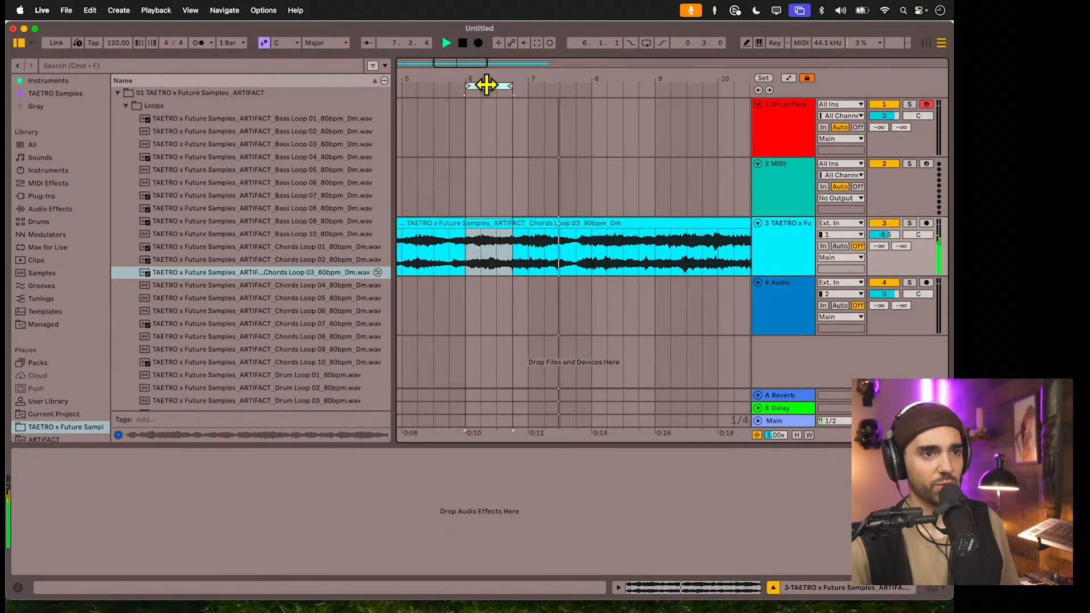
- Move the three-beat loop region to 12.1.1, audition it and isolate that section as its own consolidated clip
left_click_drag(541, 80, 468, 42)
left_click_drag(455, 86, 564, 86)
scroll(553, 165, "left", 10)
key("space")
key("space")
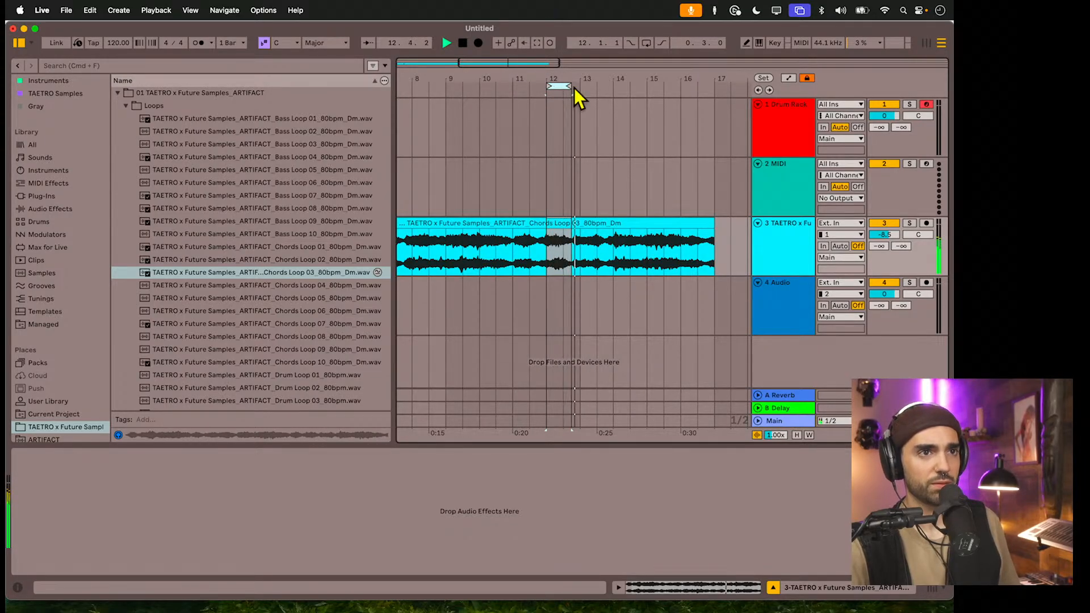
key("space")
key("super+e")
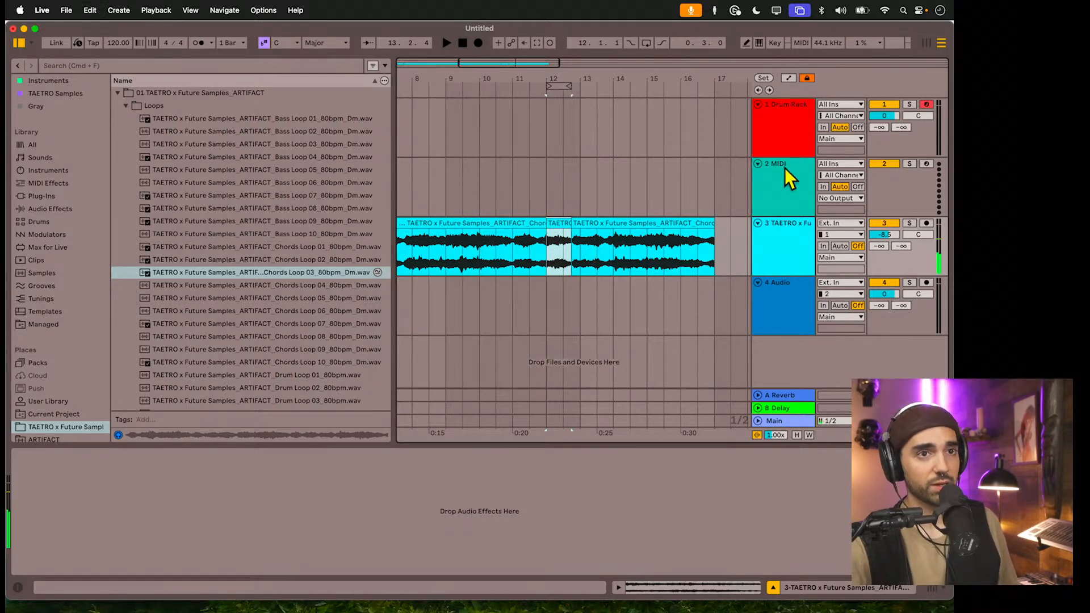
- Copy the C2 pad with its settings to C#2 and replace the copy's sample with the bar 12 chord slice
left_click(787, 130)
left_click_drag(558, 225, 99, 480)
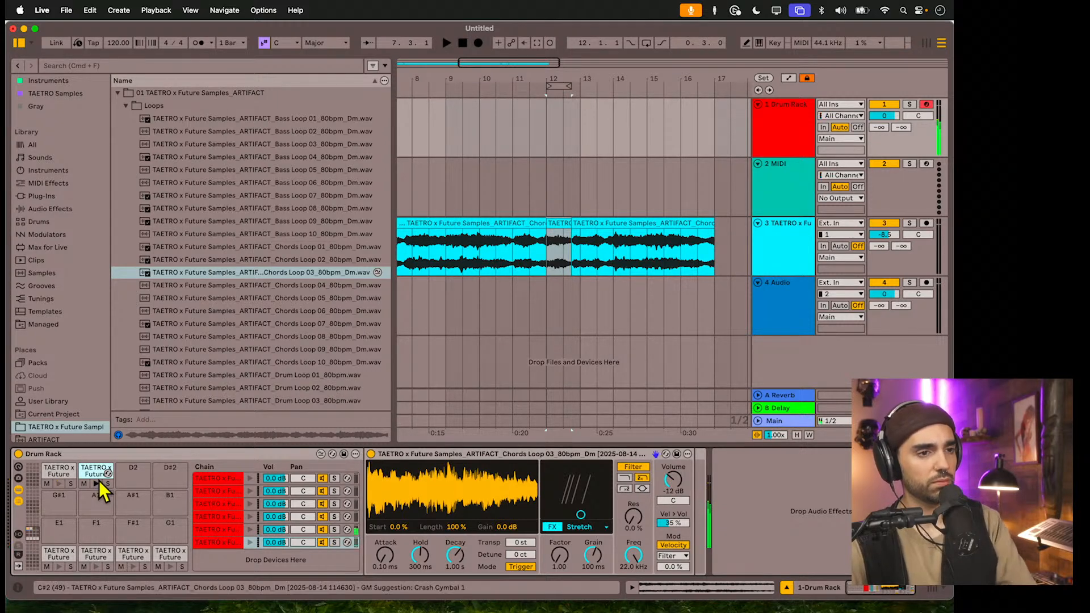
left_click_drag(58, 477, 90, 473)
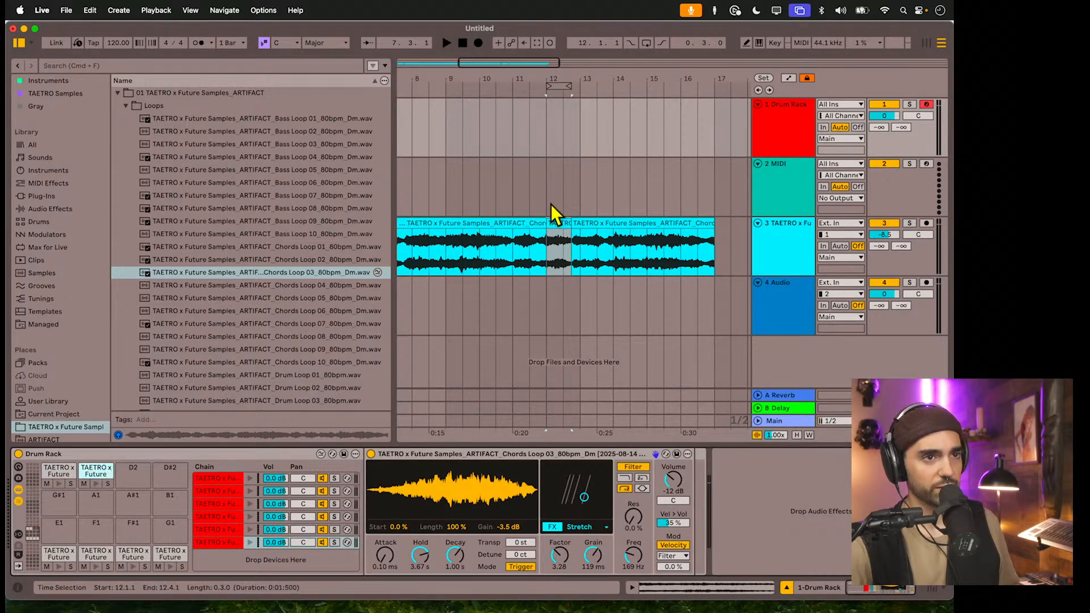
left_click_drag(557, 217, 454, 517)
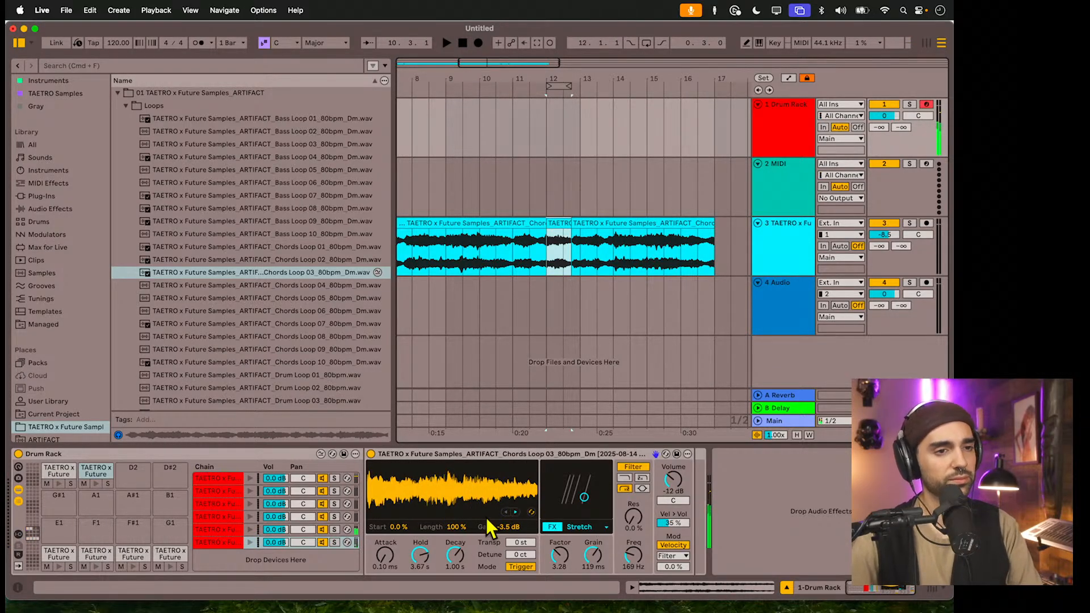
- Set the C#2 pad's Stretch Factor to 1.01, Grain to 123 ms and Vel > Vol to 0%
left_click_drag(584, 498, 582, 508)
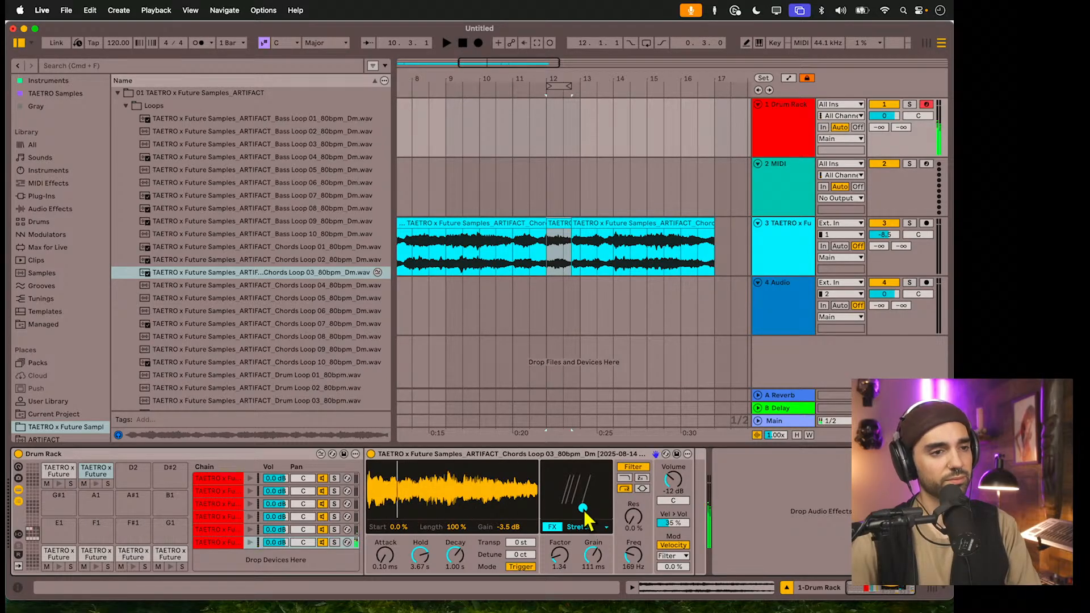
left_click_drag(584, 510, 586, 516)
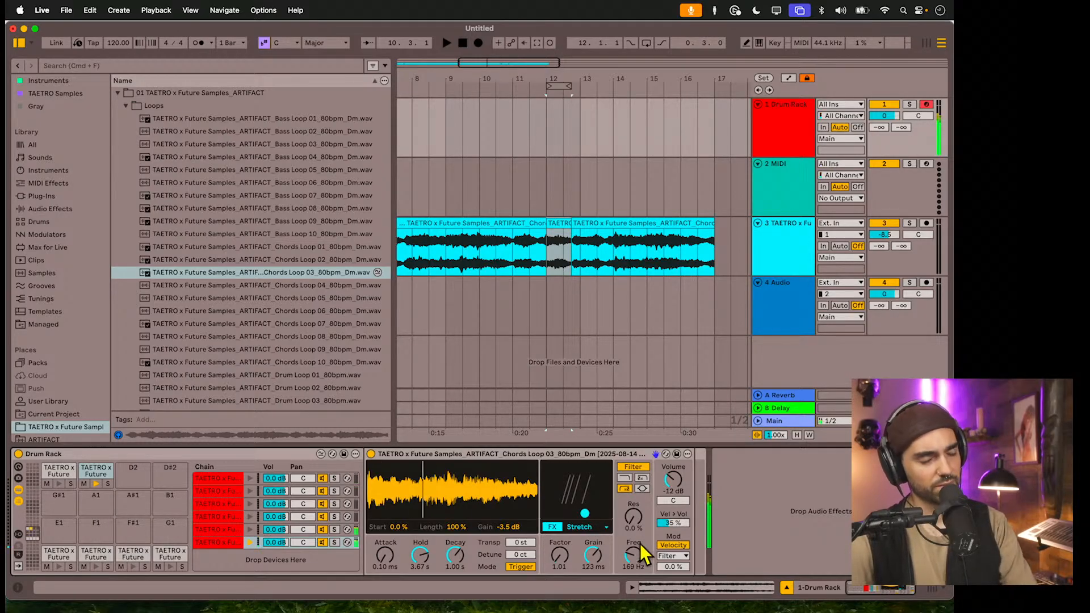
left_click_drag(670, 527, 670, 548)
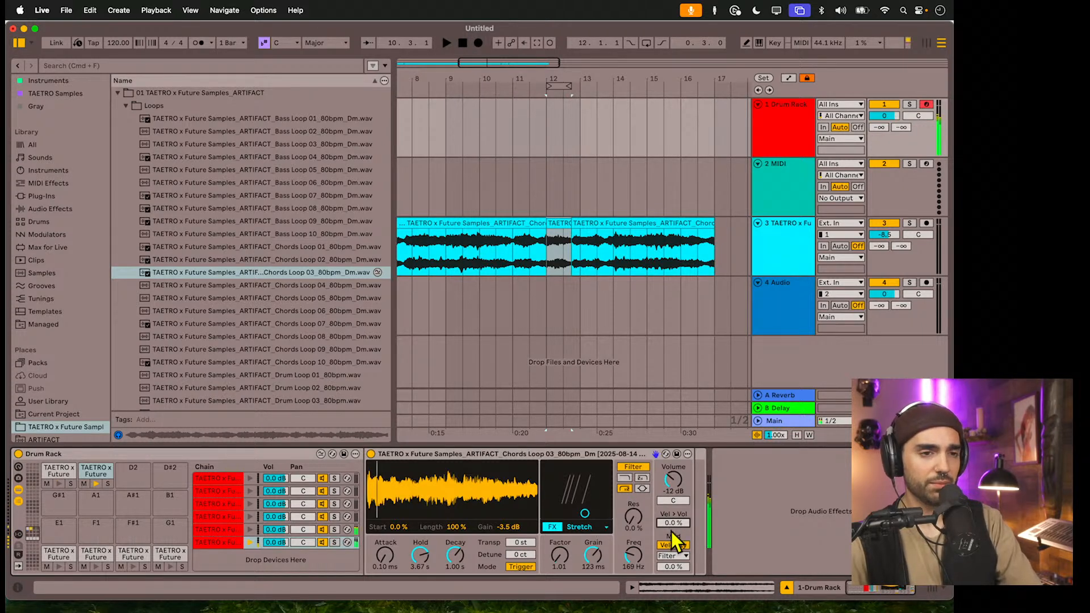
- Set Vel > Vol to 0% on the C2 pad
left_click(53, 473)
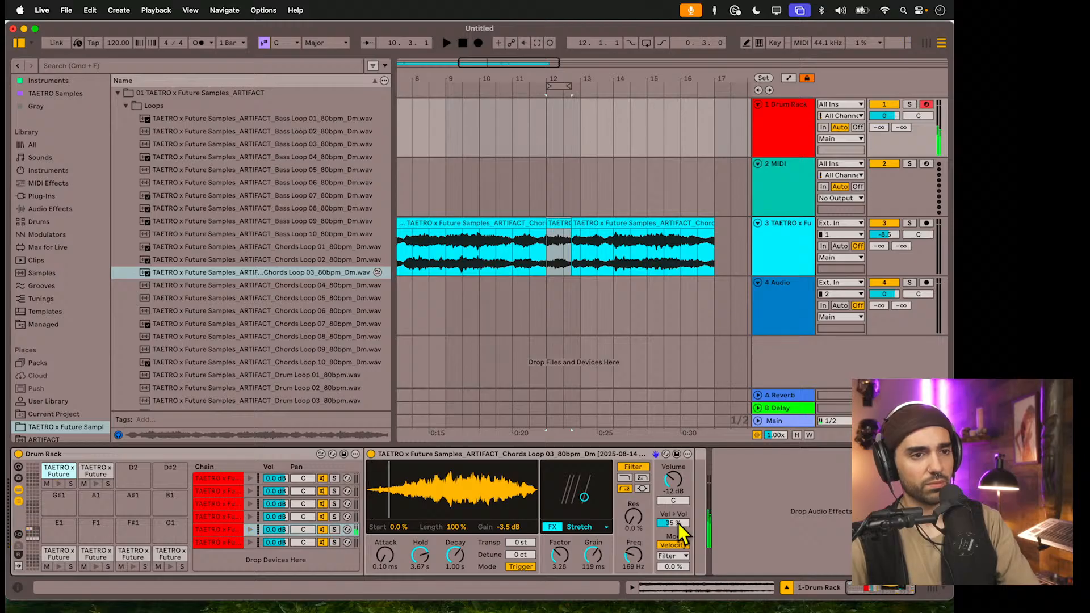
left_click_drag(678, 523, 678, 554)
scroll(679, 523, "up", 1)
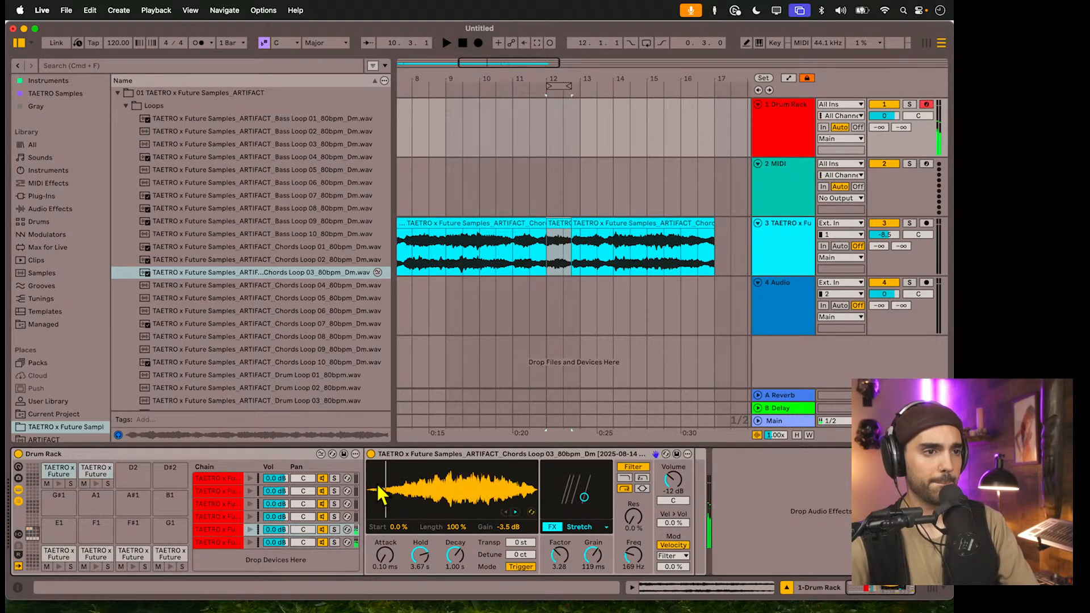
- Set the C2 pad's Attack to 17 ms, trying a sample Start of 24% and returning it to 0%
left_click_drag(393, 527, 393, 500)
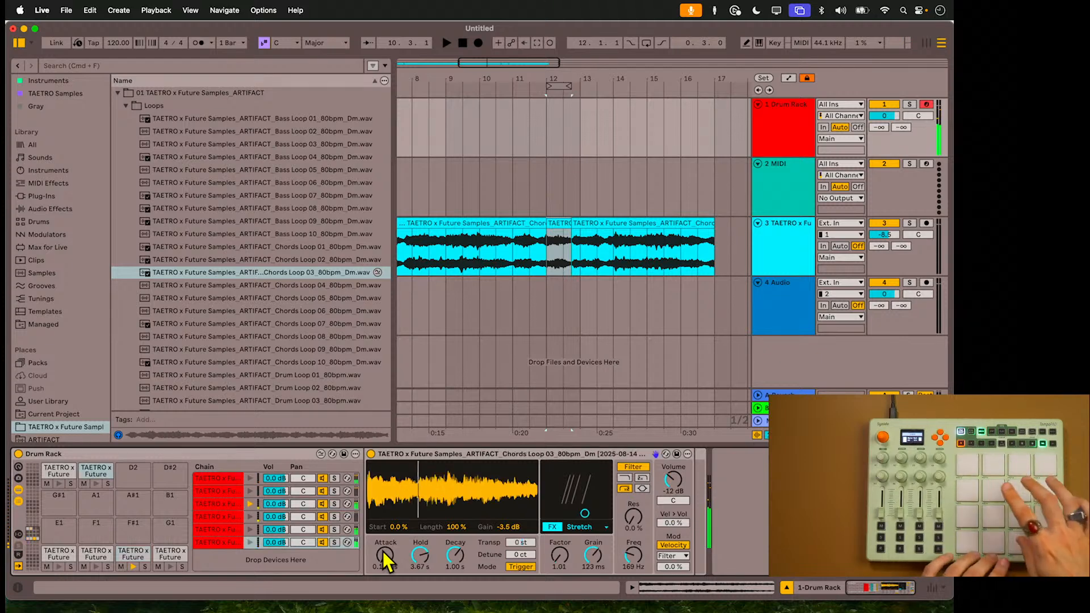
left_click(82, 475)
left_click(61, 469)
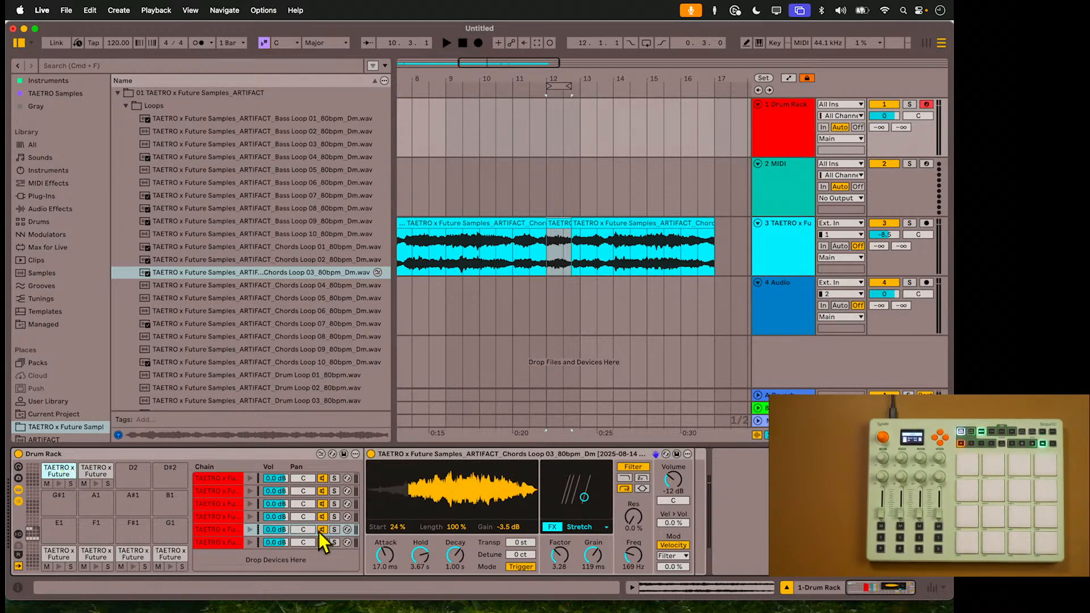
left_click_drag(392, 527, 392, 562)
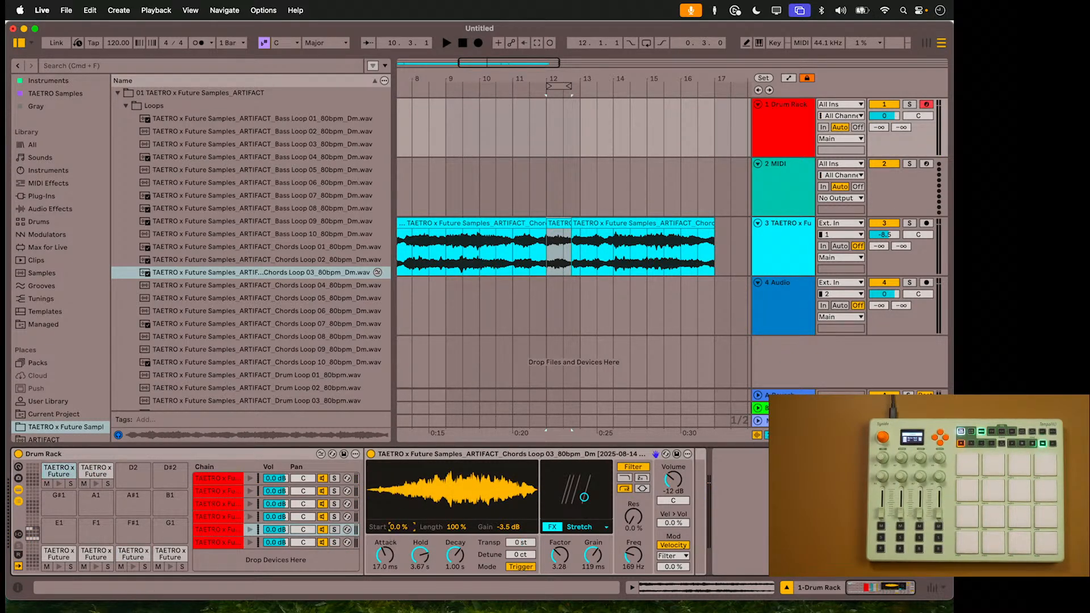
- Convert the Drum Samplers on the C2 and C#2 pads to Simpler
right_click(412, 455)
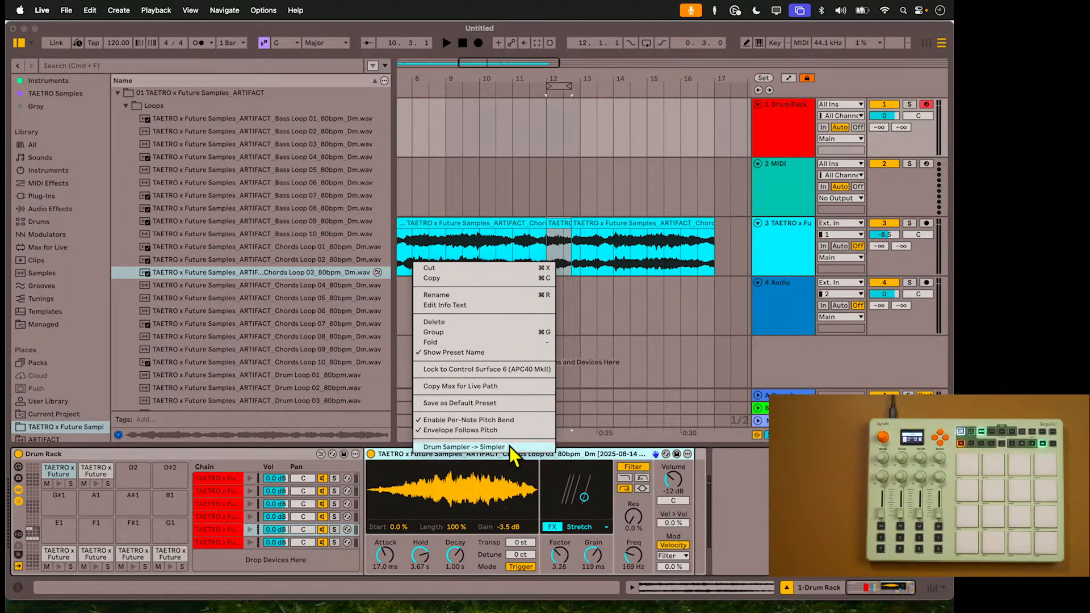
left_click(463, 447)
left_click(94, 471)
right_click(423, 453)
left_click(432, 445)
- Switch the C2 pad's Simpler to 1-Shot mode and adjust its Fade In
left_click(55, 477)
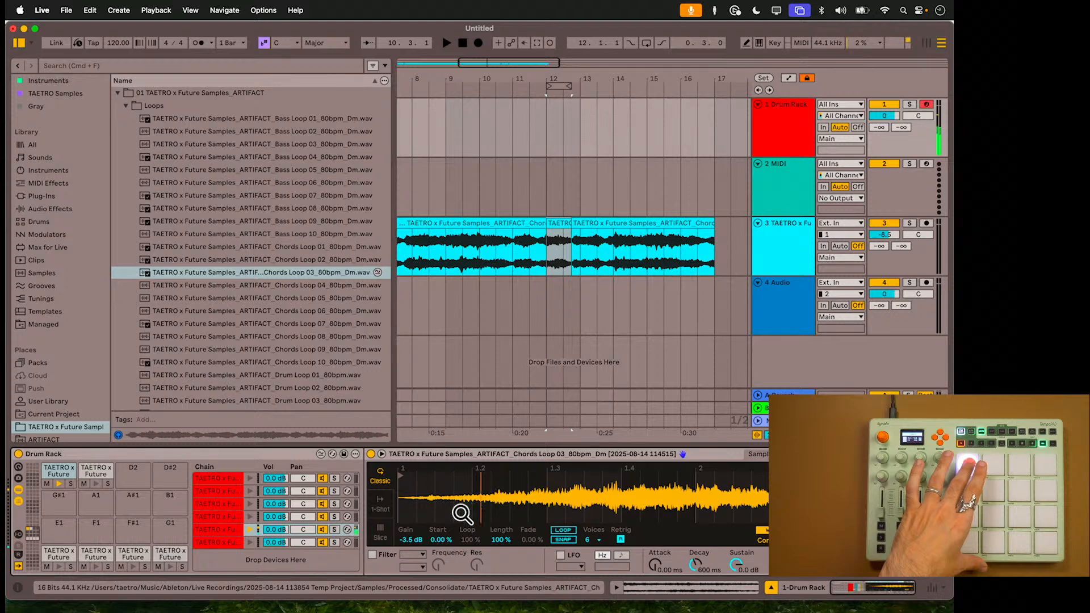
left_click(381, 508)
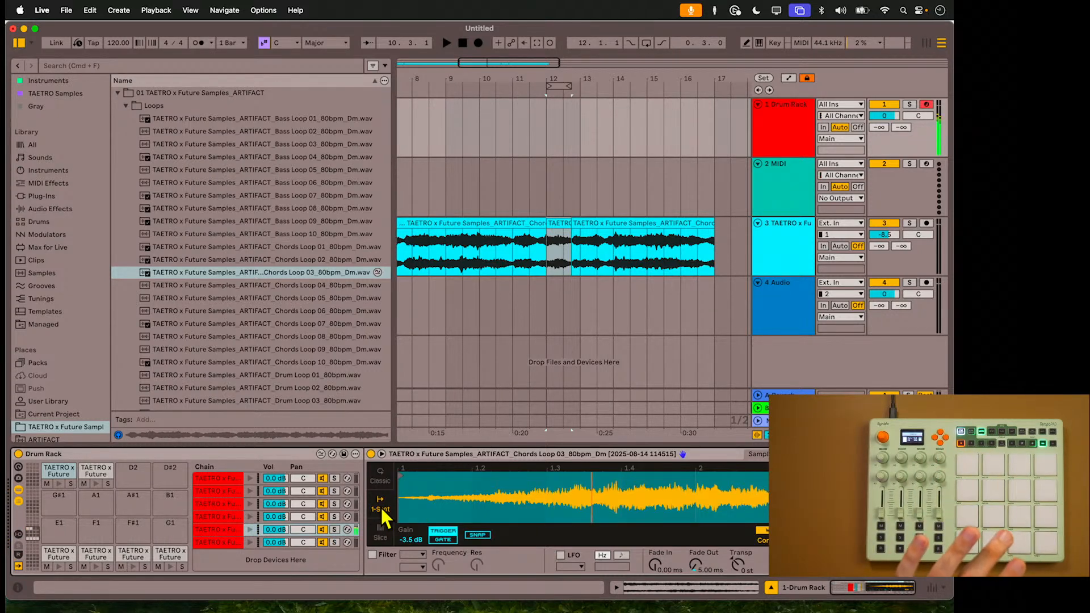
left_click_drag(657, 566, 657, 559)
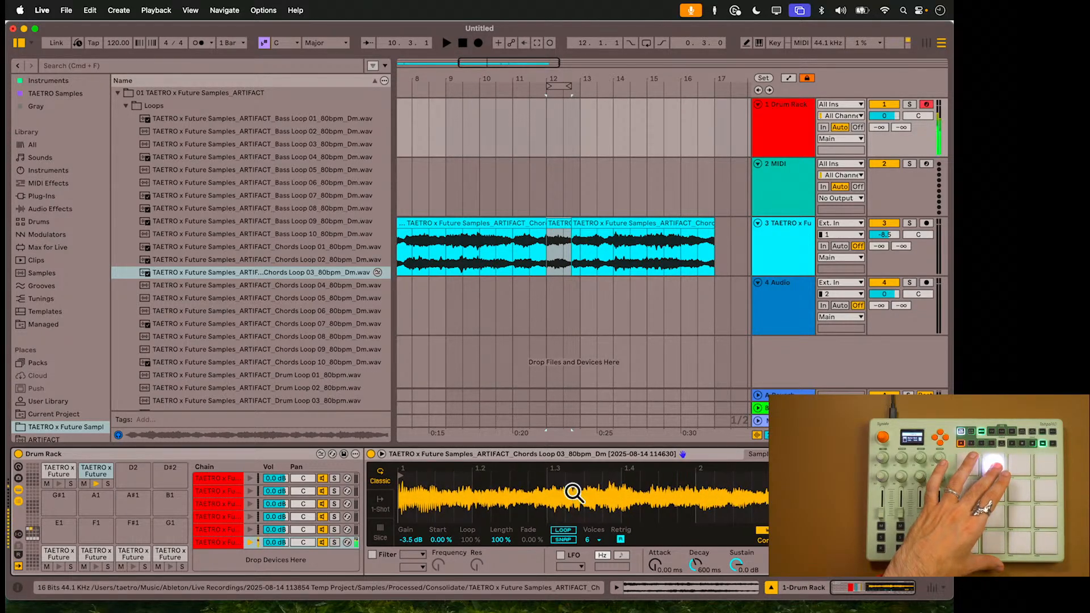
- Switch the C#2 pad's Simpler to 1-Shot mode and set its Fade In to 422 ms
left_click(381, 506)
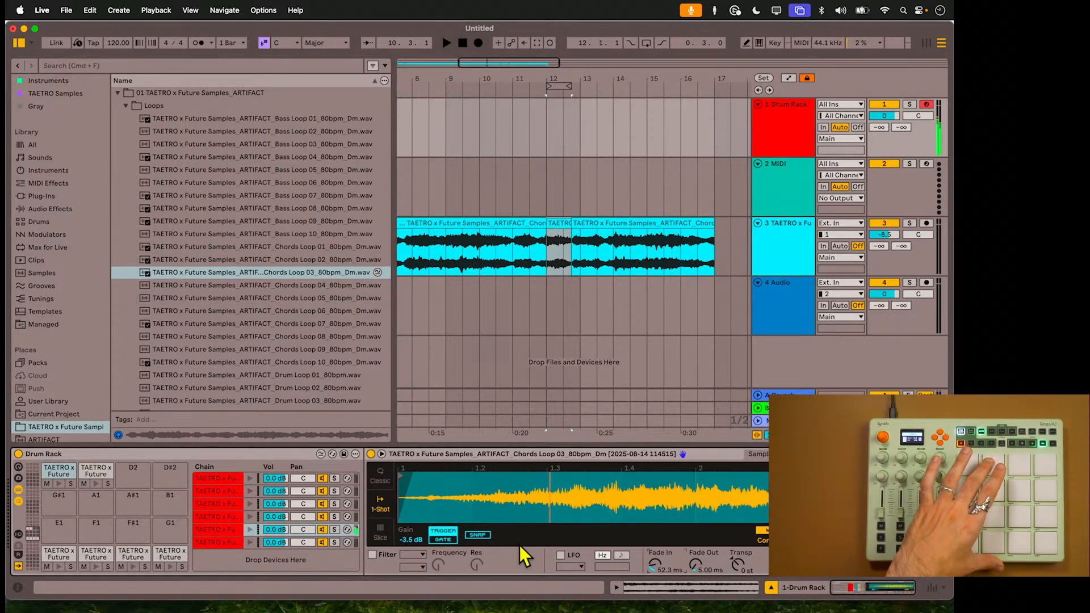
left_click_drag(656, 567, 656, 525)
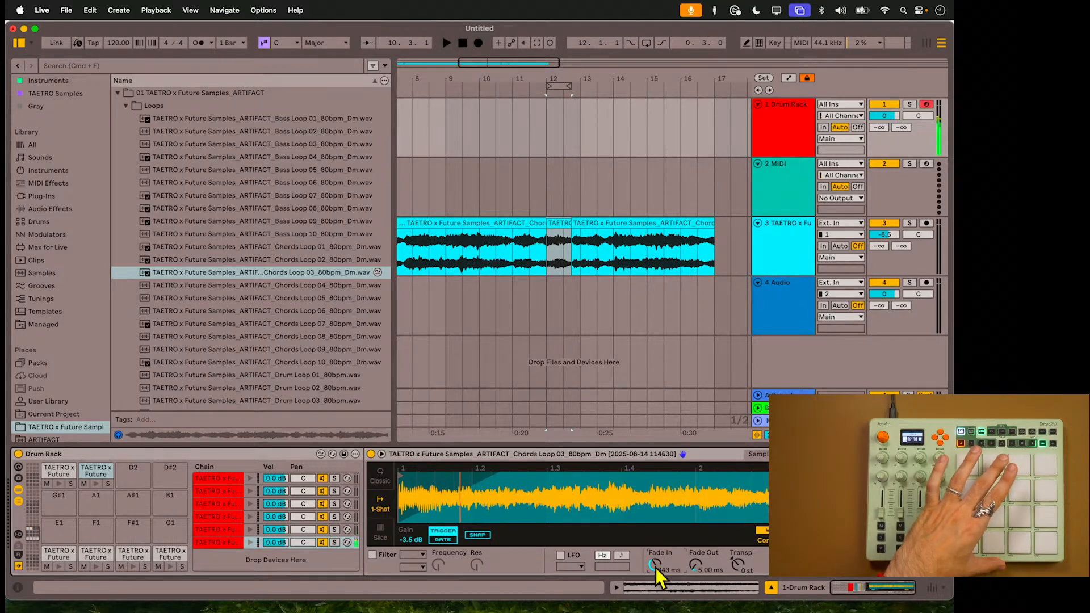
left_click_drag(655, 567, 656, 585)
- Try the Tones, Complex Pro and Texture warp modes on the C#2 pad's sample, returning it to Complex
left_click(759, 542)
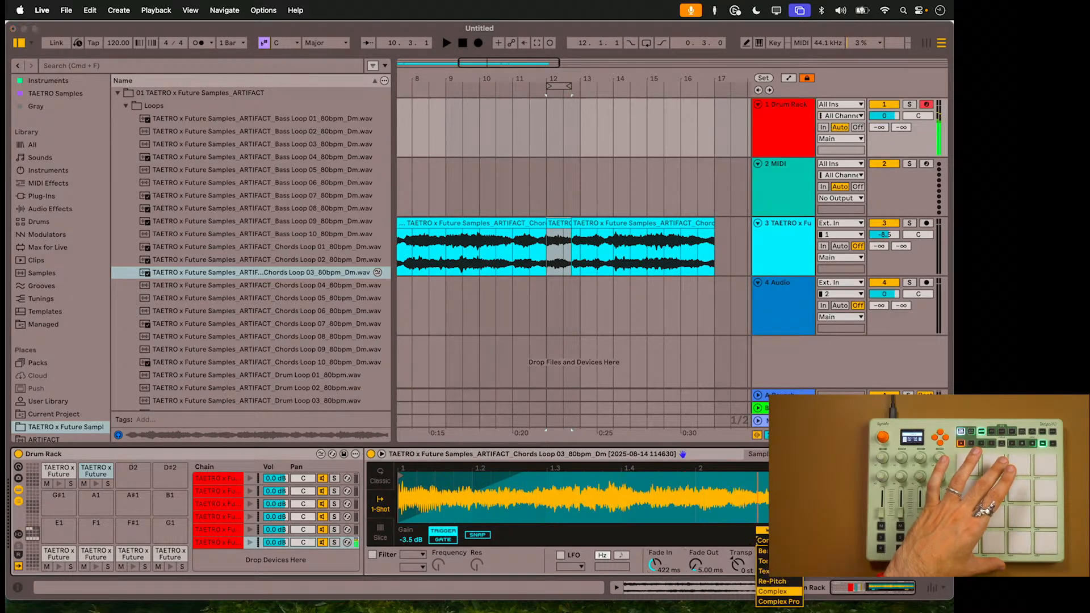
left_click(764, 561)
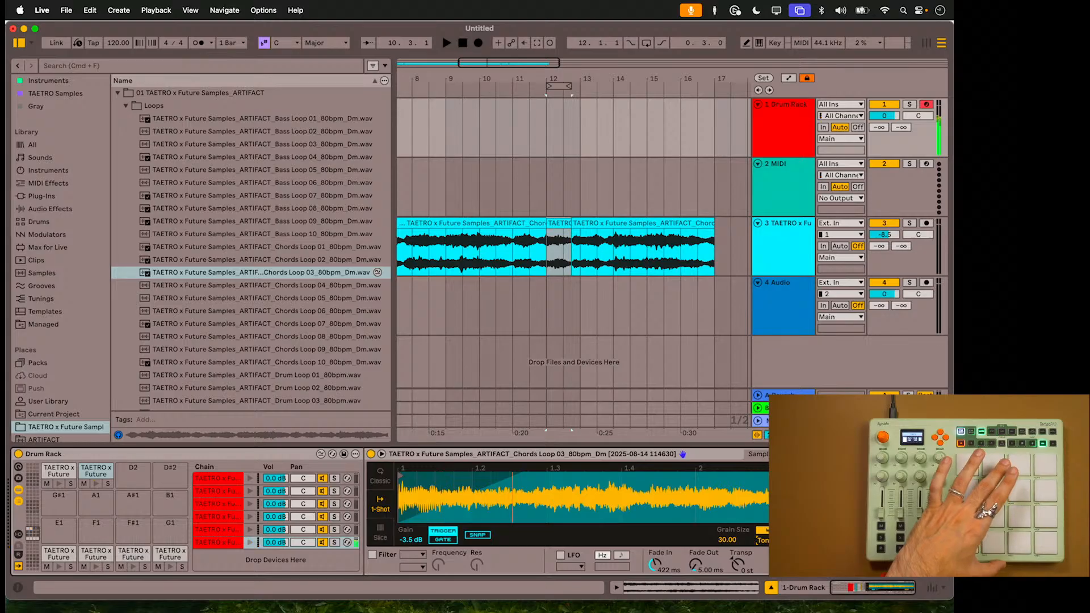
left_click(771, 541)
left_click(786, 603)
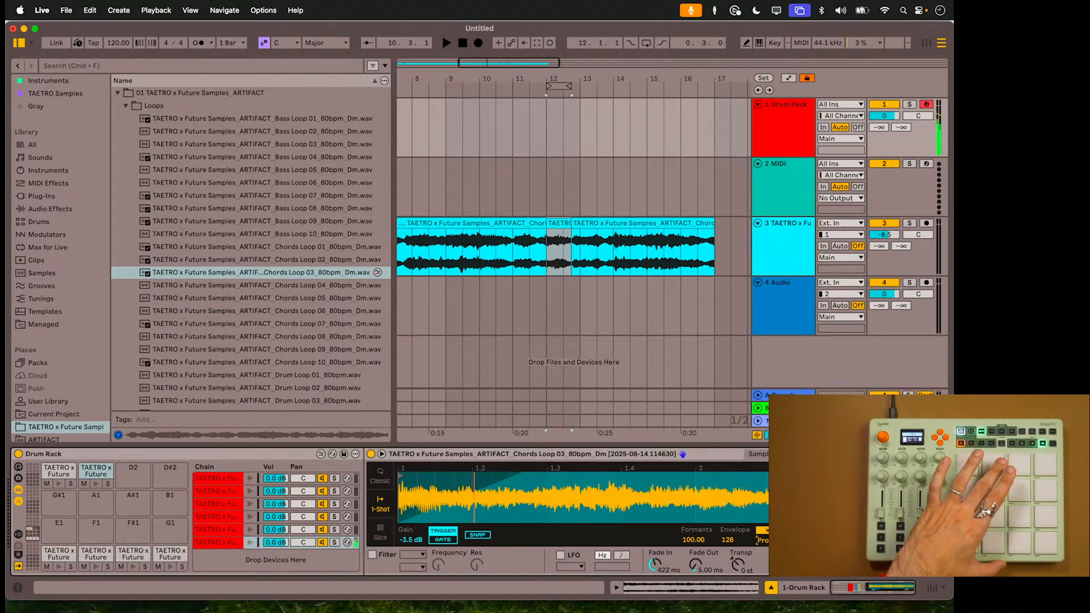
left_click(771, 541)
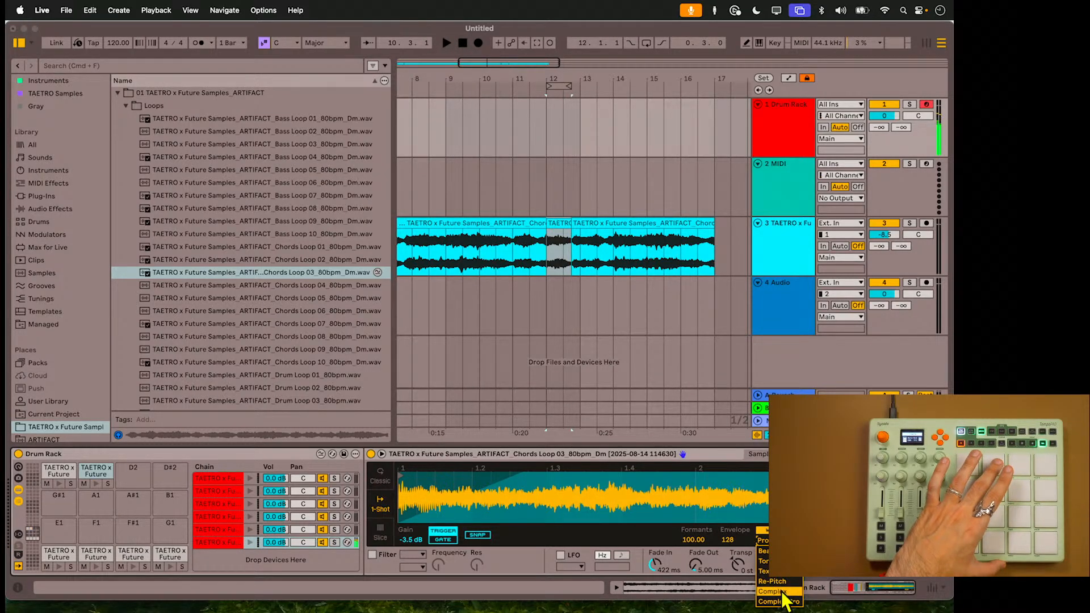
left_click(782, 573)
left_click(774, 540)
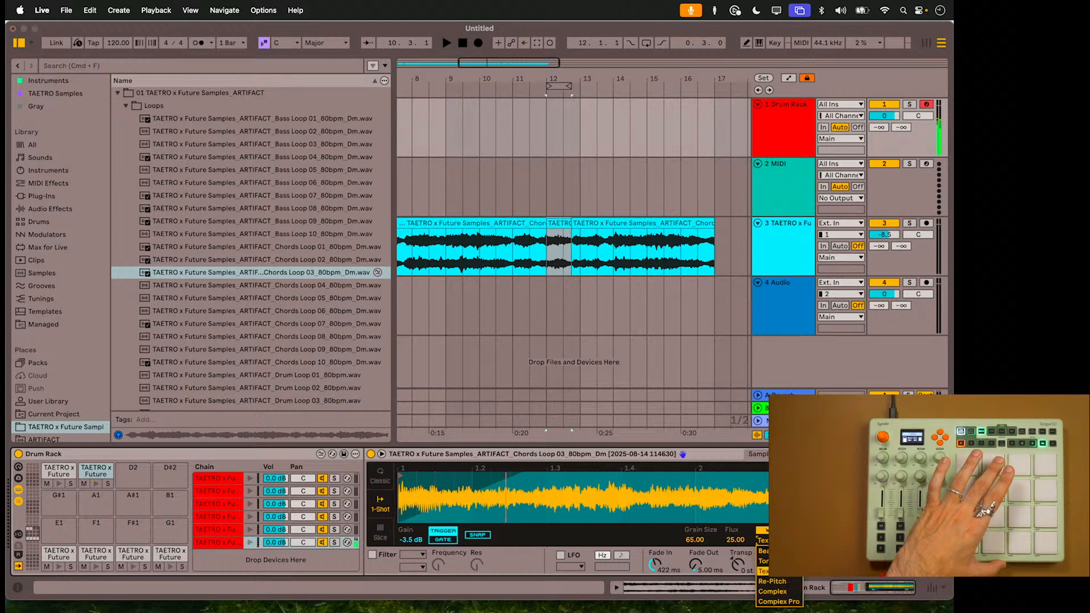
left_click(787, 593)
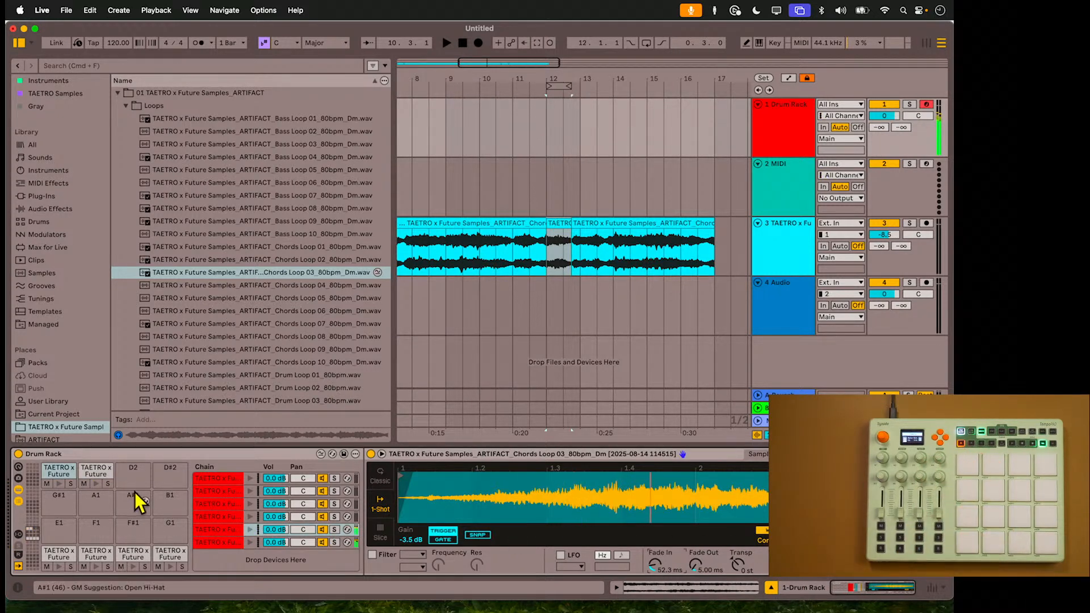
- Show the Drum Rack's chain input and output settings and assign the C2 and C#2 pads to choke group 16
left_click(18, 534)
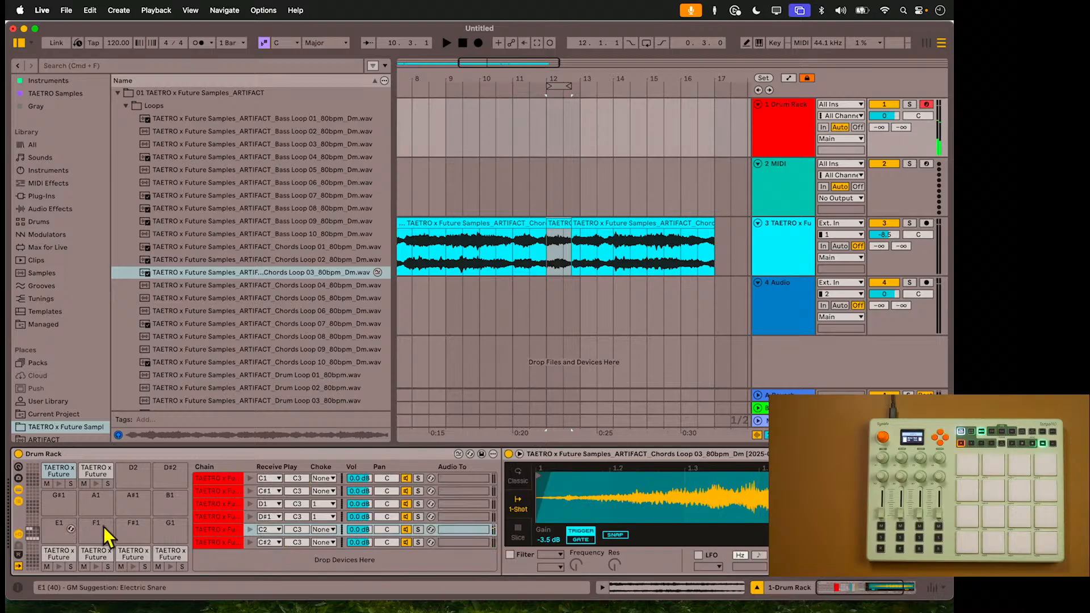
left_click(320, 530)
left_click(331, 539)
left_click(329, 541)
left_click(331, 535)
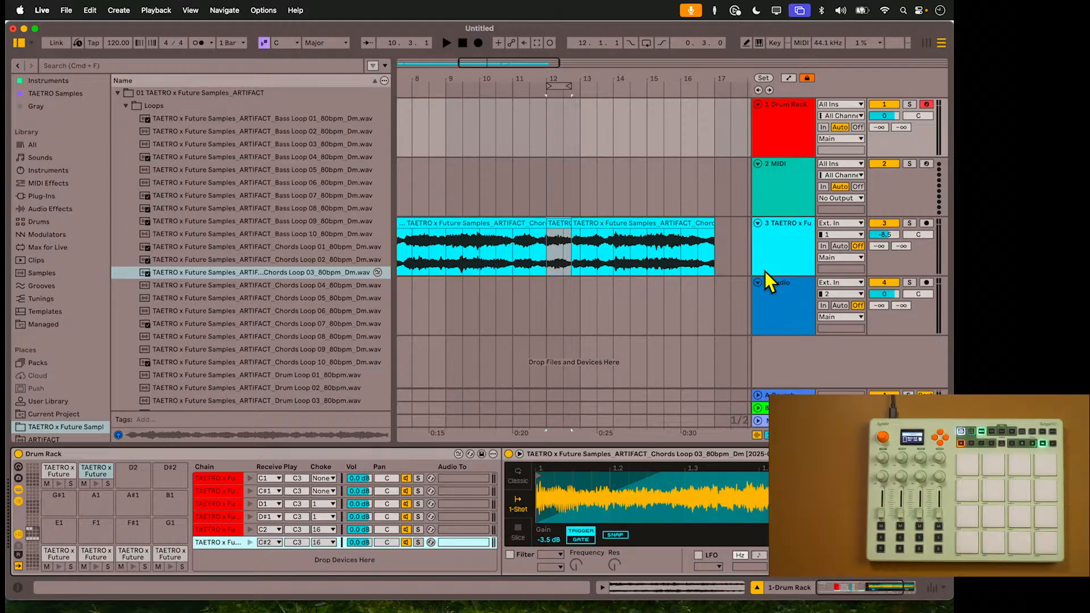
- Unfold the Drum Rack's chains in Session View and group the C2 and C#2 chord chains into a nested rack
key("Tab")
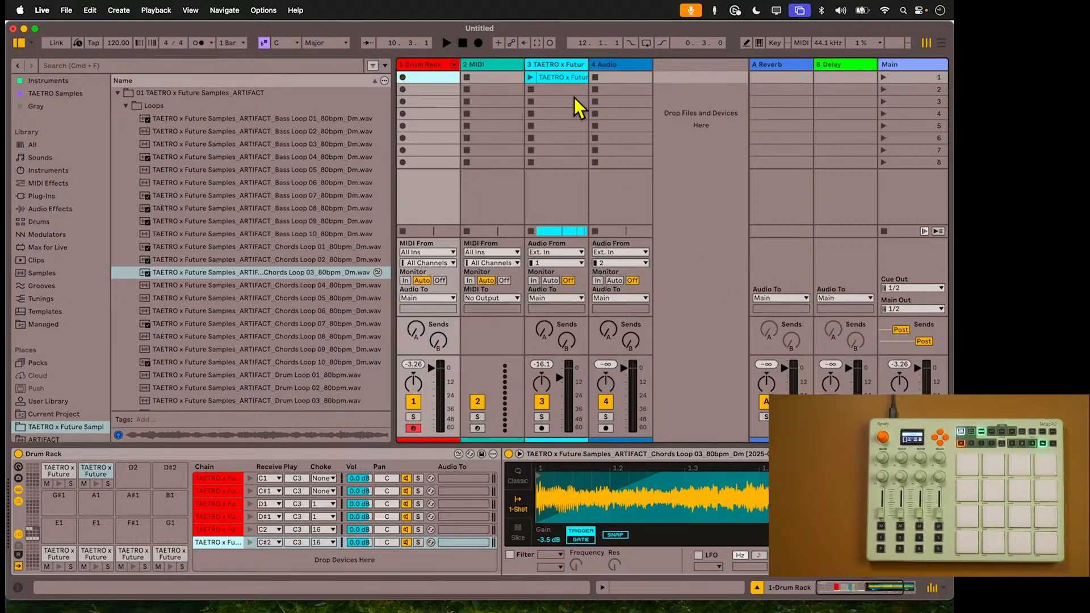
left_click(431, 64)
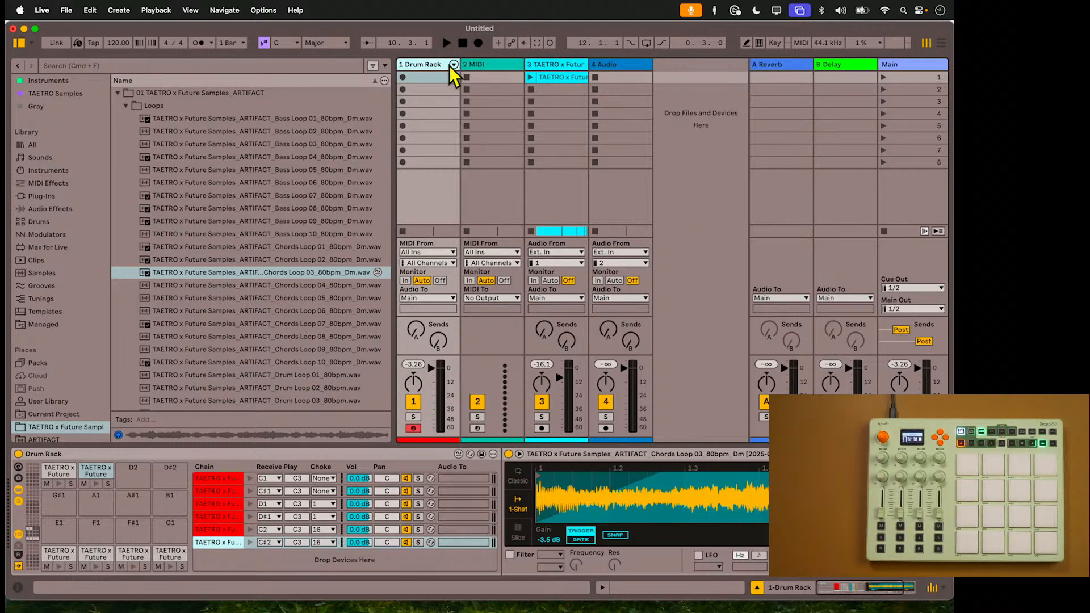
left_click(452, 65)
scroll(467, 79, "right", 3)
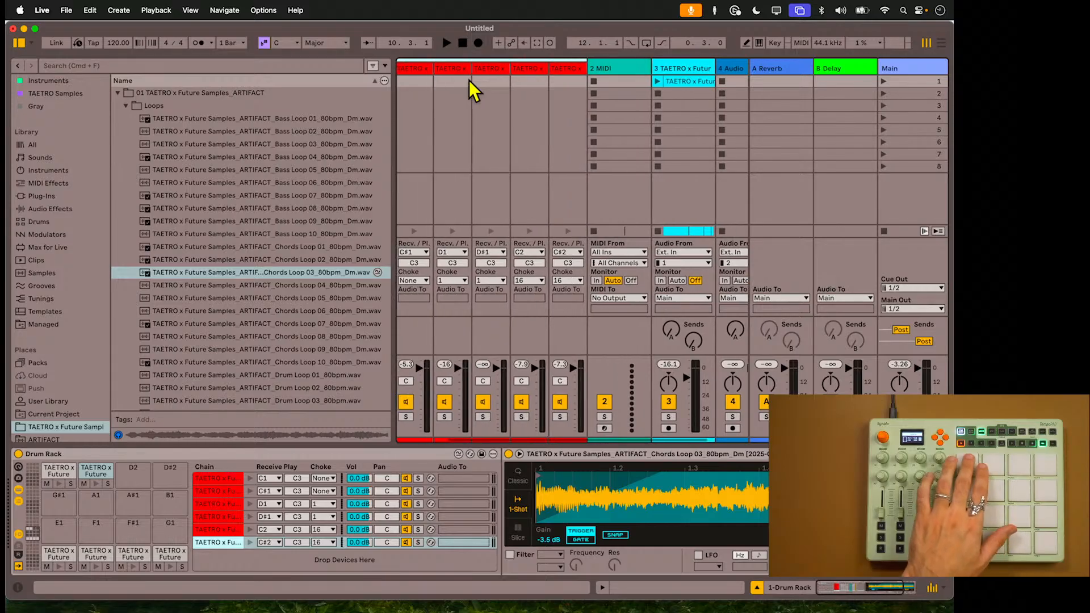
left_click(562, 68)
right_click(575, 72)
left_click(545, 72)
right_click(578, 72)
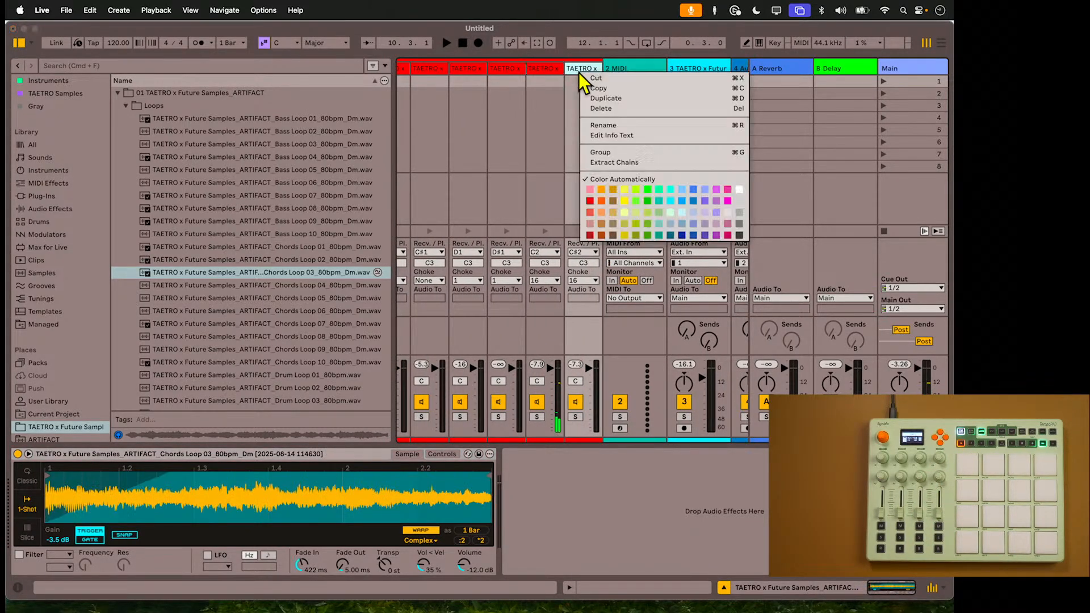
left_click(619, 150)
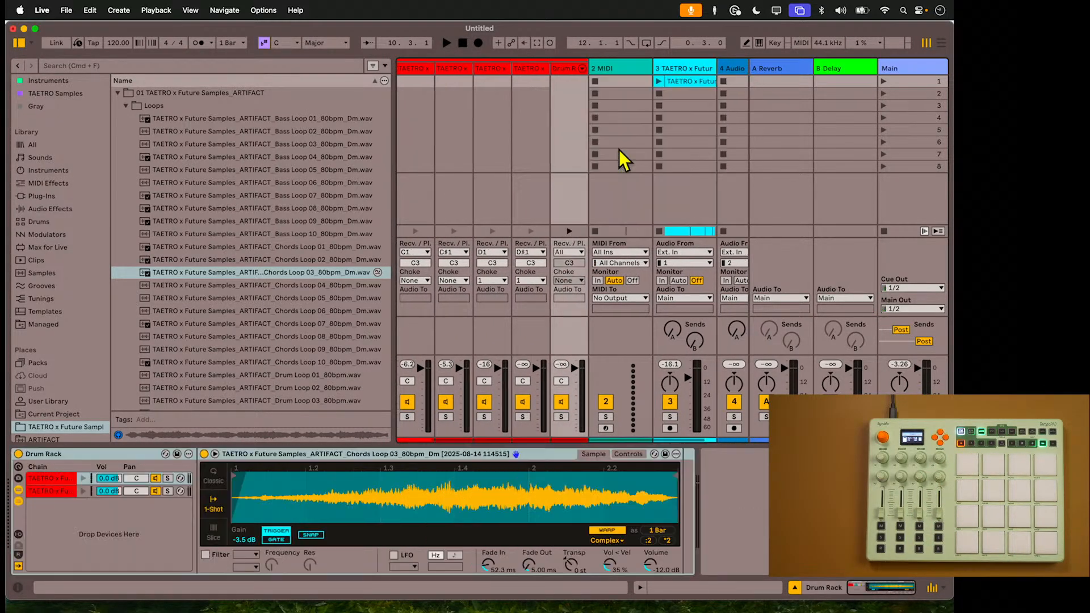
- Find Hybrid Reverb among the audio effects and add it to the nested chord rack
left_click(576, 68)
left_click(620, 69)
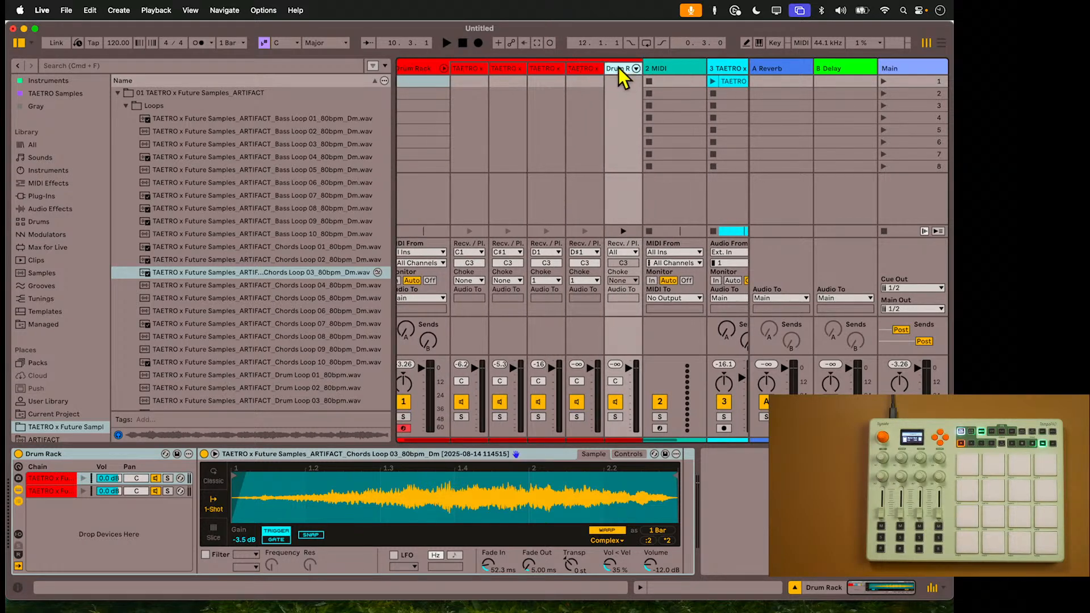
left_click(94, 62)
type("reverb")
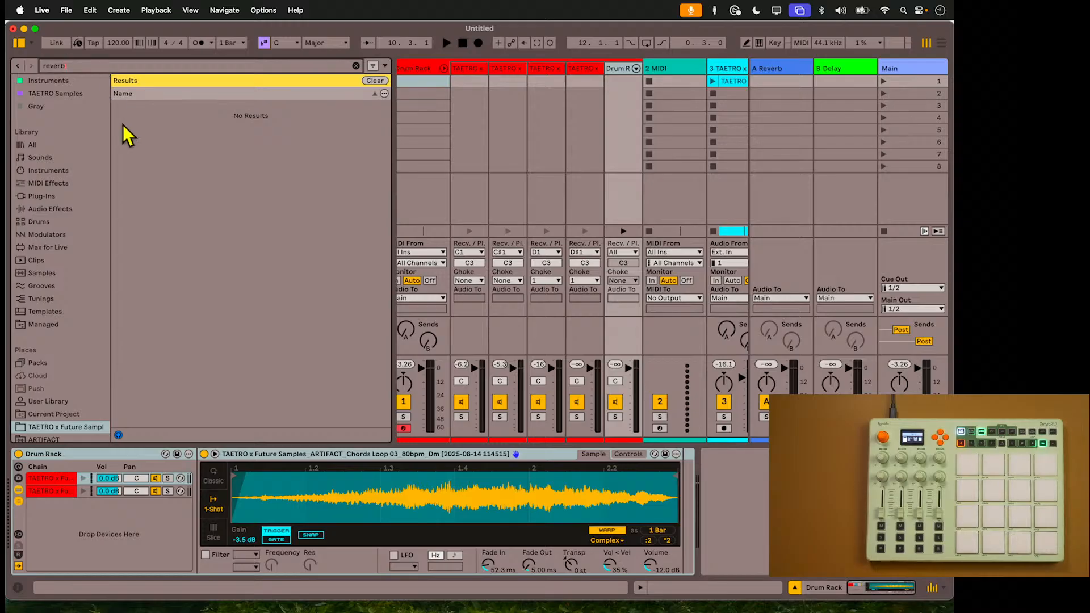
left_click(61, 211)
left_click_drag(140, 147, 615, 67)
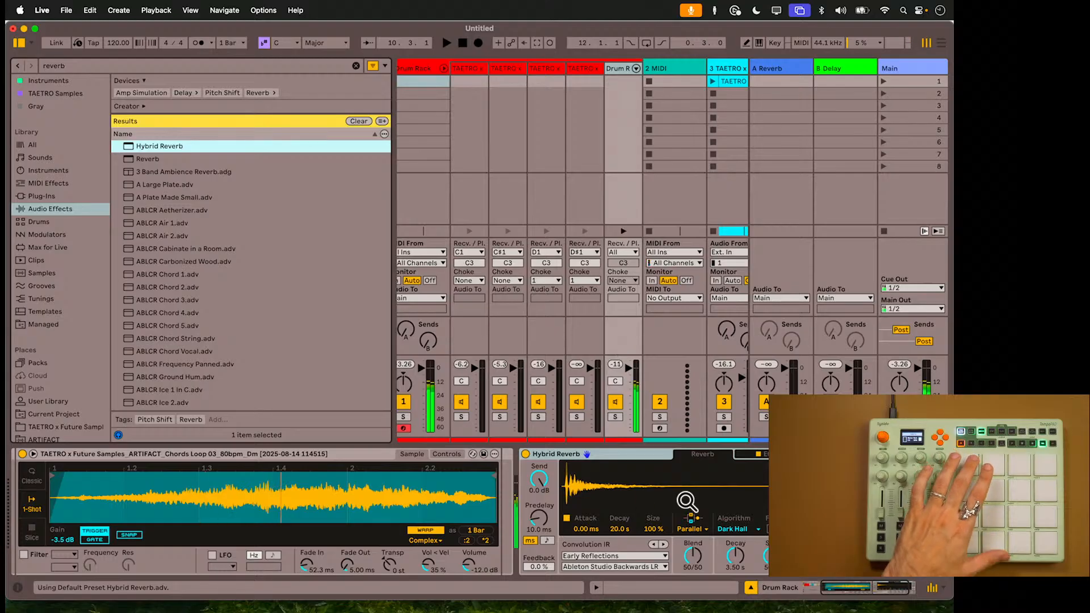
- Set the Hybrid Reverb's algorithm to Tides and its algorithm Decay to 9.08 s
scroll(691, 505, "right", 3)
left_click(668, 556)
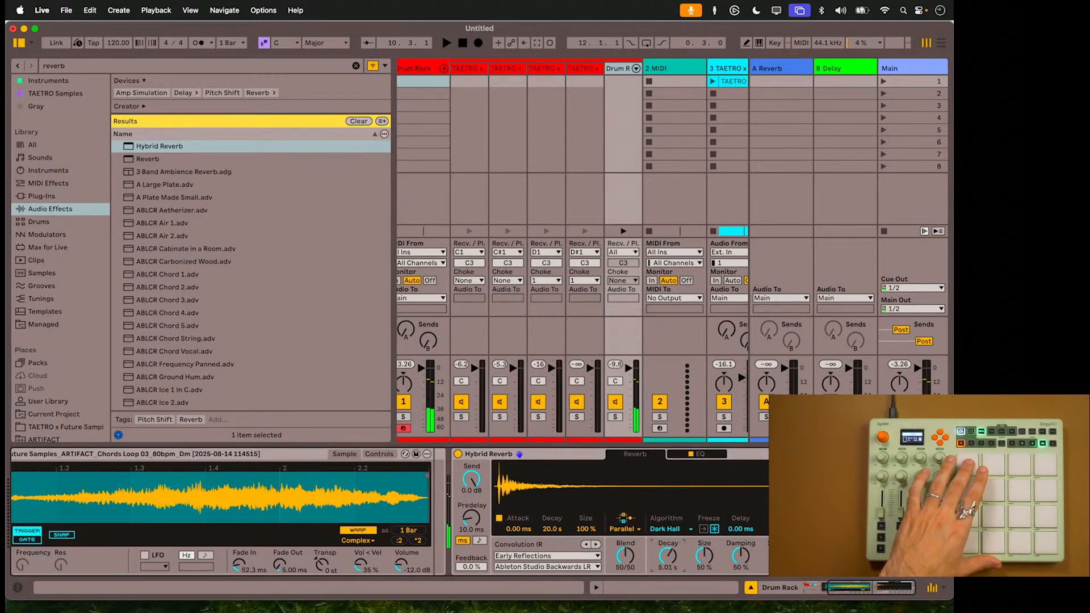
left_click(670, 529)
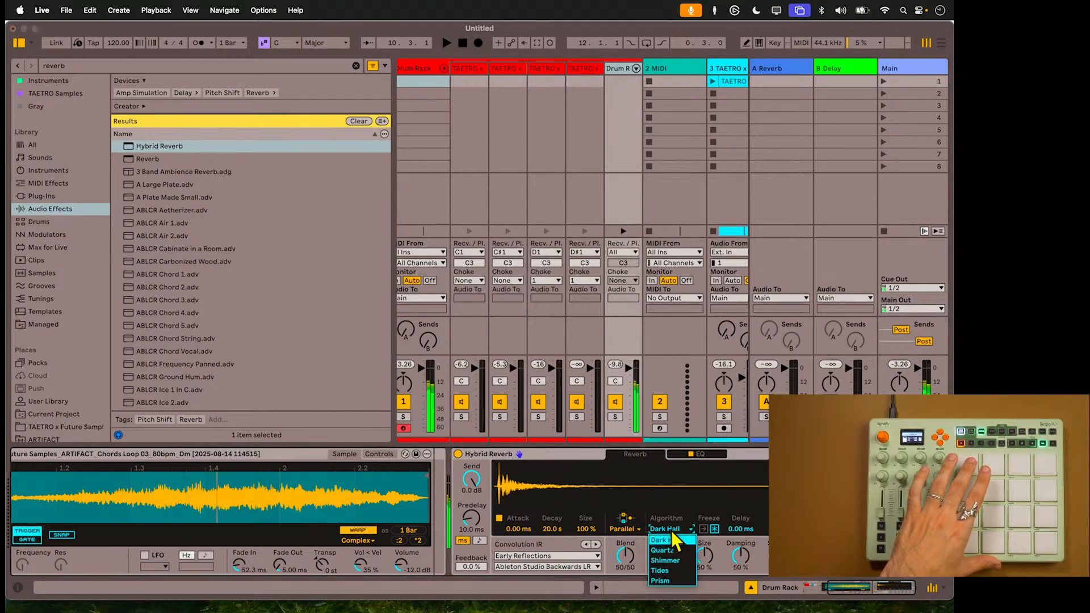
left_click(682, 571)
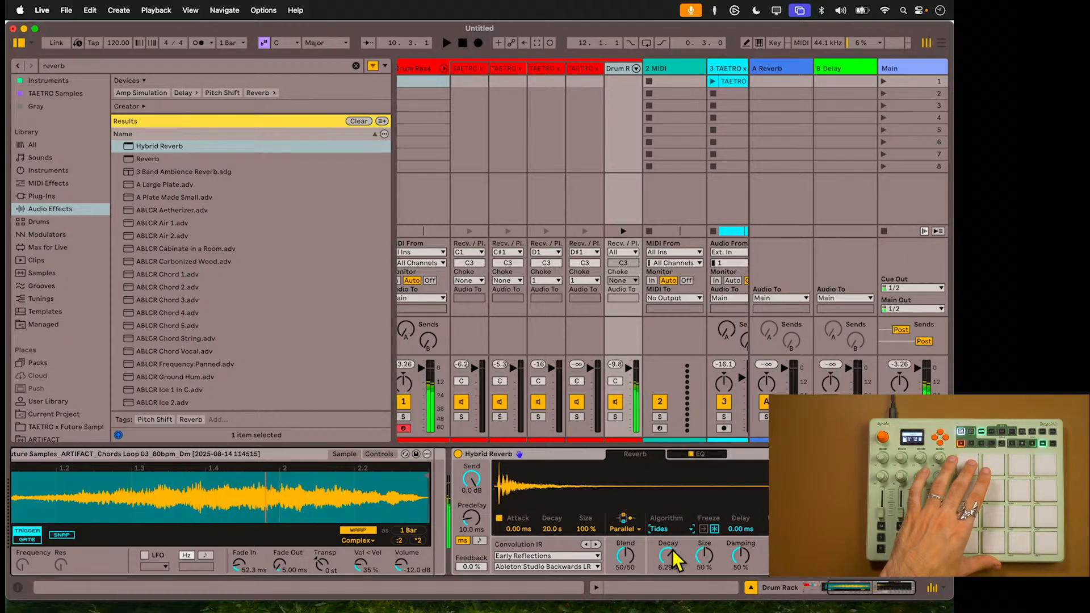
left_click_drag(669, 557, 671, 555)
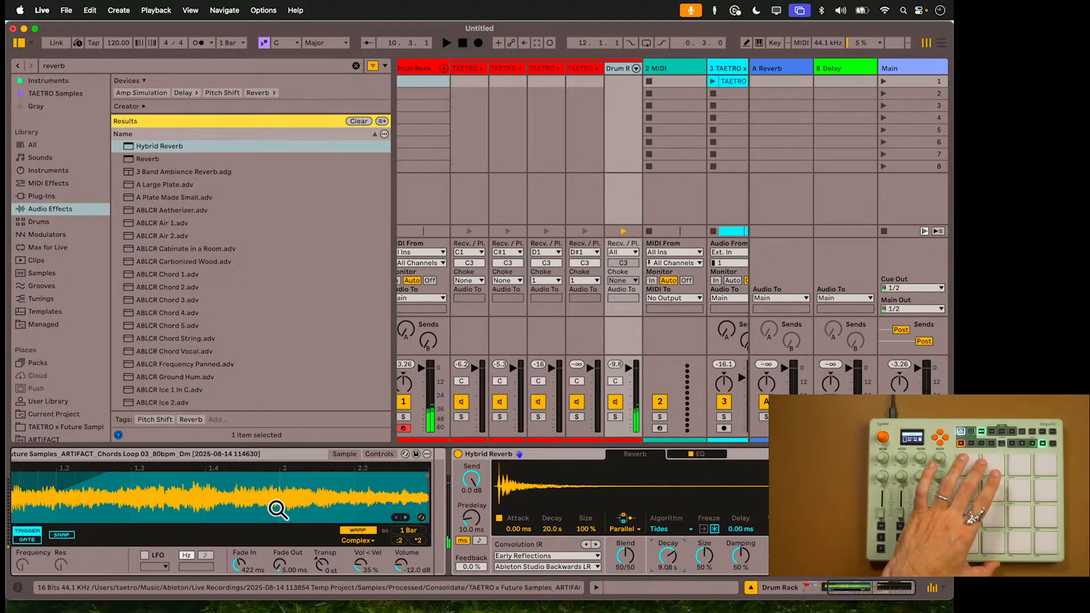
- Set the chord Simplers' Vol < Vel to 0% and enable their high-pass filter at 160 Hz
scroll(274, 499, "left", 5)
left_click_drag(439, 564, 441, 574)
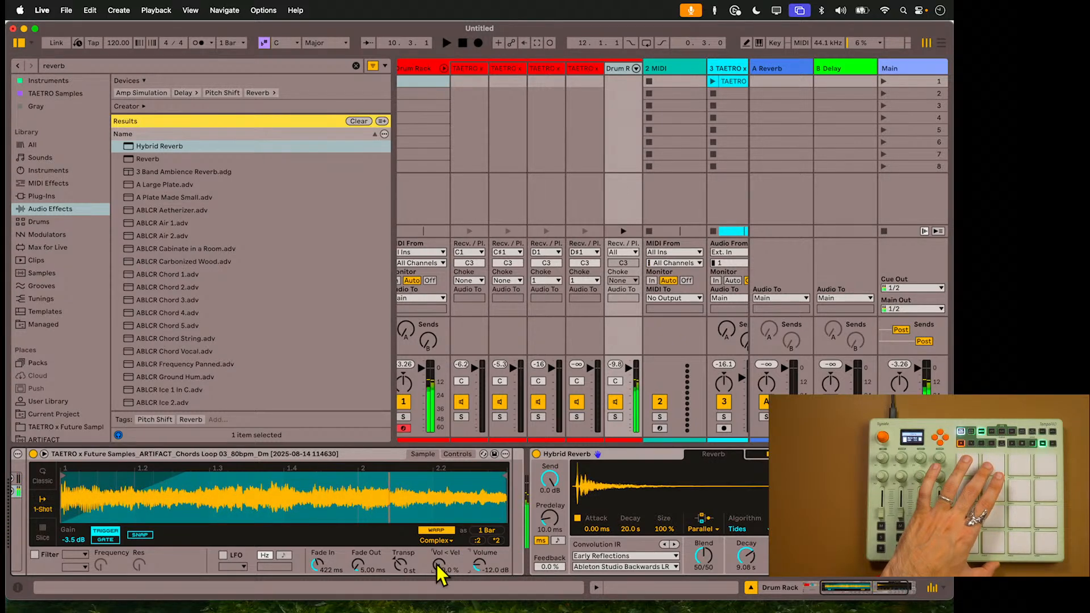
left_click(34, 555)
scroll(81, 559, "left", 1)
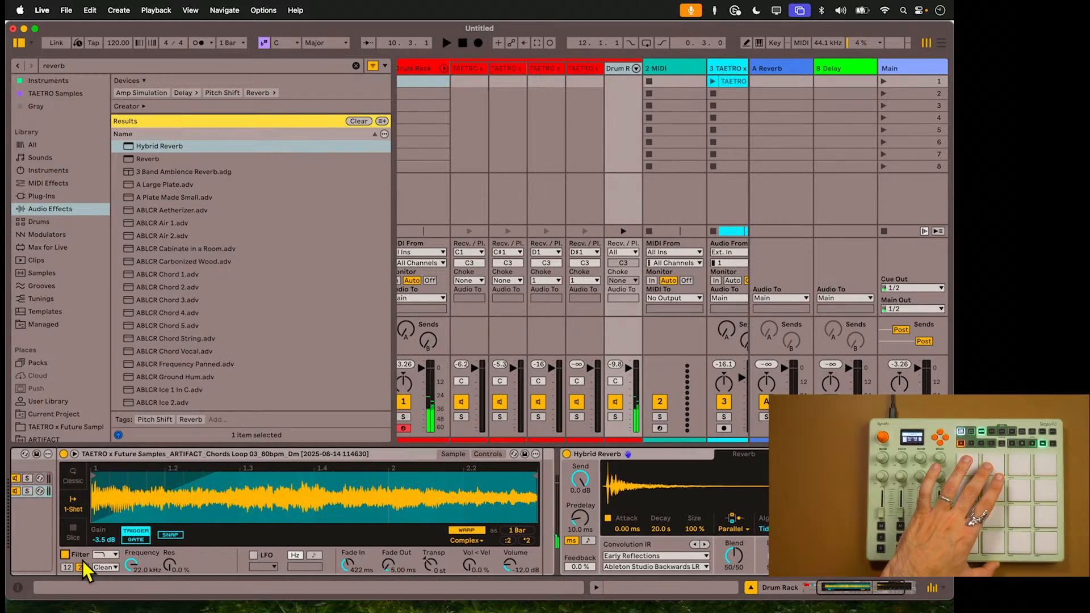
left_click(103, 556)
left_click(121, 574)
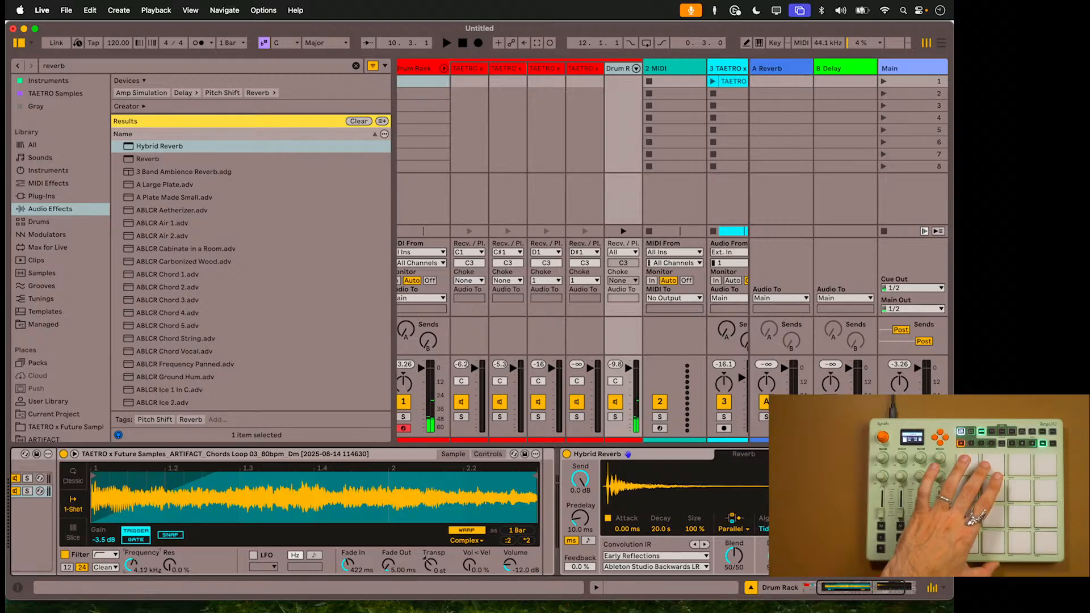
left_click(65, 555)
left_click(105, 555)
left_click(112, 577)
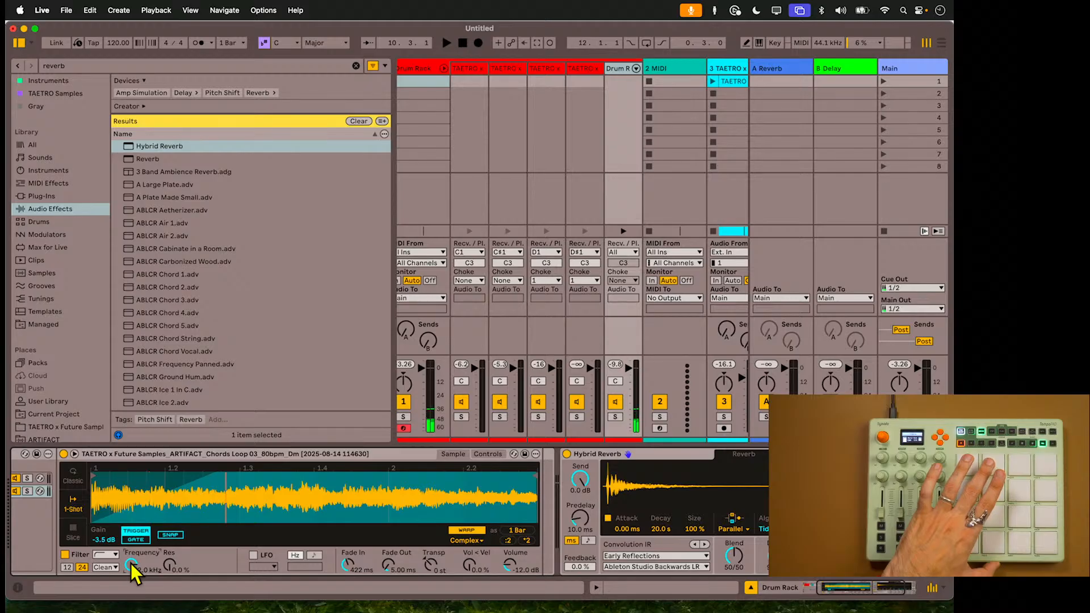
left_click_drag(134, 563, 134, 578)
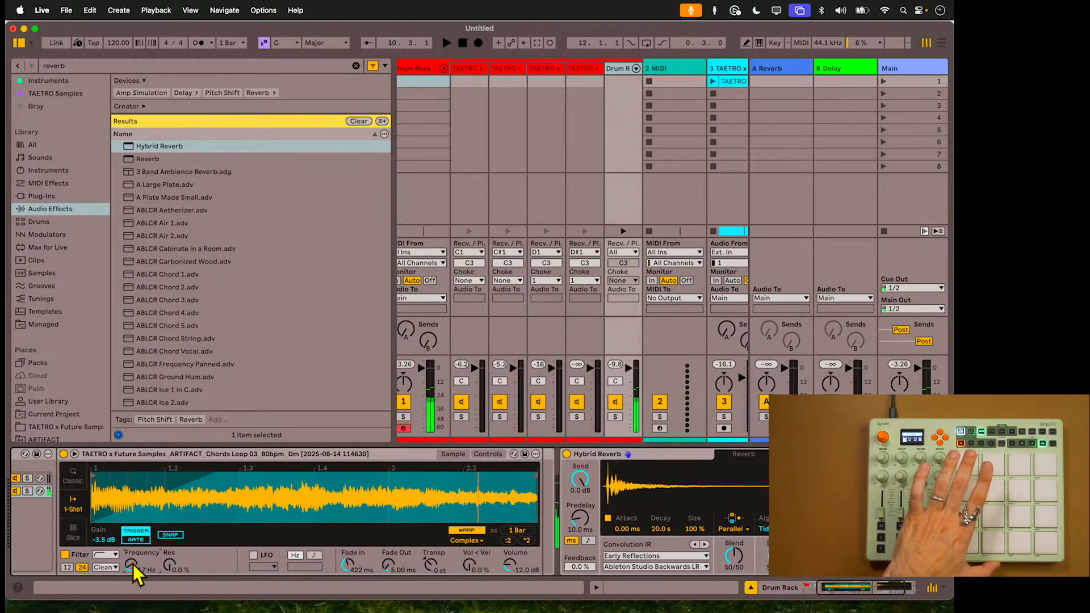
left_click_drag(129, 566, 130, 596)
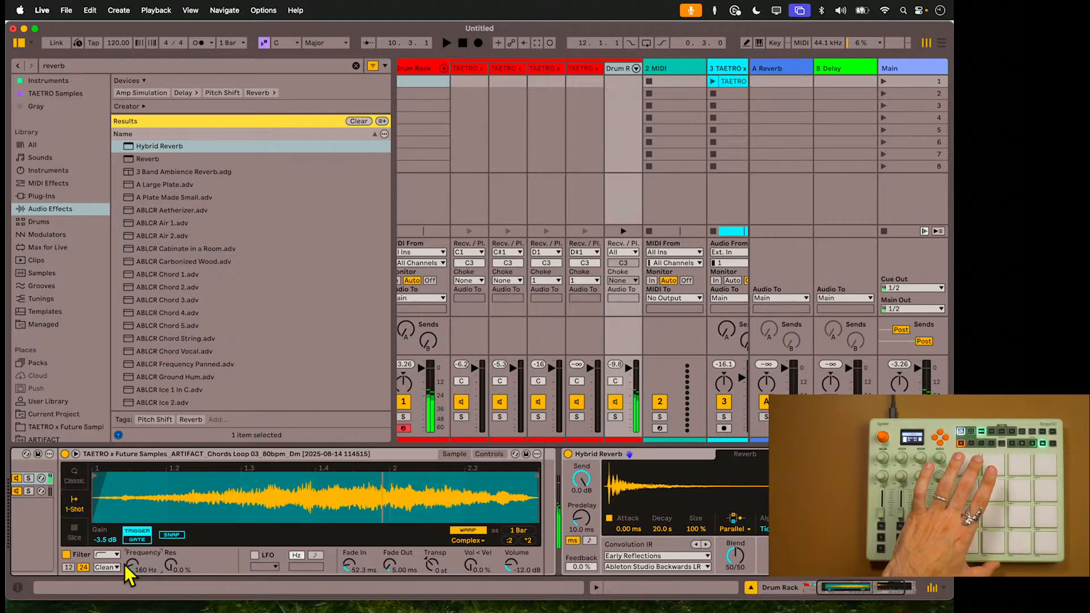
- Collapse the Hybrid Reverb and insert a Delay effect before it in the chord rack's chain
scroll(292, 486, "right", 5)
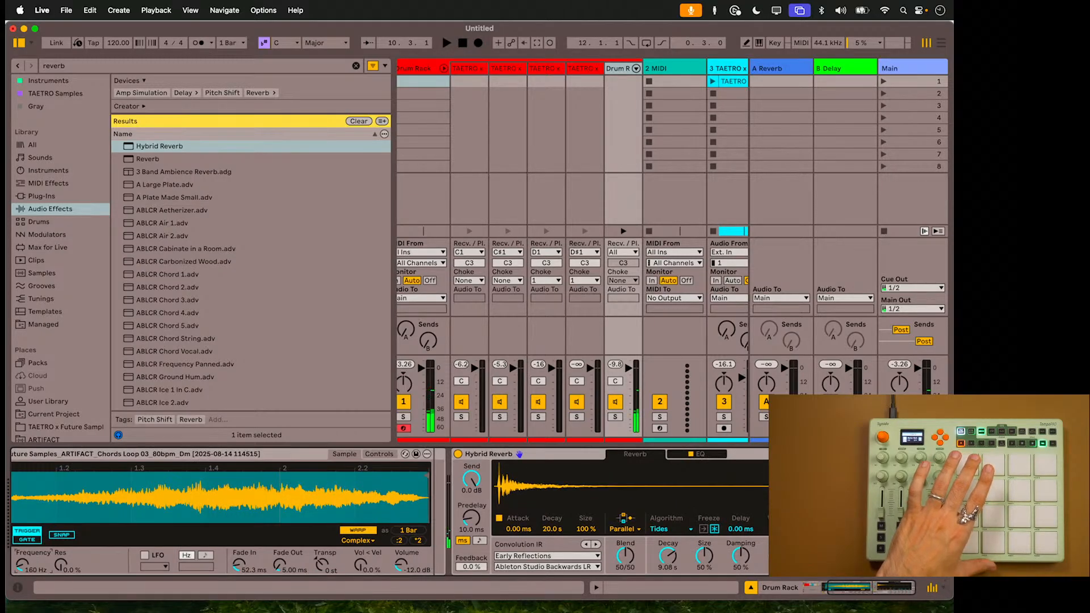
double_click(750, 454)
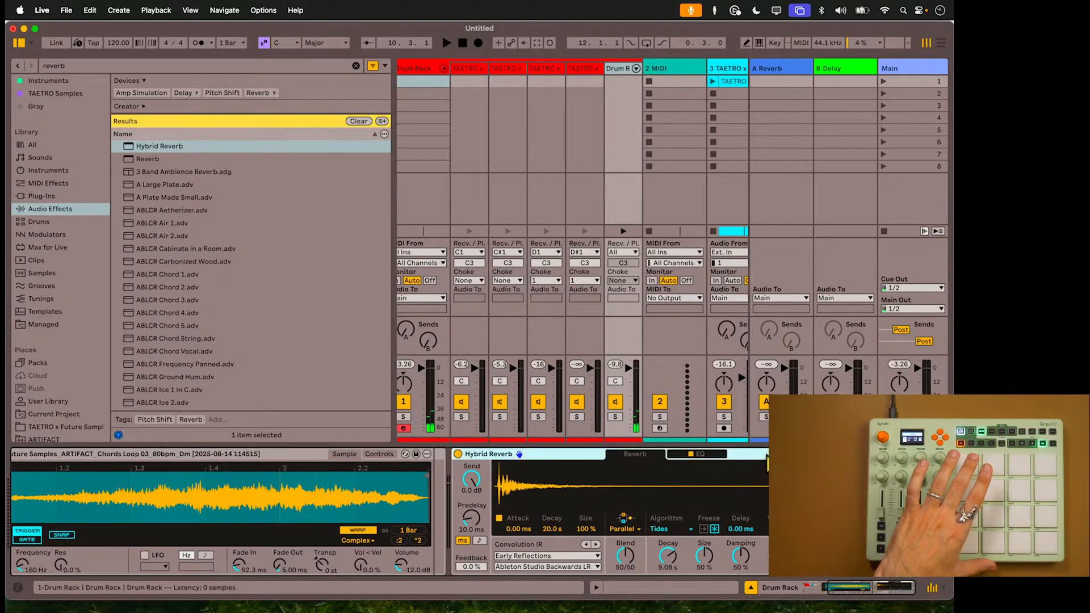
left_click(356, 66)
type("dela")
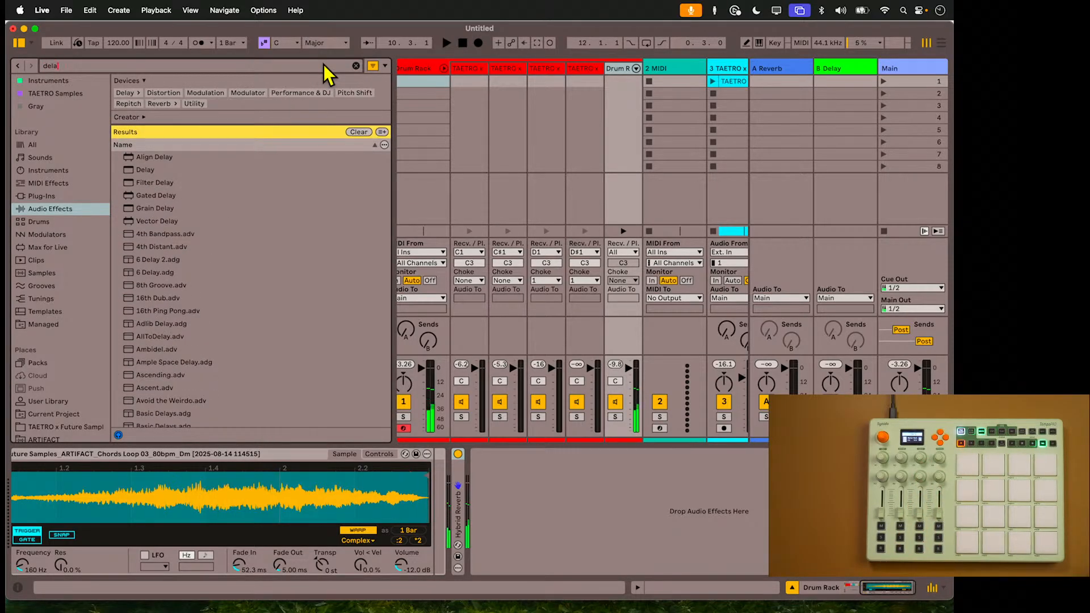
scroll(134, 165, "down", 1)
left_click_drag(137, 165, 452, 499)
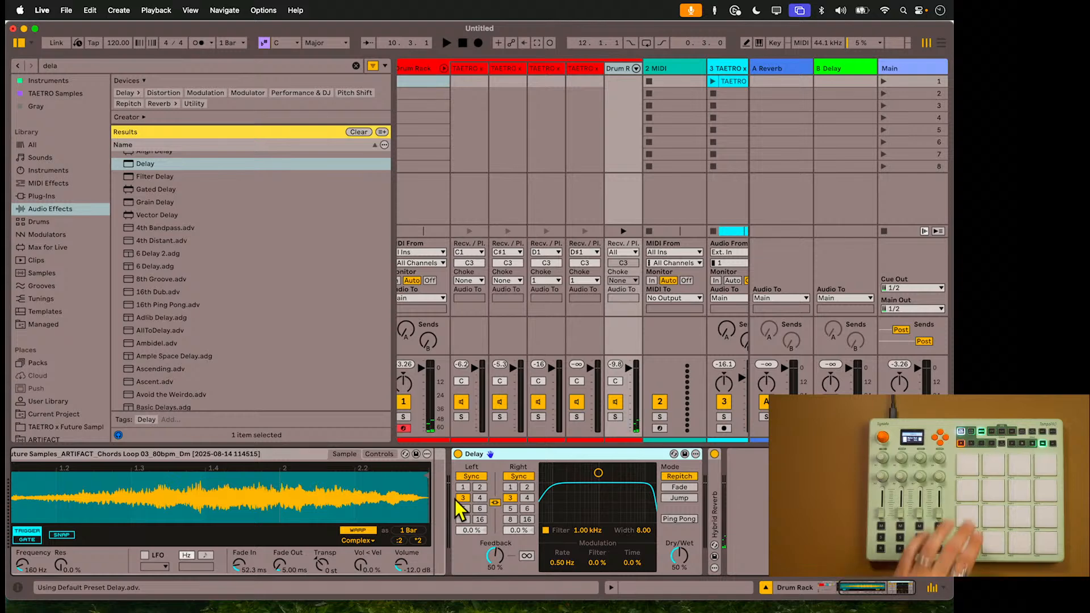
- Set the Delay's filter to 4.69 kHz with width 7.32, feedback to 19%, and both synced delay times to 4
left_click_drag(604, 476, 629, 480)
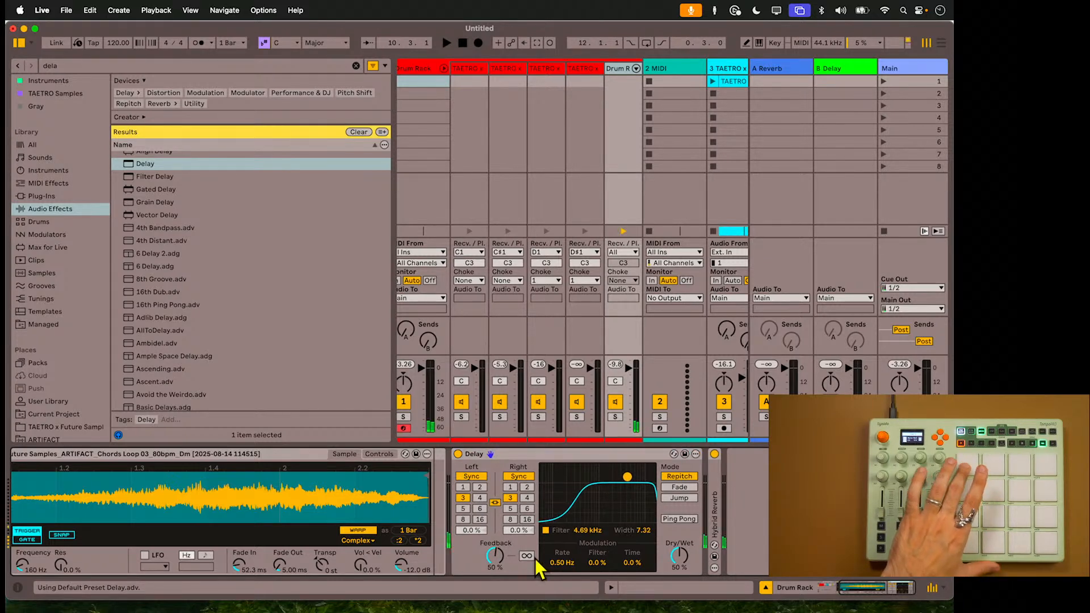
left_click_drag(495, 557, 495, 565)
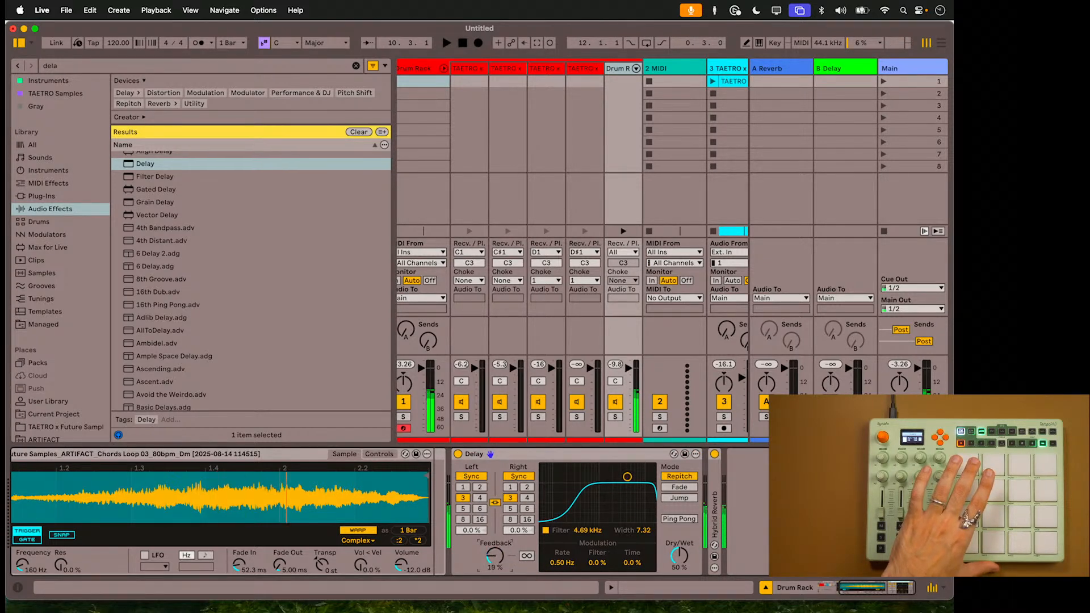
left_click(521, 498)
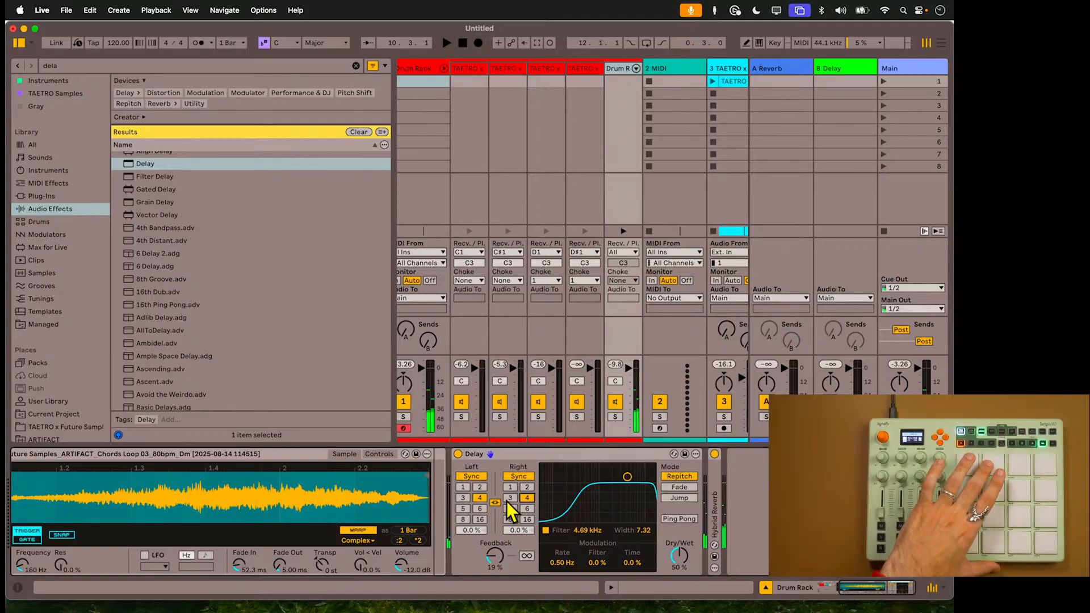
- Set the chord rack's Delay to 34% feedback, 37% Dry/Wet and a 7.8% right-channel offset, and fold the Drum Rack track
left_click_drag(680, 557, 680, 565)
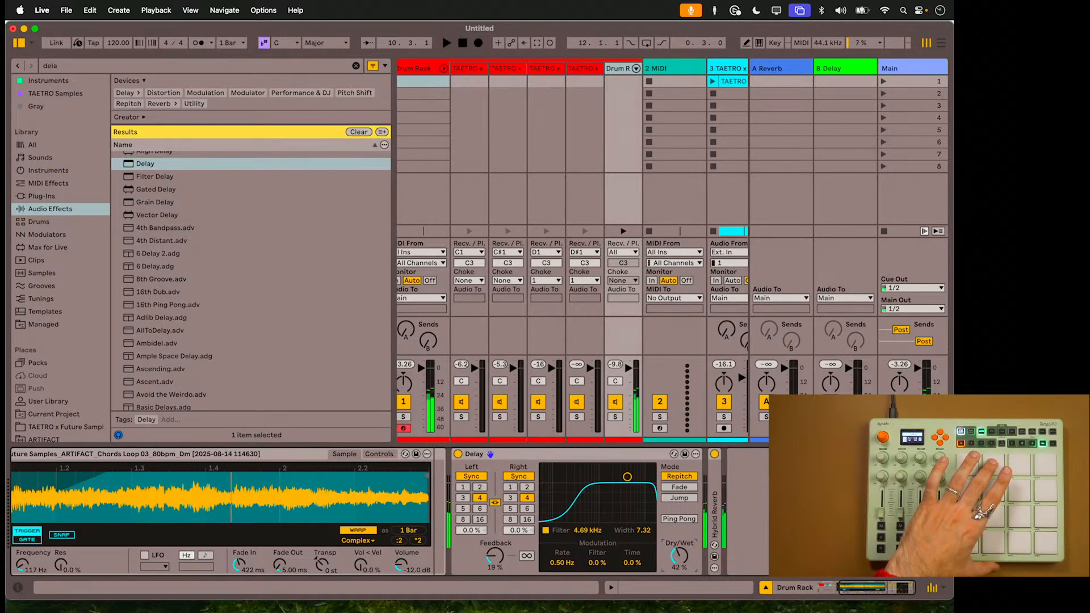
left_click_drag(495, 556, 518, 527)
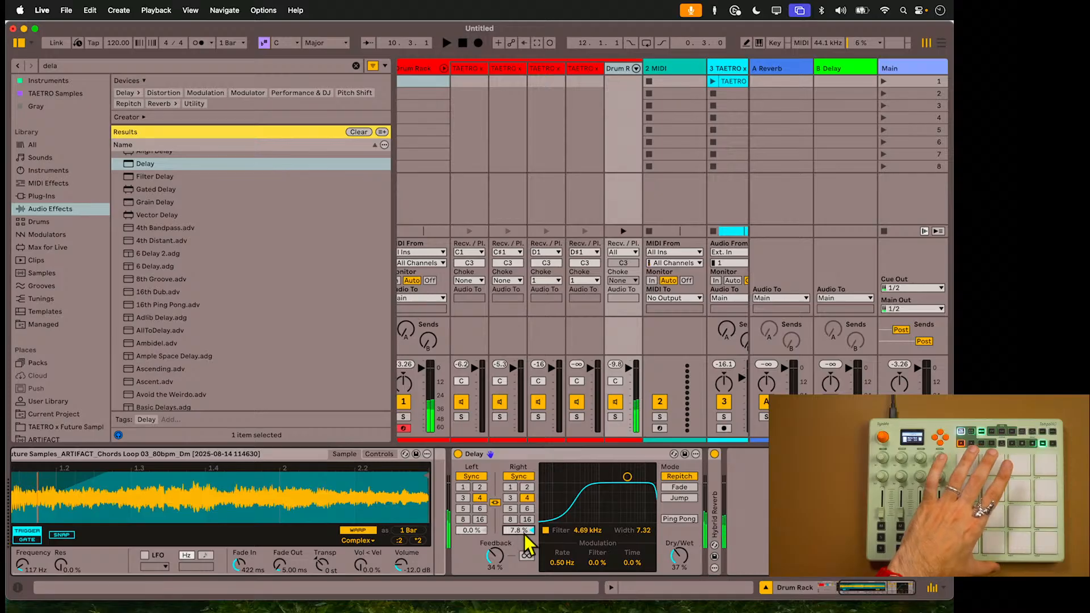
left_click(441, 68)
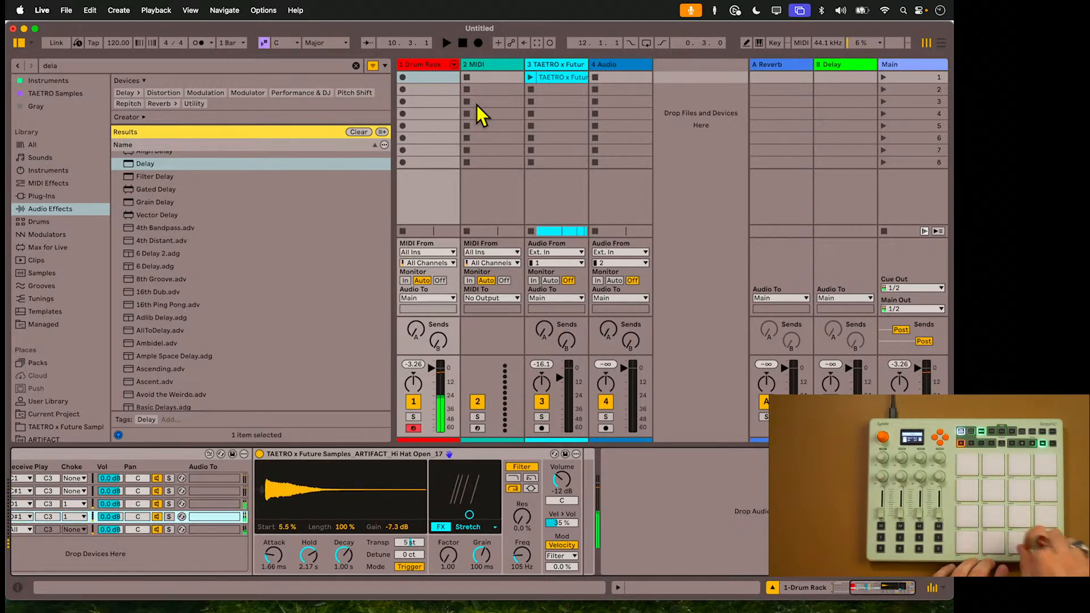
- Soften the open hi-hat's onset by setting its Attack to 54.3 ms
left_click_drag(268, 568, 270, 554)
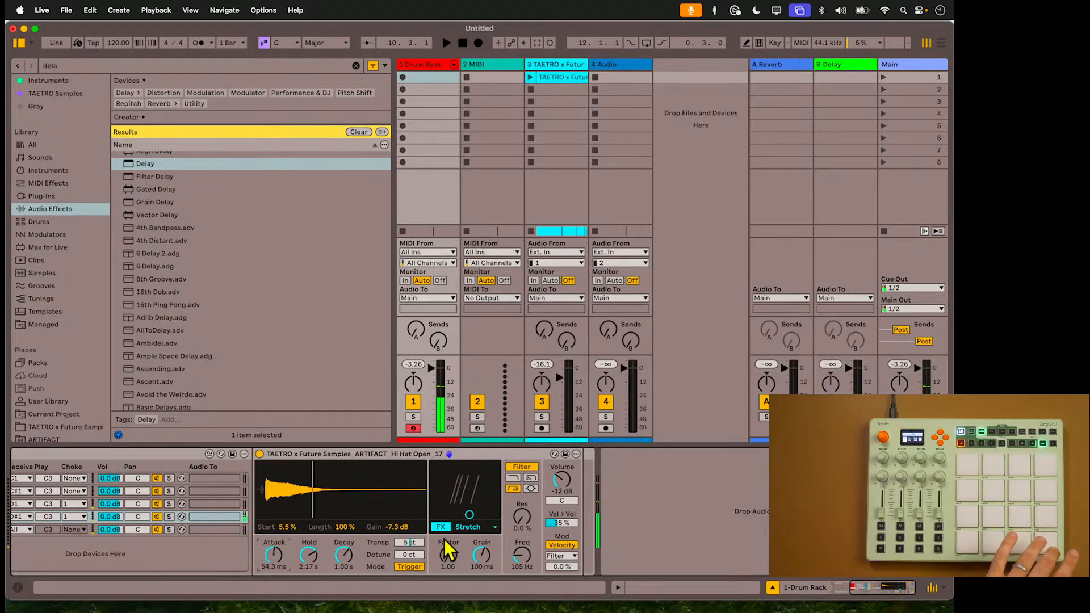
left_click_drag(401, 528, 413, 540)
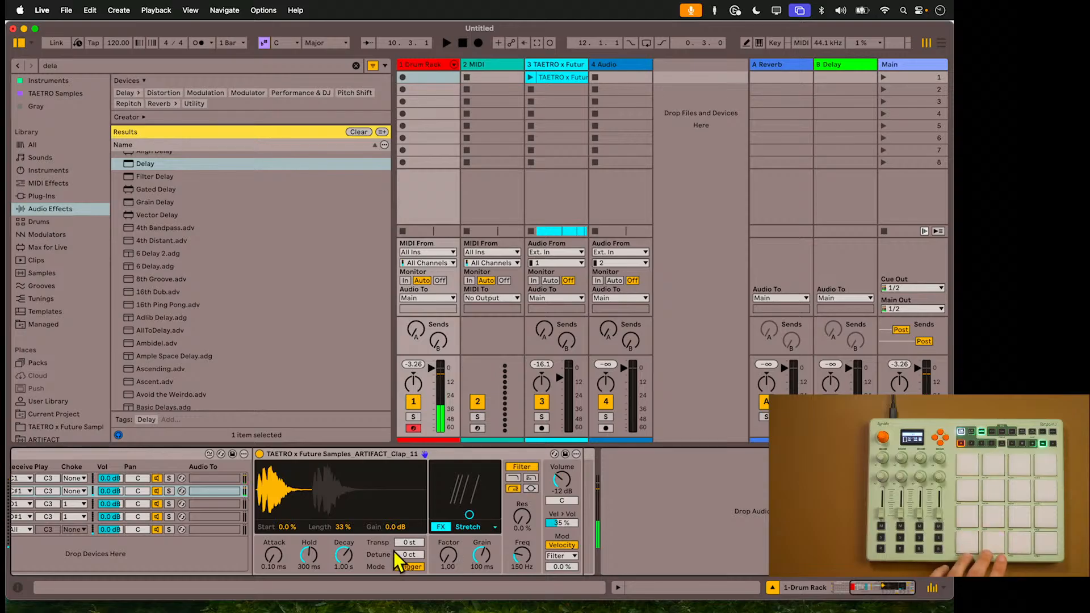
- Try the clap's Stretch effect at Factor 1.41 and Grain 19.4 ms, FM at 28% and 2.69 kHz, and Punch
left_click_drag(468, 499, 448, 508)
scroll(360, 543, "left", 5)
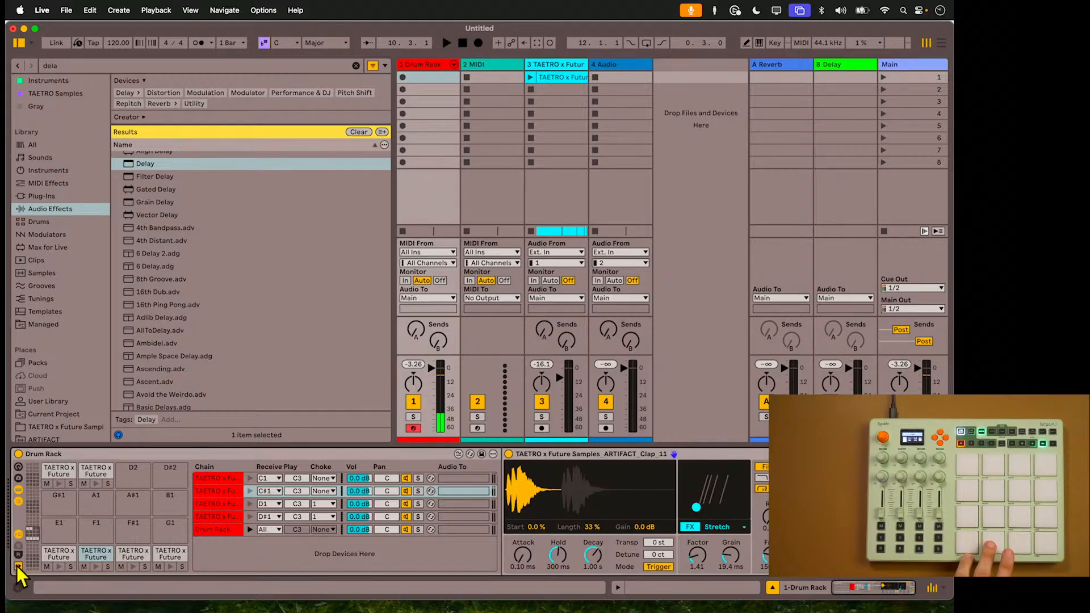
left_click(729, 529)
left_click(720, 487)
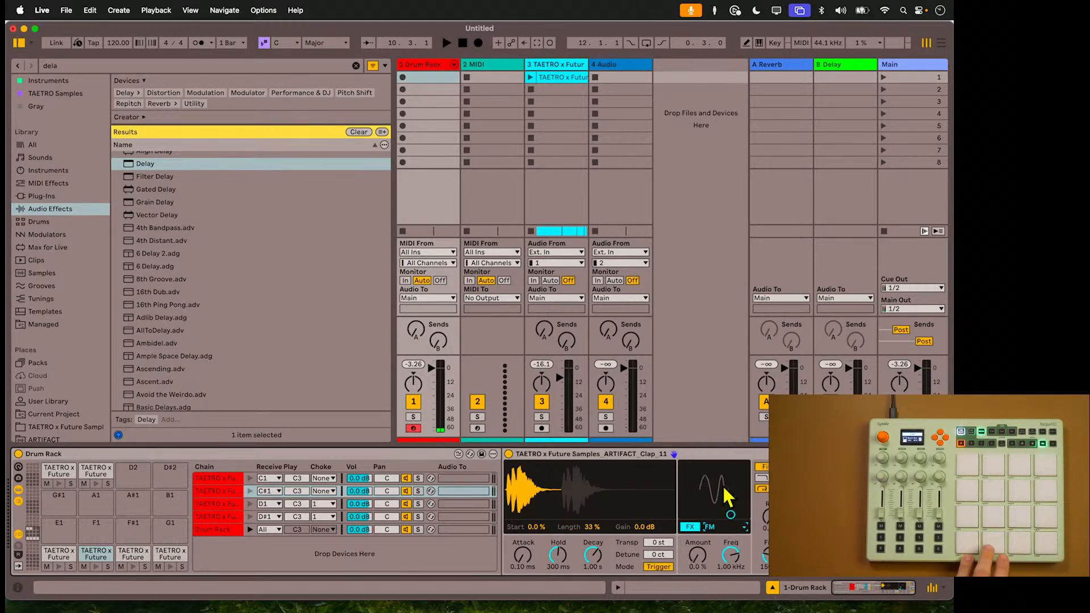
mouse_move(731, 492)
left_mouse_down()
mouse_move(712, 493)
mouse_move(735, 487)
left_mouse_up()
left_click(721, 528)
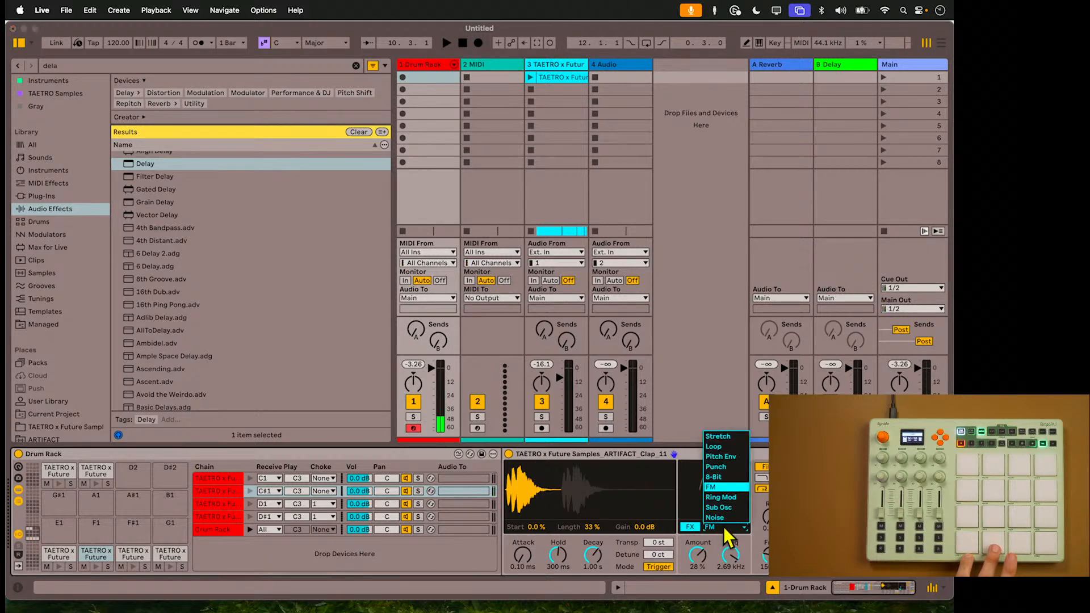
left_click(729, 467)
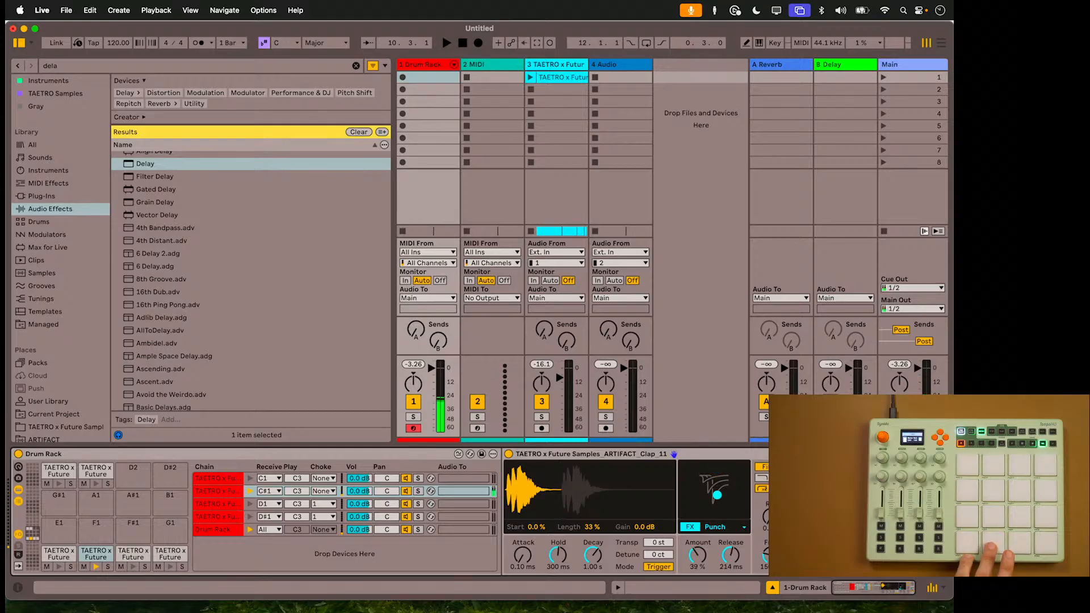
- Switch the clap's playback effect to Noise with Amount 55% and Color 10.4 kHz
left_click(722, 528)
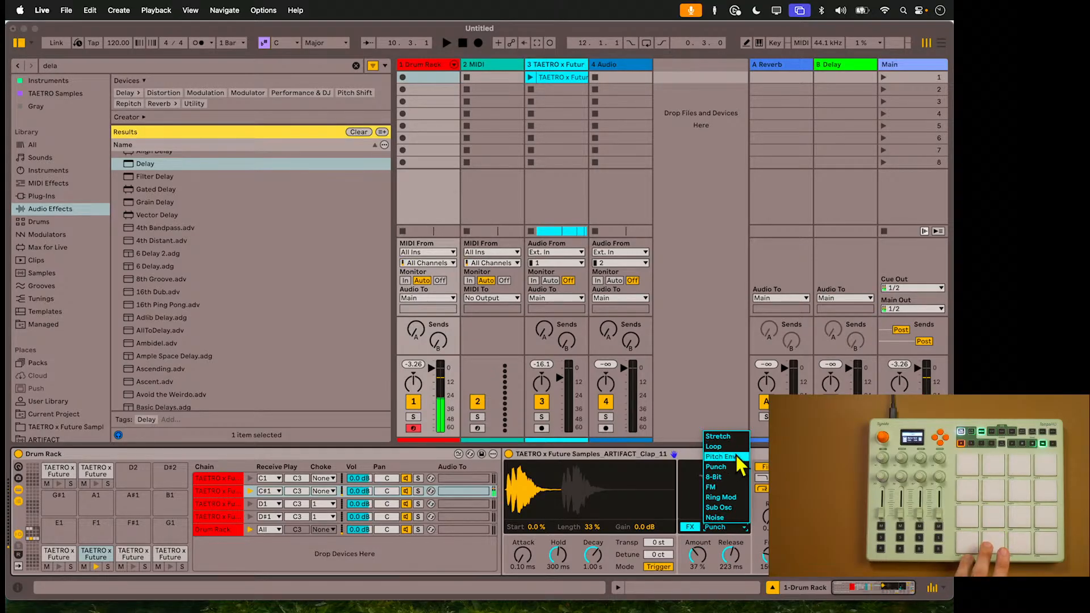
left_click(734, 518)
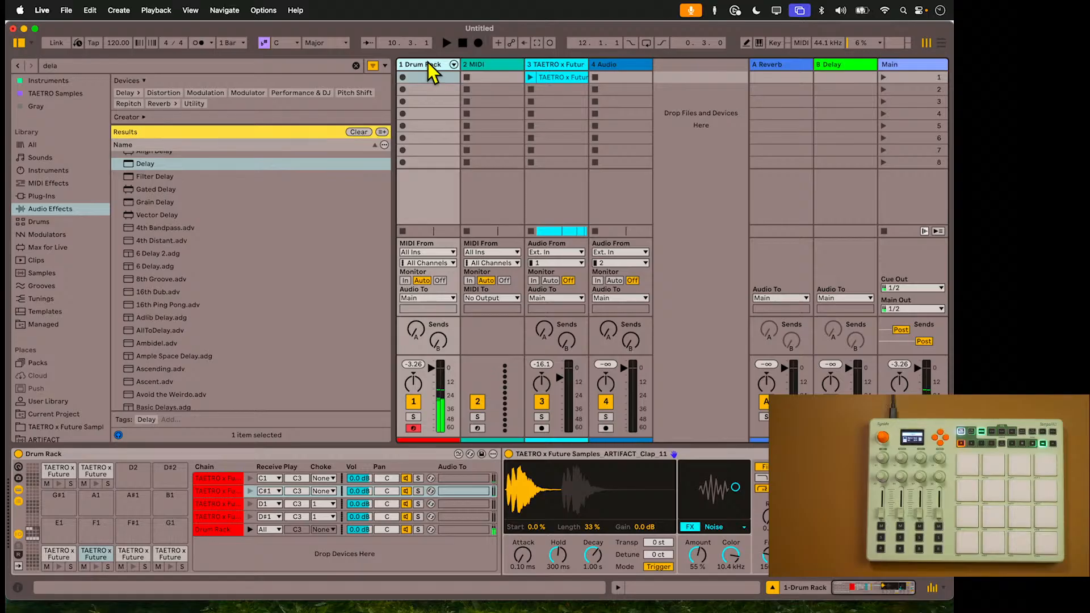
left_click(693, 117)
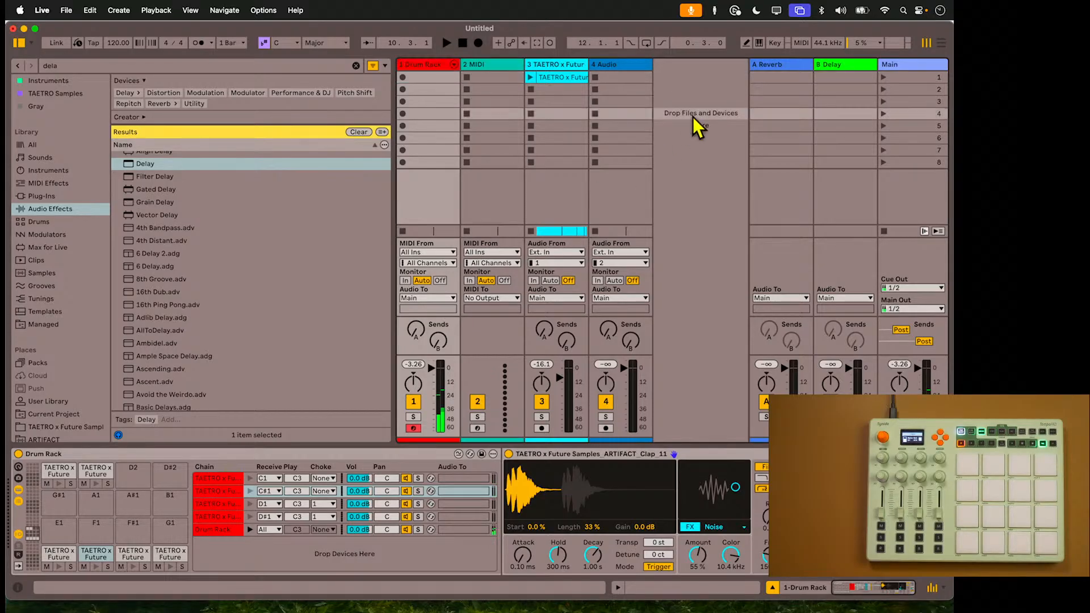
- Move the Arrangement's three-beat loop brace to 8.1.1 over the chord loop and play the chord there
left_click(569, 74)
key("Tab")
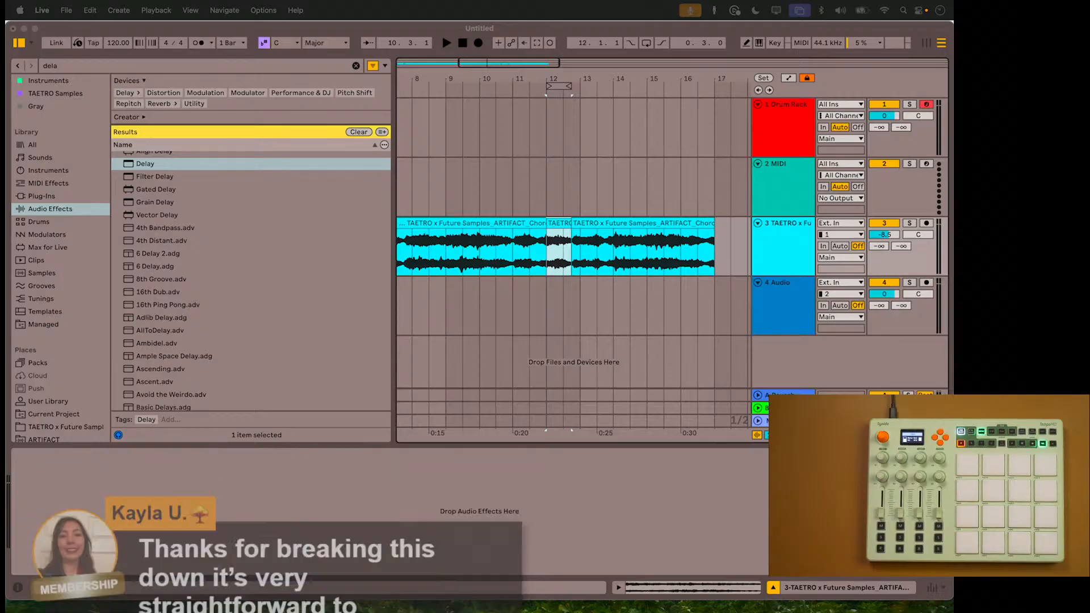
left_click_drag(555, 84, 530, 84)
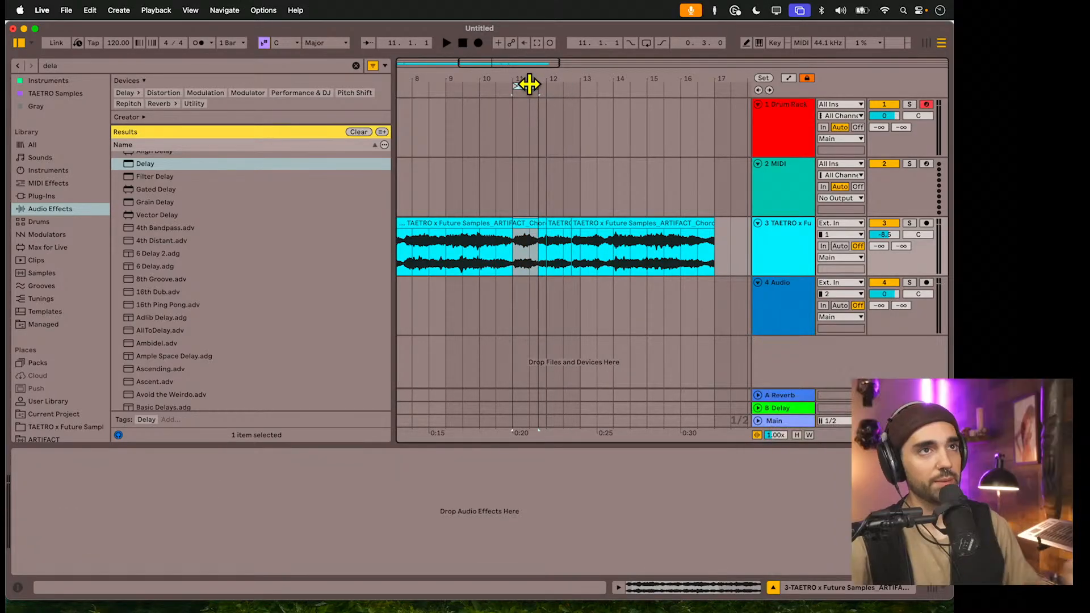
left_click_drag(529, 84, 499, 86)
left_click(490, 92)
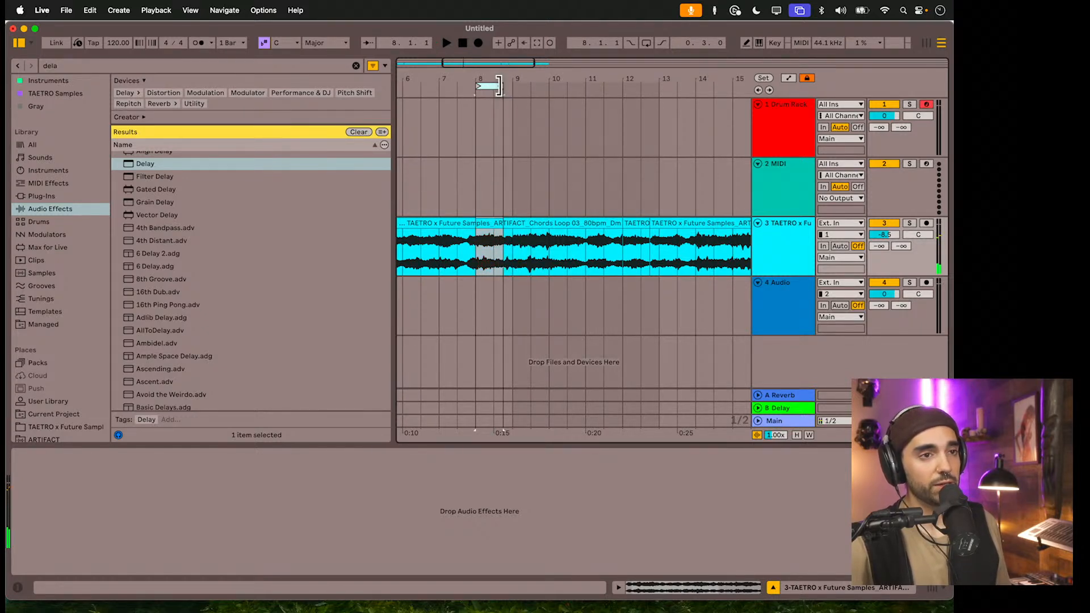
key("space")
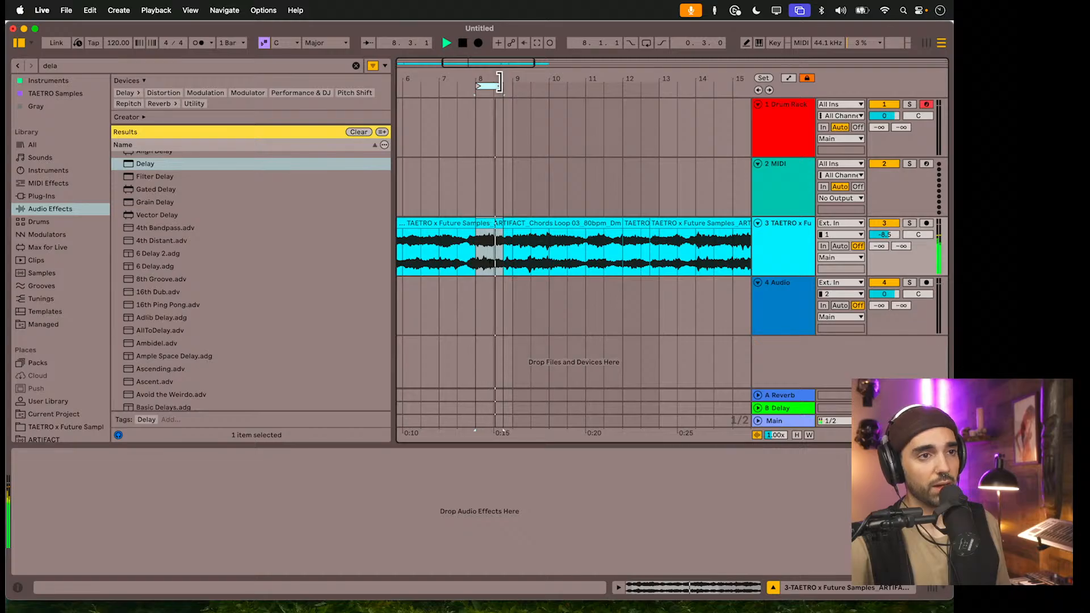
key("space")
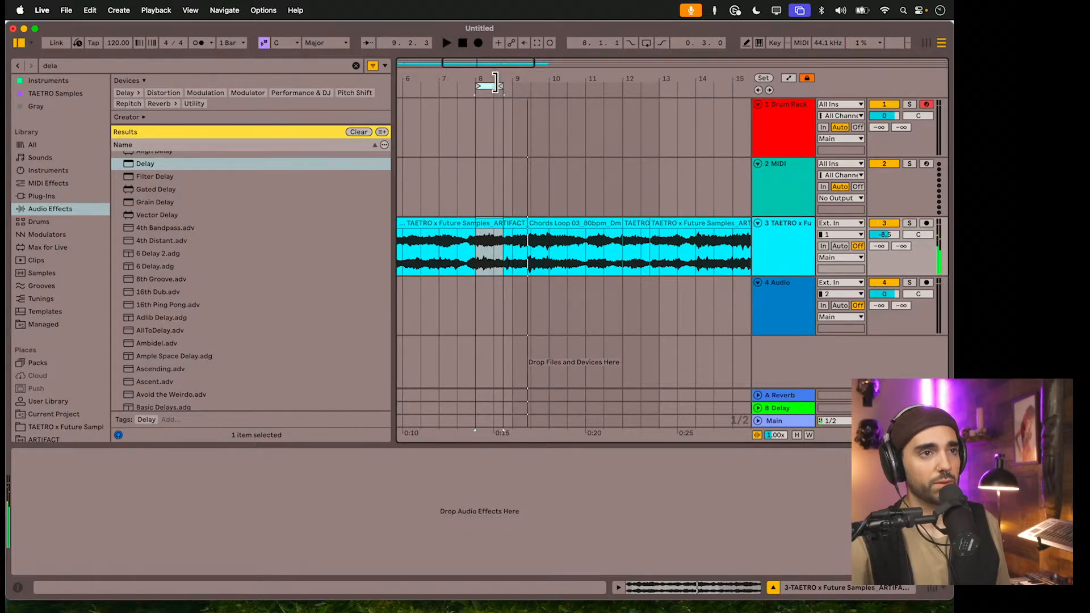
- Select the looped section of the chord clip at bar 8 and consolidate it into its own clip
left_click(492, 86)
left_click(490, 225)
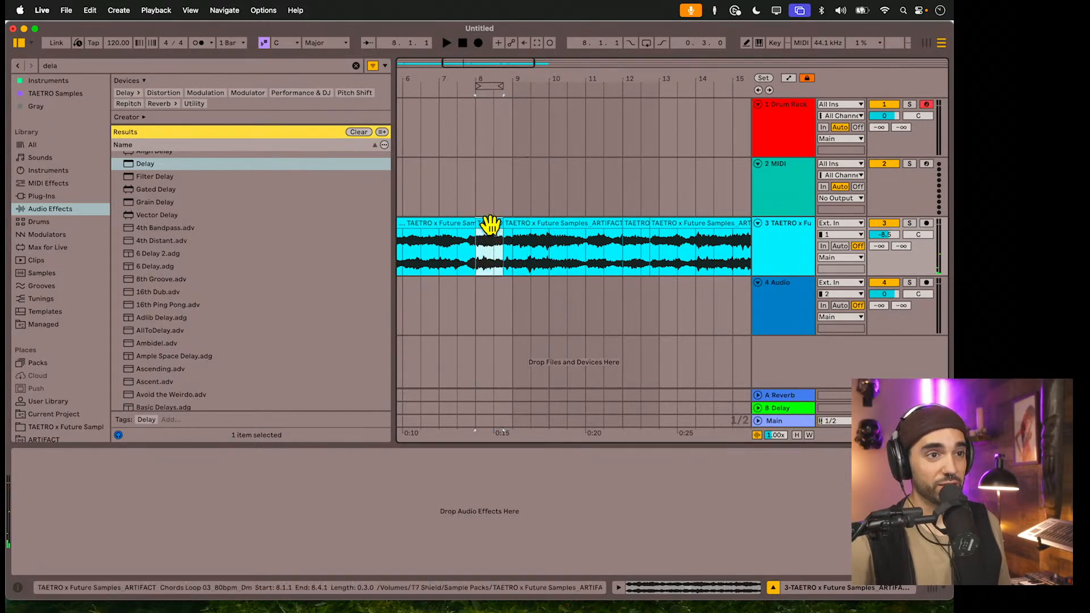
key("super+j")
- Try to carry the consolidated chord slice from the Arrangement over to the Drum Rack track in Session View
left_click_drag(489, 223, 416, 89)
key("Tab")
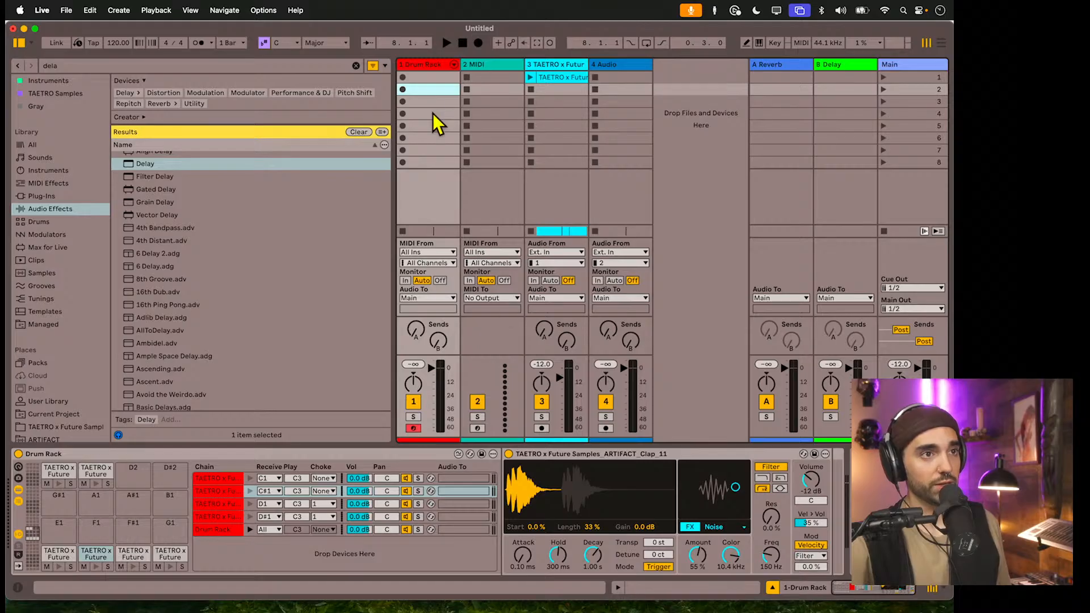
key("Tab")
key("Tab")
left_click_drag(490, 223, 548, 138)
key("Tab")
key("Tab")
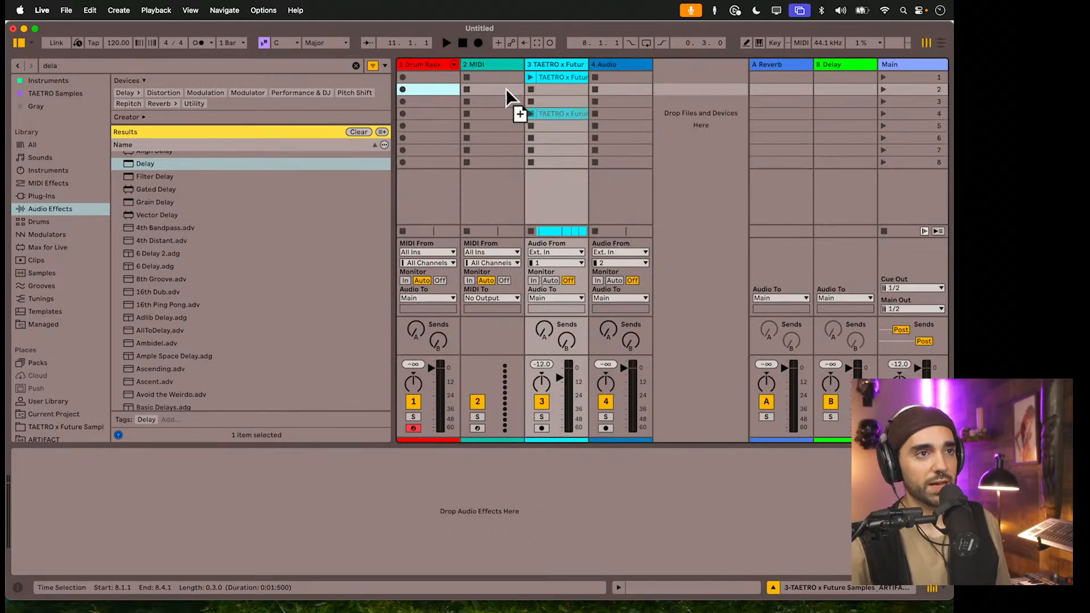
left_click_drag(437, 61, 438, 62)
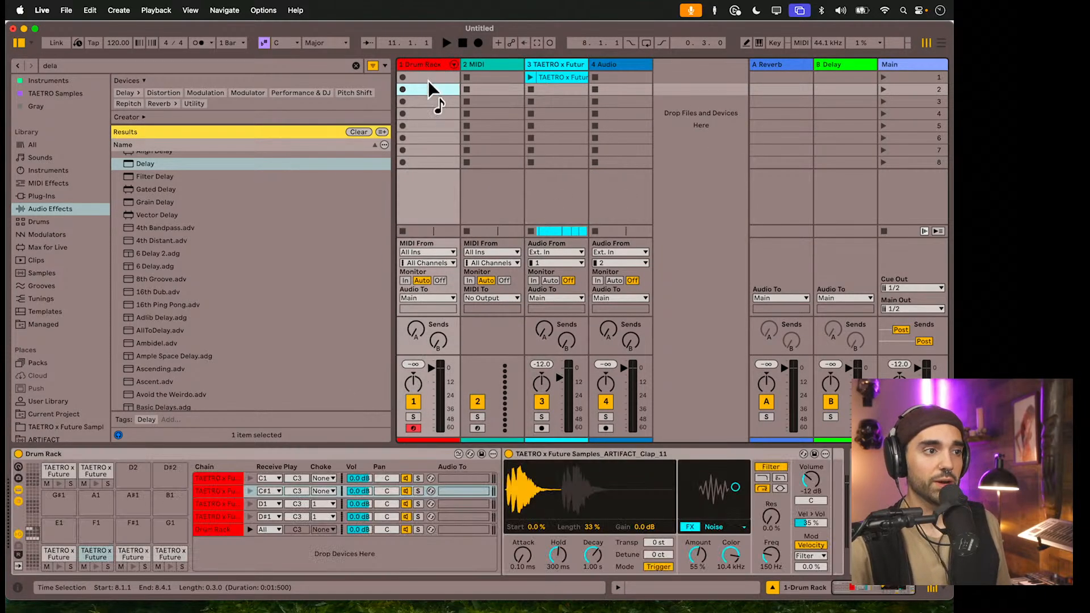
- Copy the existing chord slice pads to D2 and D#2 in the Drum Rack and select the D2 pad
left_click_drag(134, 477, 158, 468)
left_click(135, 472)
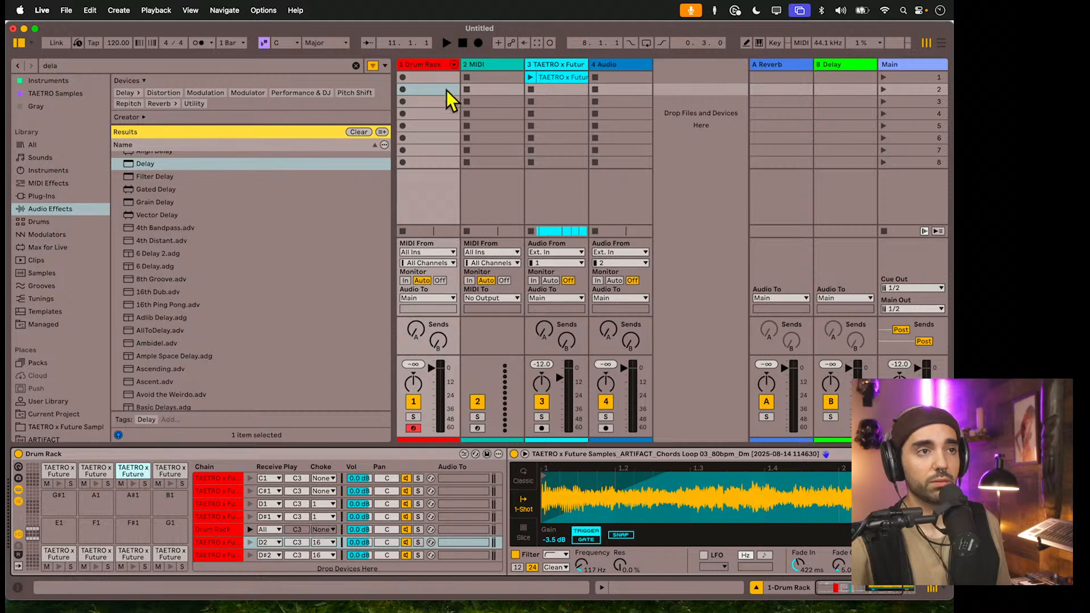
- Replace the sample in the D2 pad's Simpler with the consolidated bar 8 chord slice from the Arrangement
left_click(546, 65)
key("Tab")
left_click(489, 242)
key("Tab")
left_click_drag(488, 241, 134, 475)
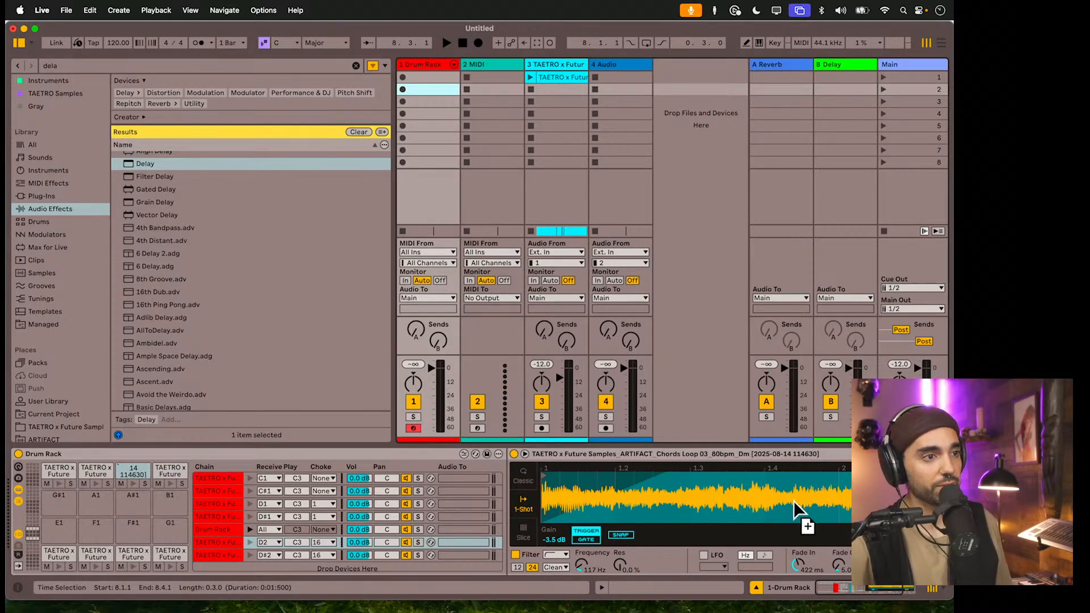
left_click_drag(794, 504, 795, 503)
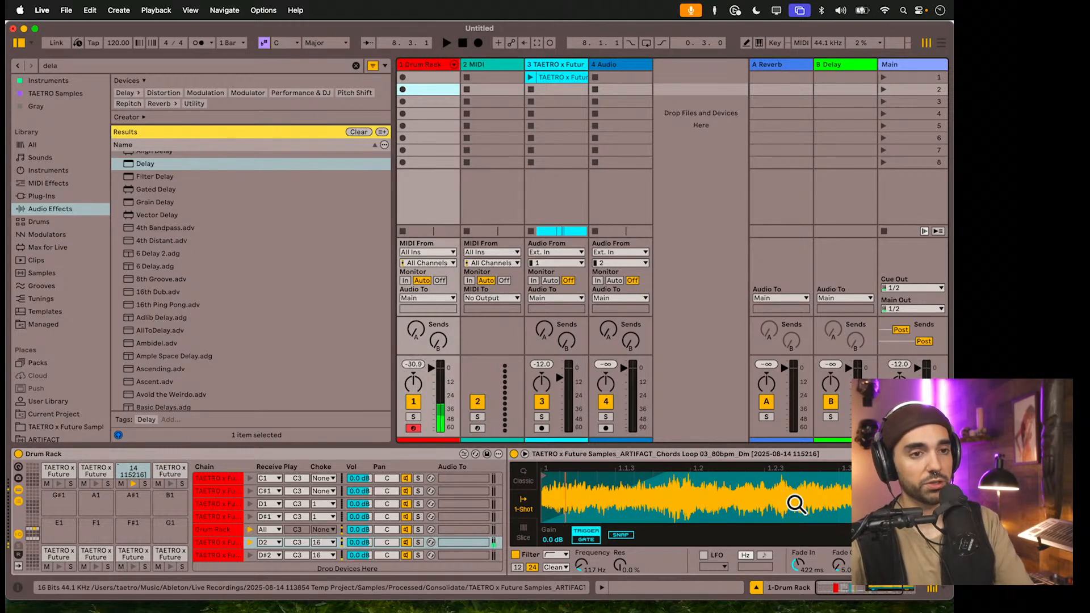
- Set the D2 slice's Fade Out to 68.9 ms and its filter frequency to 213 Hz
scroll(753, 501, "right", 5)
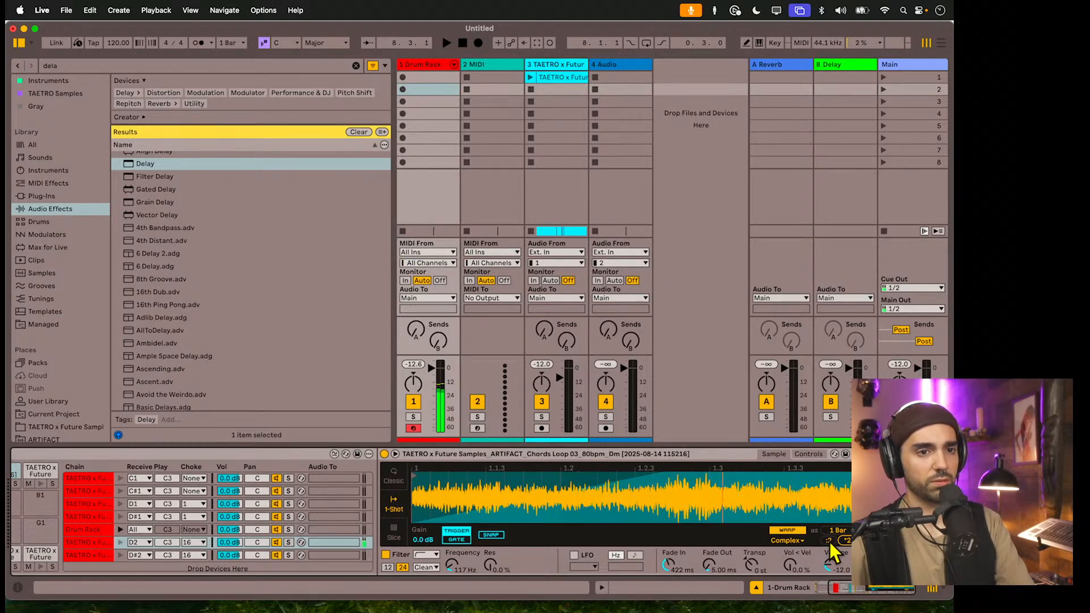
left_click_drag(709, 565, 707, 568)
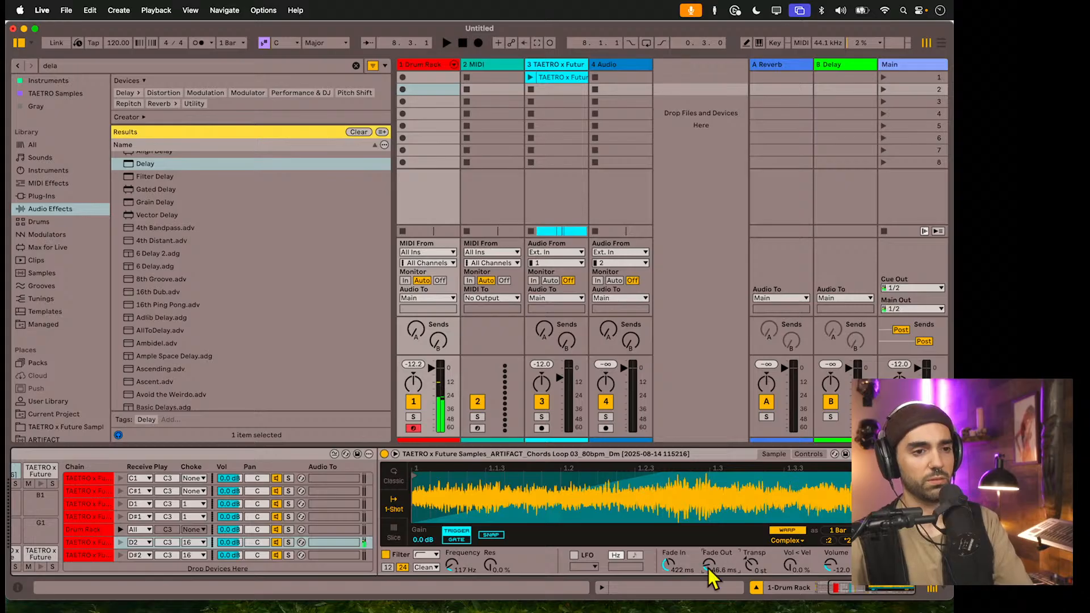
left_click_drag(455, 566, 455, 562)
scroll(461, 571, "left", 6)
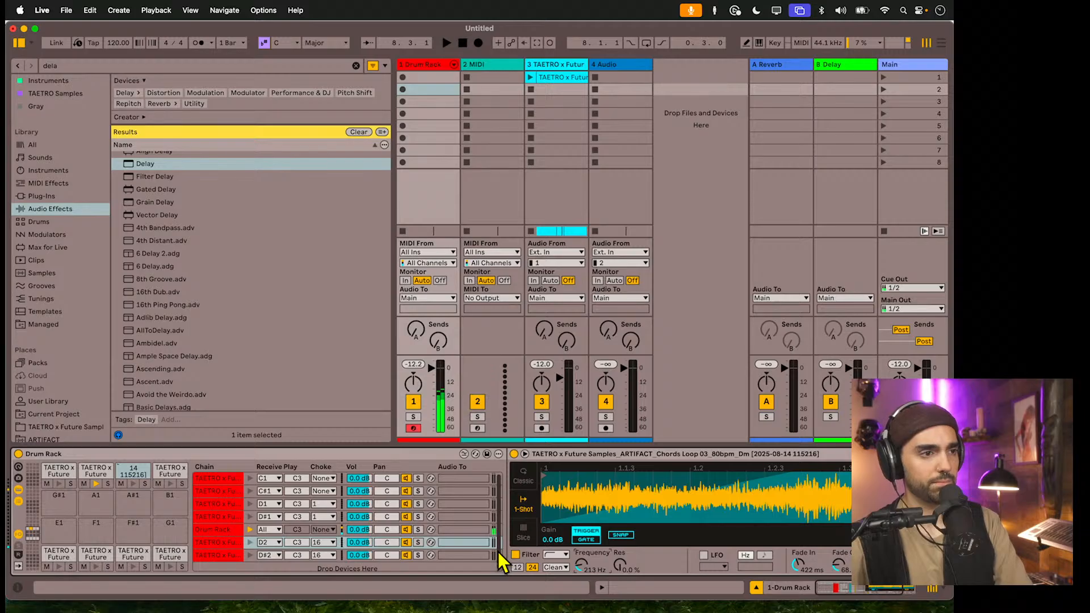
- Unfold the Drum Rack's chains in the mixer and move the D2 chord slice into the nested chord rack
left_click(455, 63)
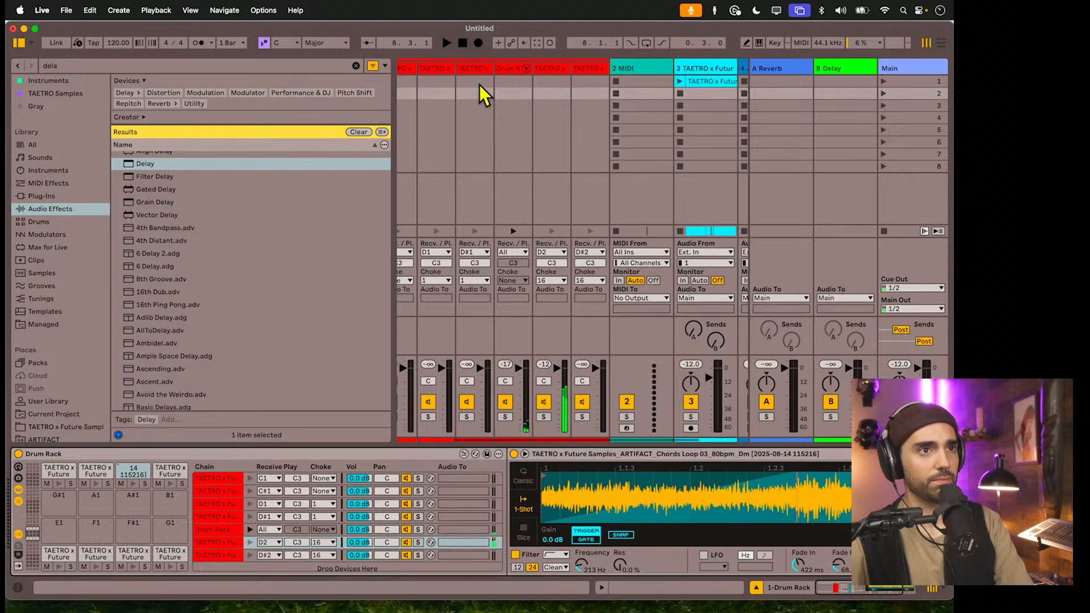
mouse_move(591, 79)
left_mouse_down()
mouse_move(547, 73)
mouse_move(557, 84)
mouse_move(559, 69)
mouse_move(609, 80)
left_mouse_up()
left_click(620, 69)
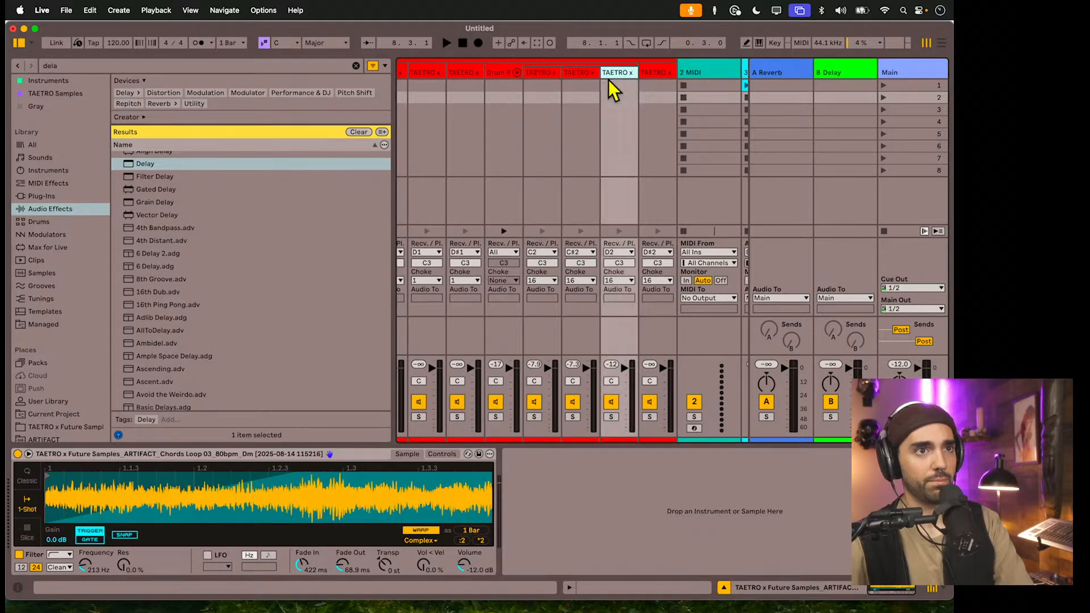
- Audition the C2, C#2 and D2 chord chains, fold the nested rack and compare the Drum Rack's chain levels
scroll(529, 76, "right", 1)
left_click(527, 76)
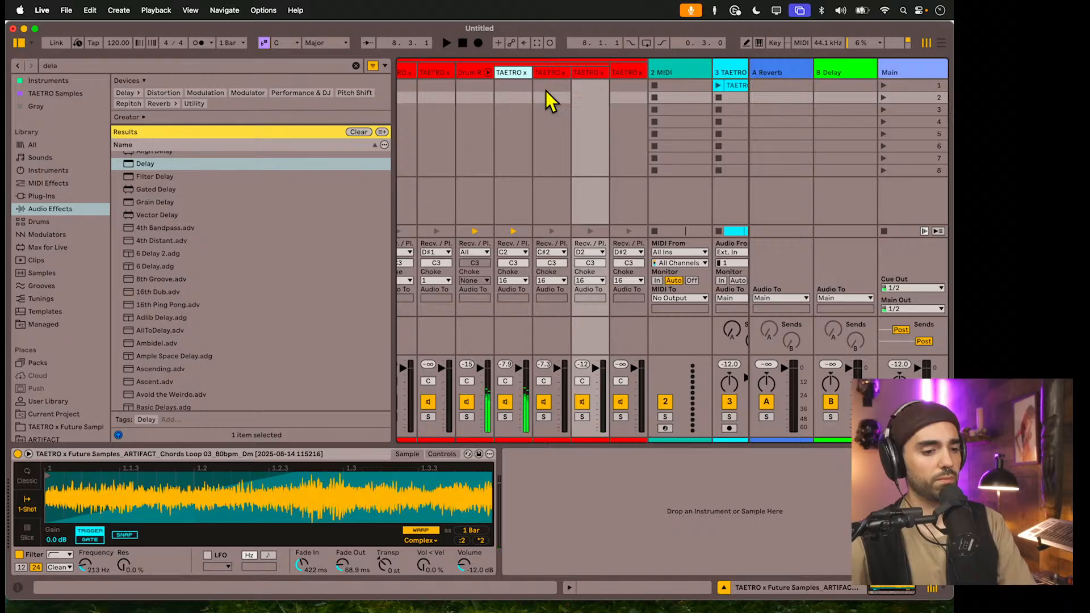
left_click(546, 90)
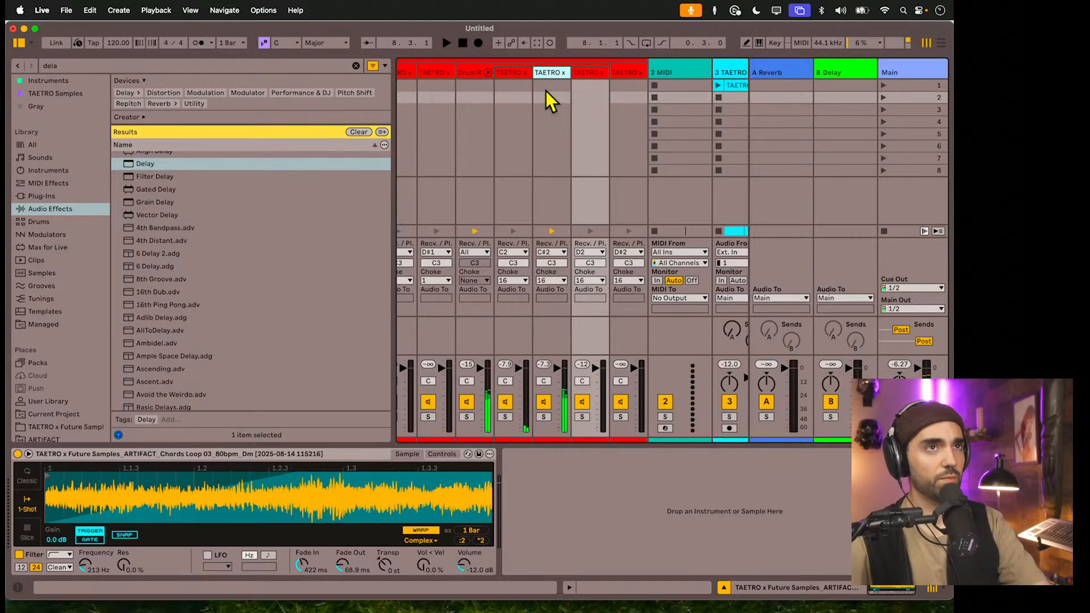
key("Right")
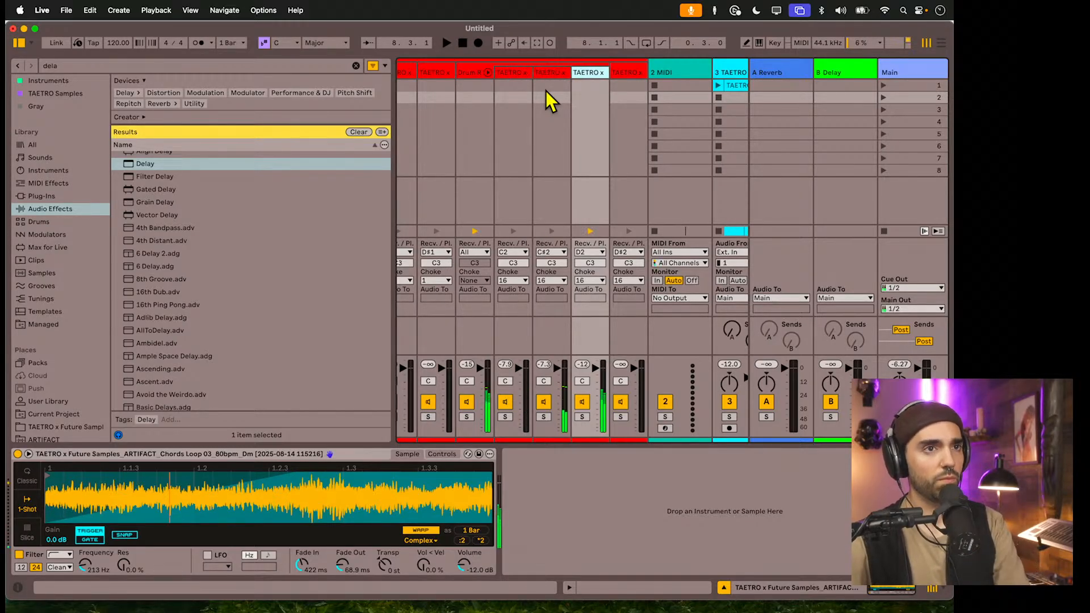
left_click(488, 73)
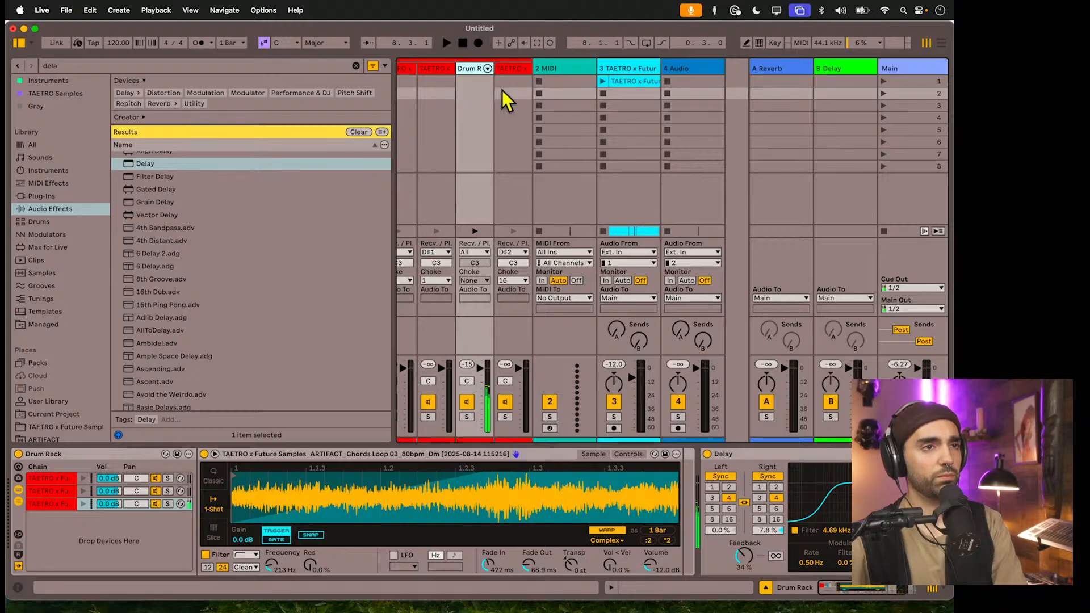
left_click(454, 67)
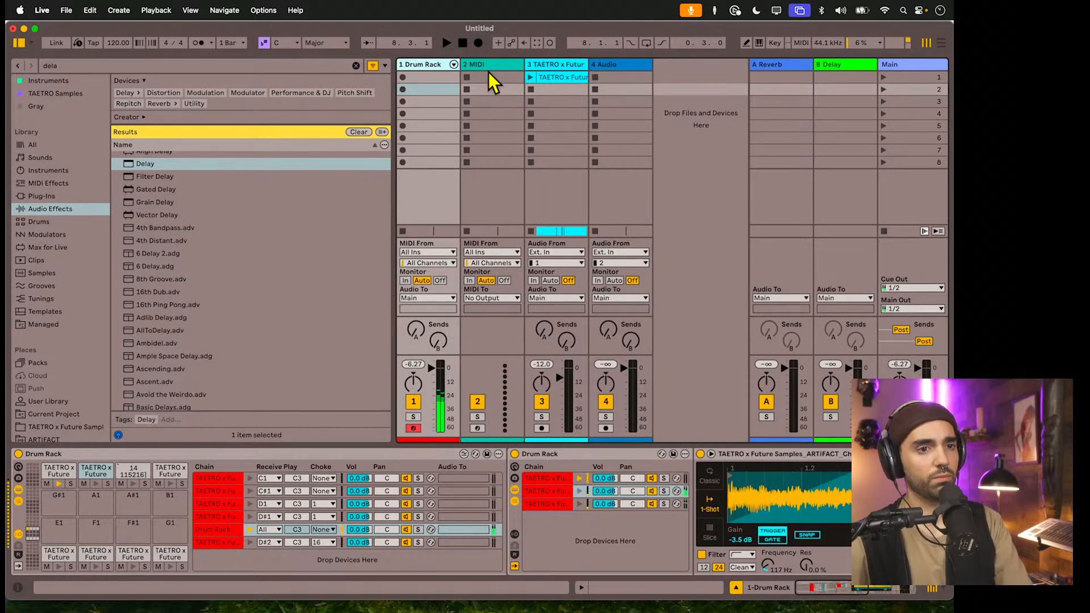
left_click(454, 65)
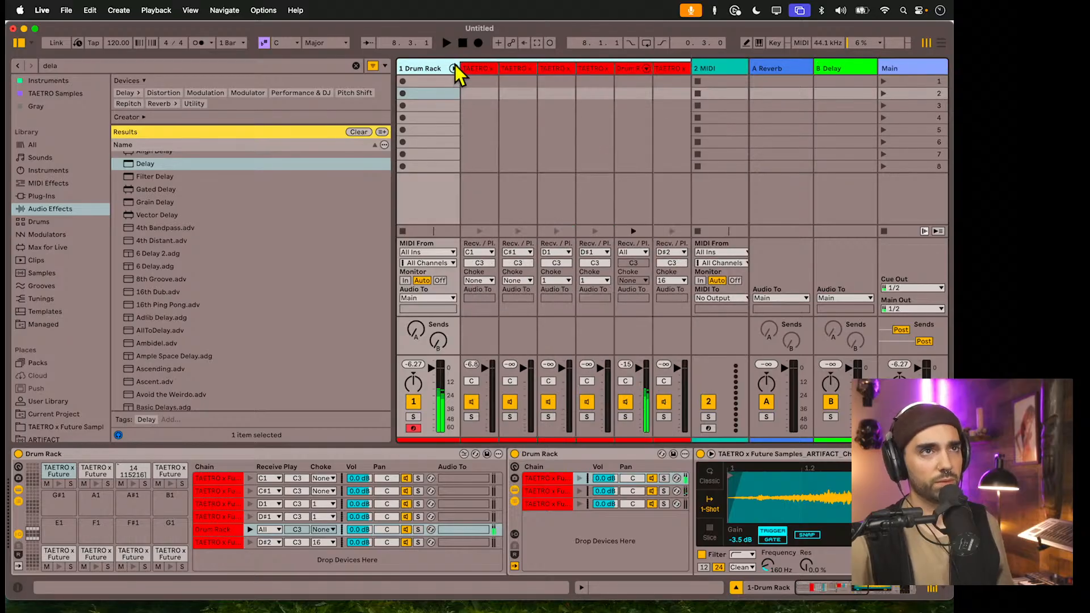
- Fold the Drum Rack's chains in the mixer and reselect the Drum Rack track
scroll(529, 69, "right", 4)
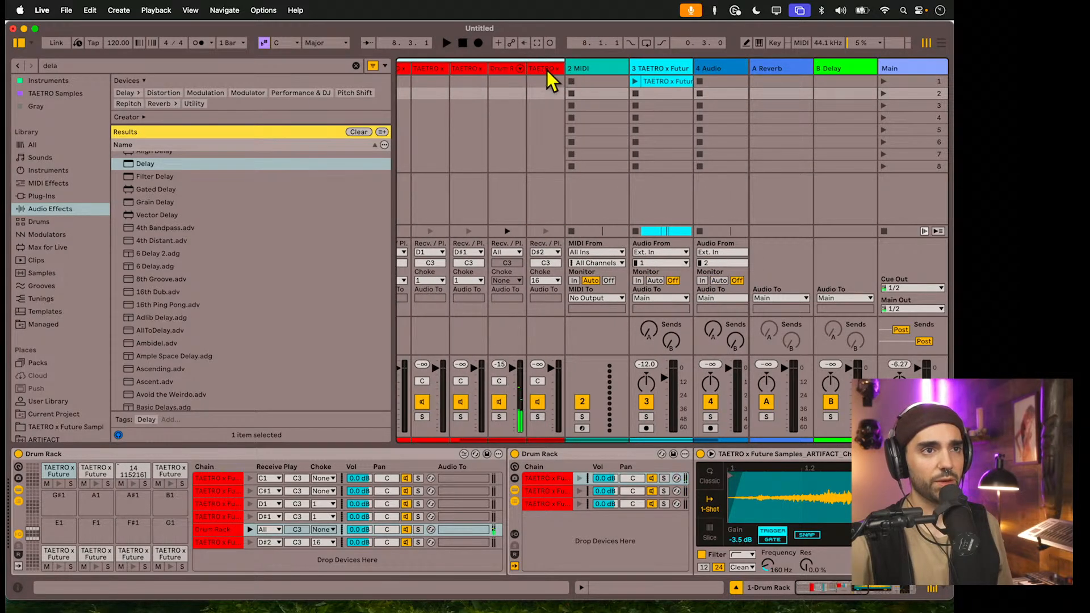
scroll(548, 69, "left", 4)
left_click(454, 68)
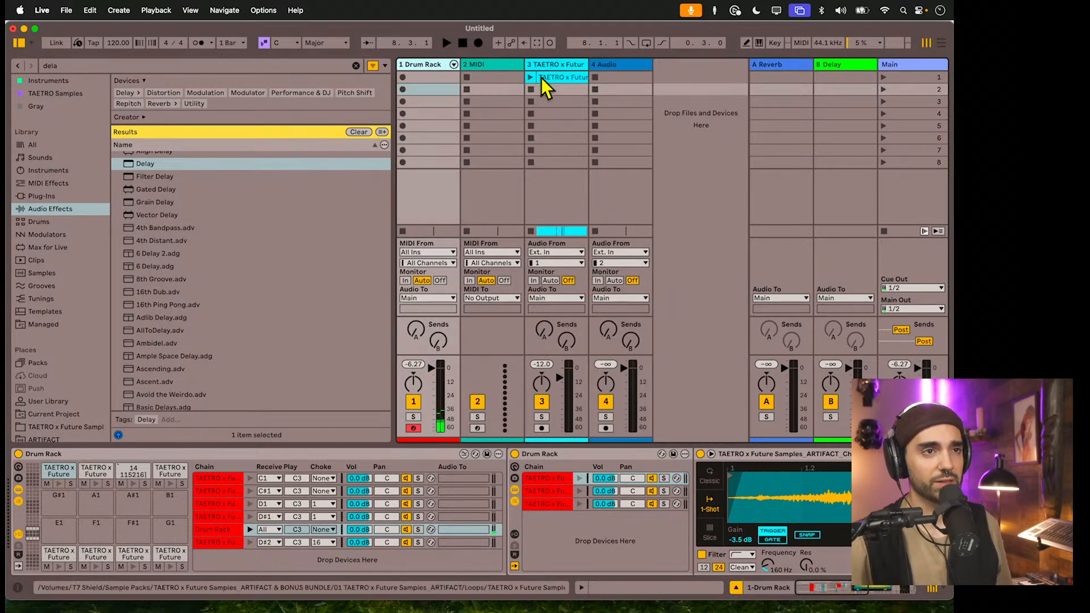
left_click(559, 76)
left_click(444, 65)
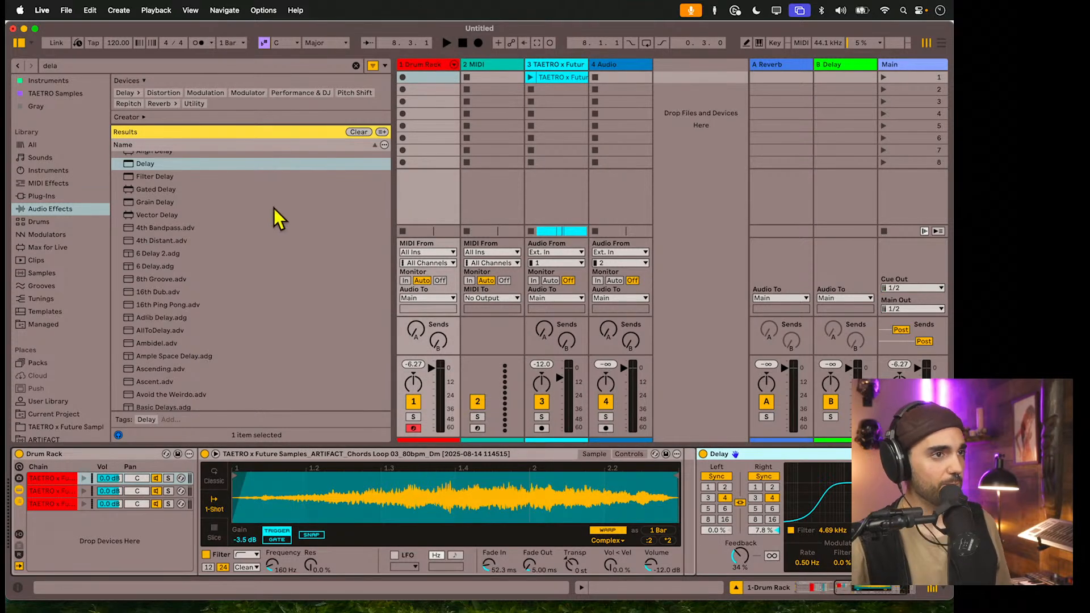
- Browse the TAETRO x Future Samples place and clear the leftover search term
scroll(51, 432, "down", 2)
left_click(51, 393)
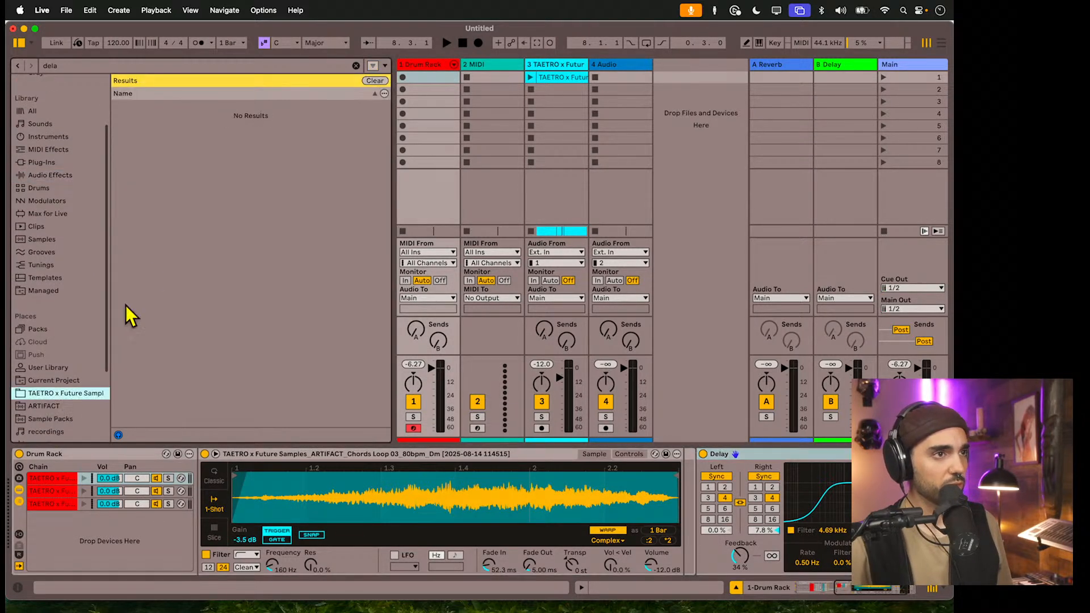
left_click(357, 66)
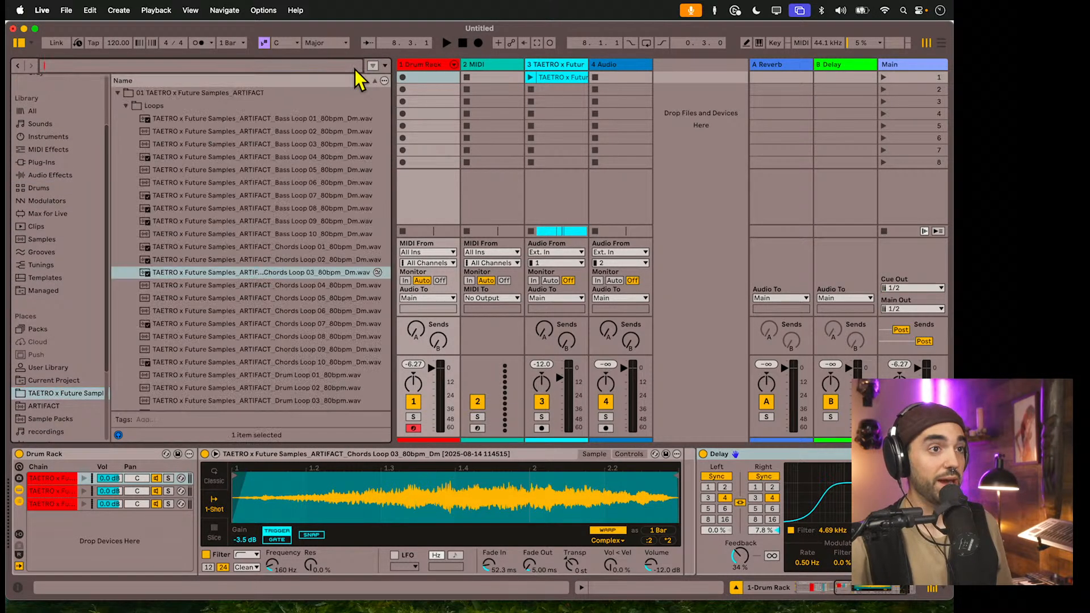
- Audition ARTIFACT loops, including Chords Loop 02, Full Beat Loops 05 and 07, and Melody Loop 01
left_click(284, 258)
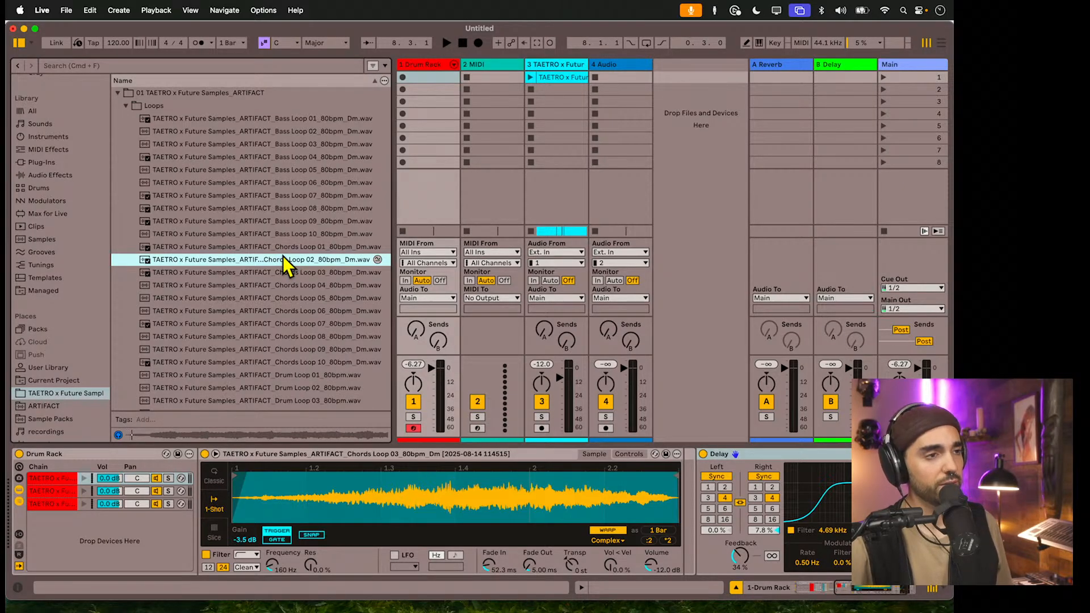
left_click(229, 329)
scroll(230, 329, "down", 2)
left_click(230, 329)
scroll(229, 328, "down", 2)
left_click(230, 328)
scroll(229, 328, "down", 8)
scroll(228, 329, "down", 2)
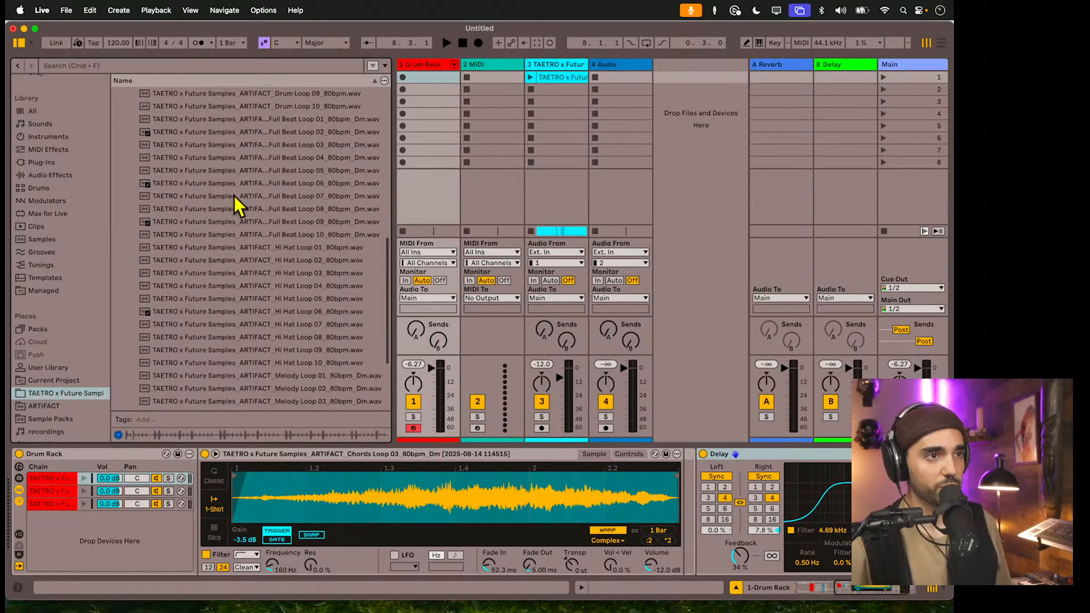
left_click(236, 172)
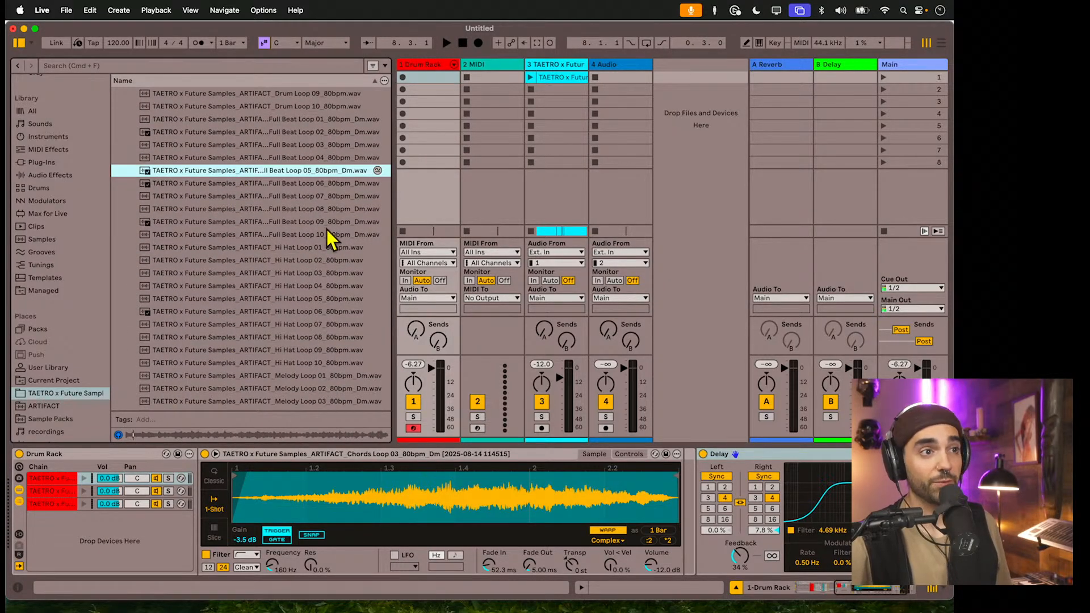
left_click(254, 198)
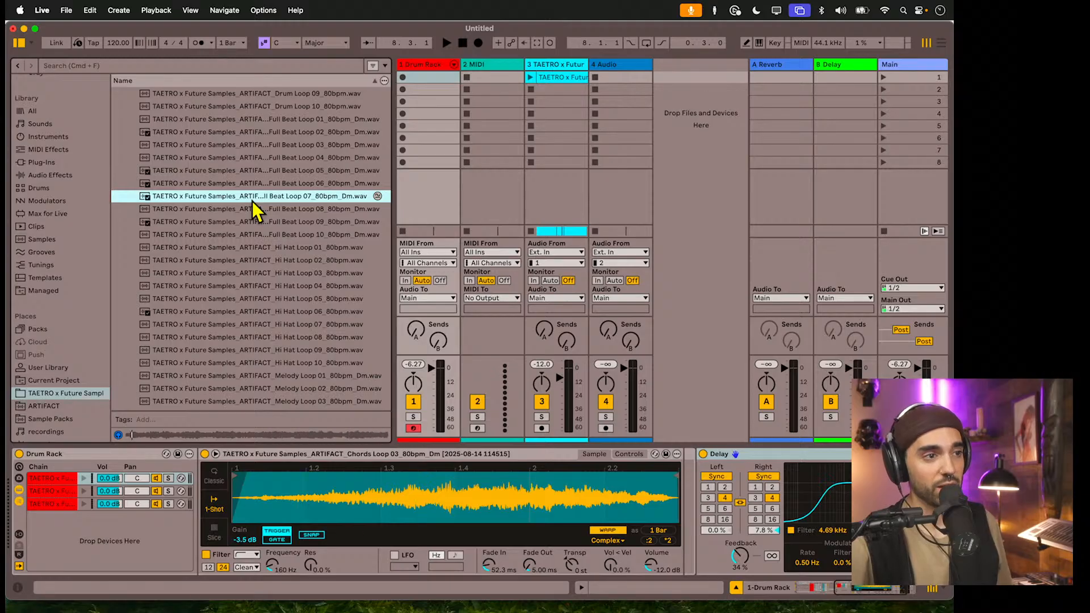
scroll(281, 293, "up", 1)
left_click(278, 283)
scroll(278, 306, "down", 4)
left_click(265, 327)
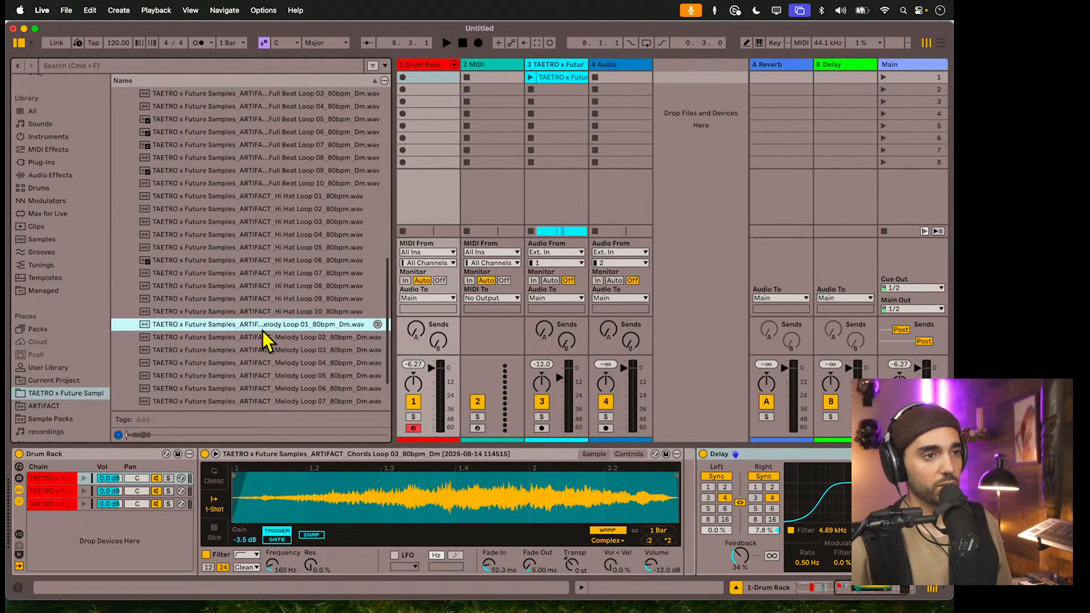
scroll(261, 341, "down", 5)
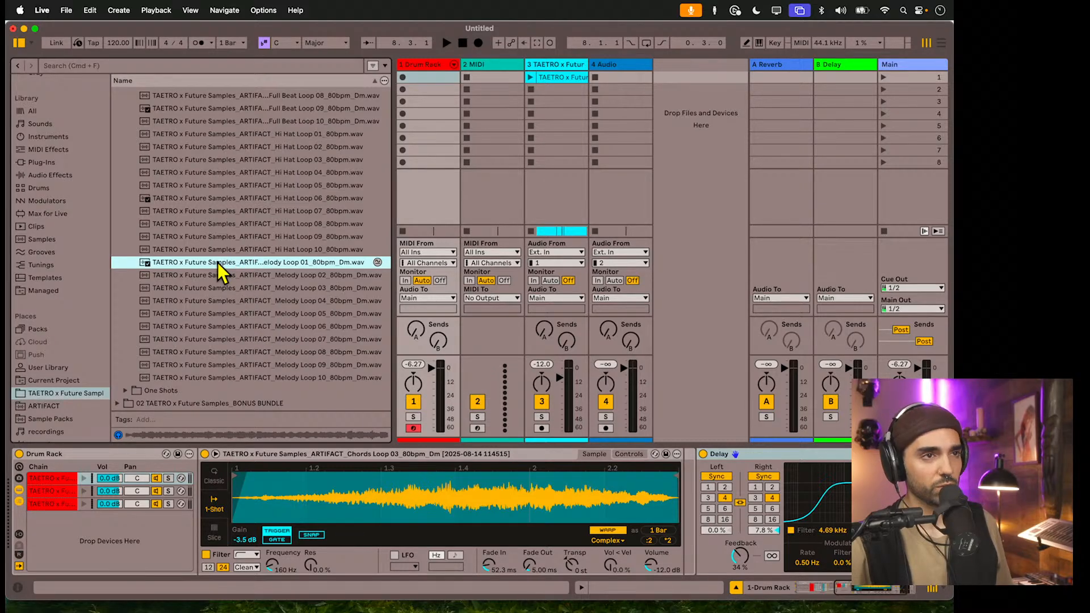
- Load the ARTIFACT Melody Loop 01 sample onto the Drum Rack's F1 pad
left_click(500, 64)
left_click(431, 64)
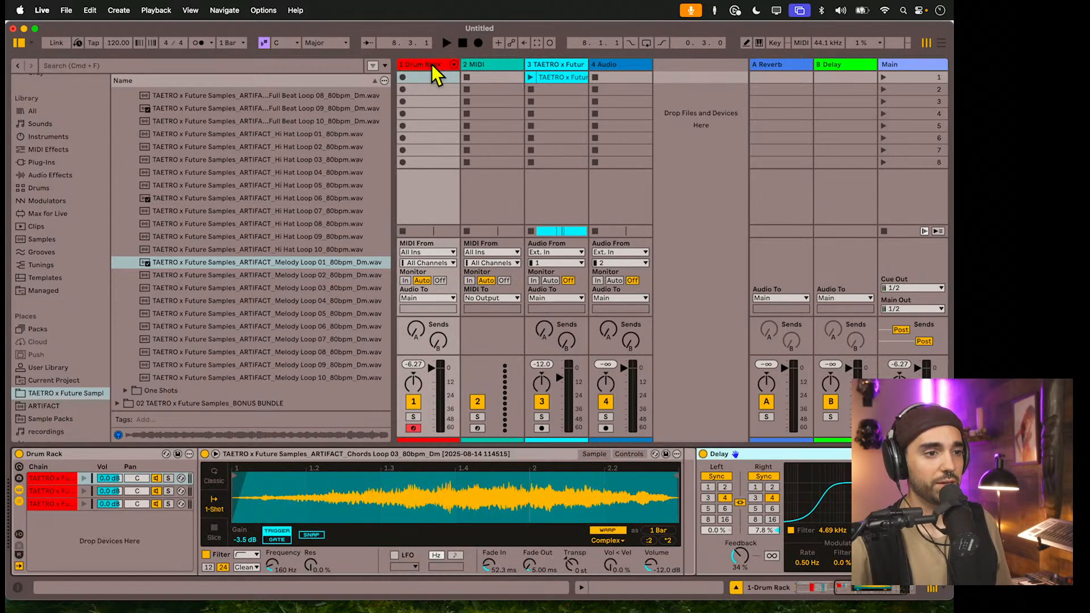
scroll(372, 494, "left", 10)
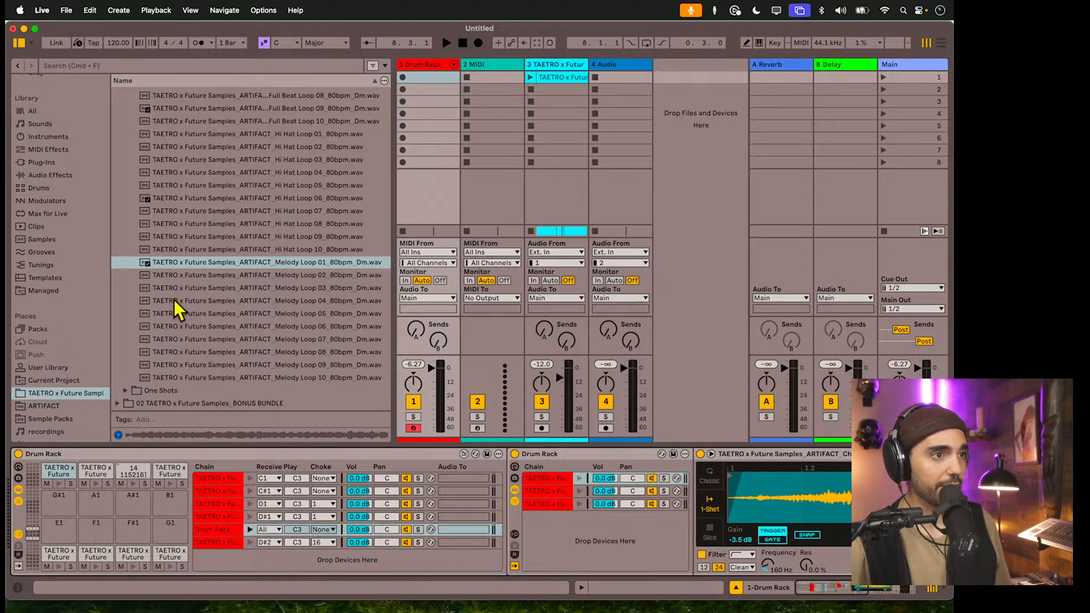
left_click_drag(182, 264, 91, 535)
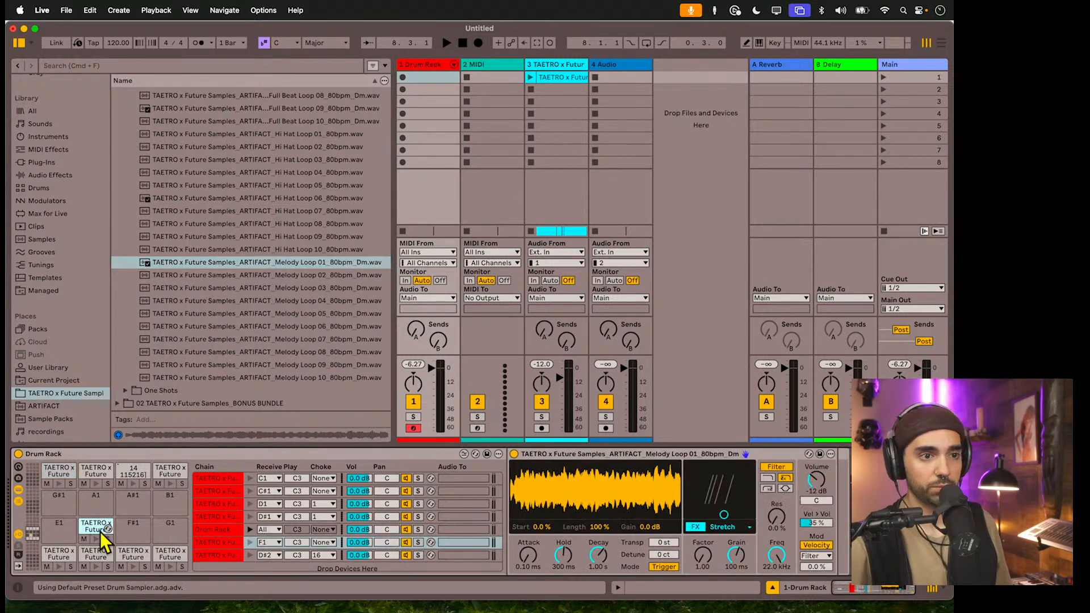
- Convert the F1 pad's Drum Sampler to a Simpler
right_click(100, 529)
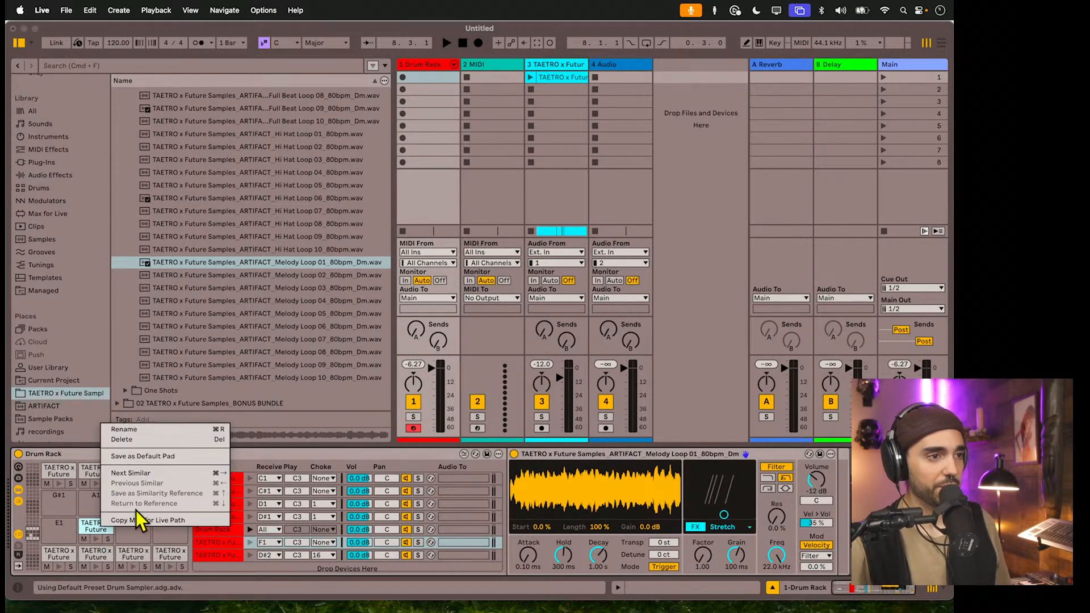
left_click(573, 457)
right_click(577, 455)
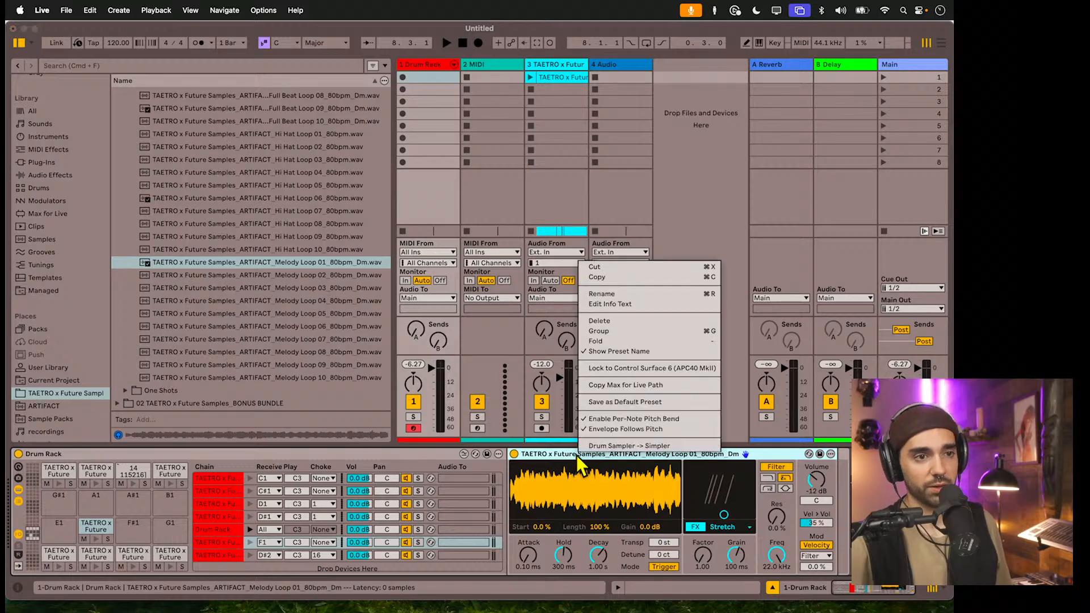
left_click(626, 448)
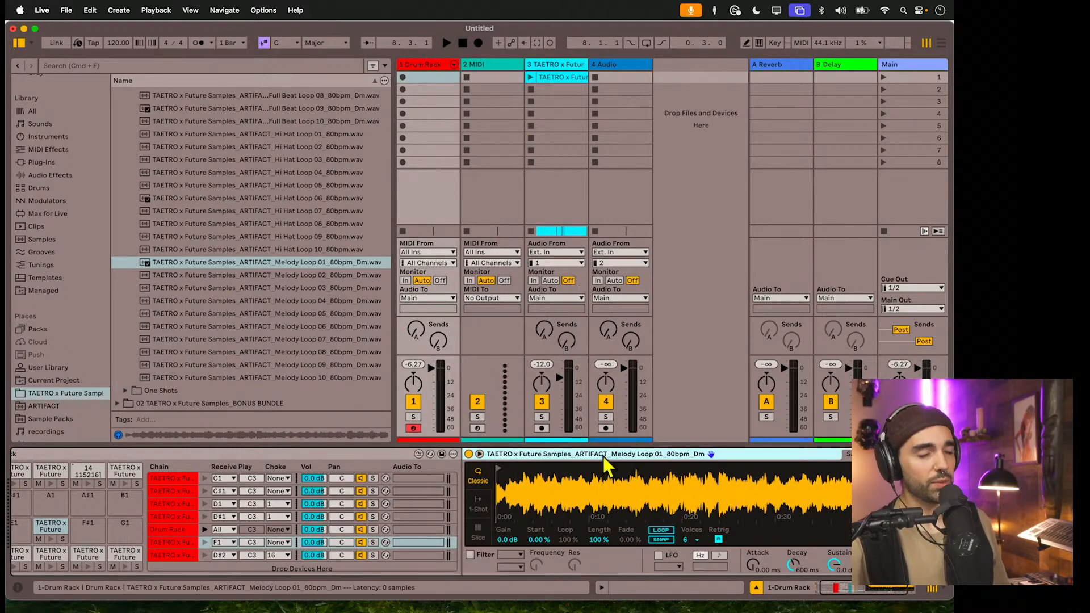
- Trim the F1 melody sample to about its first second, switch it to 1-Shot mode and set Fade In to 28.4 ms
left_click_drag(945, 469, 538, 490)
left_click_drag(642, 469, 604, 470)
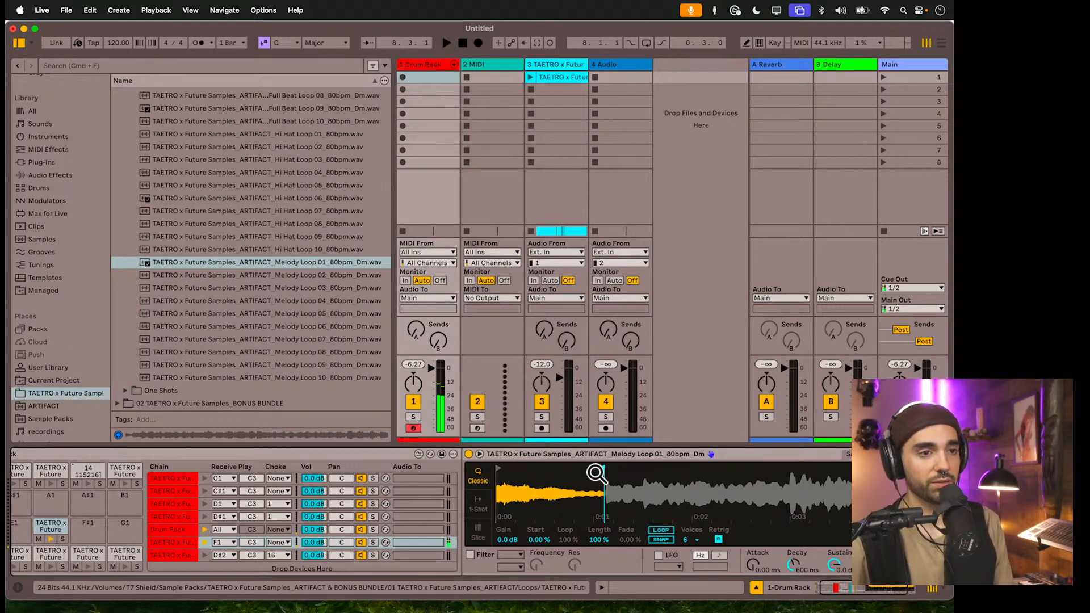
left_click(478, 505)
left_click_drag(754, 565, 756, 576)
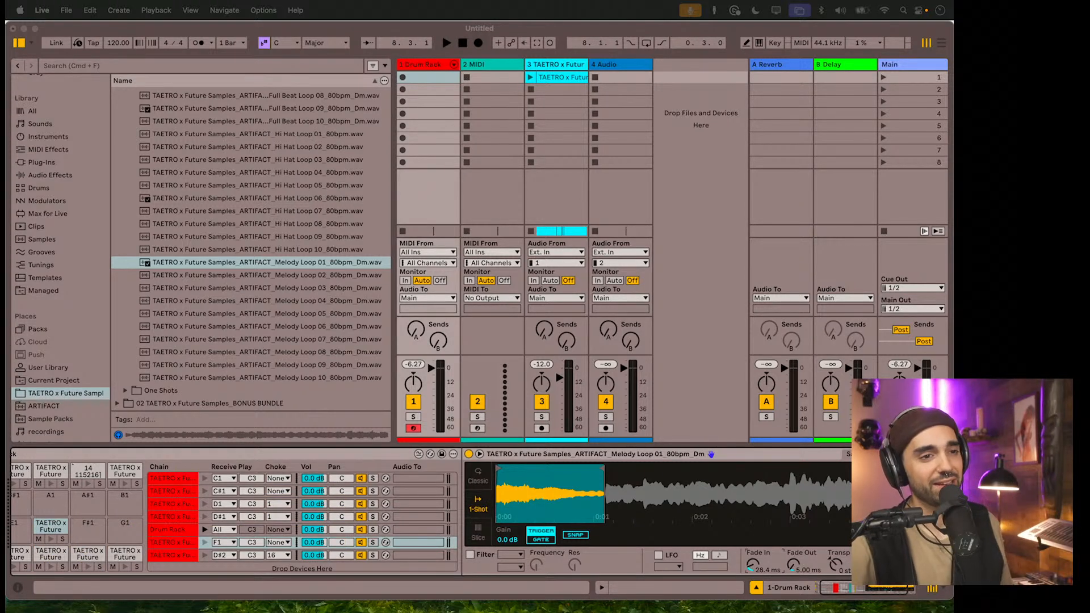
- Compare the F1 melody slice with Warp on and off, and set its Fade In to 8.00 ms
left_click(875, 535)
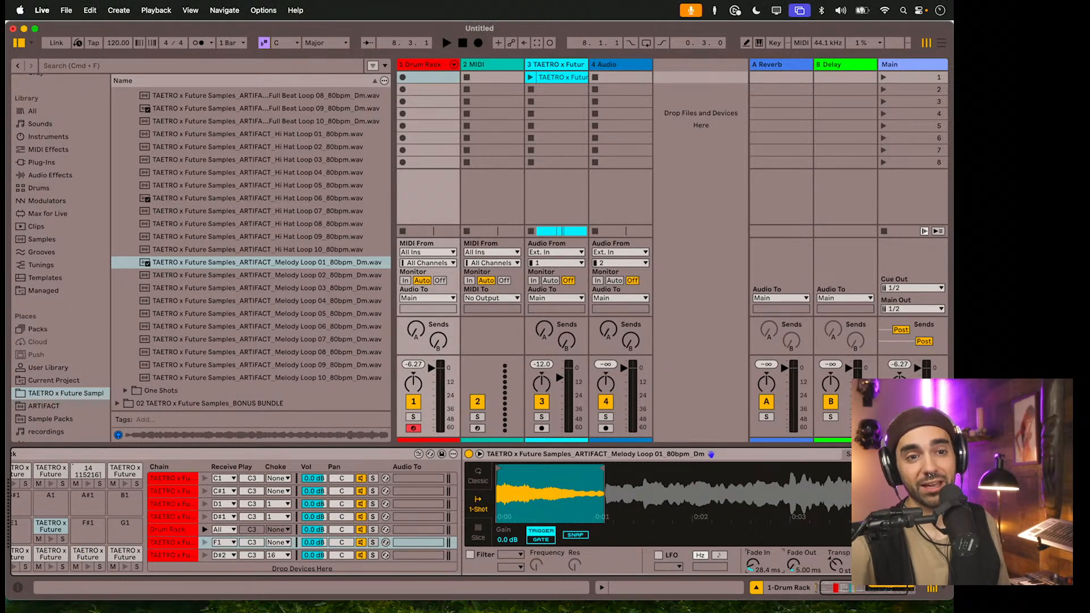
left_click(875, 535)
left_click_drag(604, 472, 706, 506)
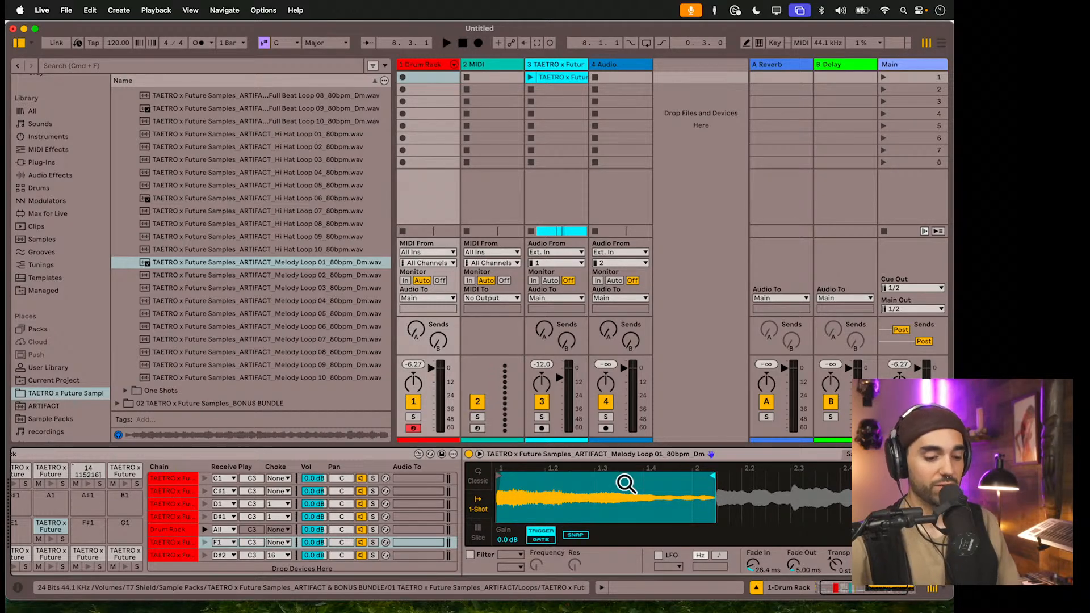
left_click_drag(754, 564, 754, 574)
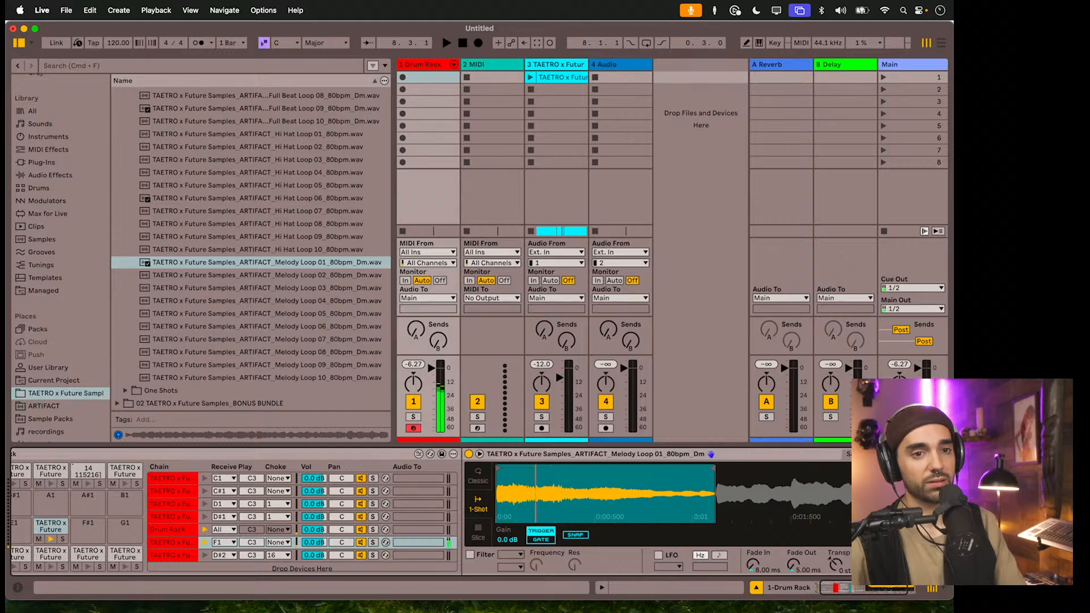
- Enable Warp on the F1 melody slice, try other modes including Complex Pro, and set the mode to Complex
left_click(877, 537)
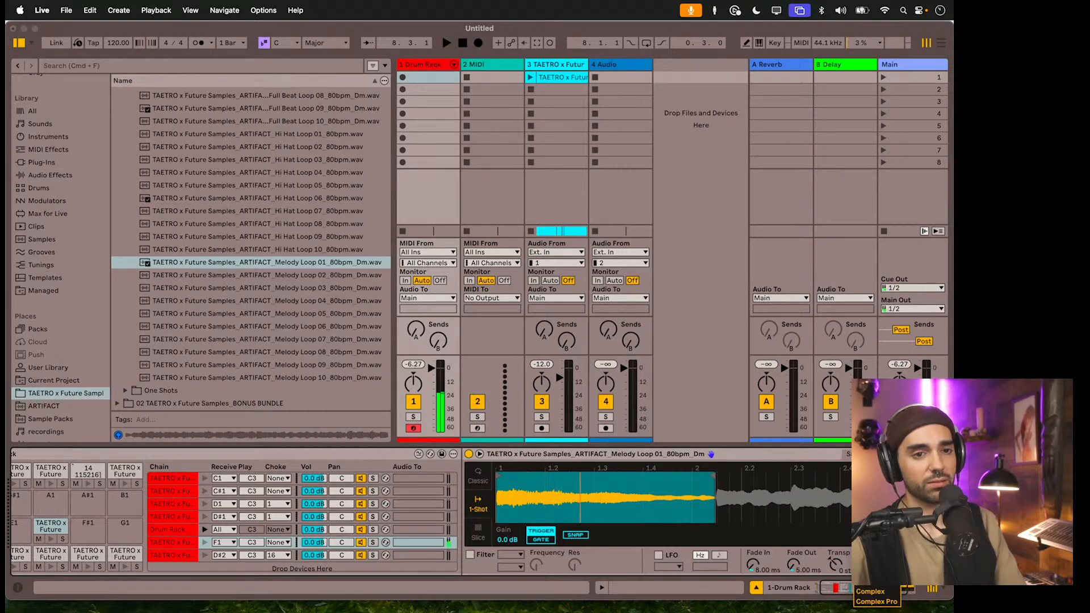
left_click(878, 561)
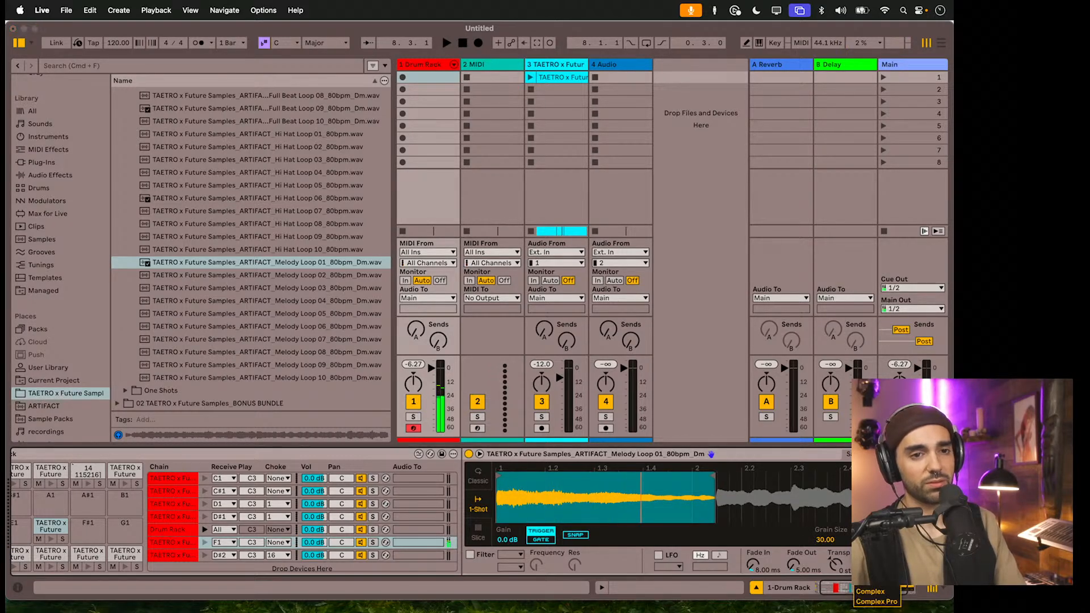
left_click(878, 603)
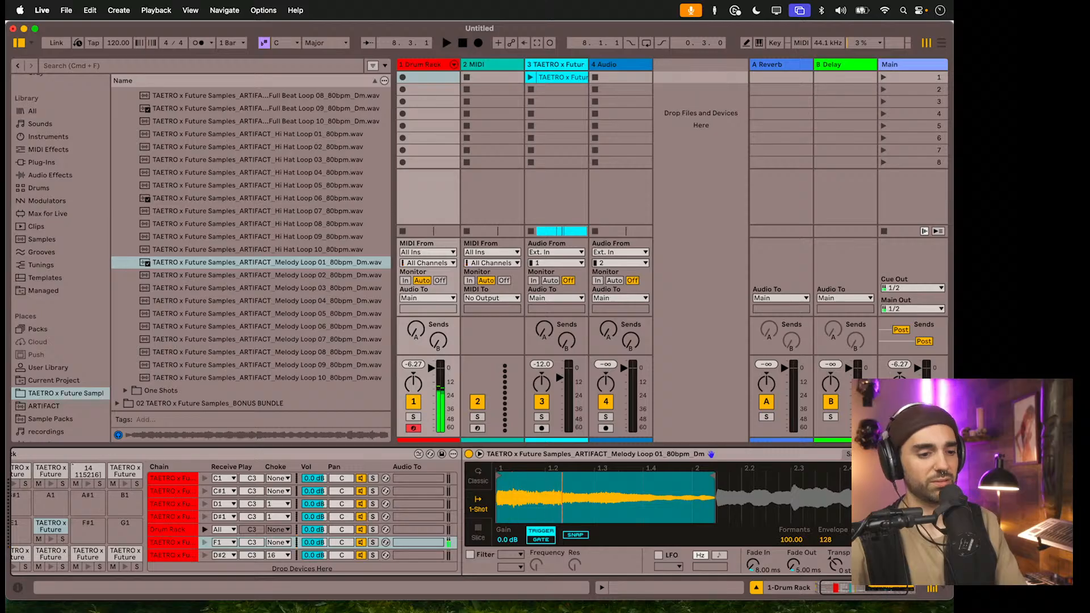
scroll(877, 537, "right", 1)
left_click(876, 537)
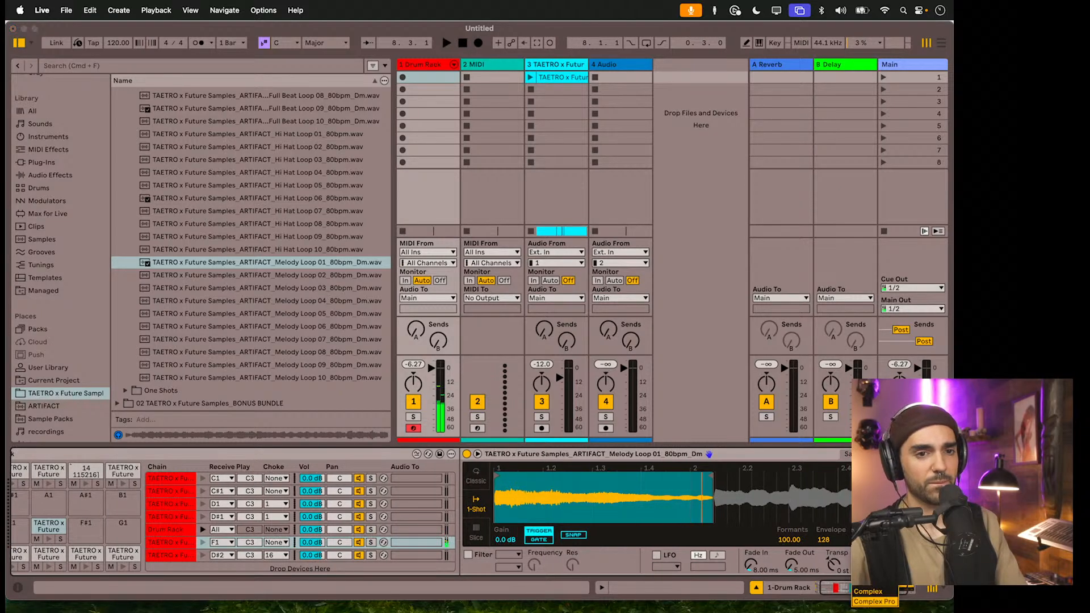
left_click(870, 600)
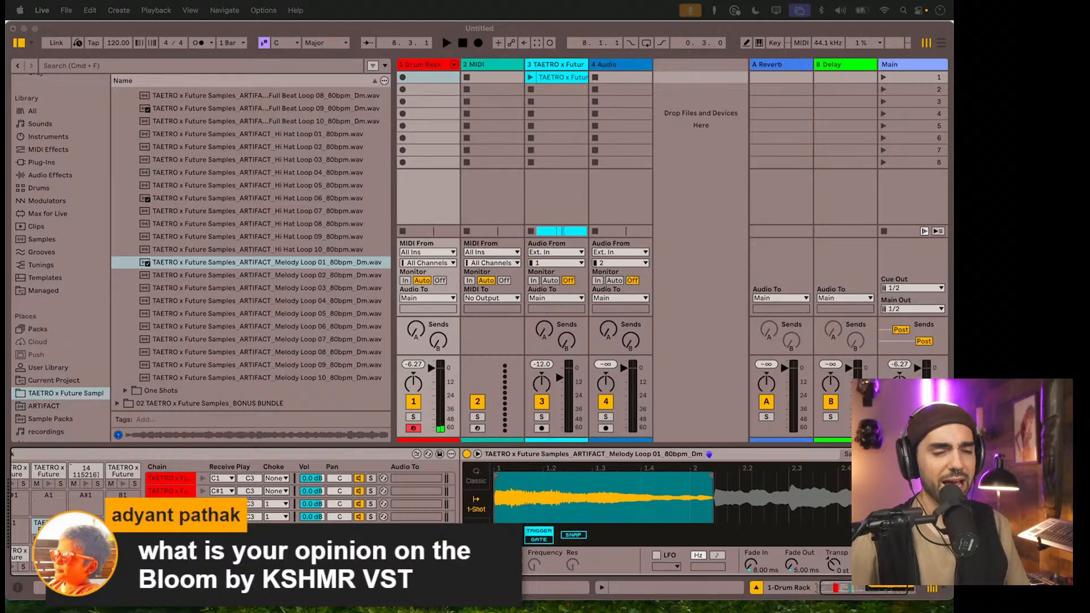
- Duplicate the F1 melody slice onto the F#1 pad and set the copy's Transpose to -2 st
scroll(97, 517, "left", 3)
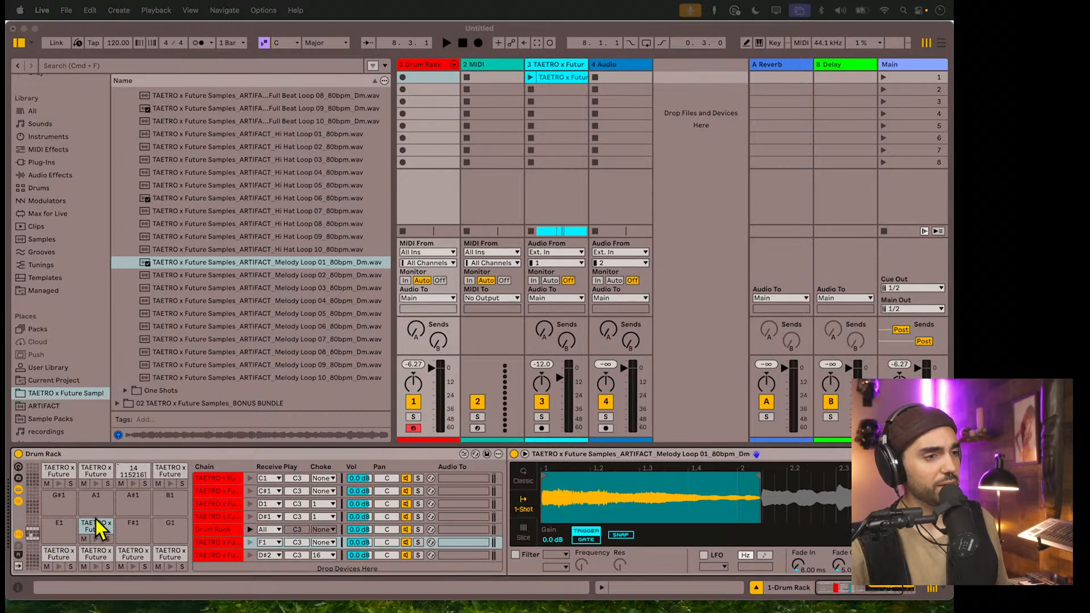
left_click_drag(98, 534, 134, 529)
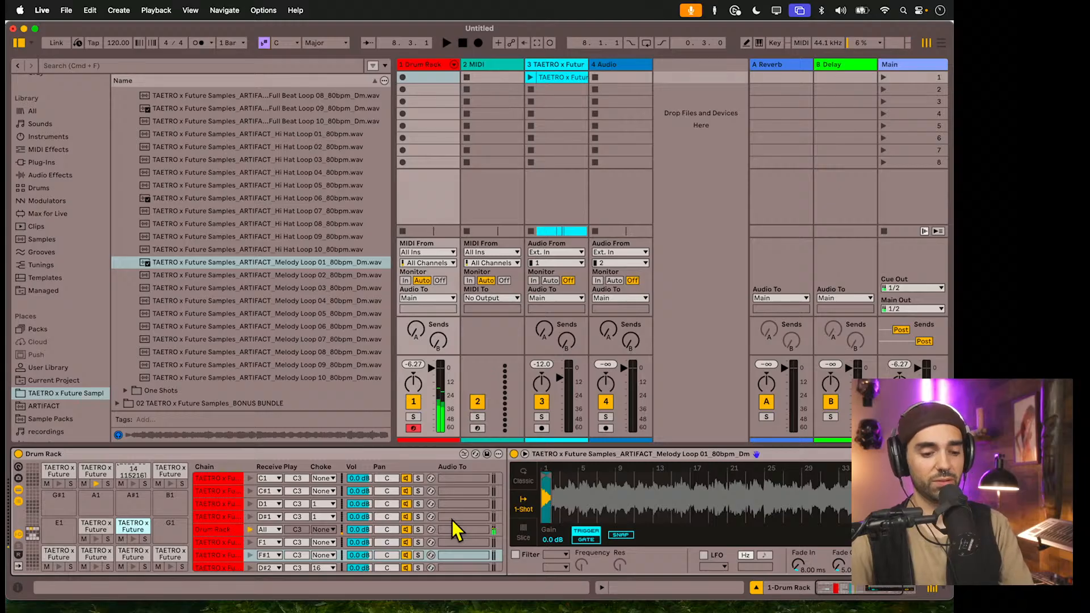
double_click(129, 523)
double_click(131, 523)
scroll(822, 567, "right", 2)
left_click_drag(821, 569, 821, 575)
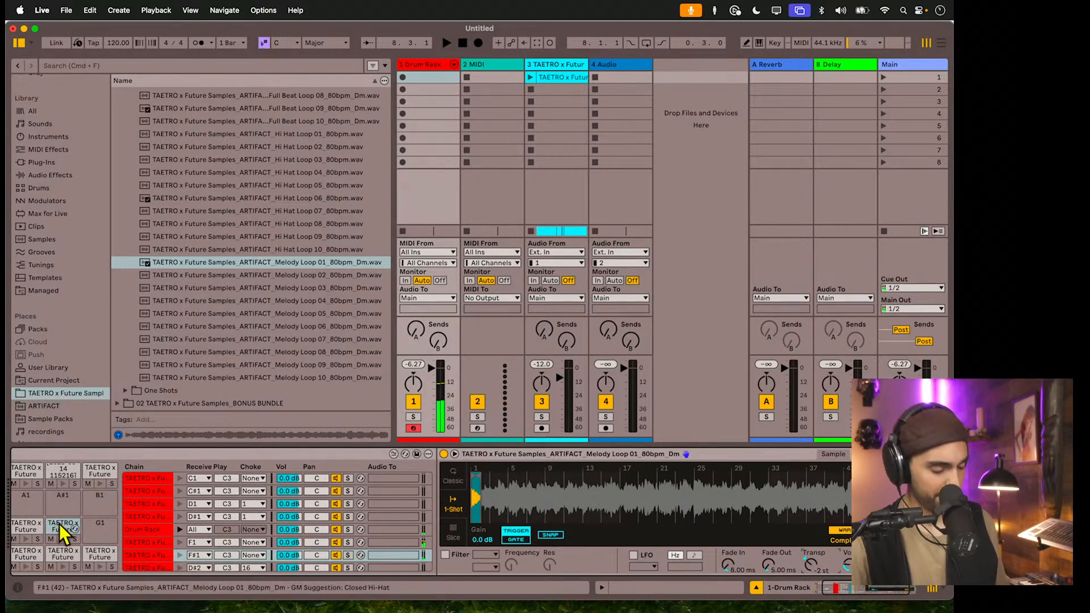
- Duplicate the F#1 melody slice onto the G1 pad and set the copy's Transpose to -7 st
left_click_drag(62, 531, 99, 529)
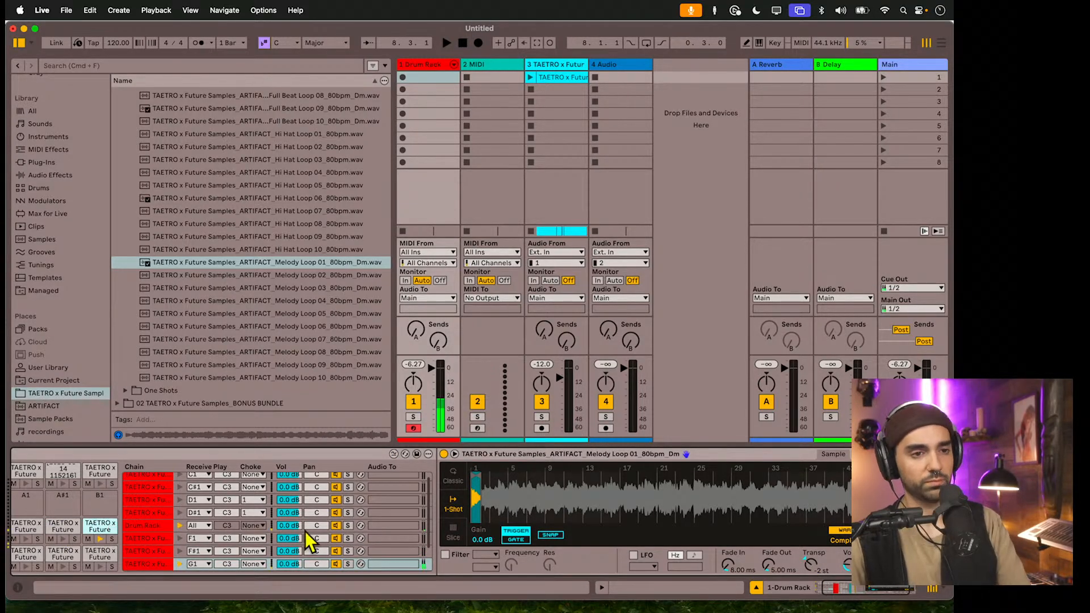
left_click_drag(814, 562, 814, 576)
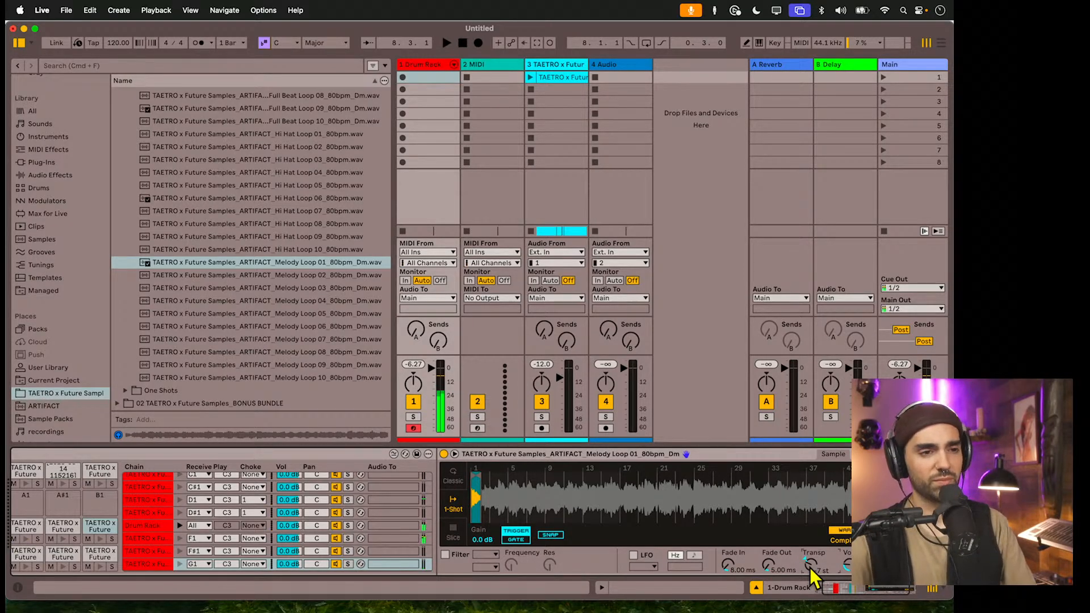
- Apply a high-pass filter at 625 Hz to the G1 melody slice and compare it with the filter bypassed
left_click(445, 555)
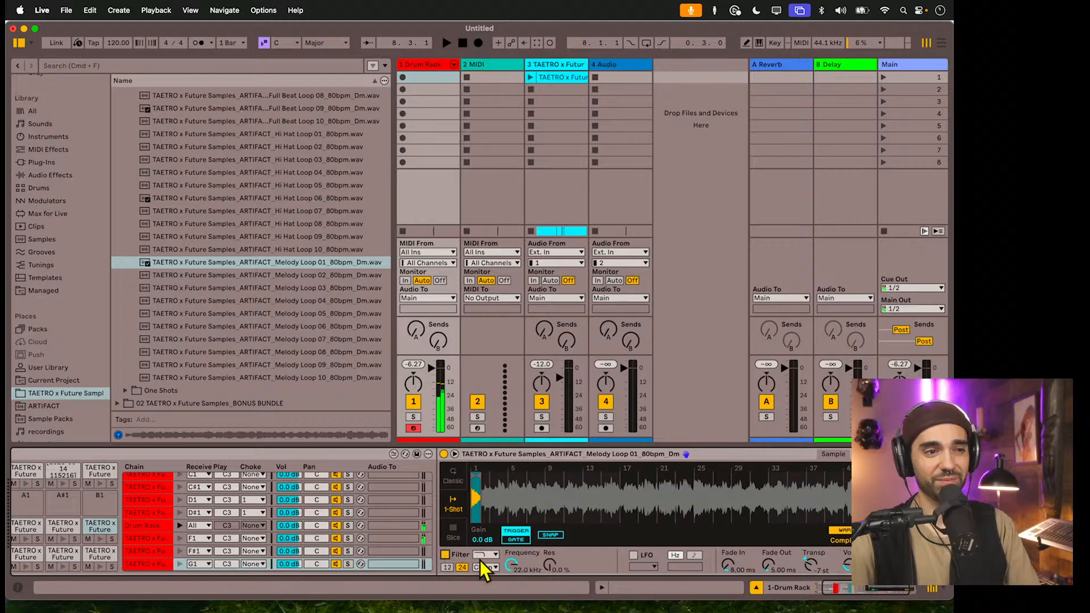
left_click(484, 555)
left_click(493, 577)
left_click_drag(513, 568, 513, 591)
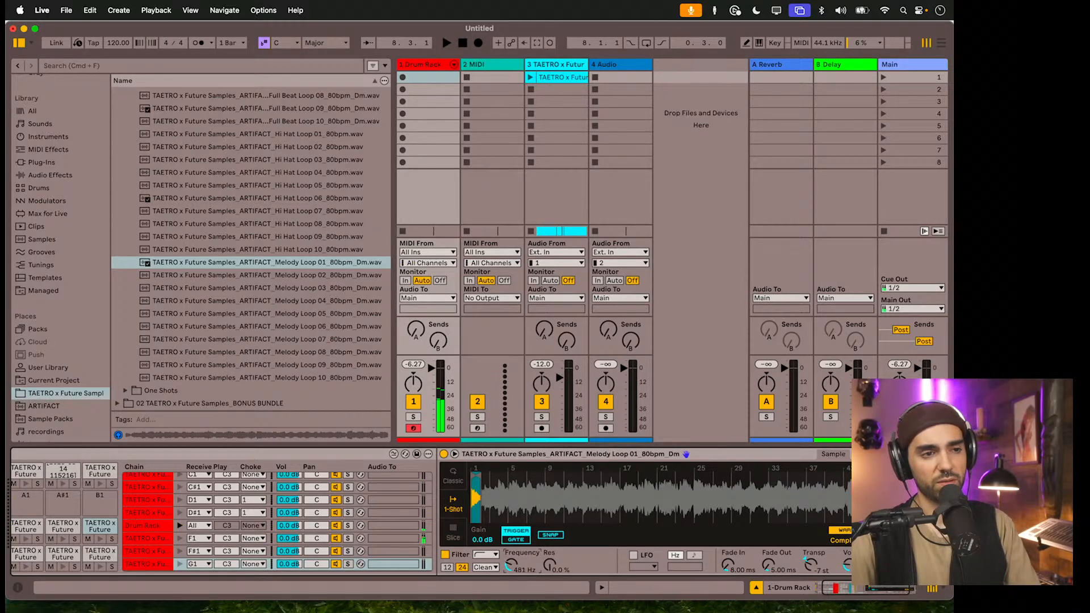
left_click(445, 555)
left_click(445, 554)
scroll(511, 552, "left", 2)
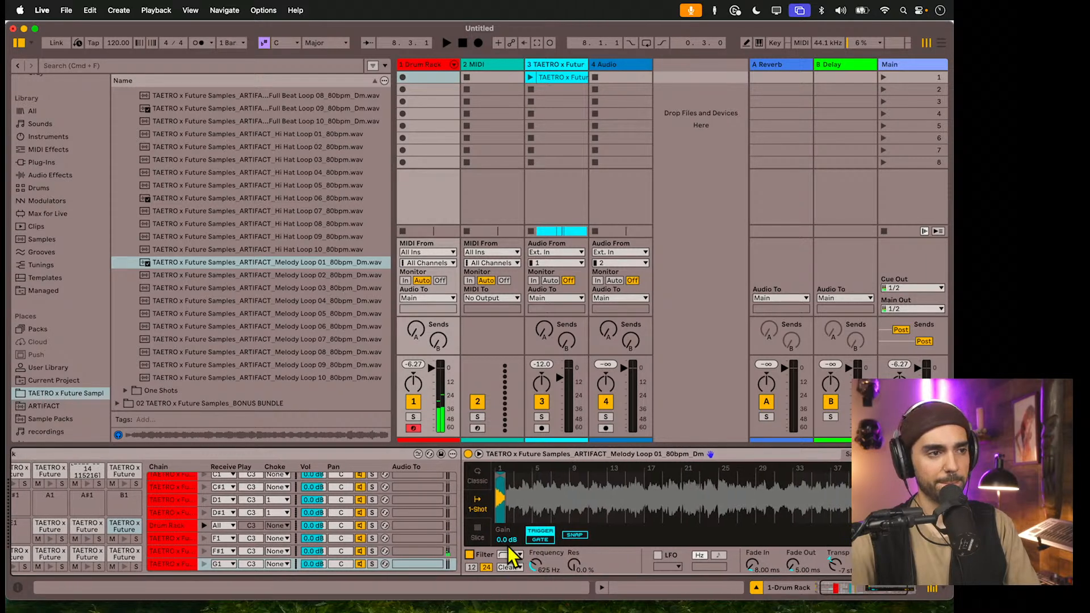
- Apply a high-pass filter at 370 Hz to the F1 melody slice
left_click(45, 534)
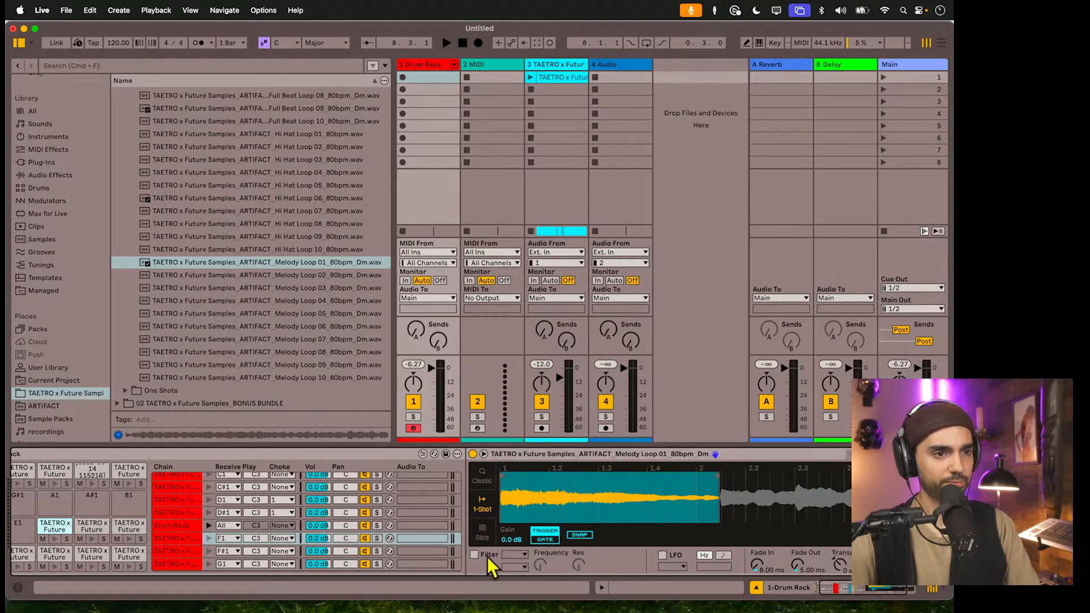
left_click(523, 555)
left_click(518, 579)
left_click_drag(543, 567, 543, 599)
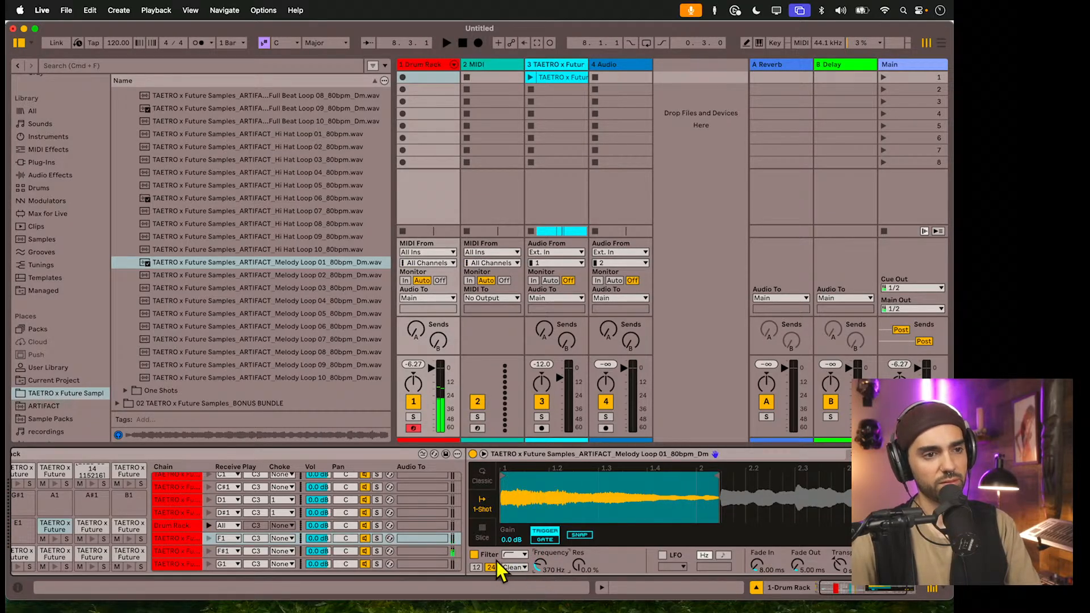
- Apply a high-pass filter to the F#1 melody slice and tune its cutoff frequency by ear
left_click(91, 528)
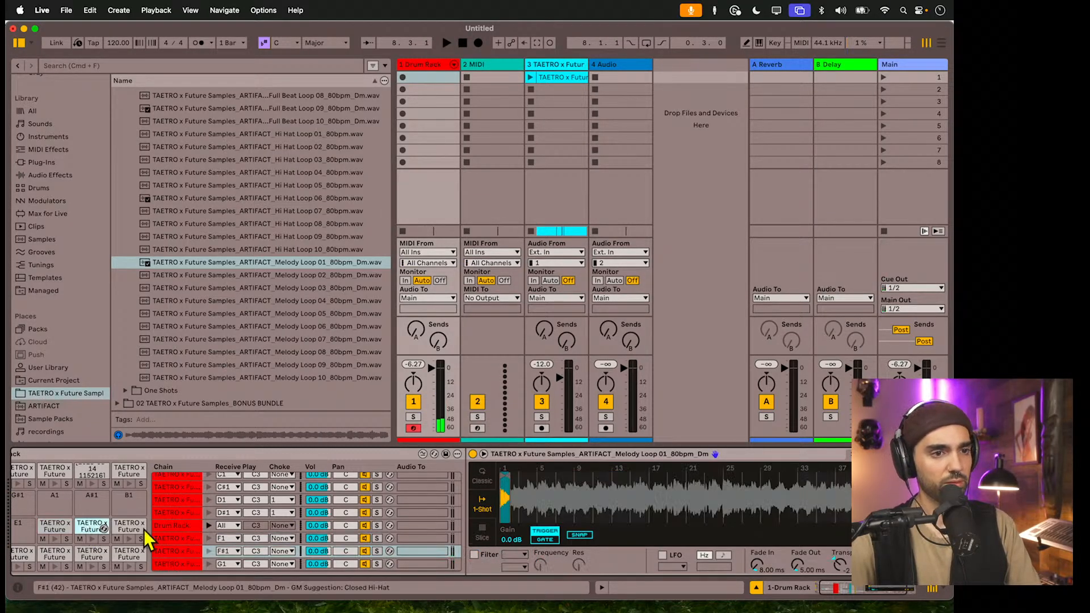
left_click(475, 554)
left_click(522, 554)
left_click(517, 580)
left_click_drag(541, 566, 538, 566)
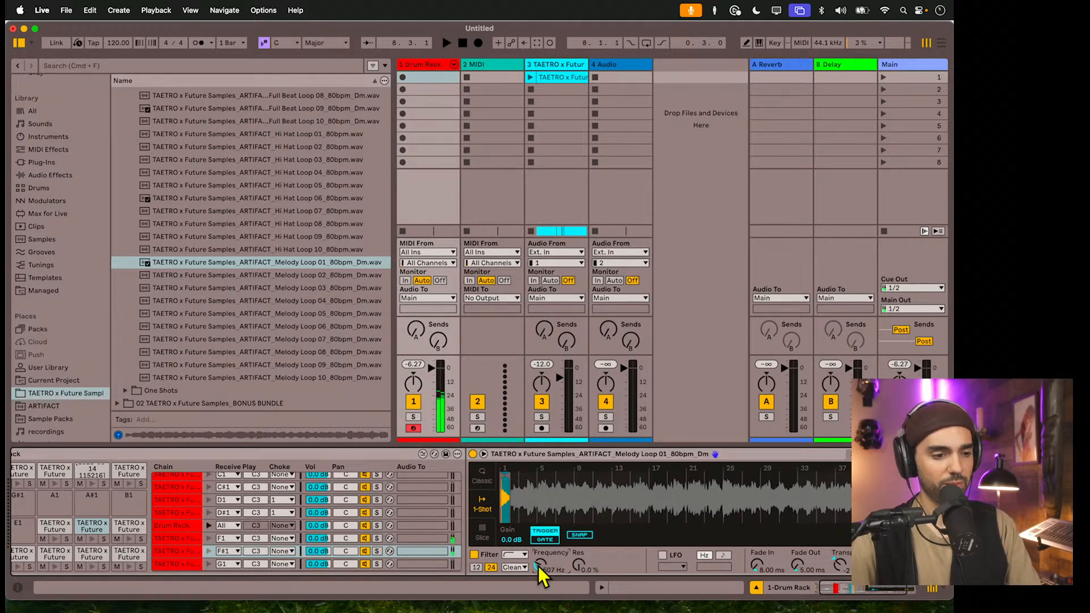
left_click_drag(539, 565, 540, 565)
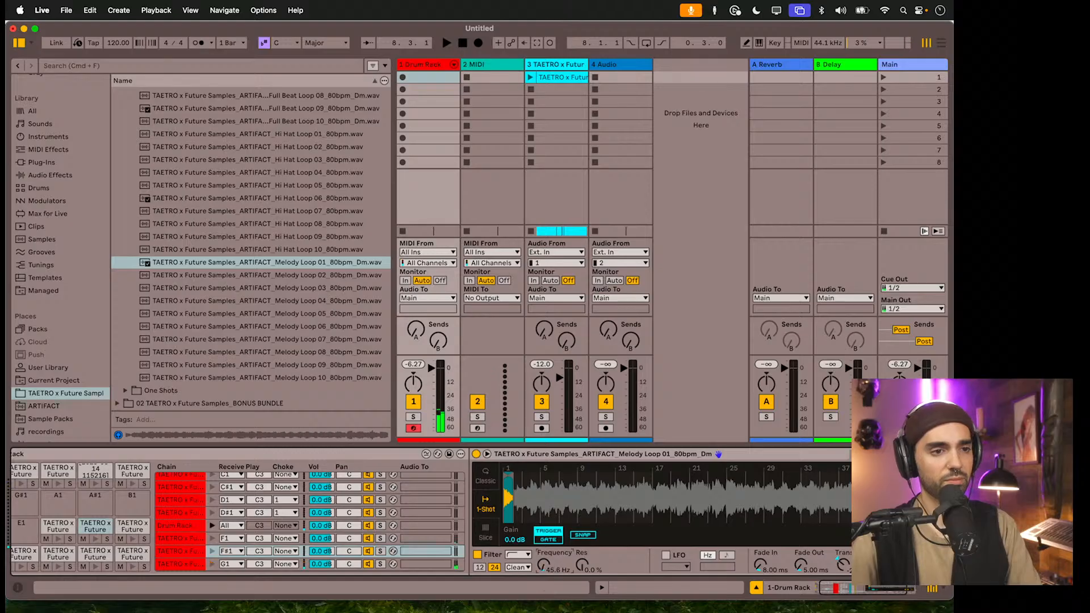
- Set the high-pass filter cutoff of the G1 melody slice to 334 Hz
left_click(129, 527)
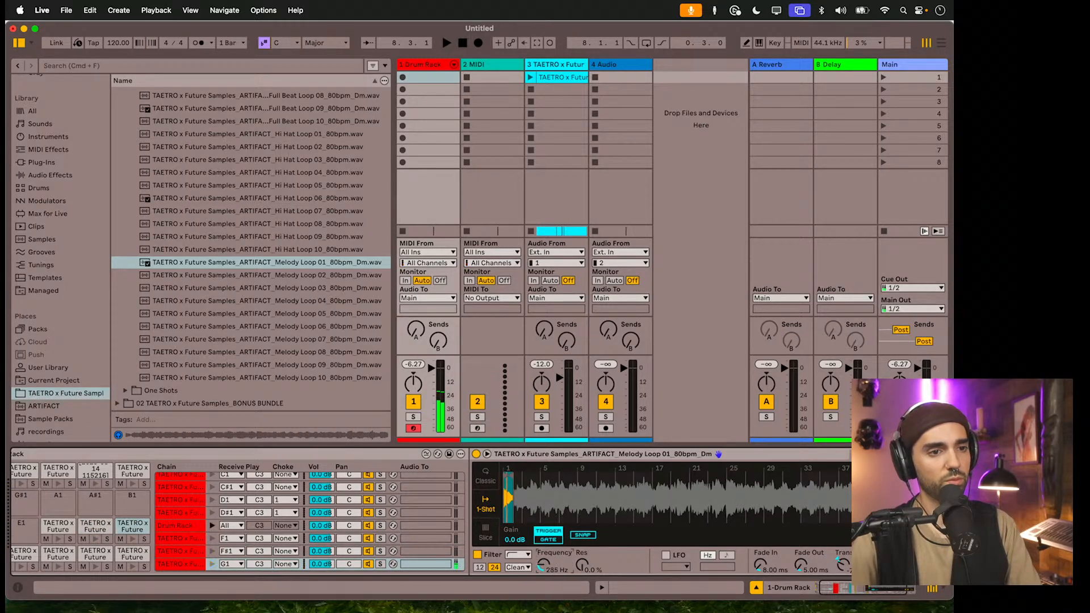
mouse_move(539, 563)
left_mouse_down()
mouse_move(540, 550)
mouse_move(541, 572)
left_mouse_up()
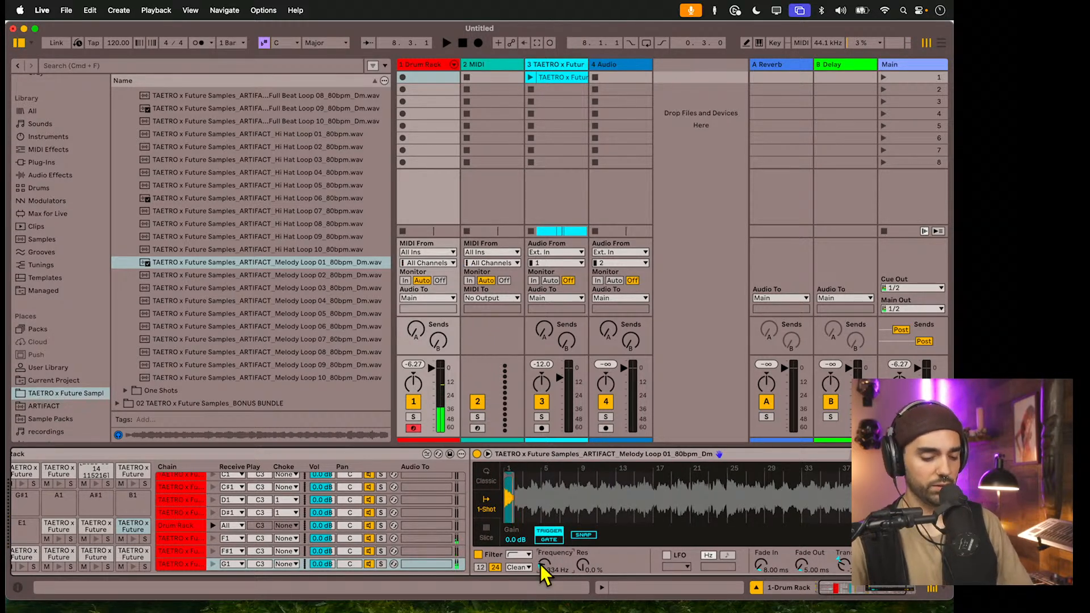
scroll(540, 565, "left", 2)
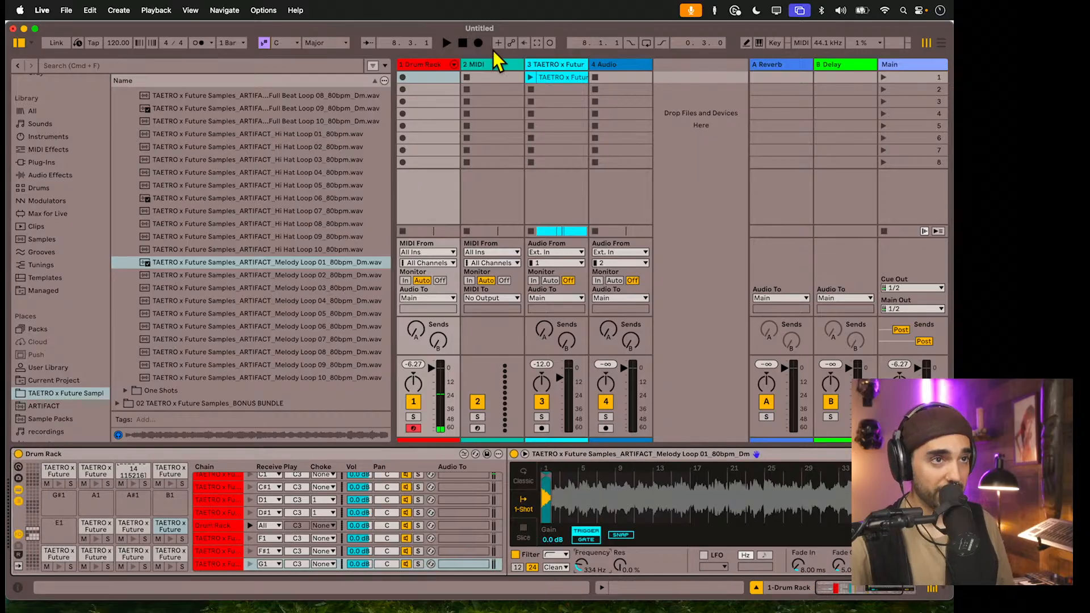
- Unfold the Drum Rack's chains in the mixer and hide the browser to make room for them
left_click(454, 64)
scroll(482, 81, "right", 3)
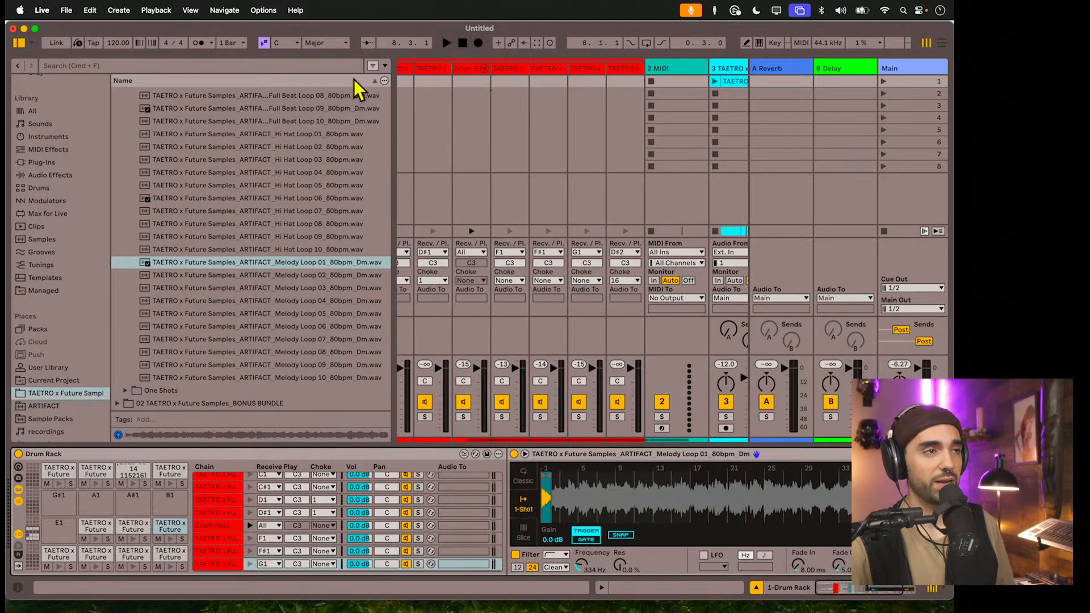
left_click(19, 44)
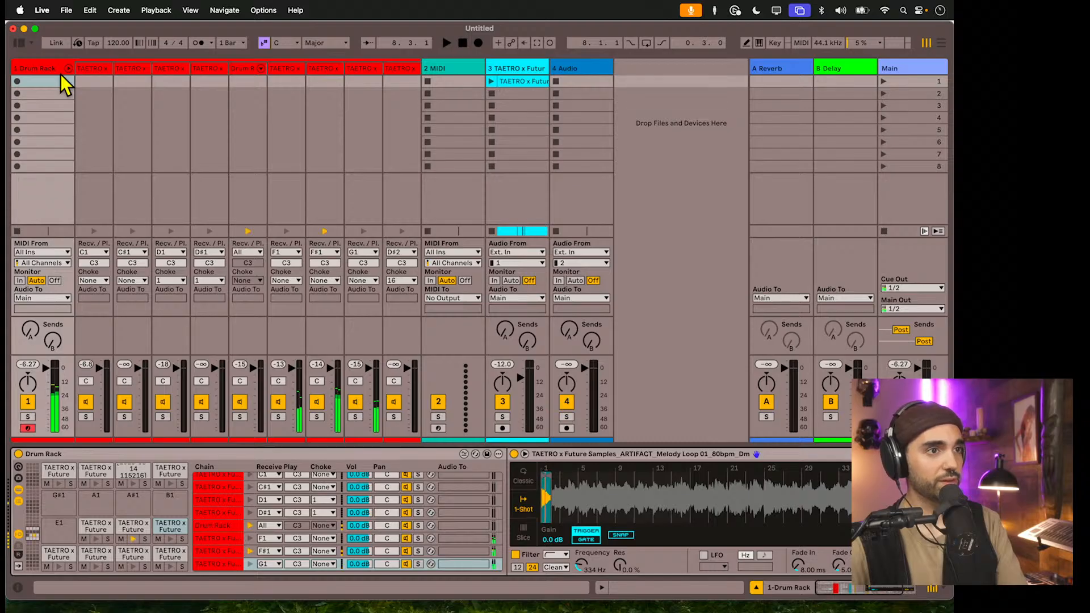
- Group the F1, F#1 and G1 melody chains into a nested Drum Rack
left_click(283, 68)
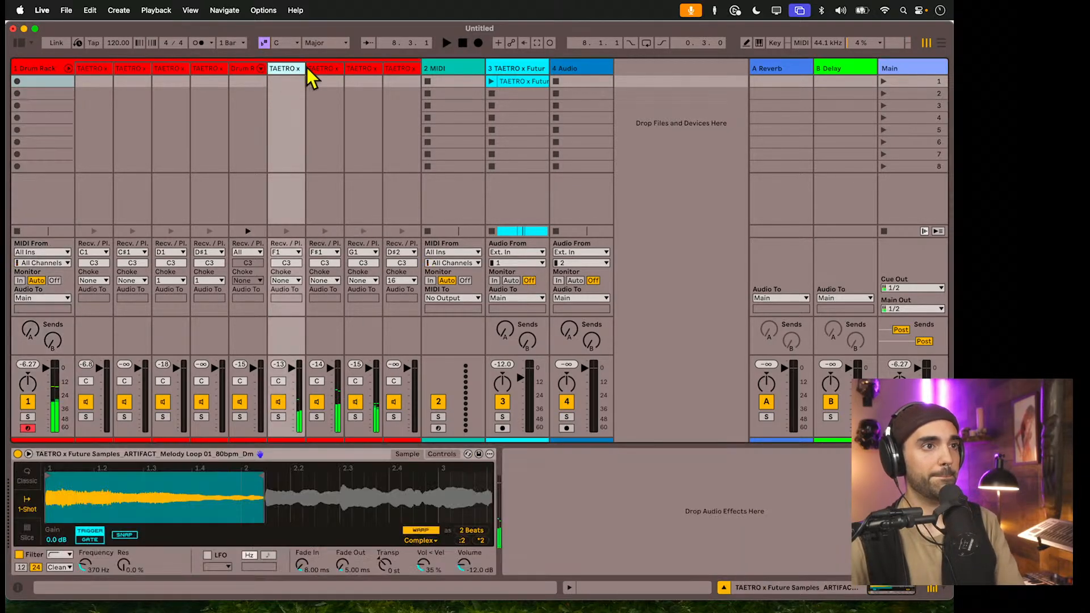
right_click(366, 72)
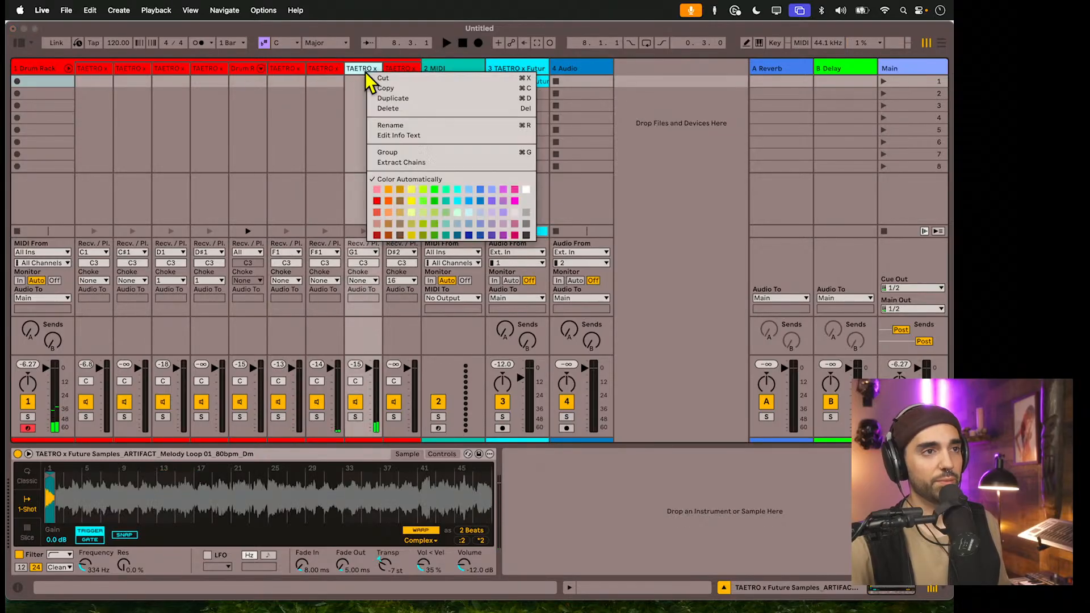
left_click(410, 152)
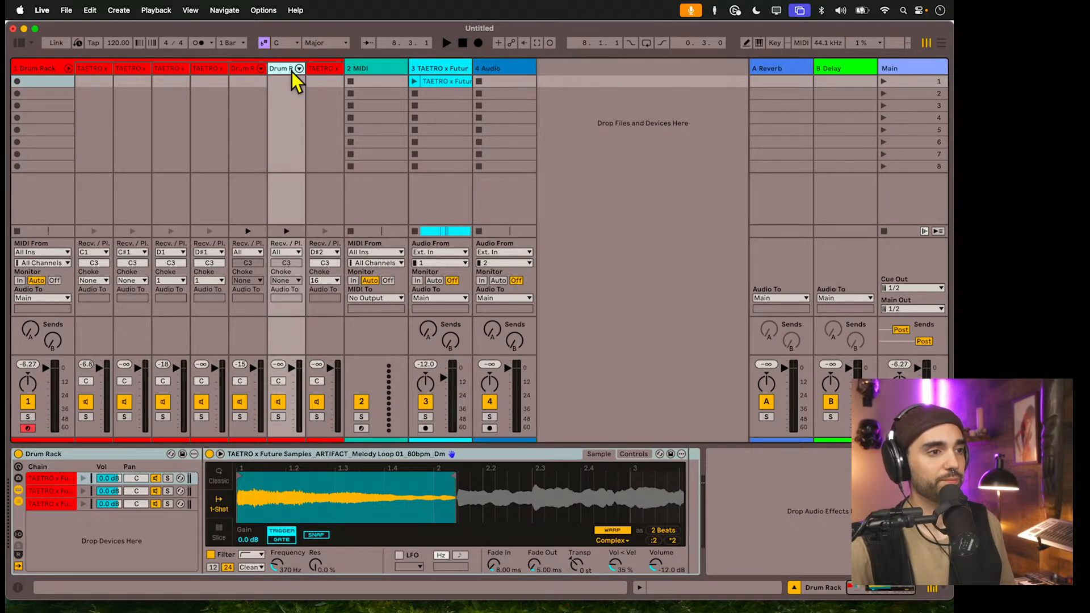
- Copy the Delay effect from the nested chord rack and paste it into the nested melody rack
left_click(323, 69)
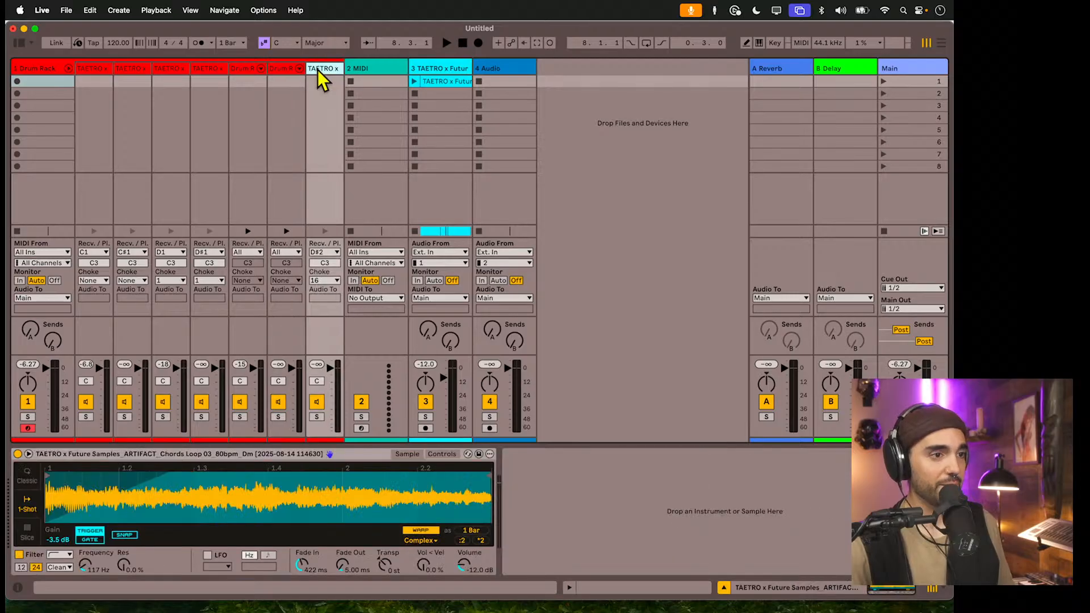
left_click(43, 69)
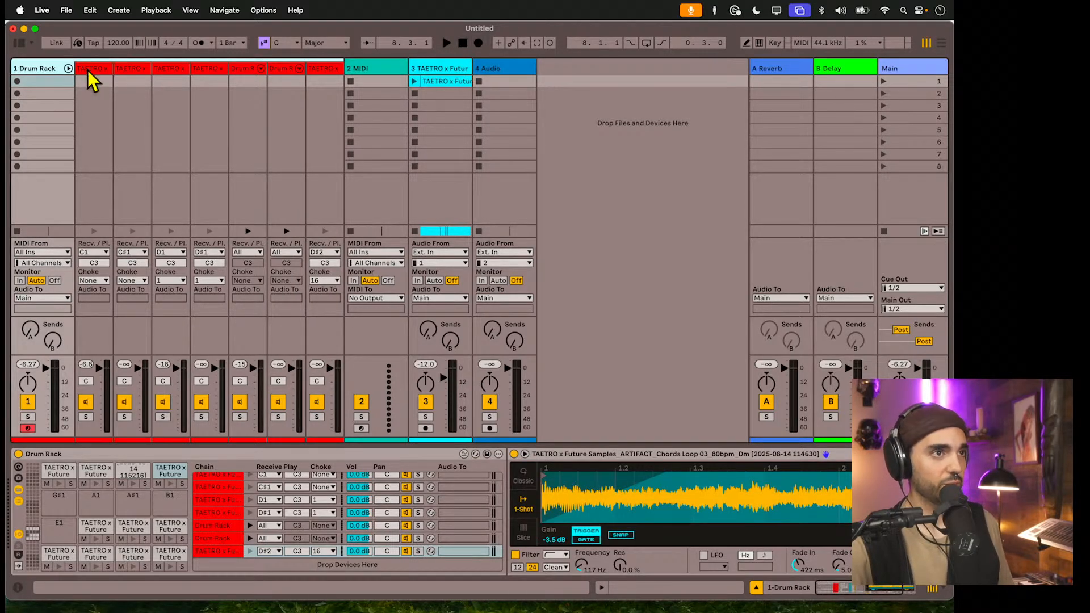
left_click(247, 70)
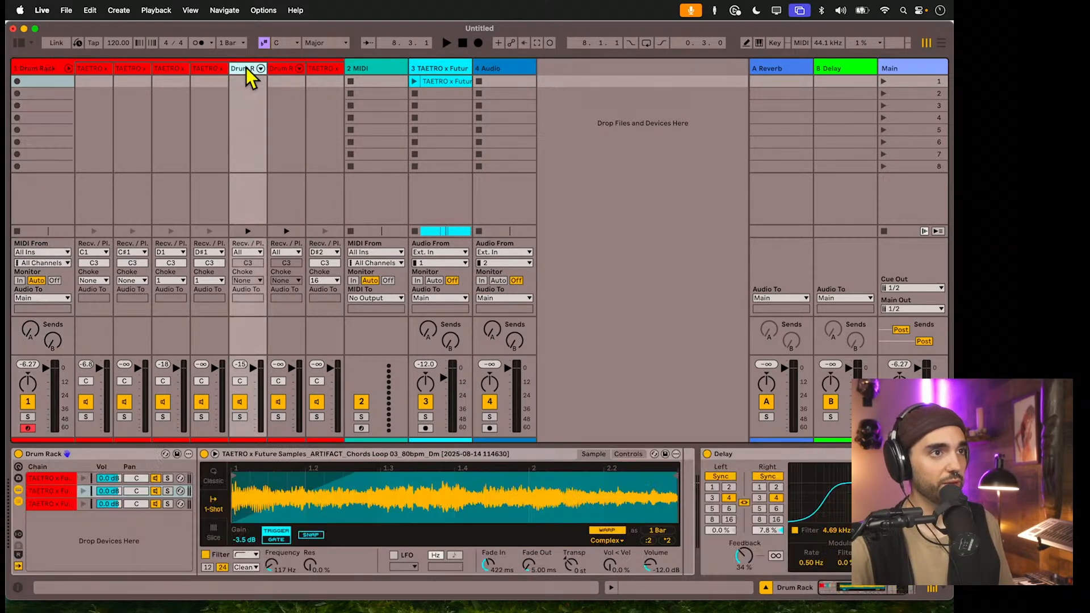
left_click(491, 454)
left_click(781, 468)
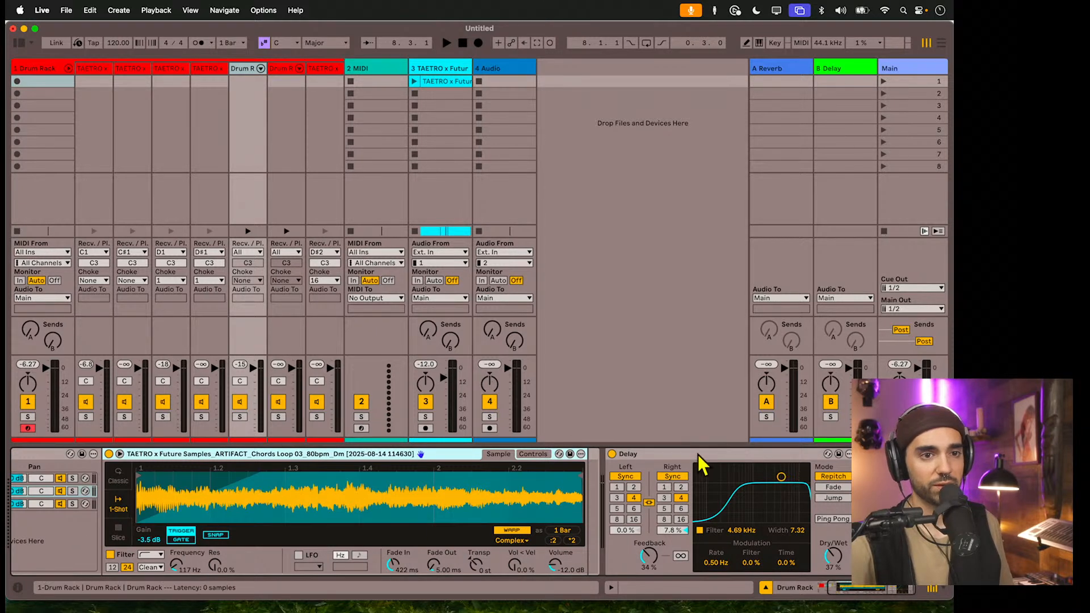
left_click(773, 456)
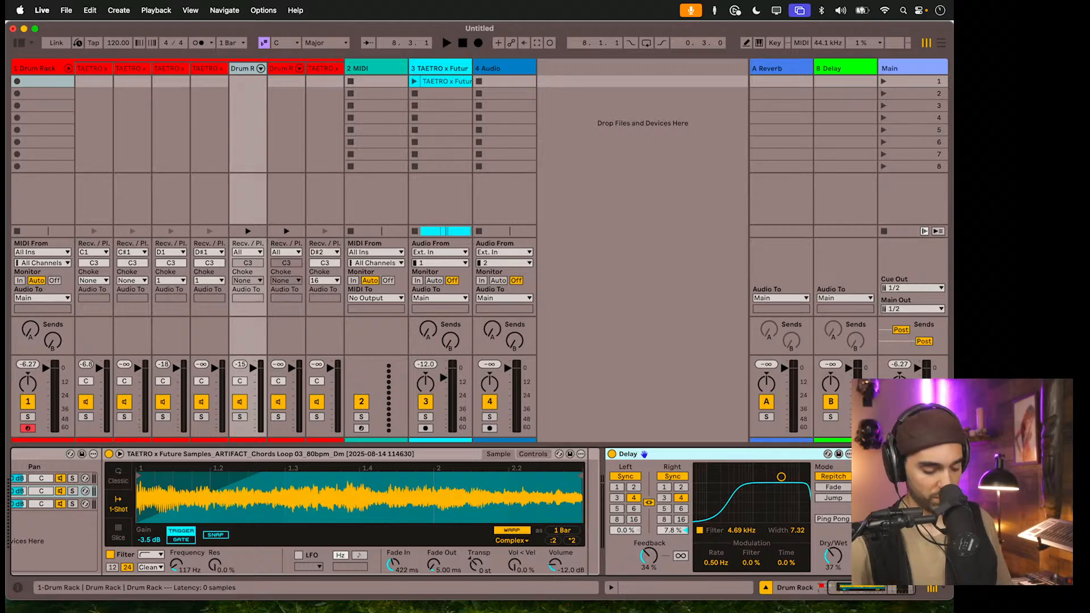
left_click(283, 69)
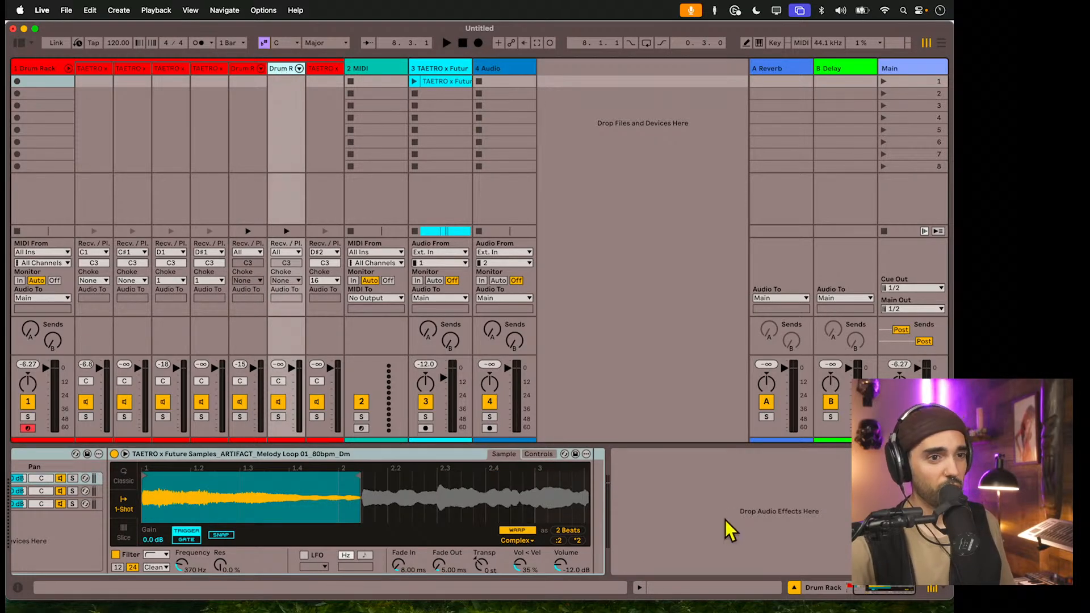
key("super+v")
scroll(718, 517, "right", 2)
scroll(718, 517, "left", 4)
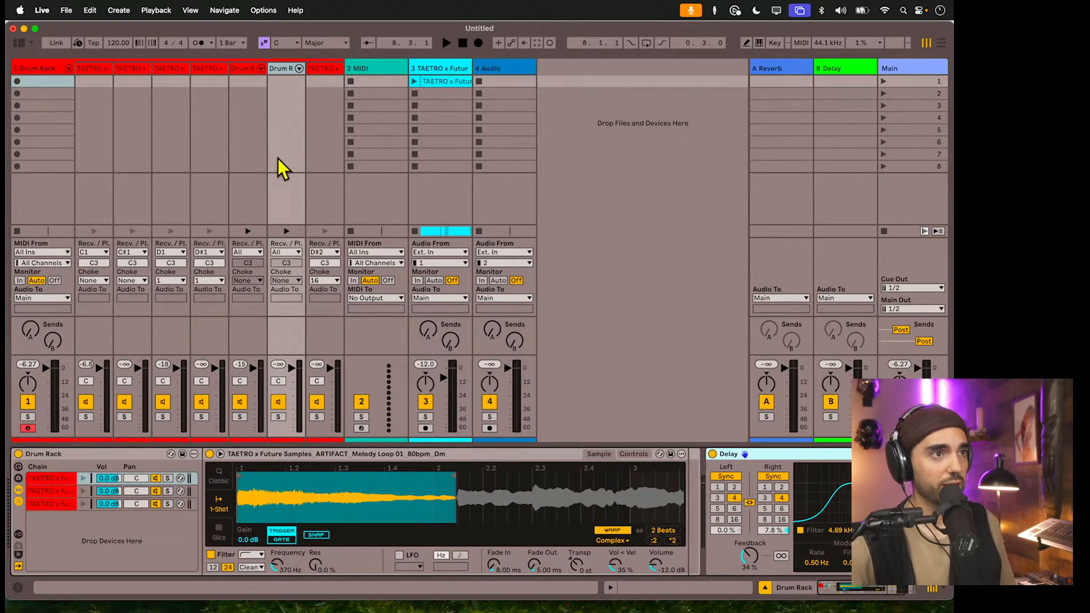
- Rename the nested chord rack CHORDS and the nested melody rack MELODY
left_click(247, 71)
key("super+v")
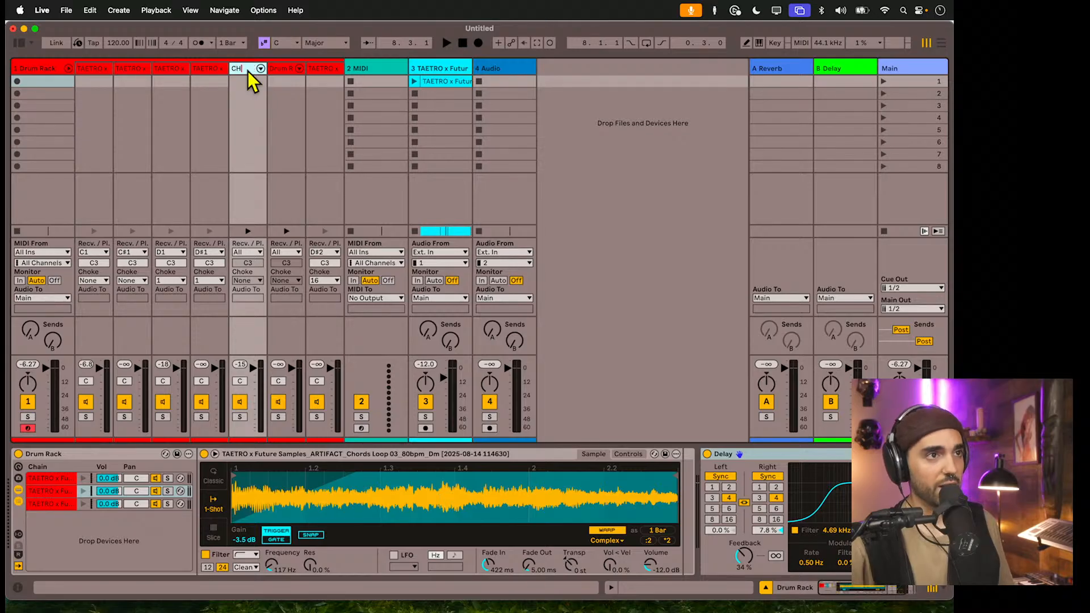
left_click(291, 72)
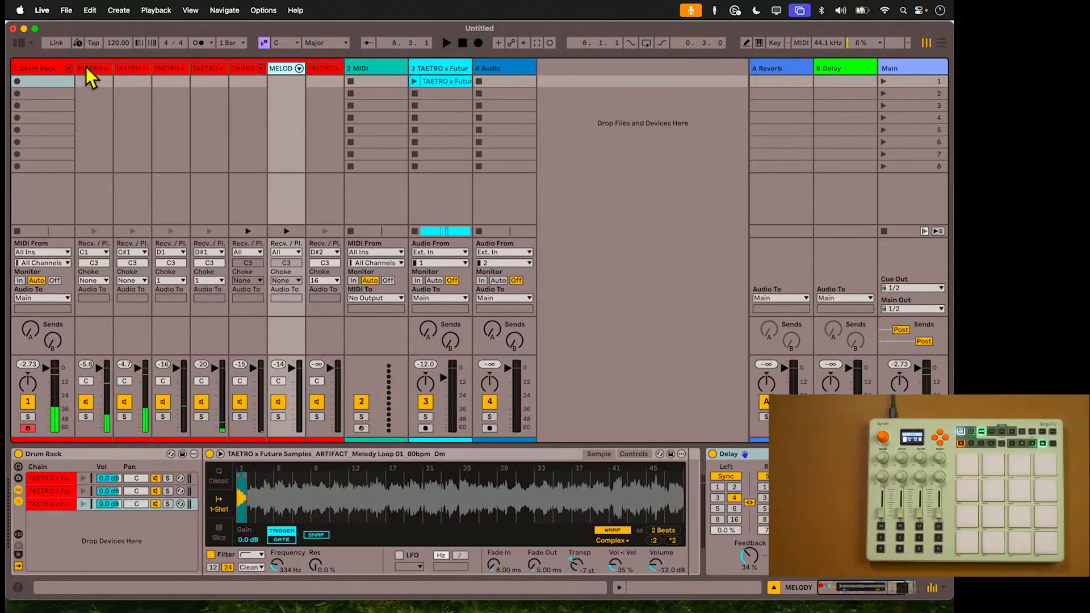
left_click(103, 77)
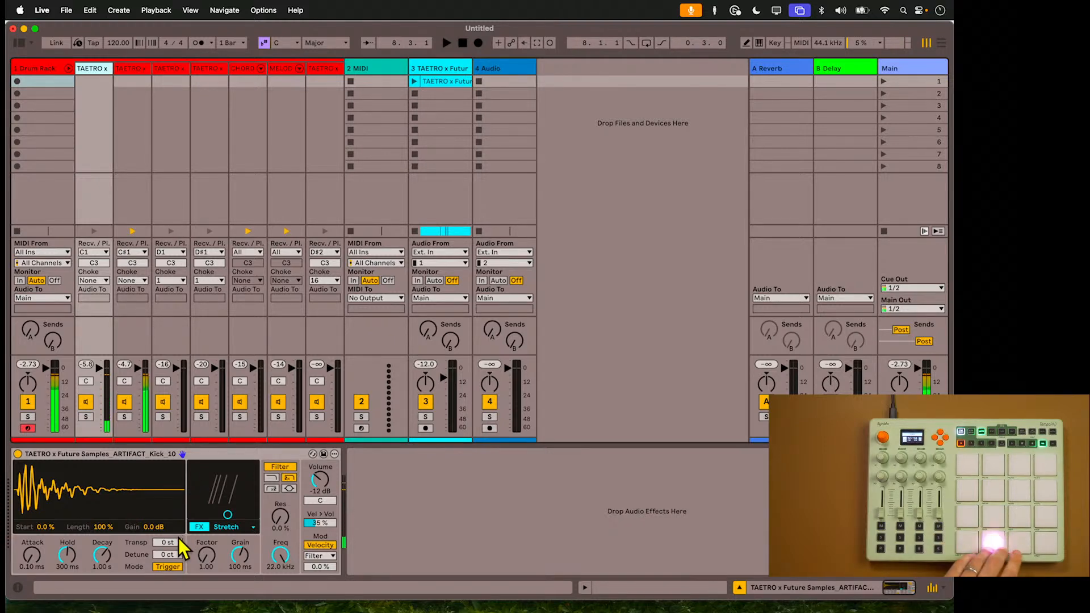
left_click(138, 79)
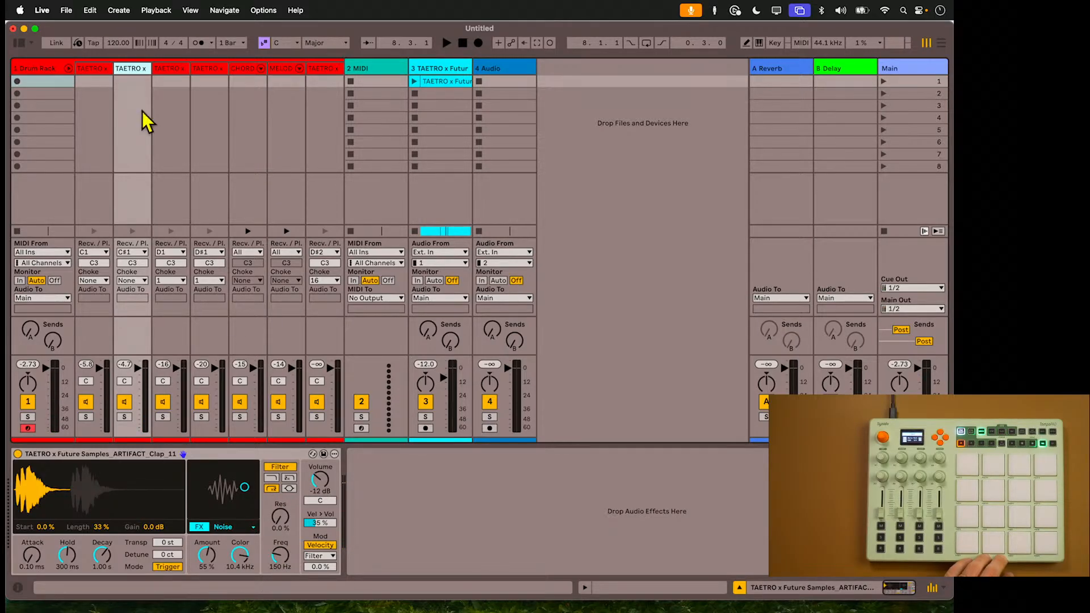
left_click(91, 68)
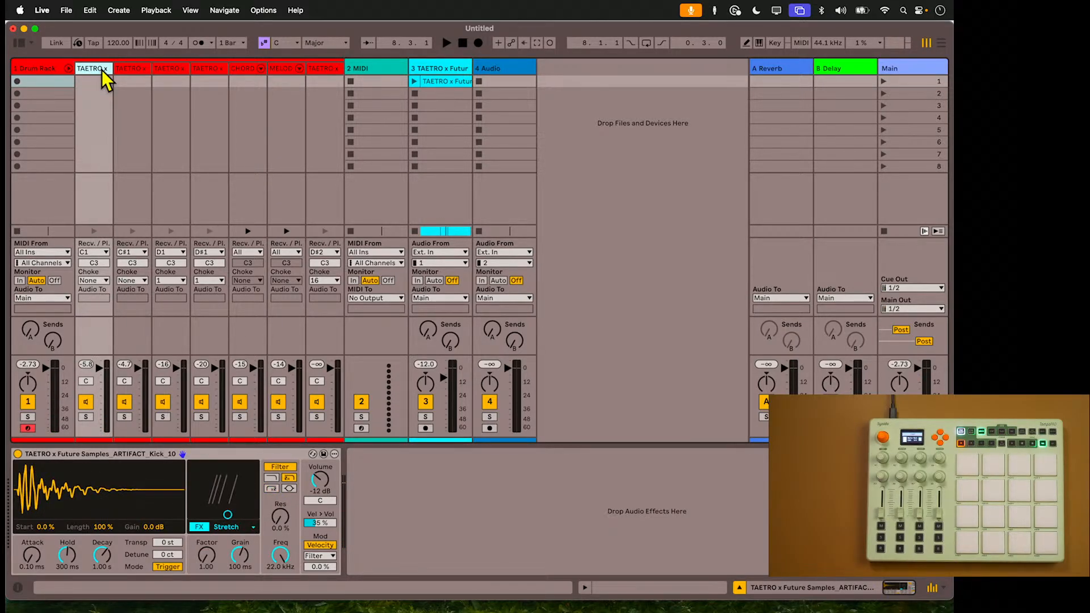
- Create a return chain in the main Drum Rack and name it DRUMS
left_click(57, 69)
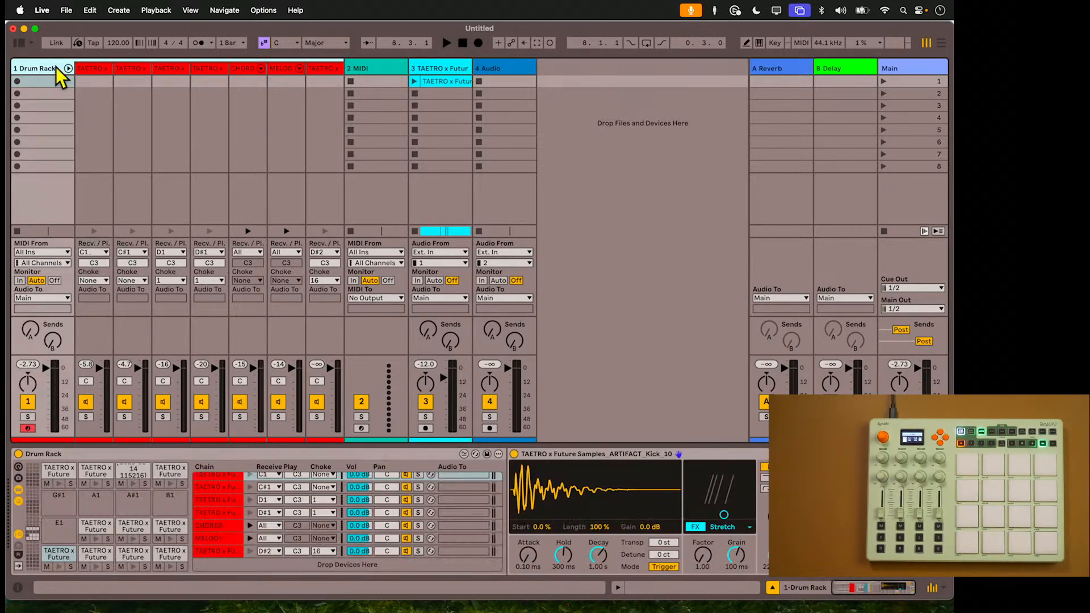
left_click(333, 562)
scroll(324, 549, "down", 1)
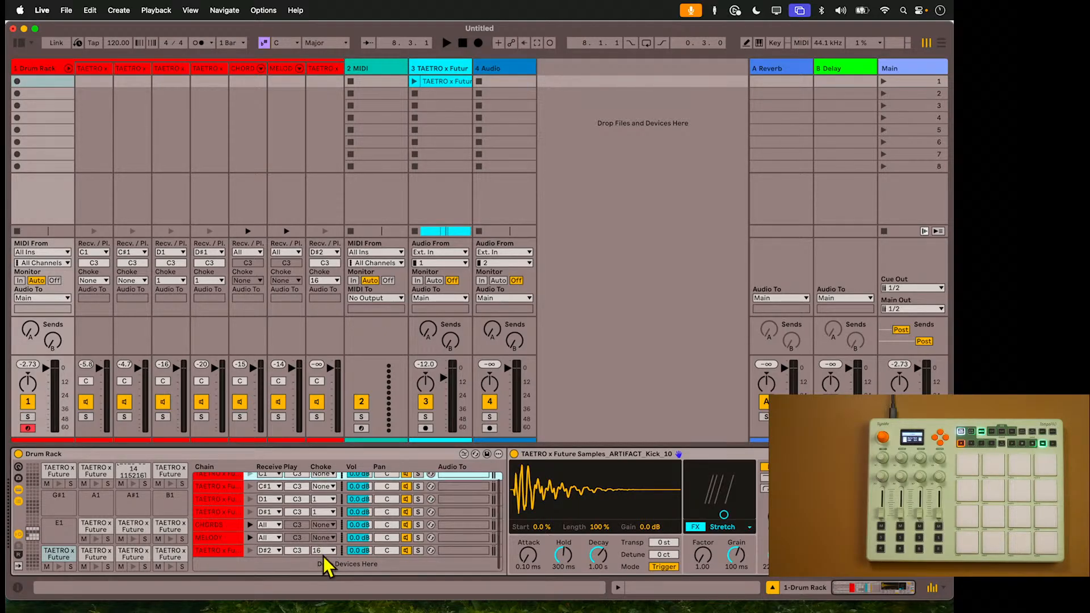
left_click(19, 555)
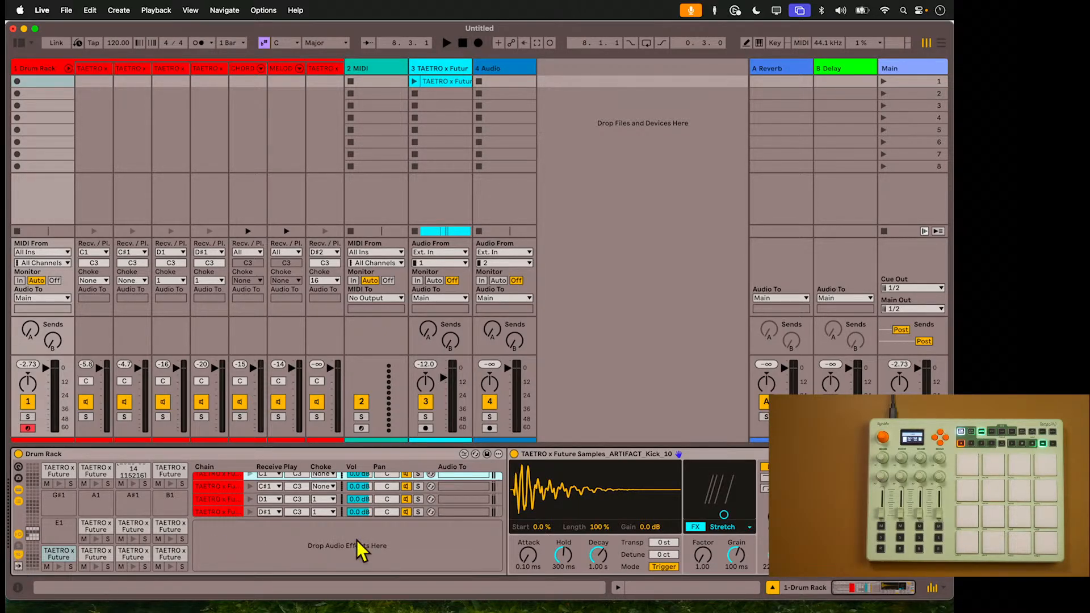
right_click(341, 544)
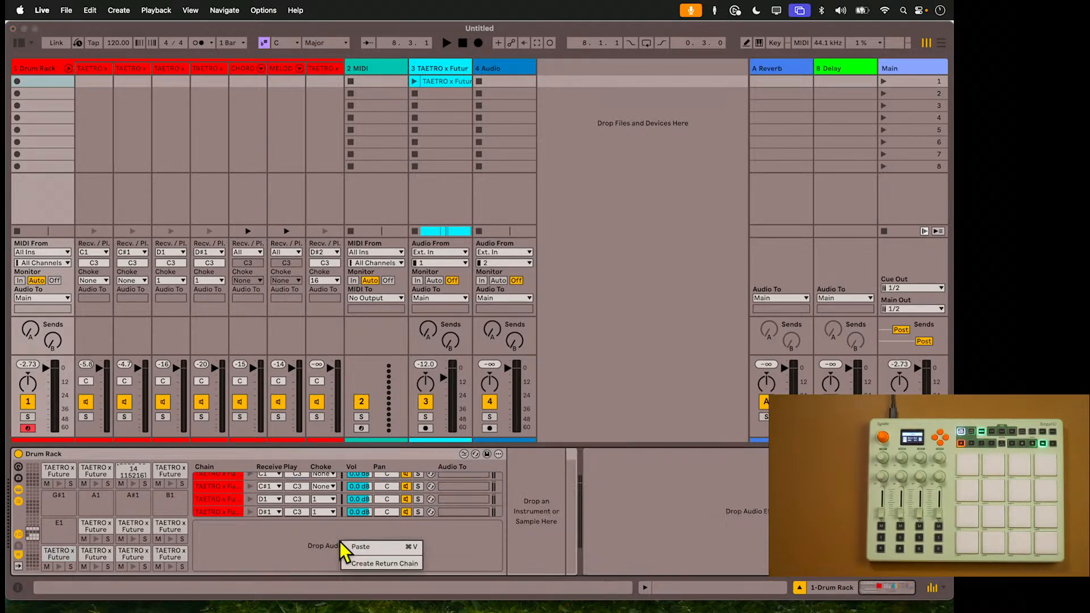
left_click(373, 564)
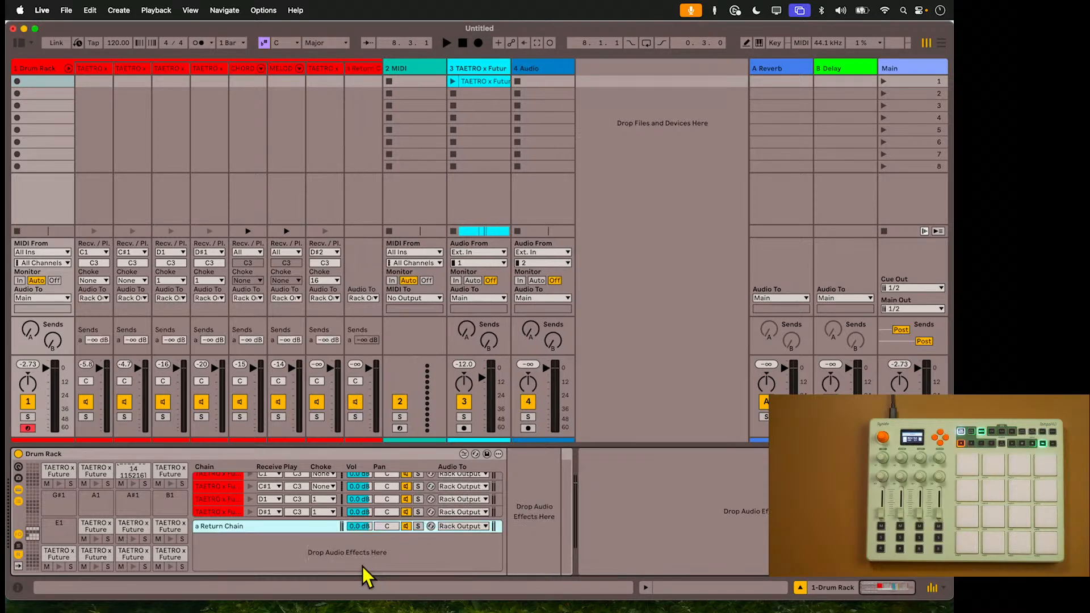
double_click(267, 529)
type("DRUMS")
key("Return")
- Route the audio output of the C1 kick, C#1 clap and D1 closed hi-hat chains to the DRUMS return chain
scroll(331, 492, "up", 1)
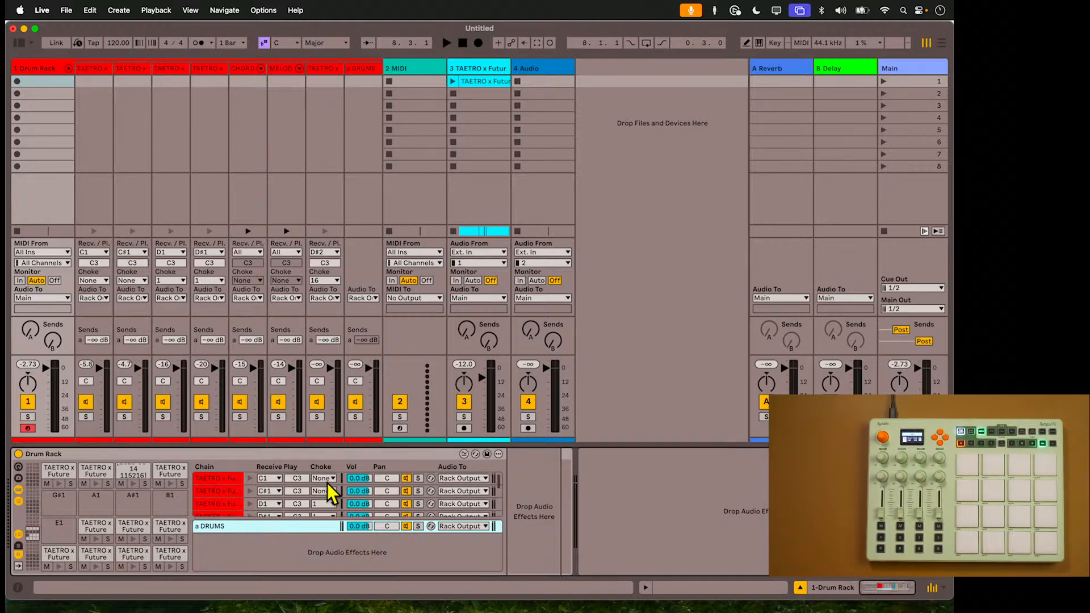
left_click(469, 480)
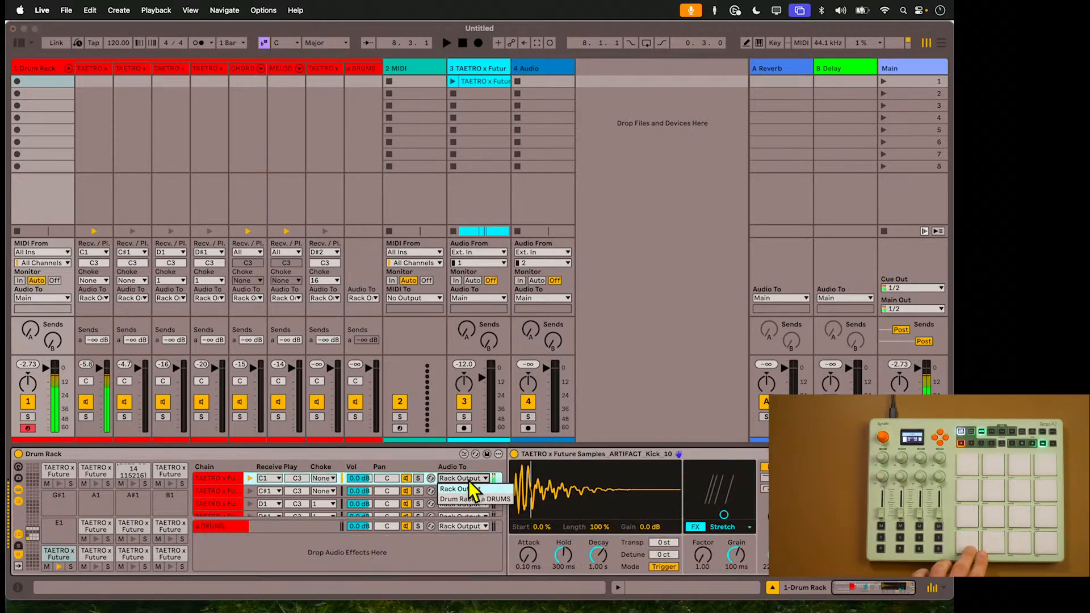
left_click(474, 499)
left_click(472, 491)
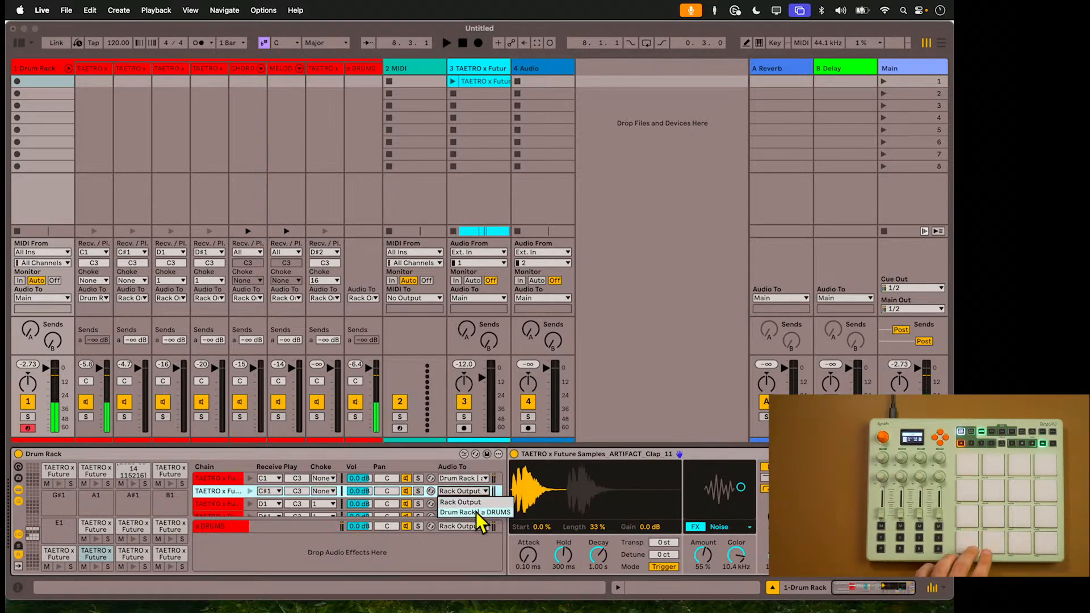
left_click(477, 513)
left_click(475, 505)
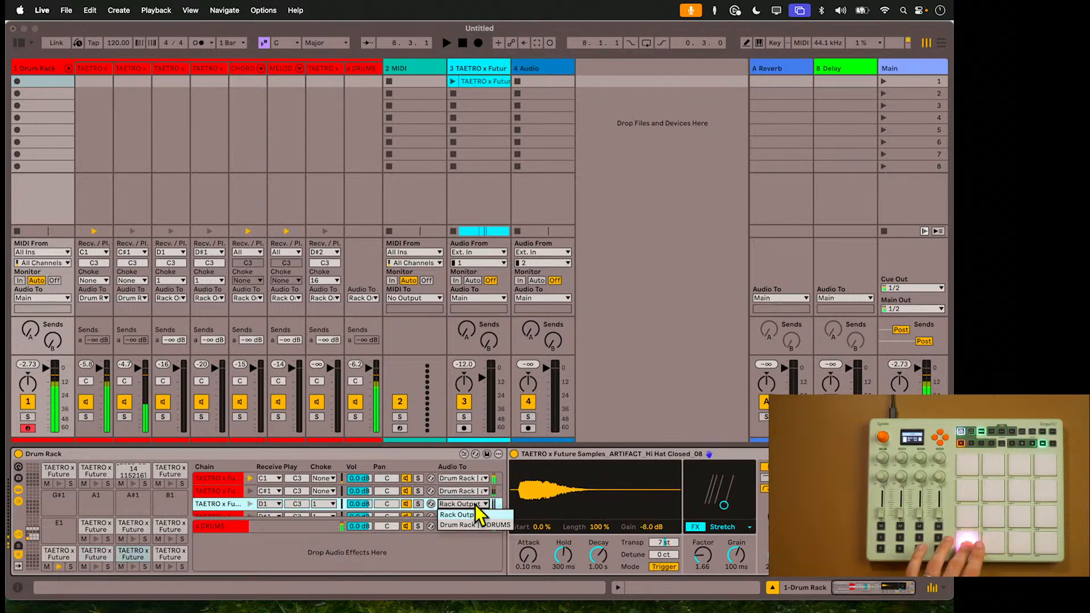
left_click(476, 526)
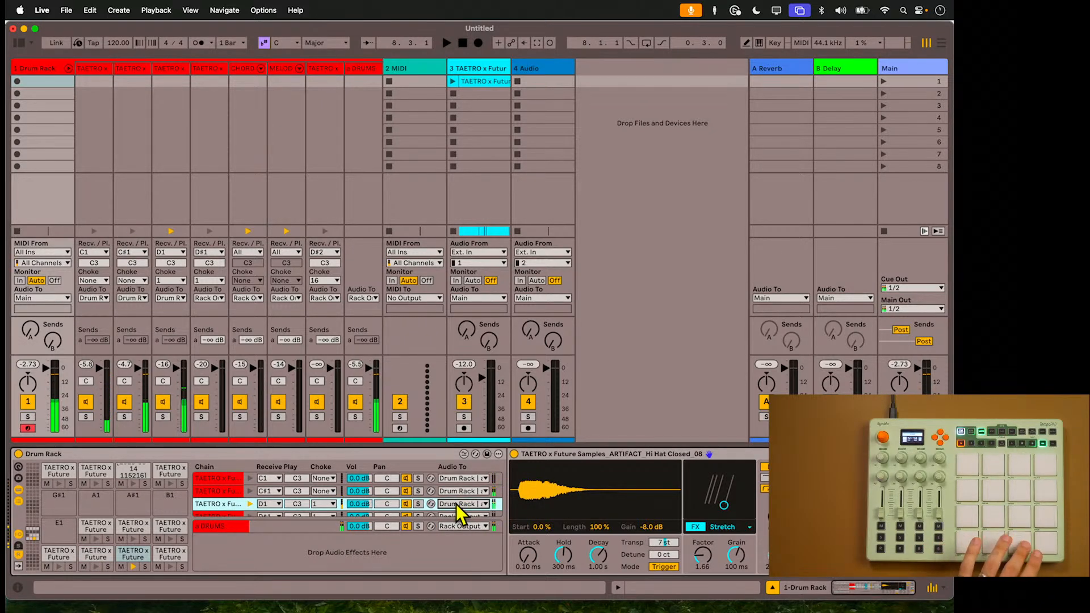
- Route the audio output of the D#1 open hi-hat chain to the DRUMS return chain
scroll(456, 504, "down", 3)
left_click(459, 482)
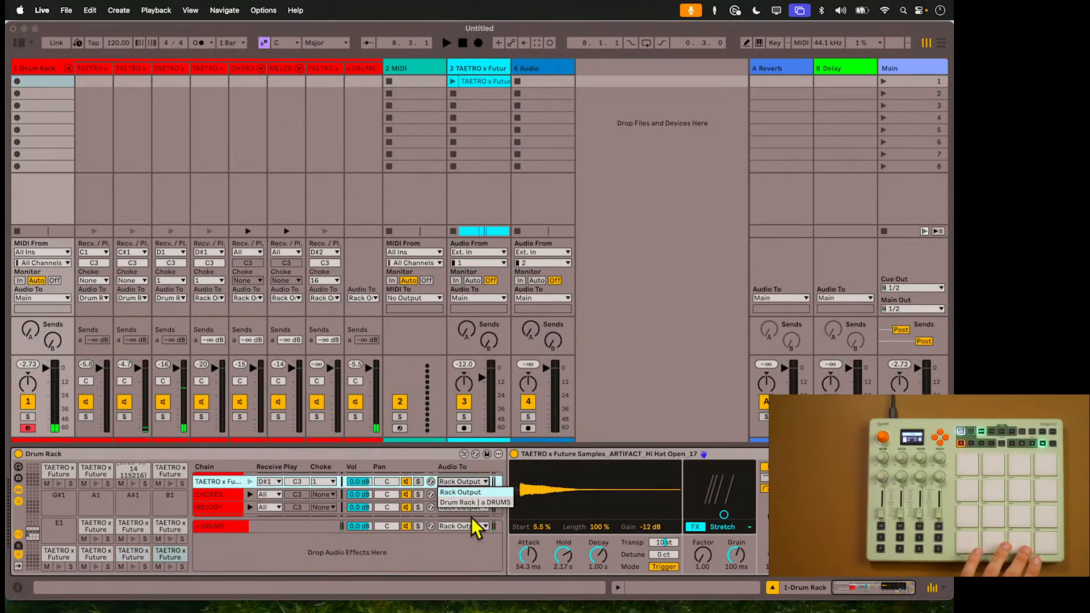
left_click(465, 503)
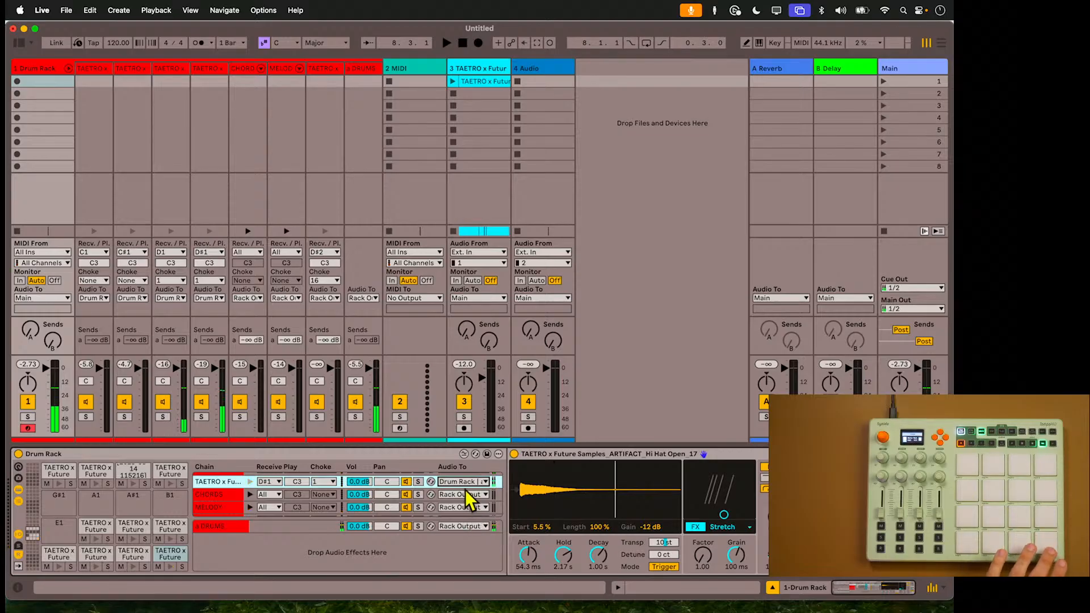
left_click(467, 493)
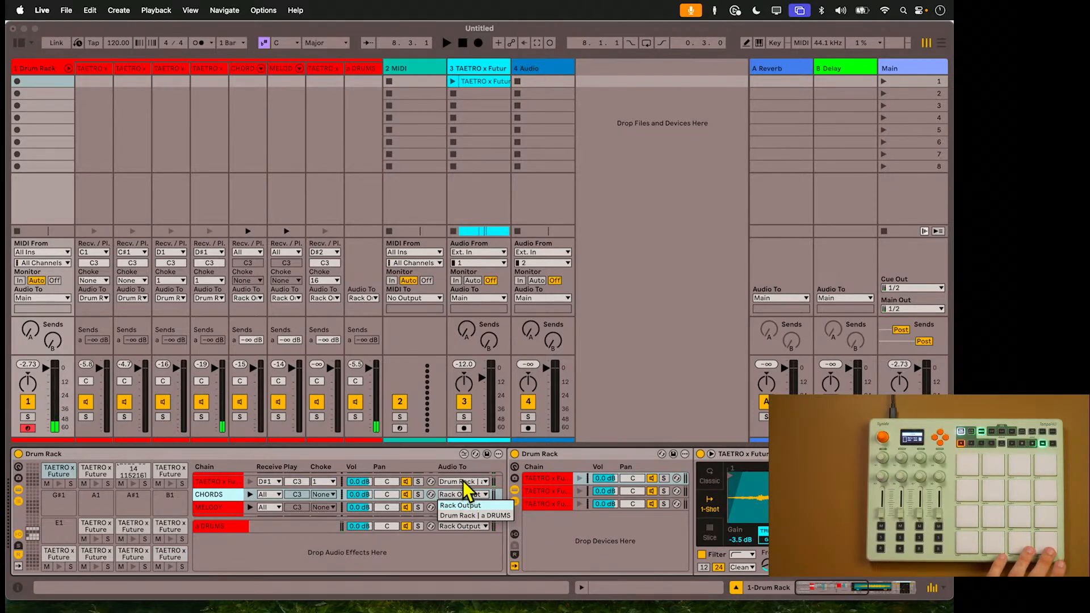
left_click(461, 506)
scroll(465, 504, "up", 2)
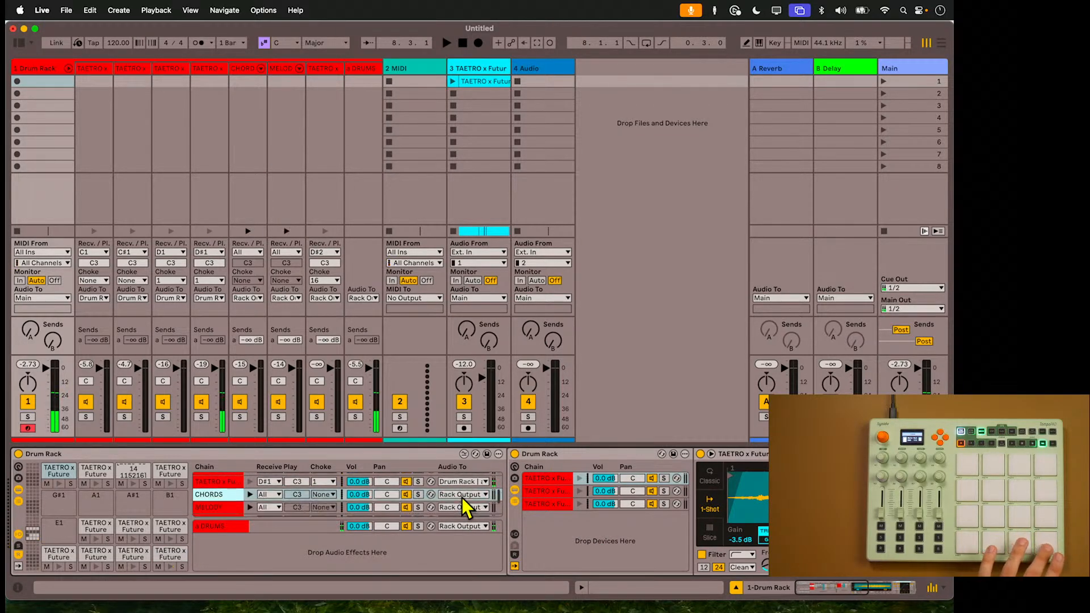
scroll(465, 504, "down", 3)
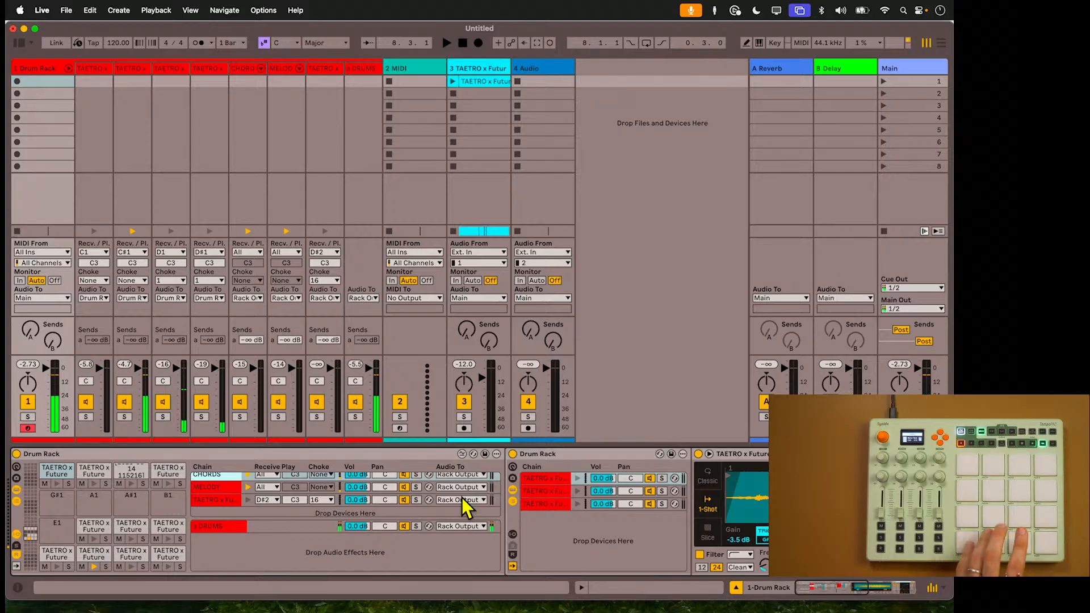
scroll(465, 504, "up", 4)
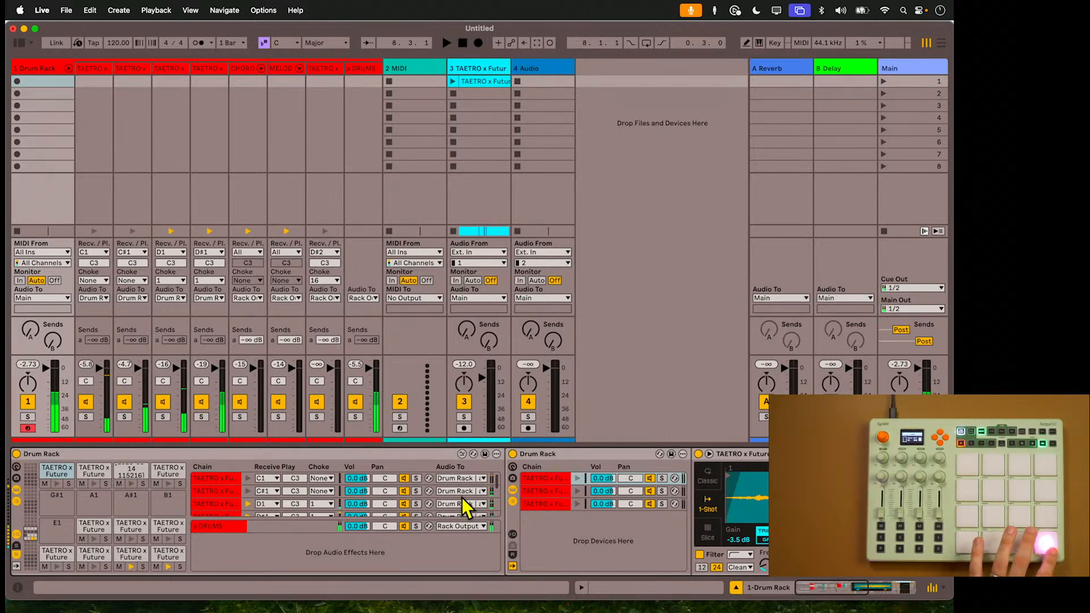
- Find EQ Eight among the audio effects and add it to the DRUMS return chain
left_click(274, 529)
left_click(18, 44)
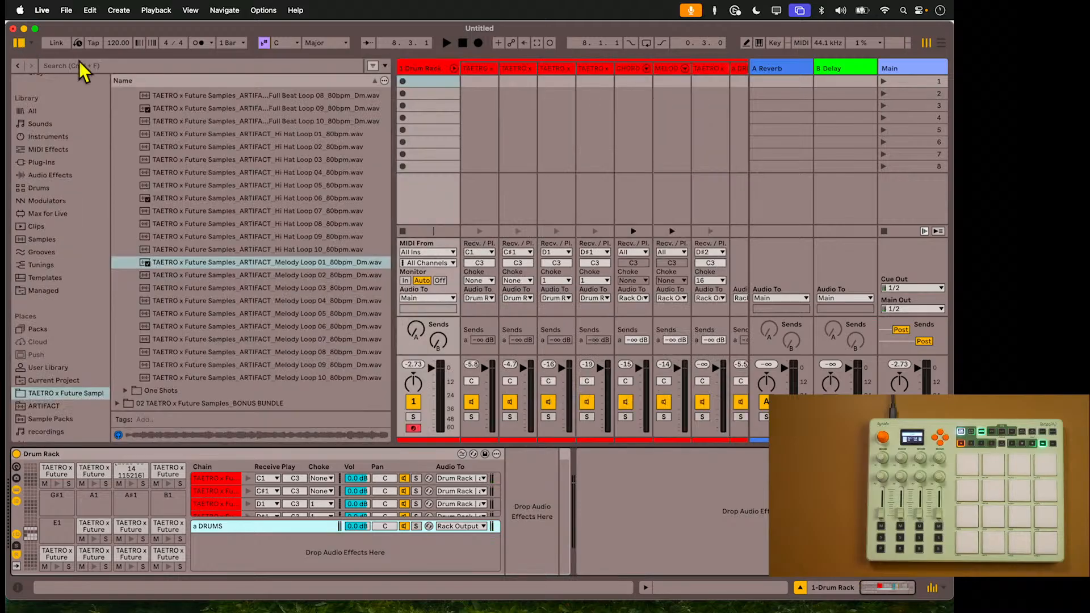
left_click(65, 176)
left_click(97, 64)
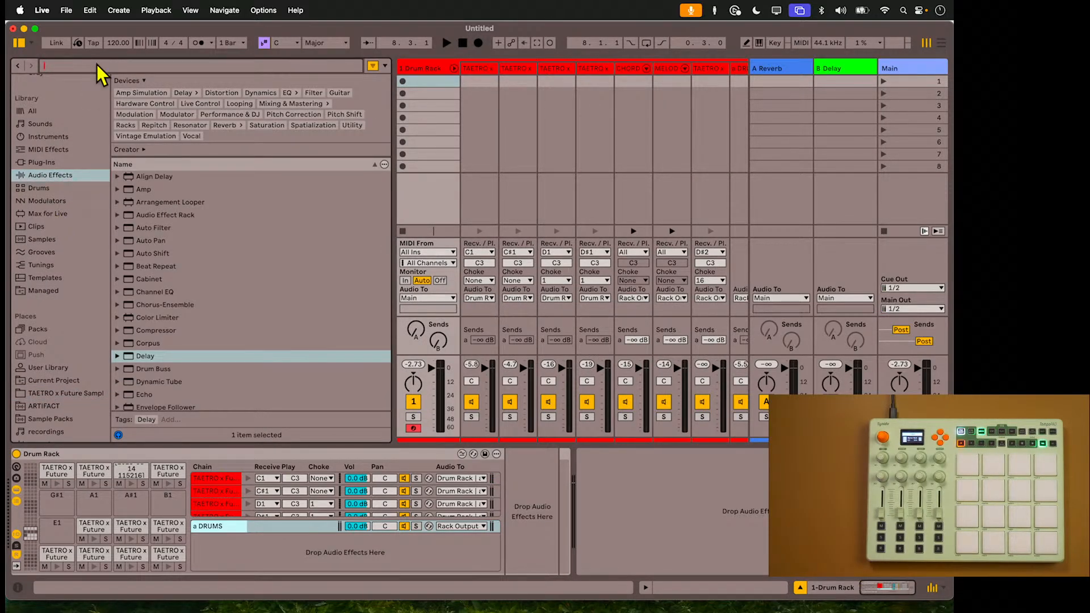
type("eq")
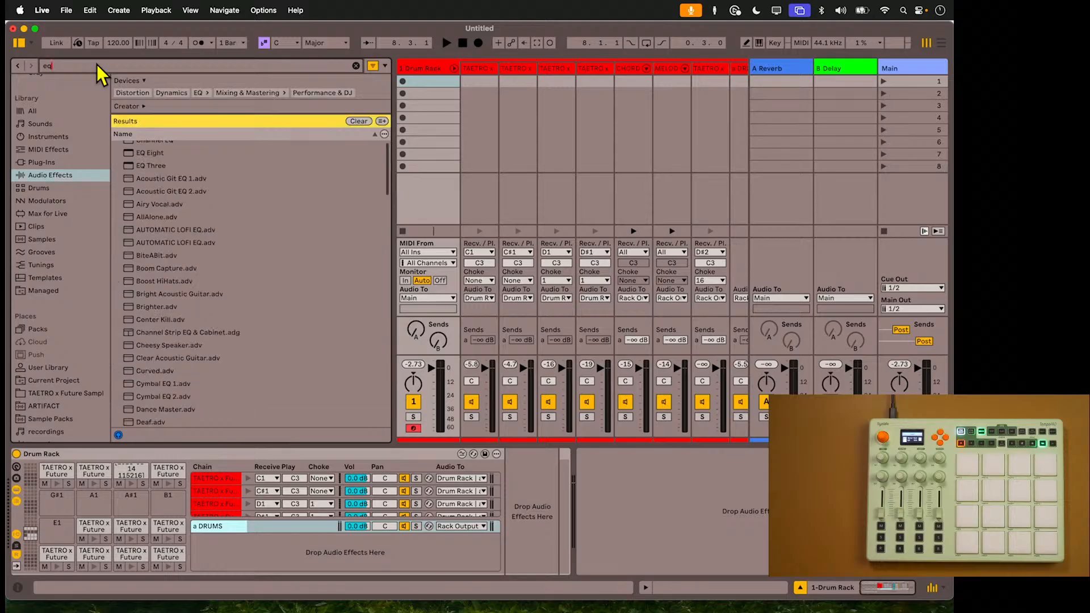
left_click_drag(145, 160, 305, 528)
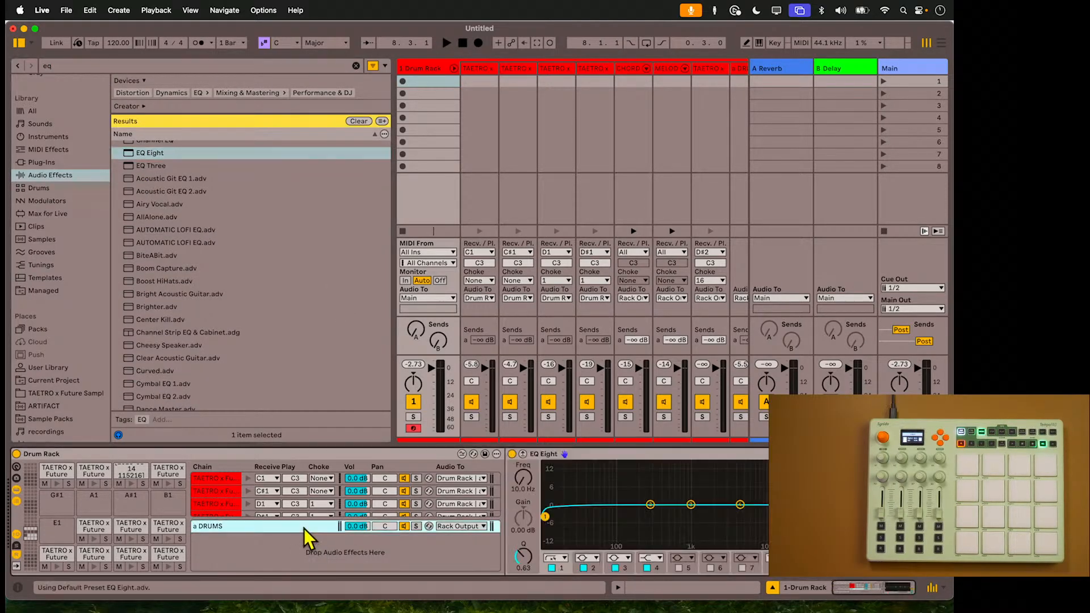
- Enable band 8 of the DRUMS EQ Eight as a high cut at about 7.91 kHz with a Q of 1.15
left_click(774, 568)
left_click_drag(791, 517, 726, 508)
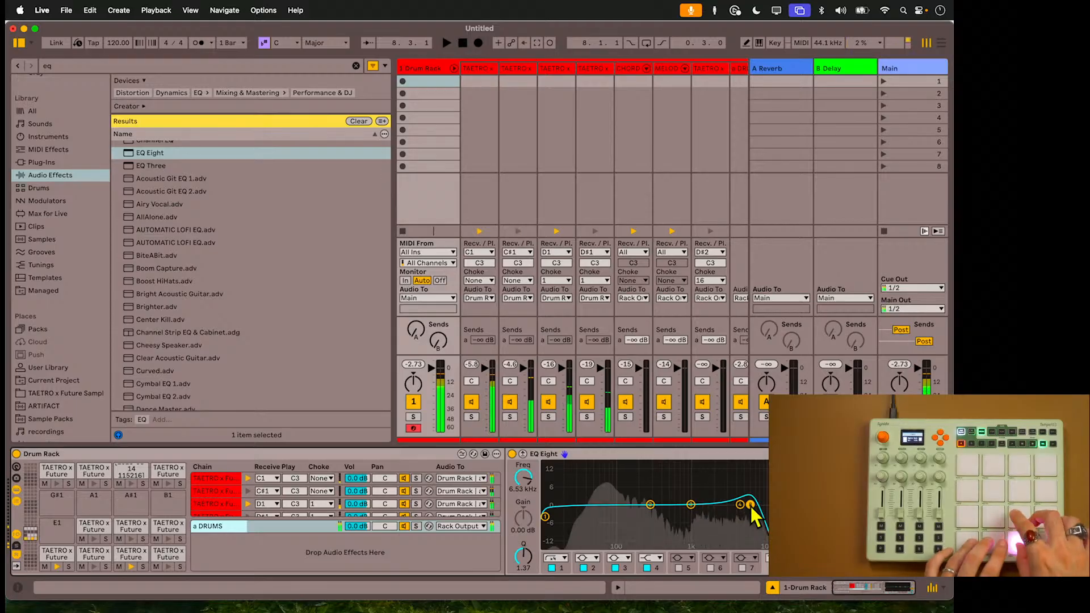
left_click_drag(751, 505, 751, 507)
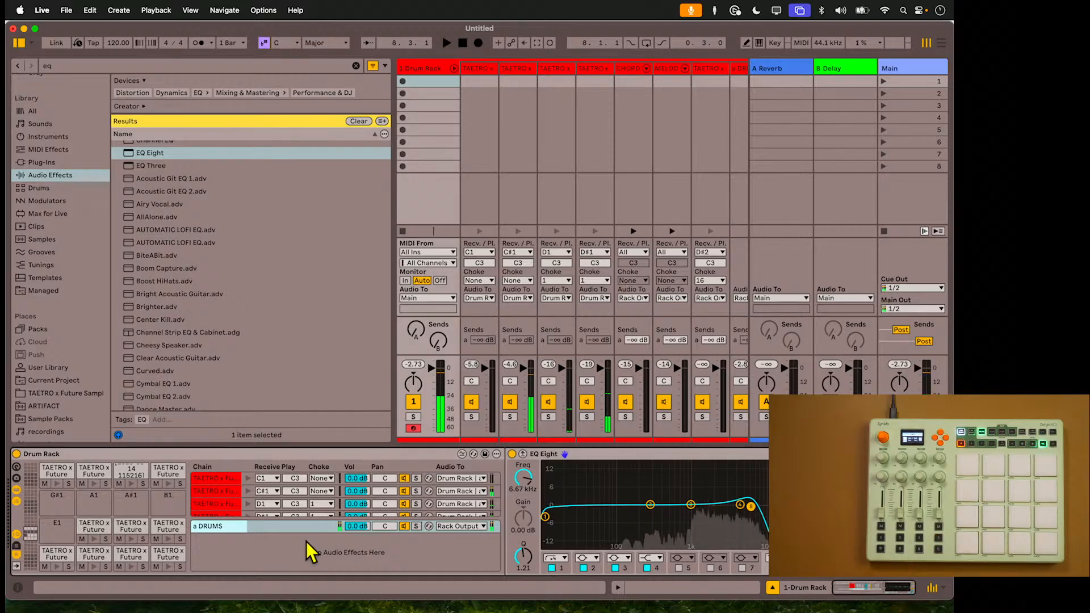
left_click_drag(755, 520, 757, 519)
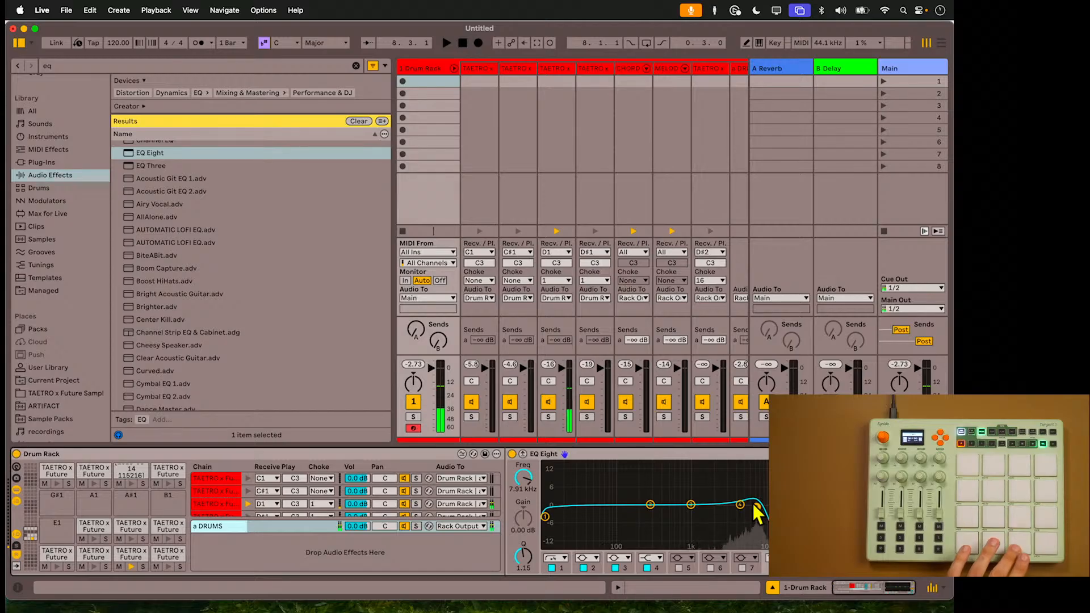
- Raise the Drum Rack track's send to the Reverb return to about -31 dB
mouse_move(415, 330)
left_mouse_down()
mouse_move(415, 313)
mouse_move(418, 336)
left_mouse_up()
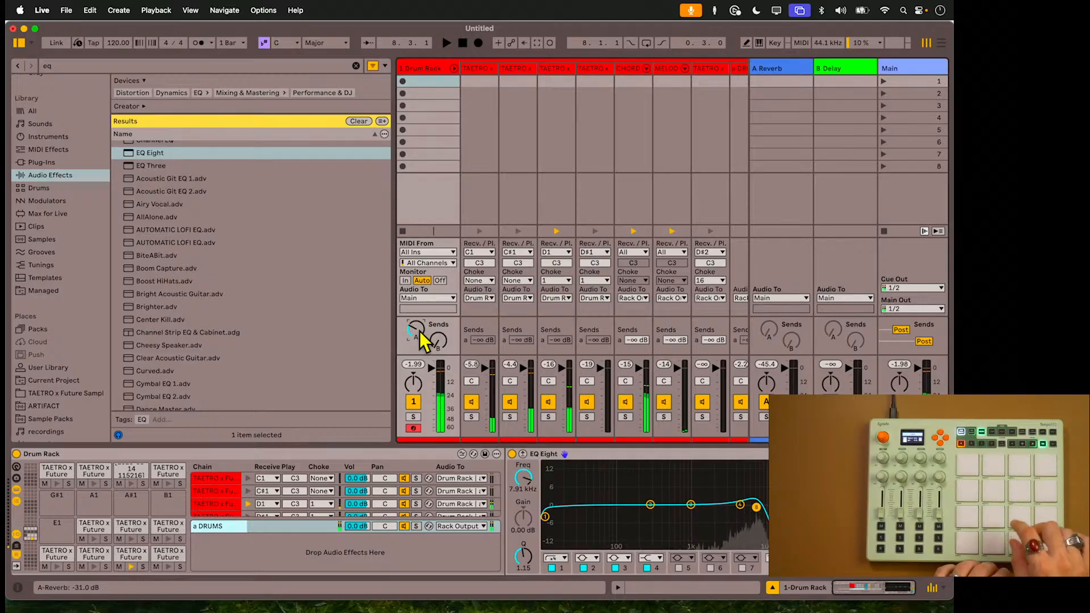
scroll(598, 311, "right", 5)
scroll(597, 311, "right", 2)
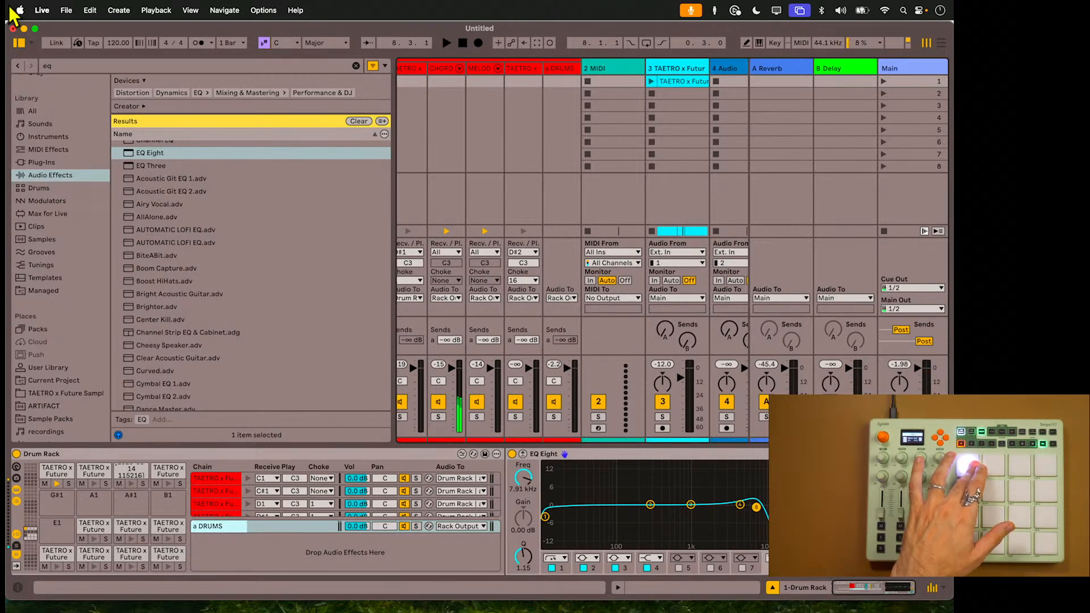
- Set the DRUMS return chain's volume to -3.4 dB and fold the Drum Rack track's chains in the mixer
left_click(19, 43)
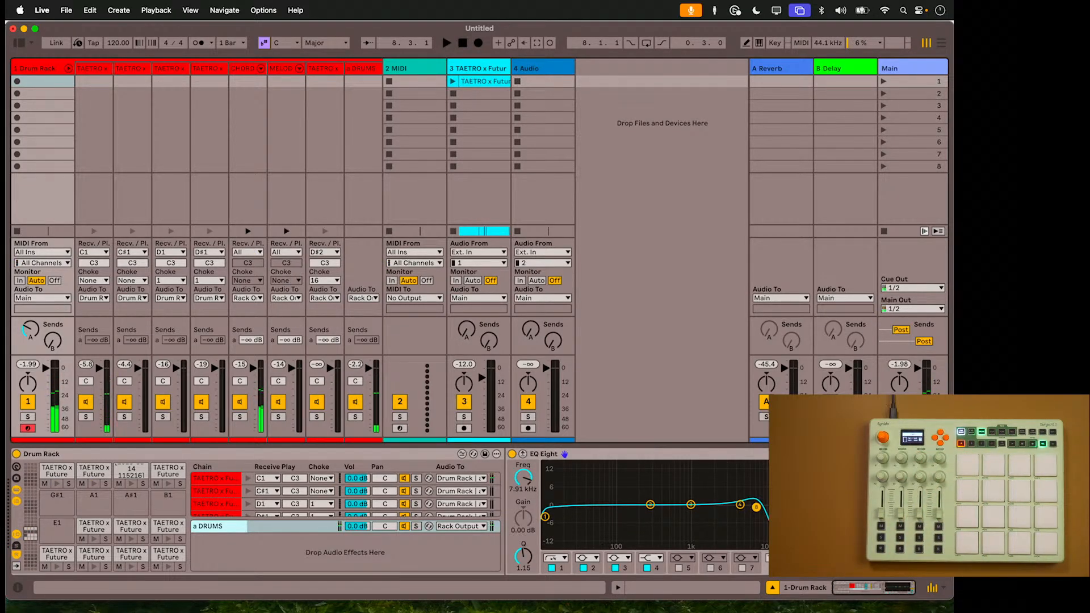
left_click_drag(356, 527, 357, 534)
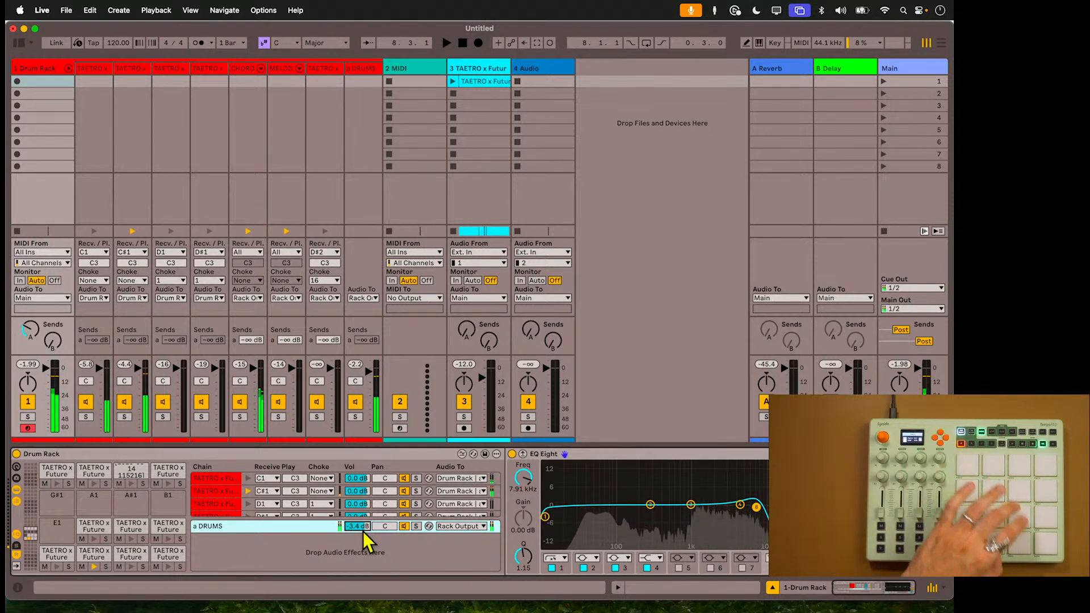
left_click(69, 69)
left_click(20, 43)
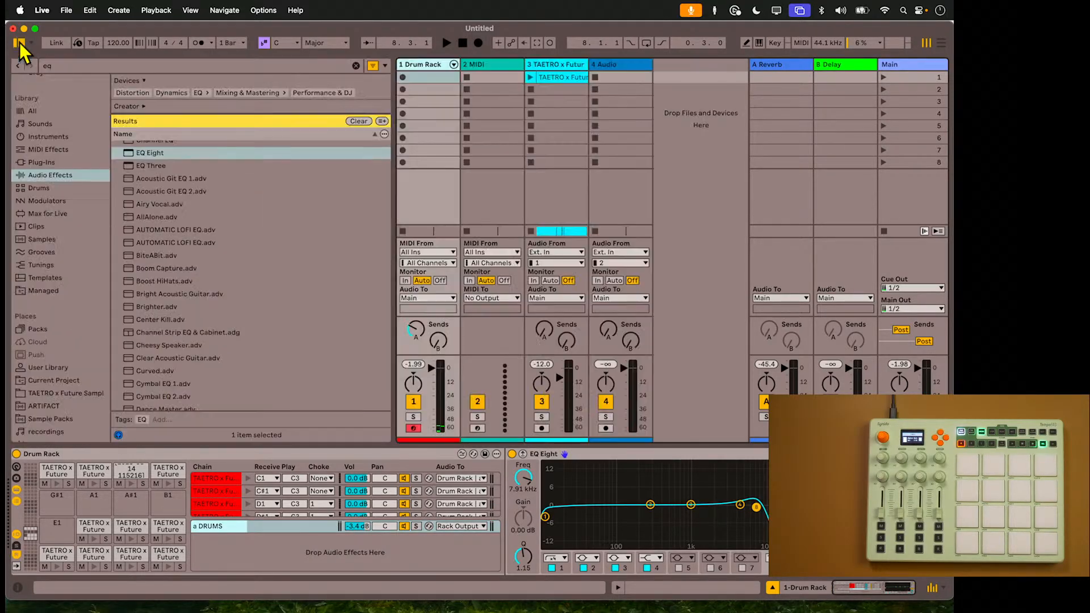
- Search the audio effects for "limi" and add a Limiter to the Drum Rack track
left_click(64, 64)
type("limi")
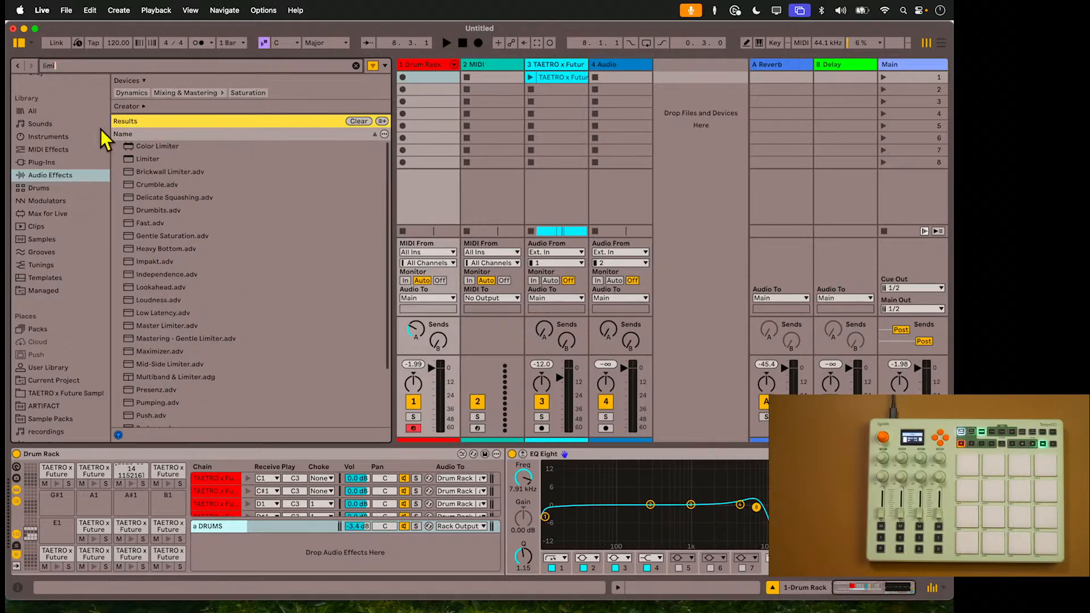
left_click_drag(172, 158, 437, 64)
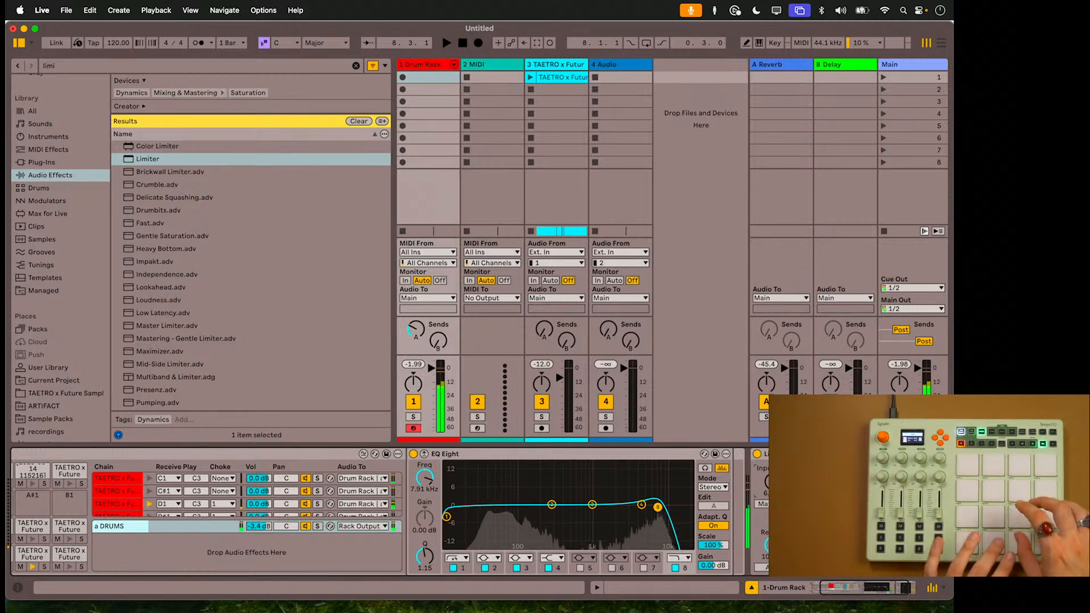
- Unfold the Drum Rack's chains in the mixer and set the MELODY chain's volume to -7.0 dB
left_click(454, 64)
scroll(606, 289, "right", 5)
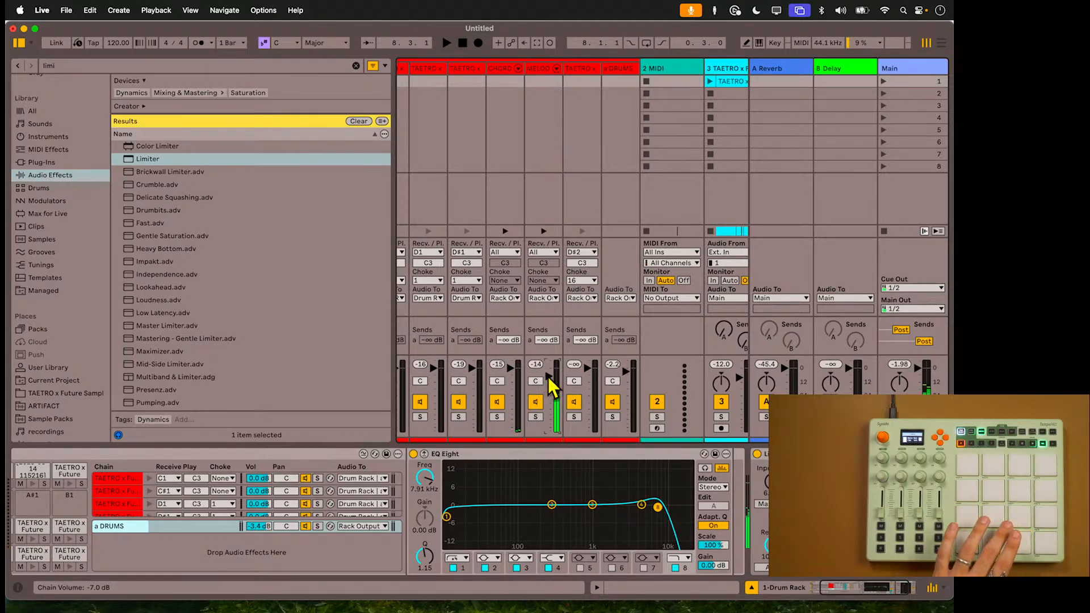
scroll(548, 377, "left", 5)
left_click_drag(550, 383, 549, 376)
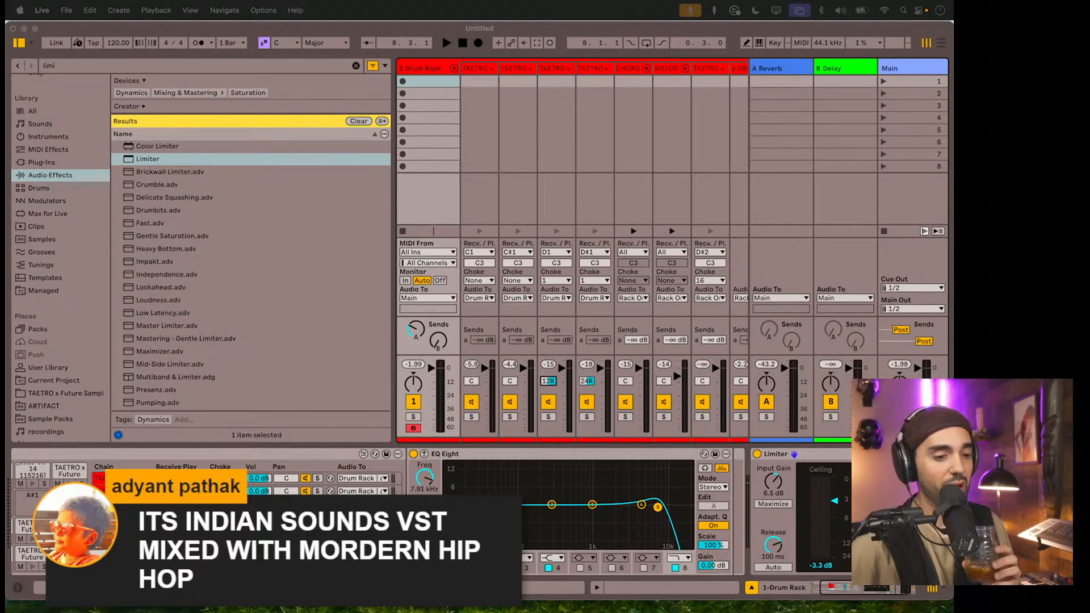
- Collapse the EQ Eight device and create a second return chain named INST in the Drum Rack
double_click(652, 455)
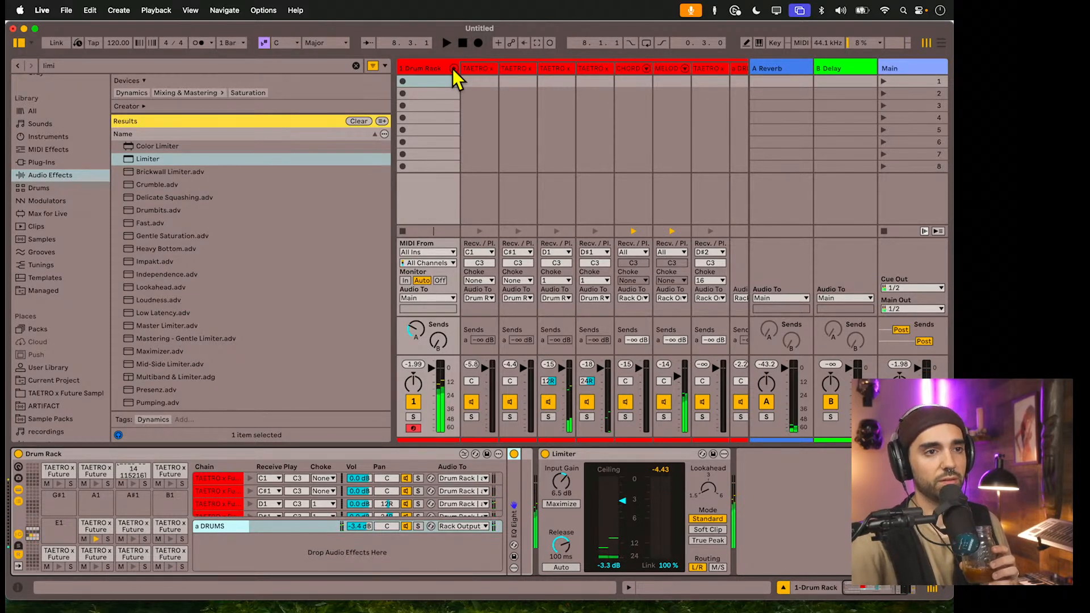
scroll(454, 70, "right", 1)
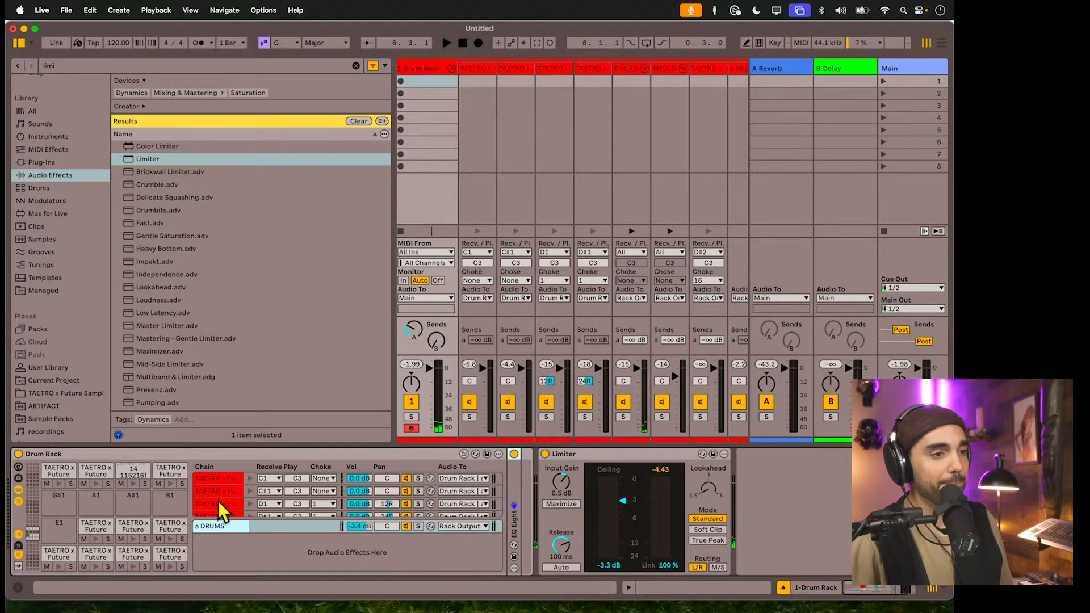
scroll(218, 501, "down", 5)
right_click(240, 544)
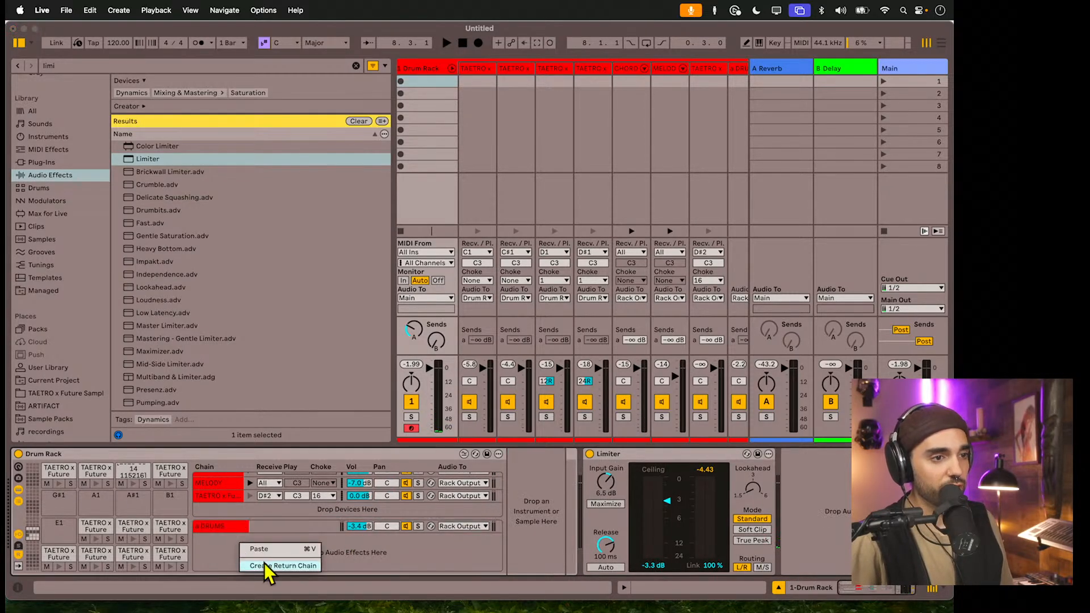
left_click(282, 566)
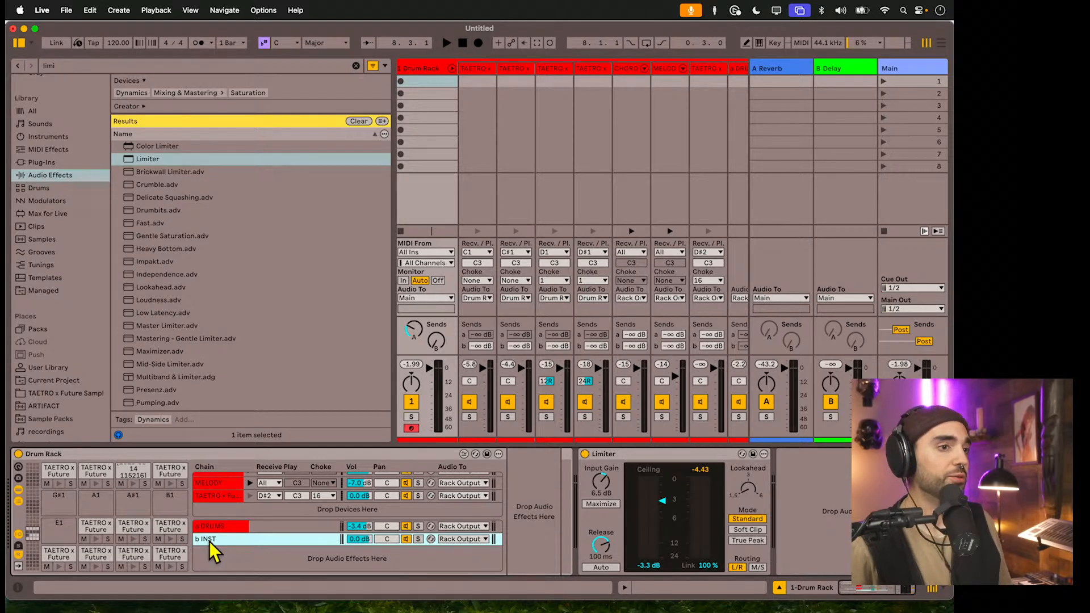
- Route the audio output of the MELODY and CHORDS chains to the b INST return chain
left_click(477, 484)
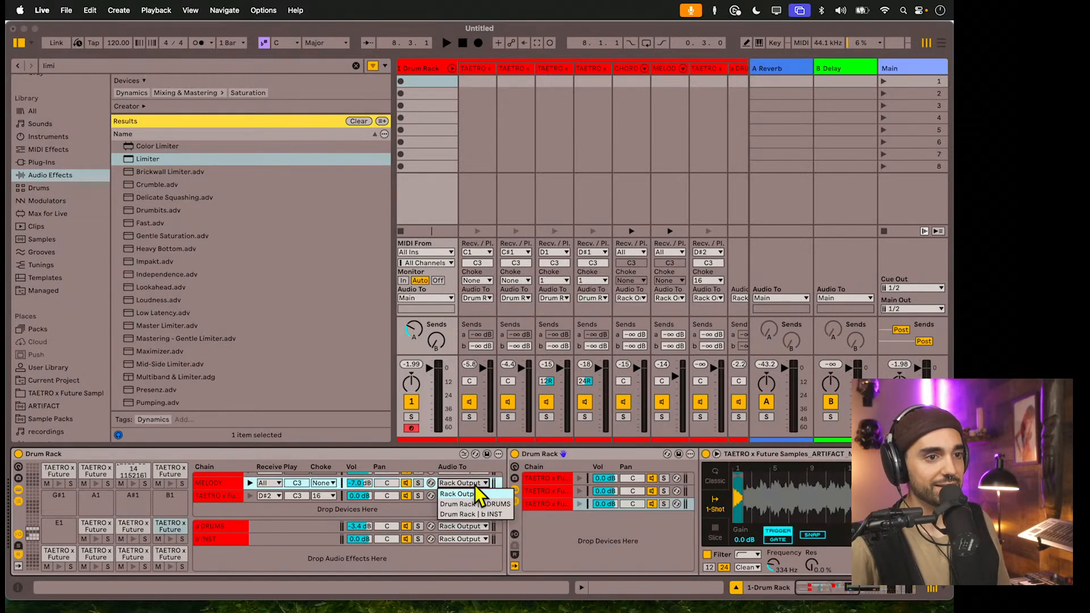
left_click(484, 515)
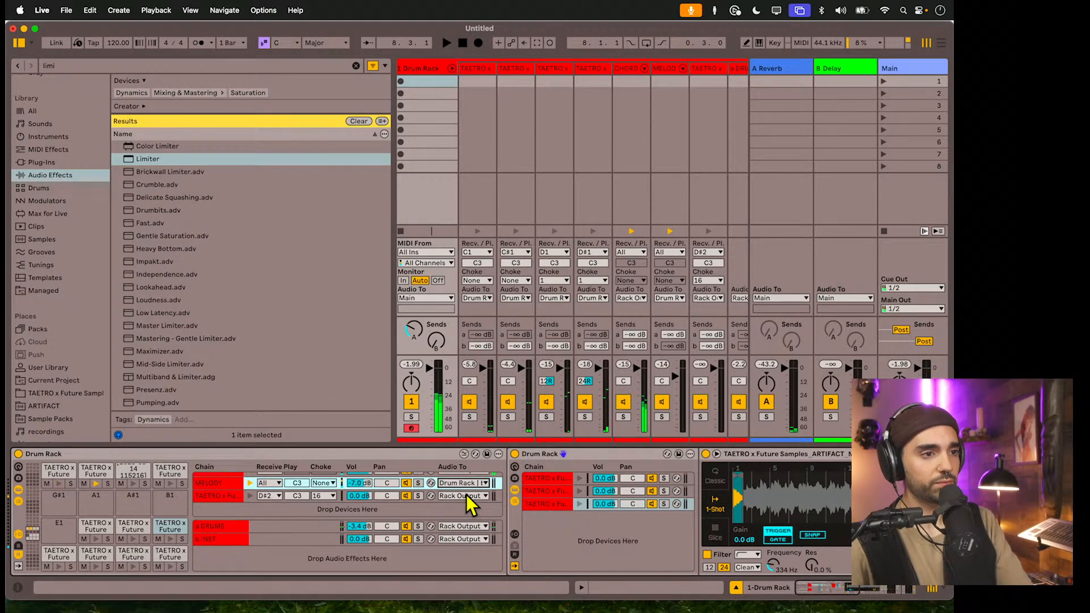
scroll(466, 498, "up", 3)
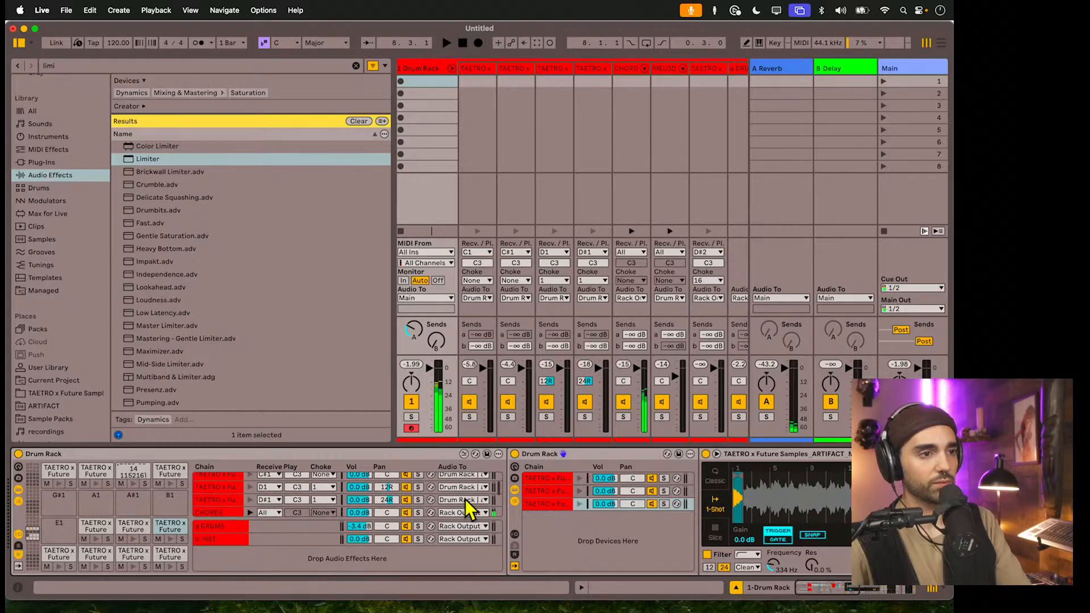
left_click(468, 498)
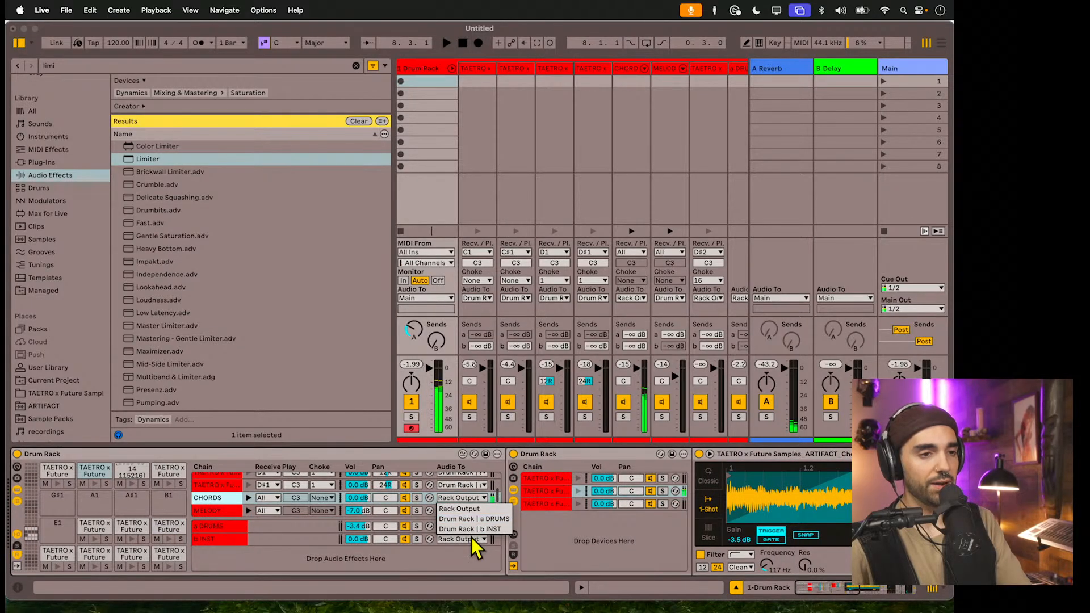
left_click(472, 529)
scroll(445, 517, "down", 2)
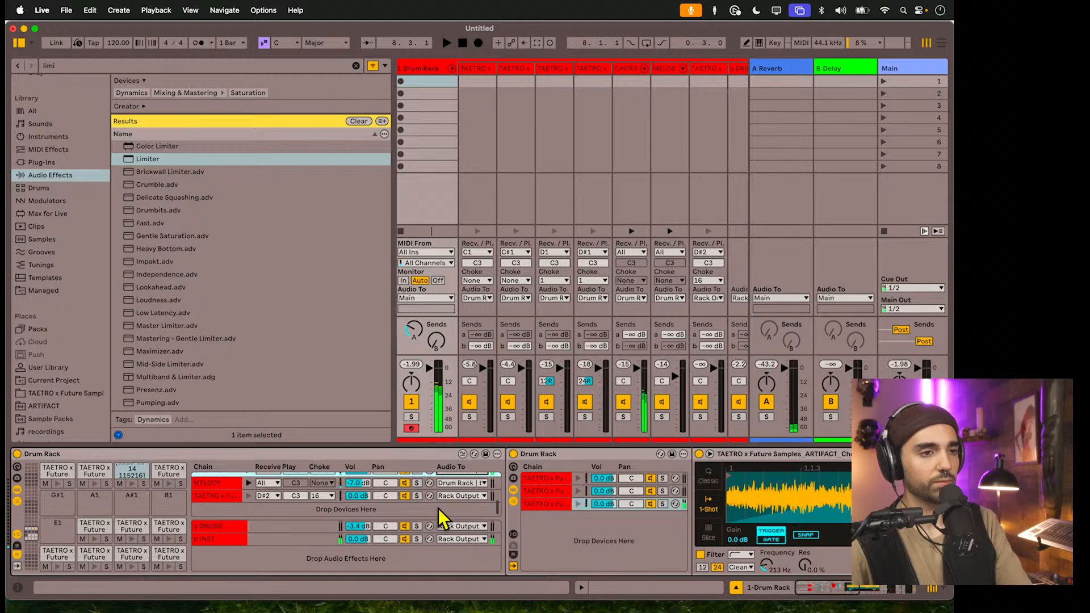
scroll(470, 504, "up", 1)
scroll(469, 504, "down", 1)
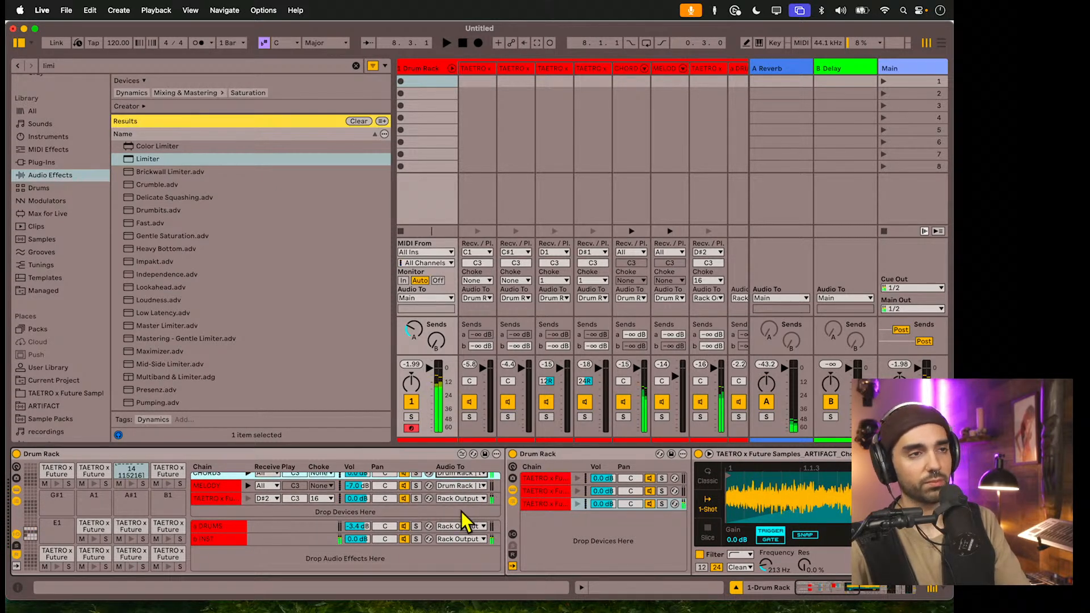
- Delete the sample from the Drum Rack's D#2 pad
left_click(430, 72)
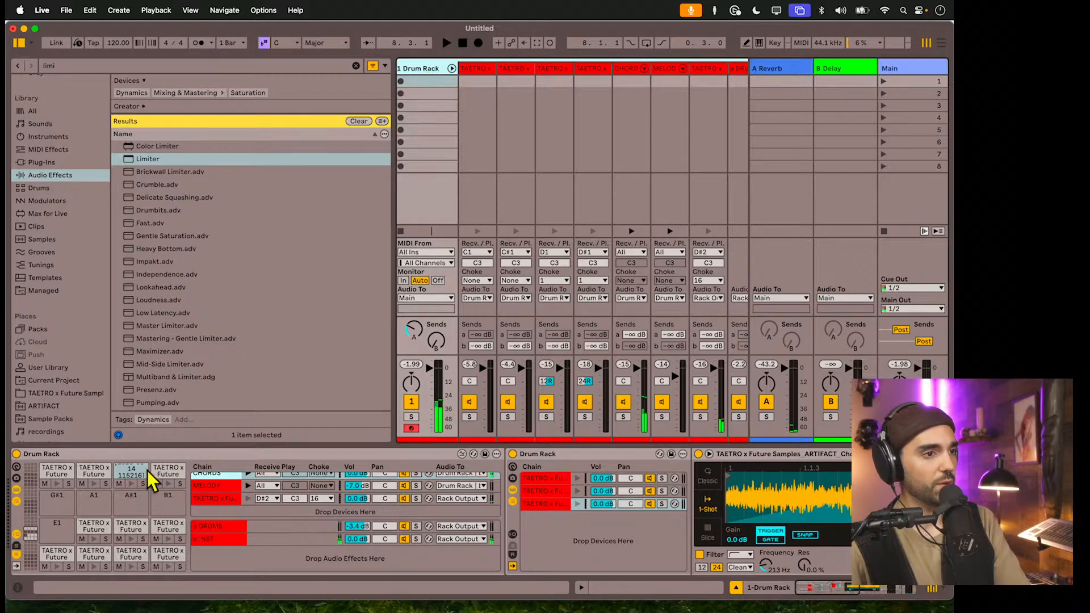
left_click(169, 474)
key("Delete")
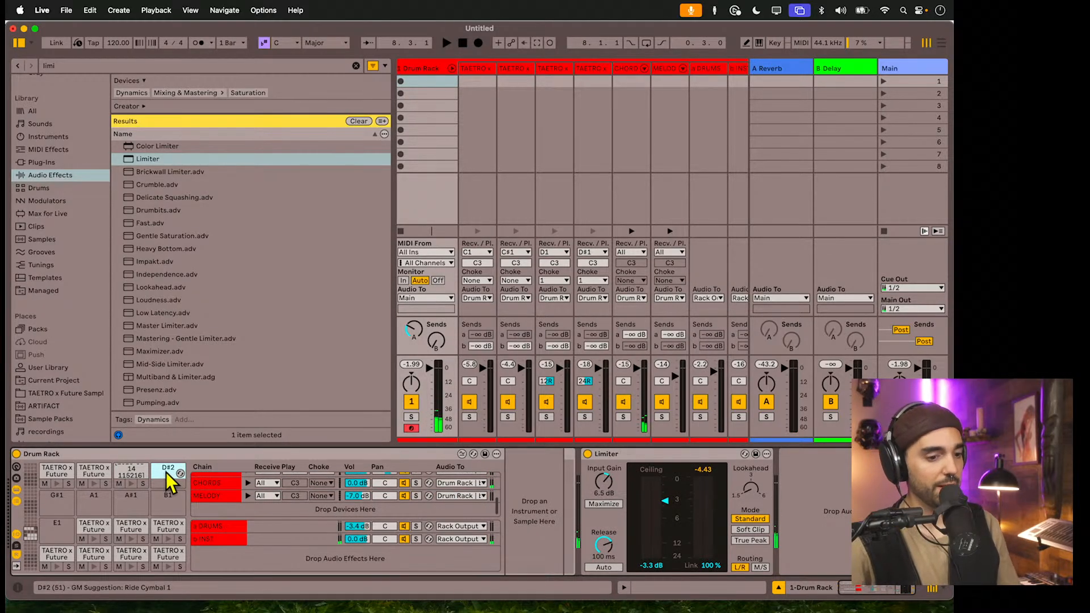
scroll(169, 480, "up", 4)
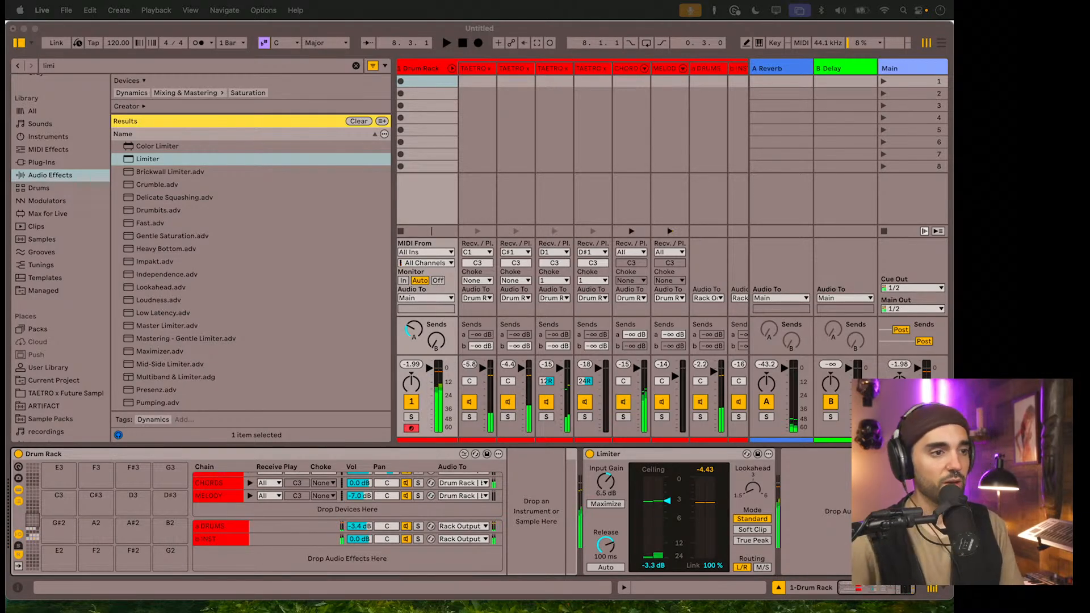
- Search the audio effects for "comp" and add a Compressor to the INST return chain
left_click(295, 539)
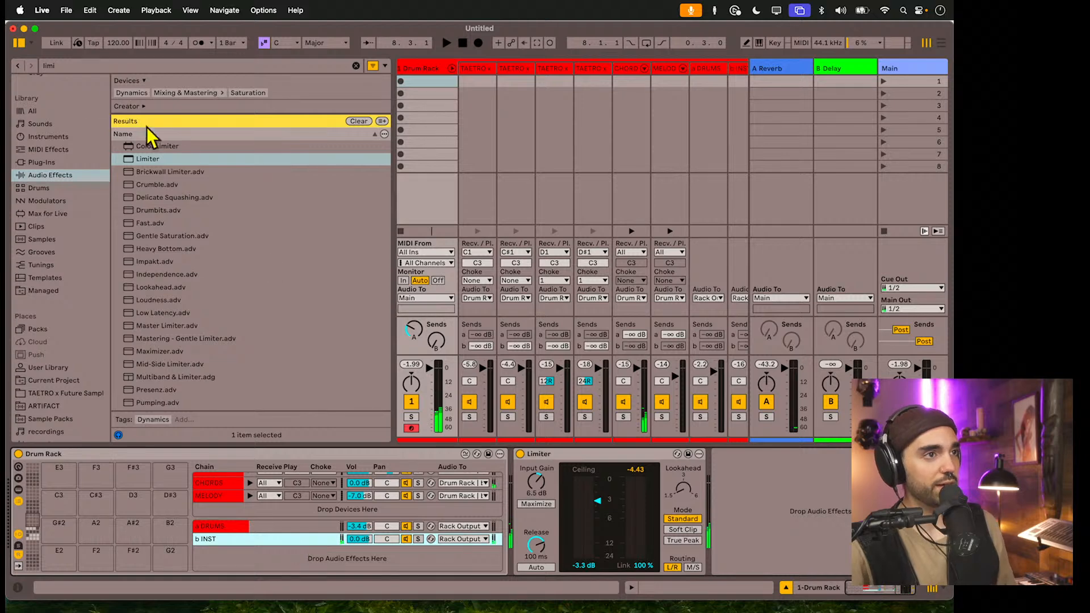
left_click(61, 63)
type("comp")
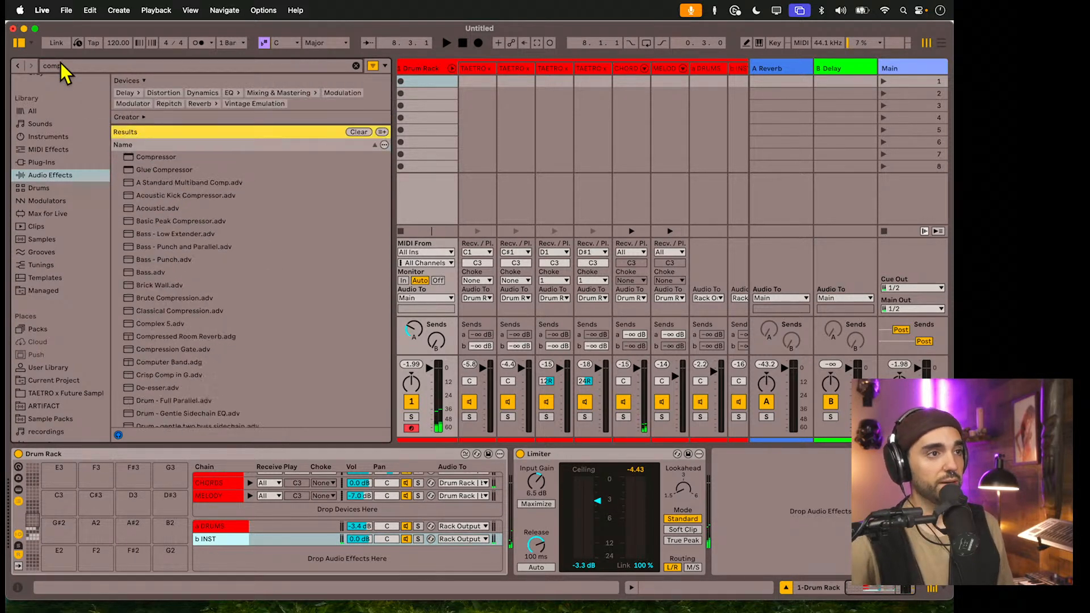
key("Down")
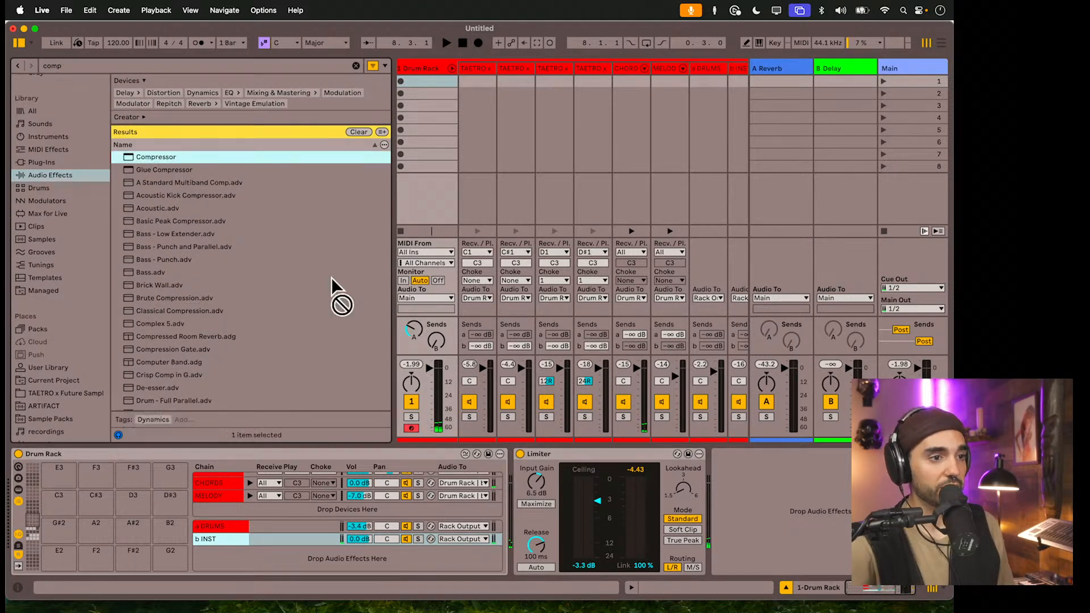
left_click(281, 536)
key("Return")
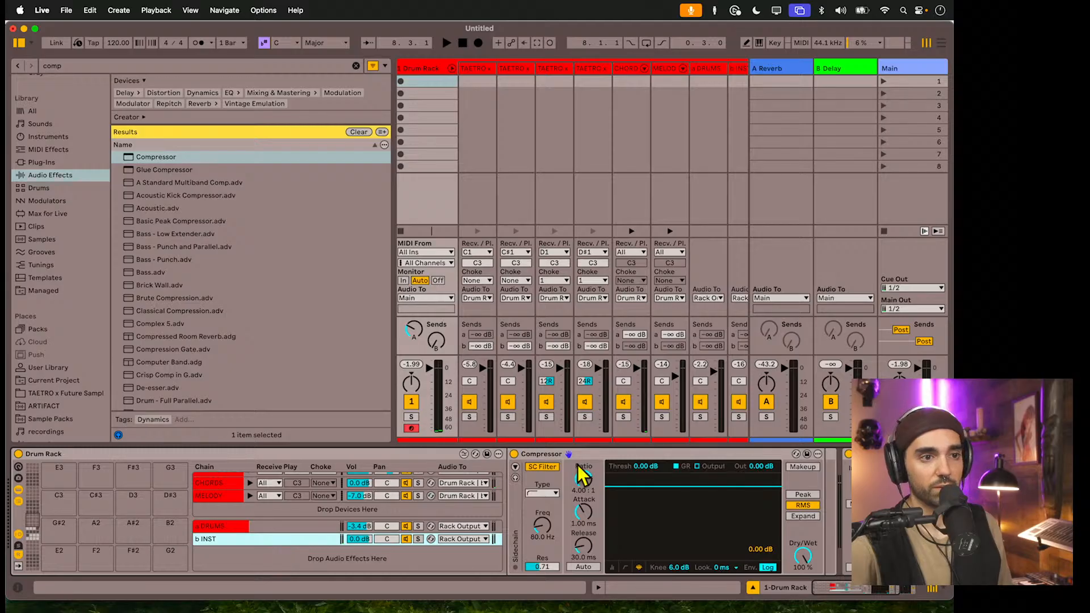
- Set the Compressor's external sidechain source to 1-Drum Rack, tapping the Kick 10 chain Pre FX
left_click(516, 467)
left_click(548, 493)
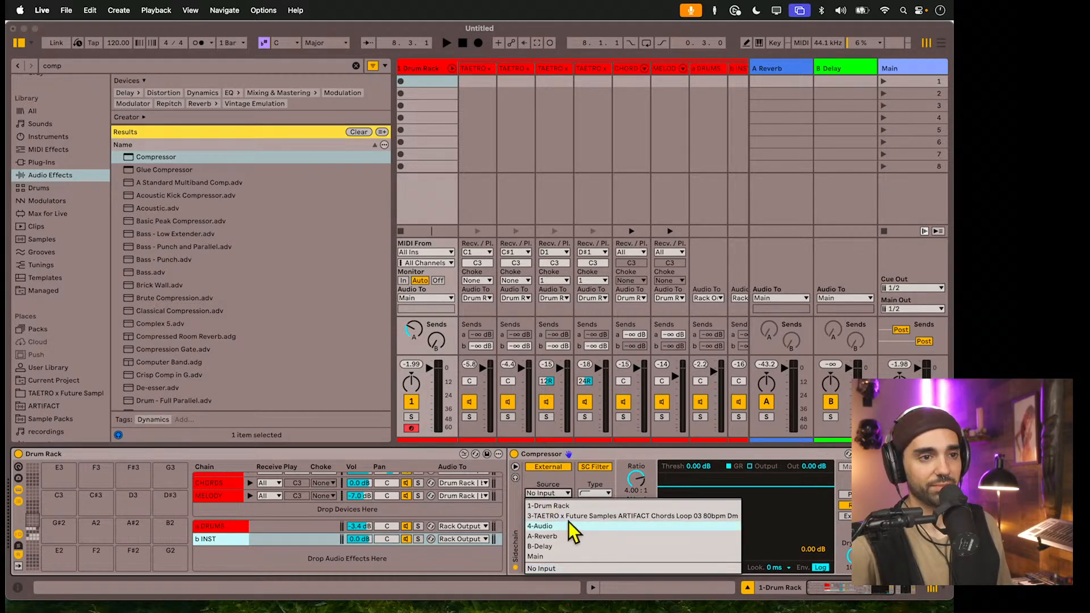
left_click(568, 506)
left_click(562, 505)
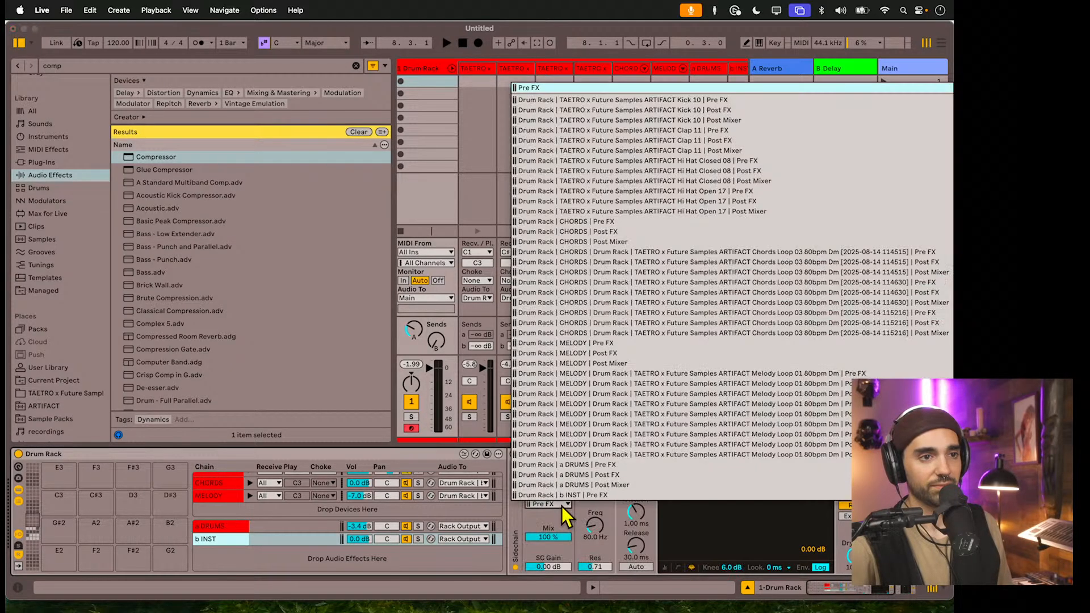
left_click(564, 105)
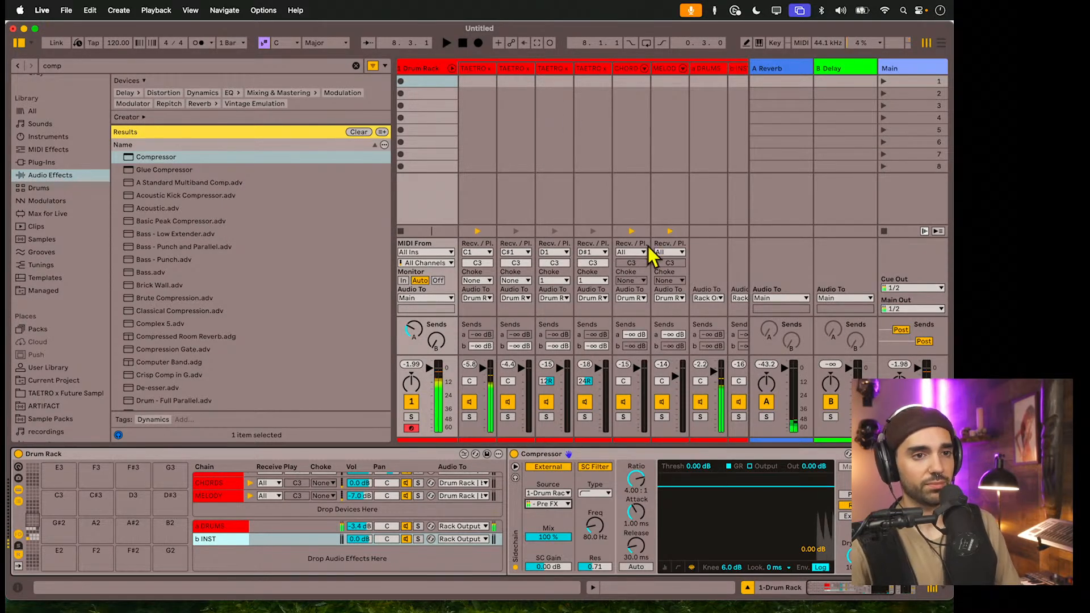
- Lower the Compressor's threshold to about -35.9 dB
left_click_drag(706, 486, 706, 525)
left_click_drag(694, 465, 694, 475)
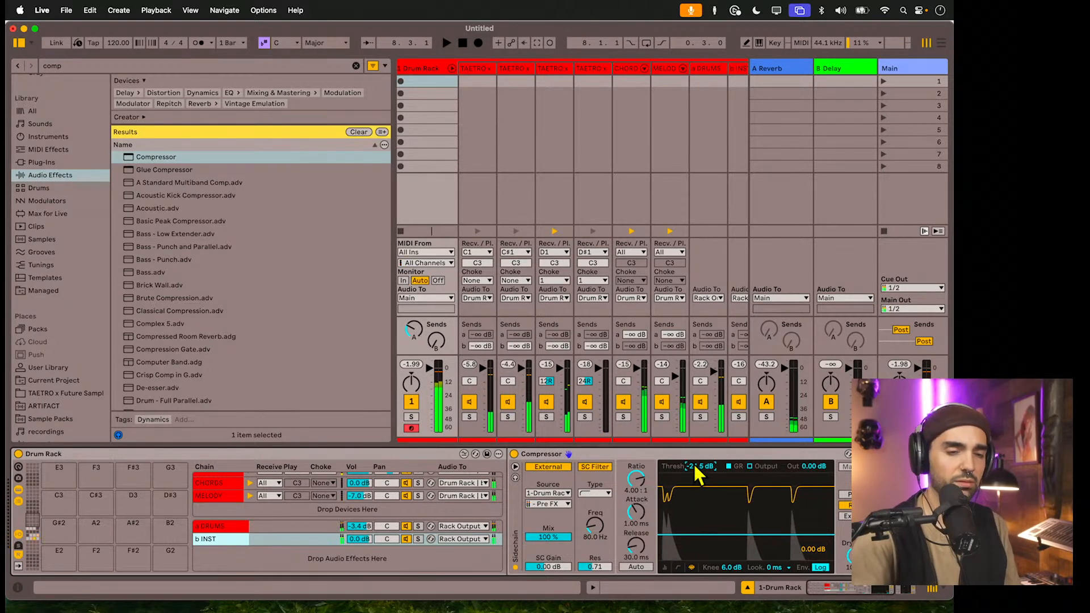
left_click_drag(693, 463, 693, 496)
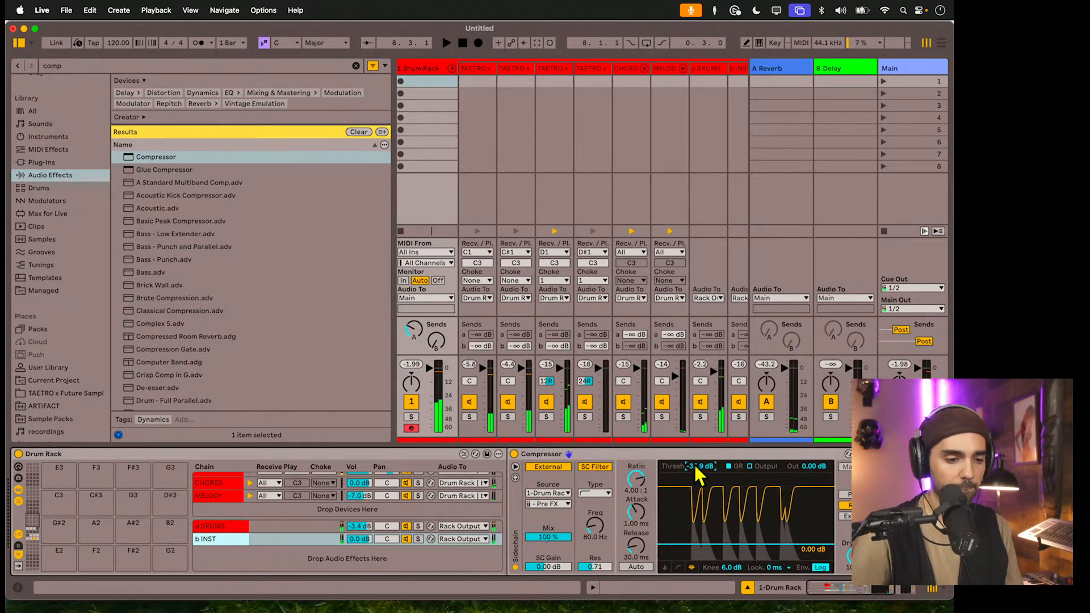
left_click_drag(695, 469, 695, 463)
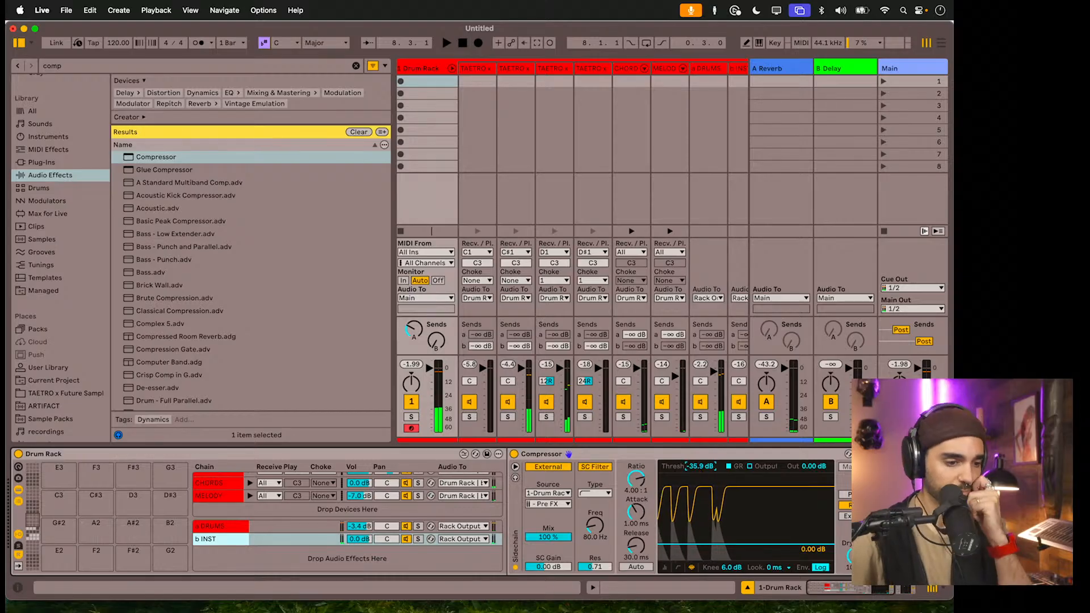
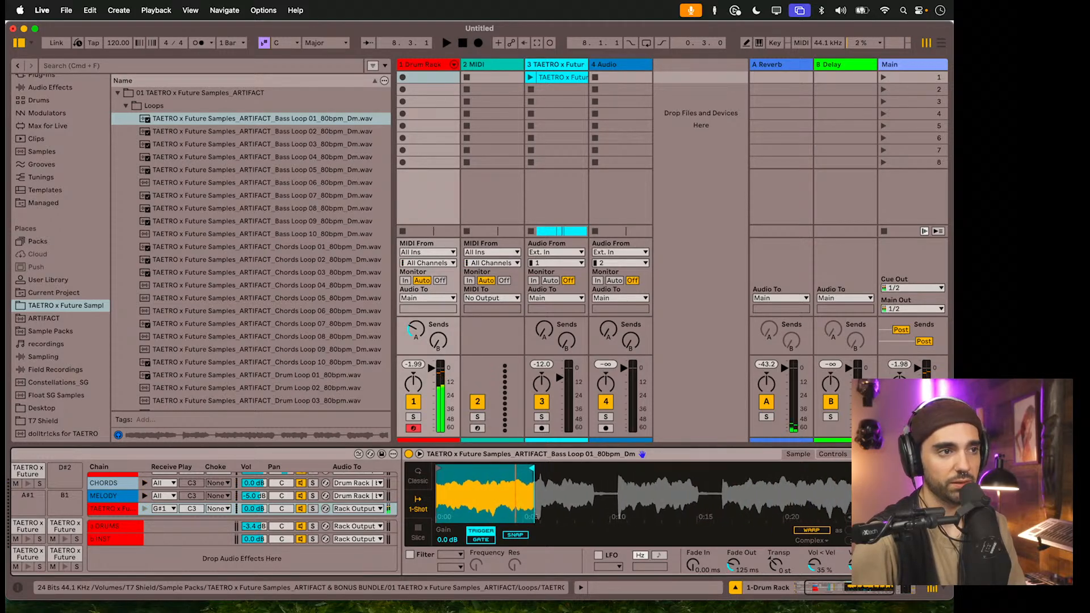
- Preview Bass Loop 06_80bpm_Dm.wav and load it onto the G#1 pad in place of Bass Loop 01
left_click(192, 170)
left_click(189, 183)
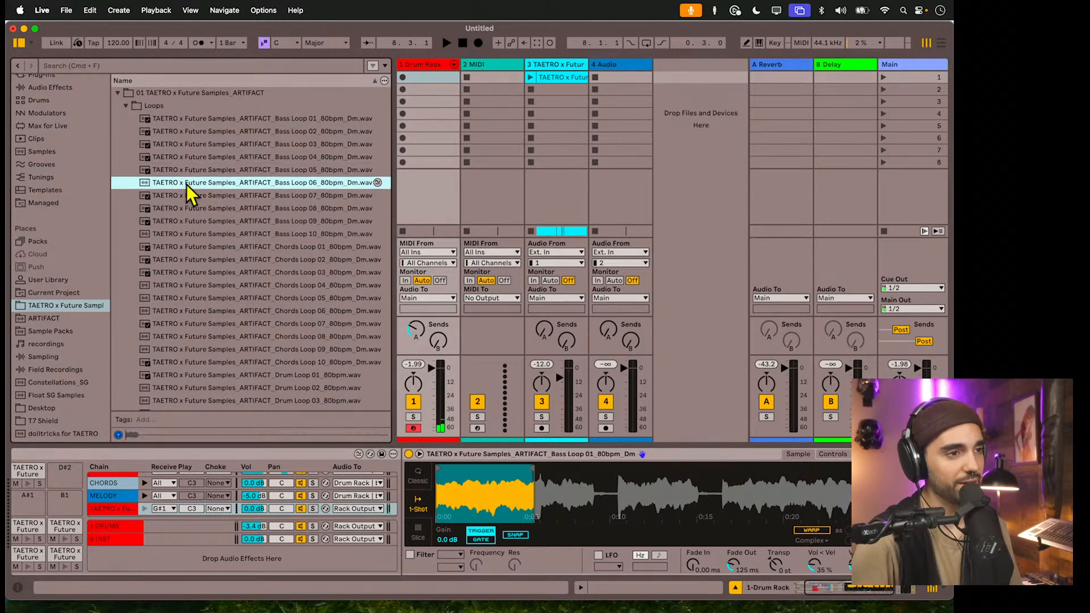
scroll(213, 523, "left", 2)
scroll(213, 524, "left", 3)
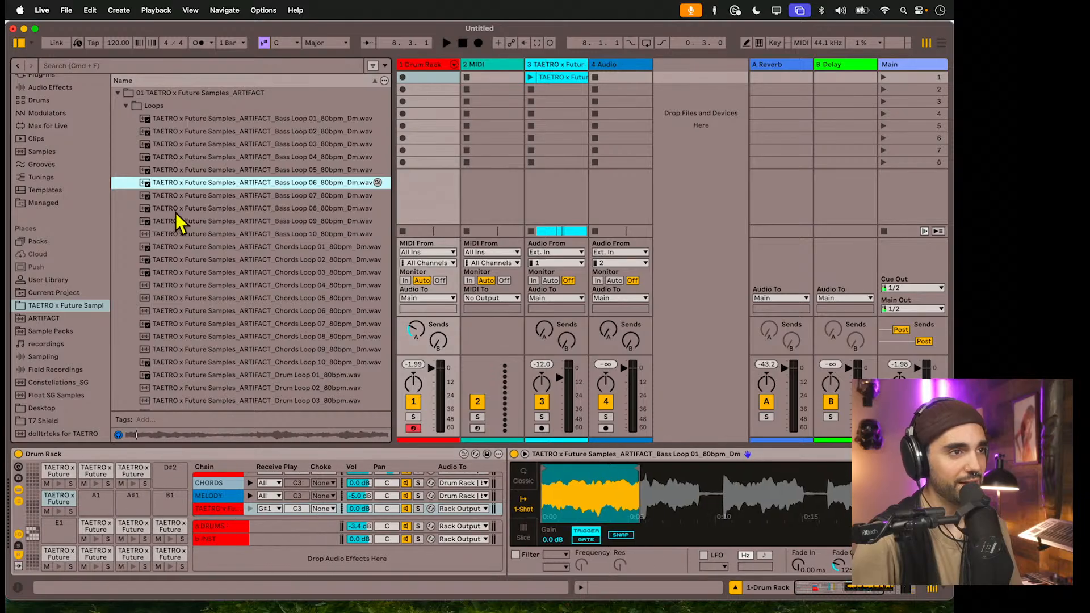
left_click_drag(48, 501, 50, 503)
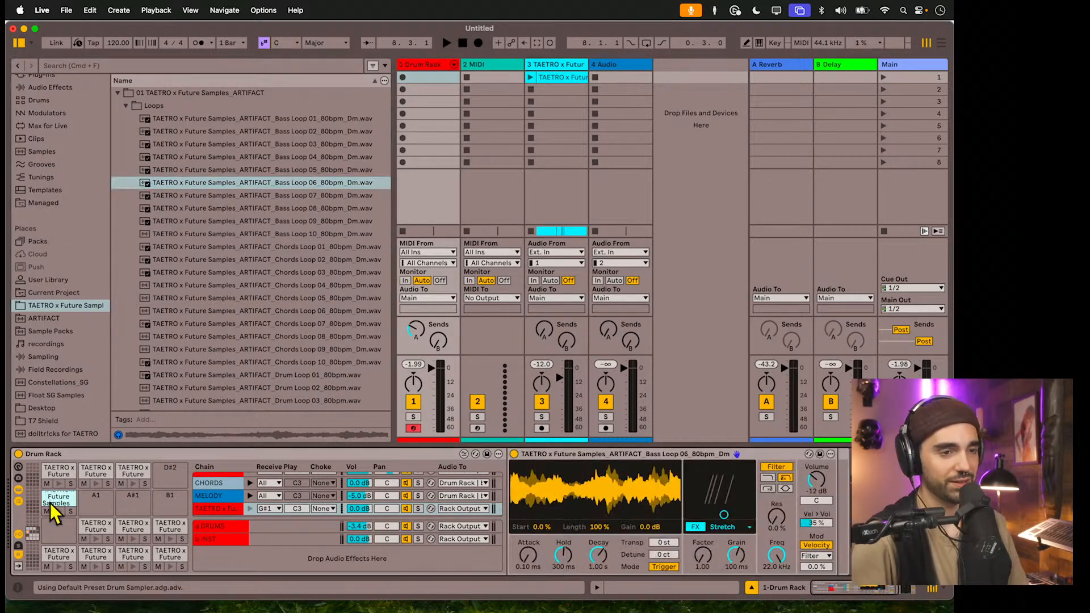
- Convert the Bass Loop 06 Drum Sampler to Simpler and move the sample's end marker to about 9 seconds
right_click(537, 456)
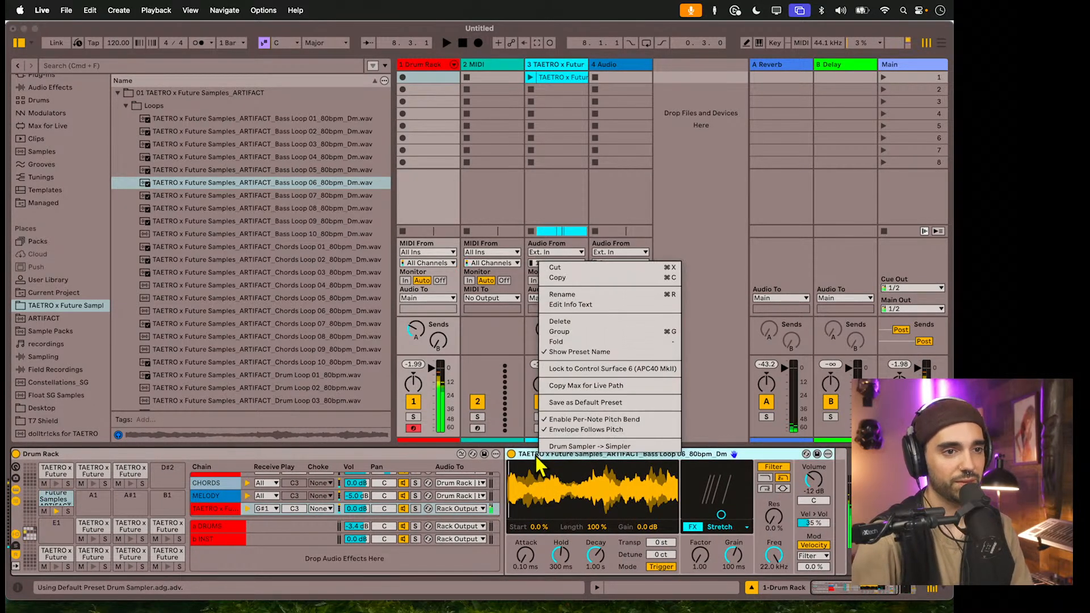
left_click(556, 447)
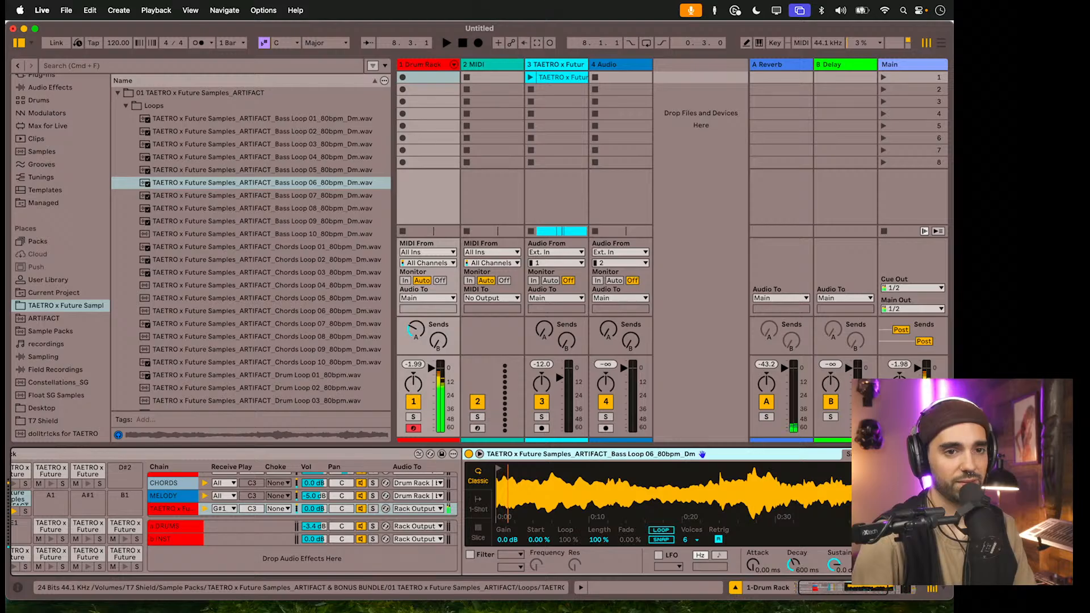
left_click_drag(852, 487, 564, 486)
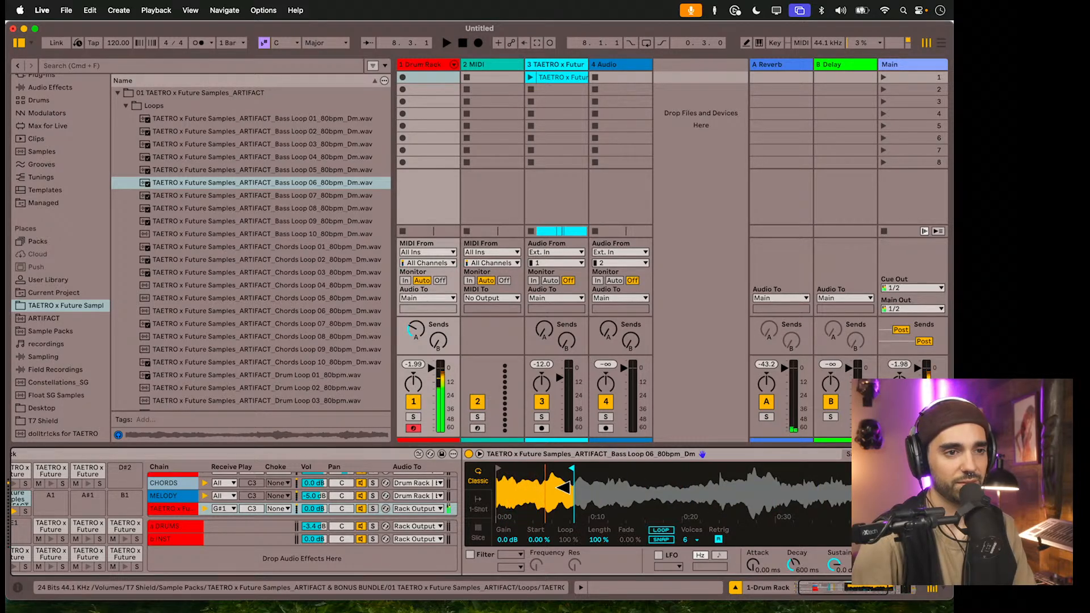
left_click_drag(564, 487, 574, 486)
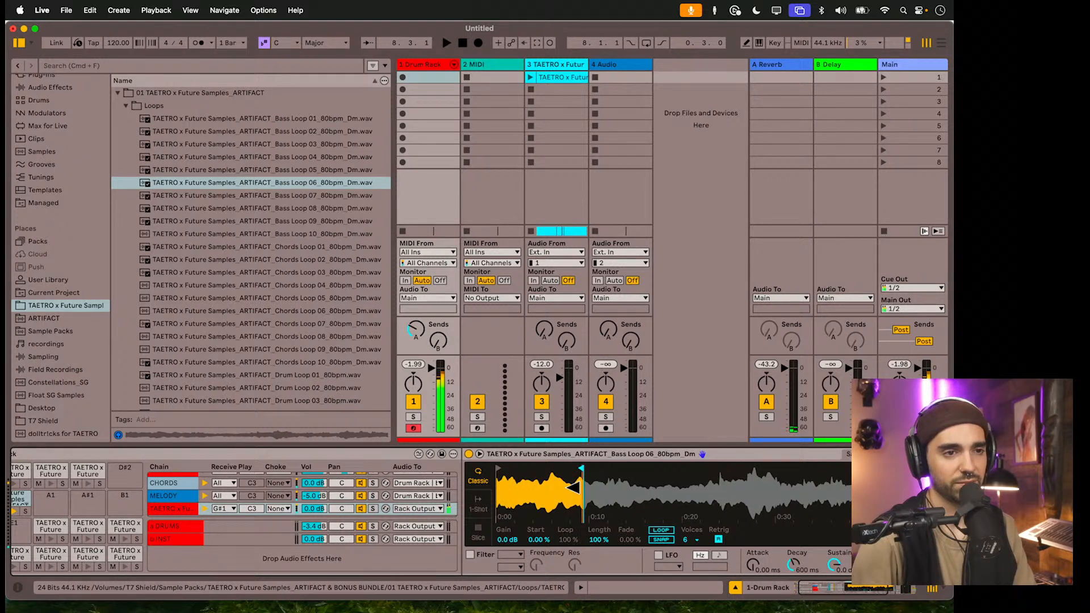
- Switch the Bass Loop 06 Simpler to 1-Shot mode, with a 50.6 ms fade out and transposition of -2 st
left_click(478, 506)
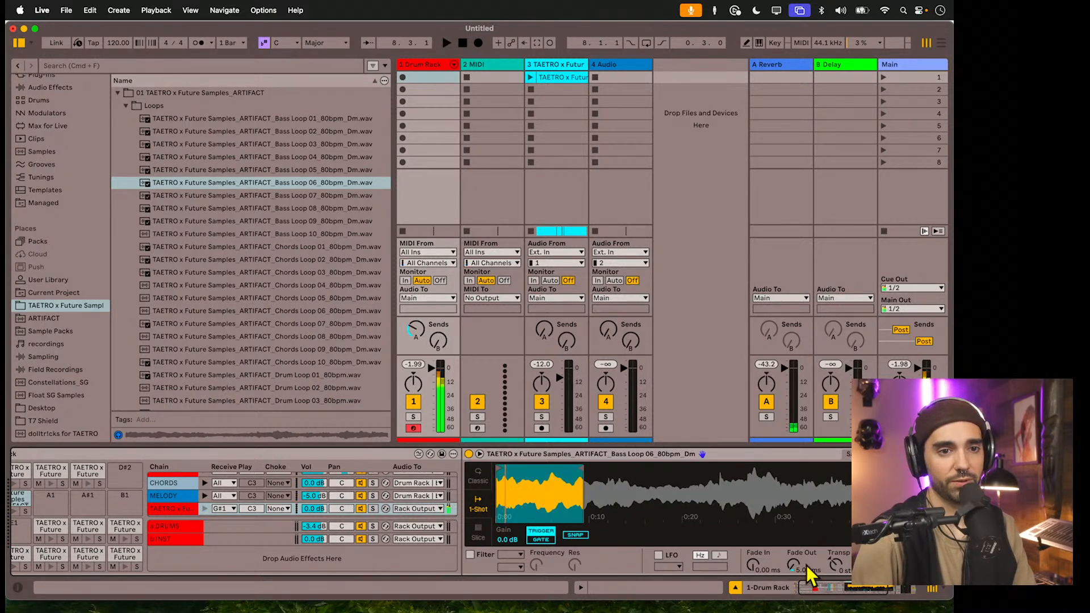
left_click_drag(794, 564, 794, 561)
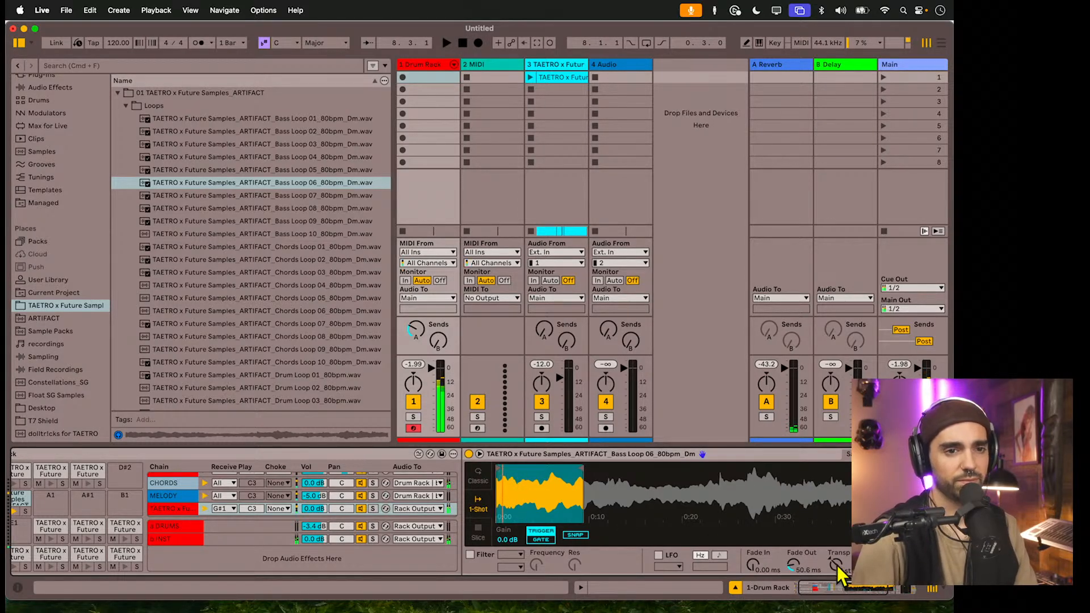
left_click_drag(836, 564, 836, 568)
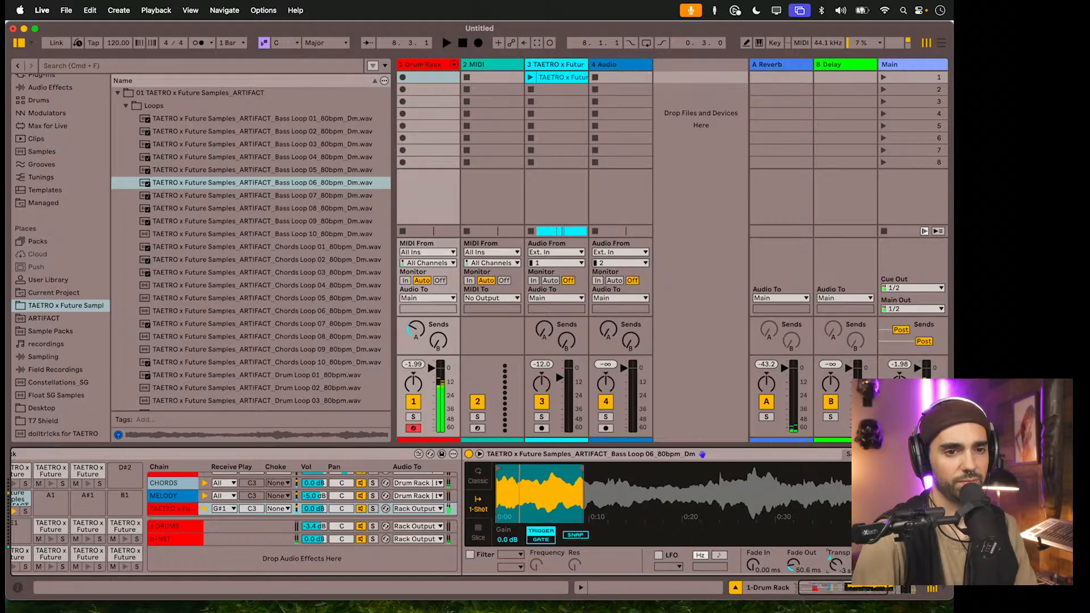
left_click_drag(838, 565, 838, 563)
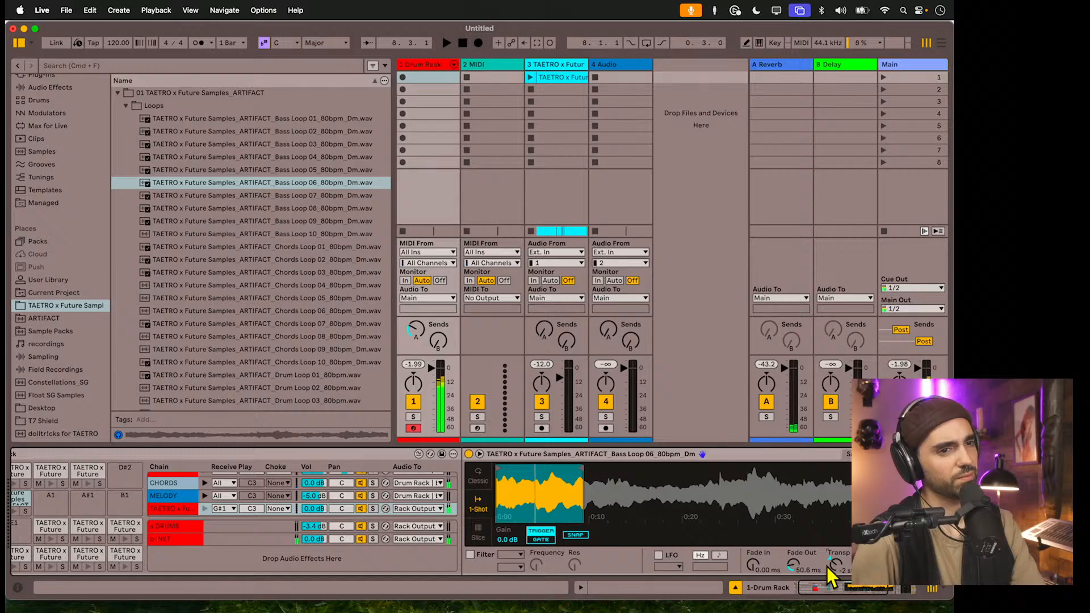
- Compare the C2 chords pad with the G#1 bass pad, leaving the bass pad selected and its pad row in view
scroll(263, 533, "left", 3)
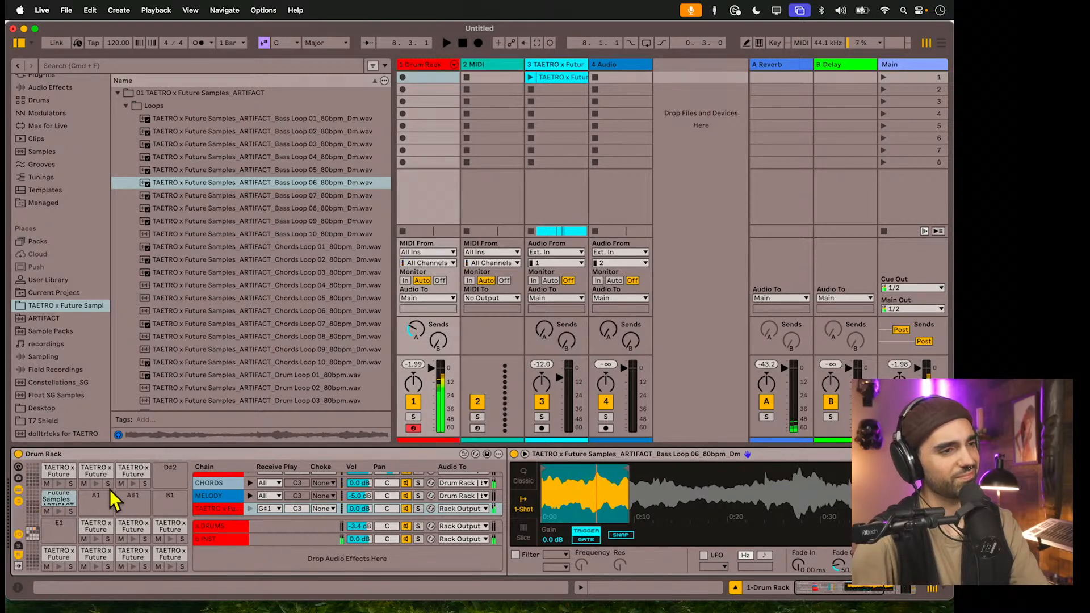
left_click(64, 475)
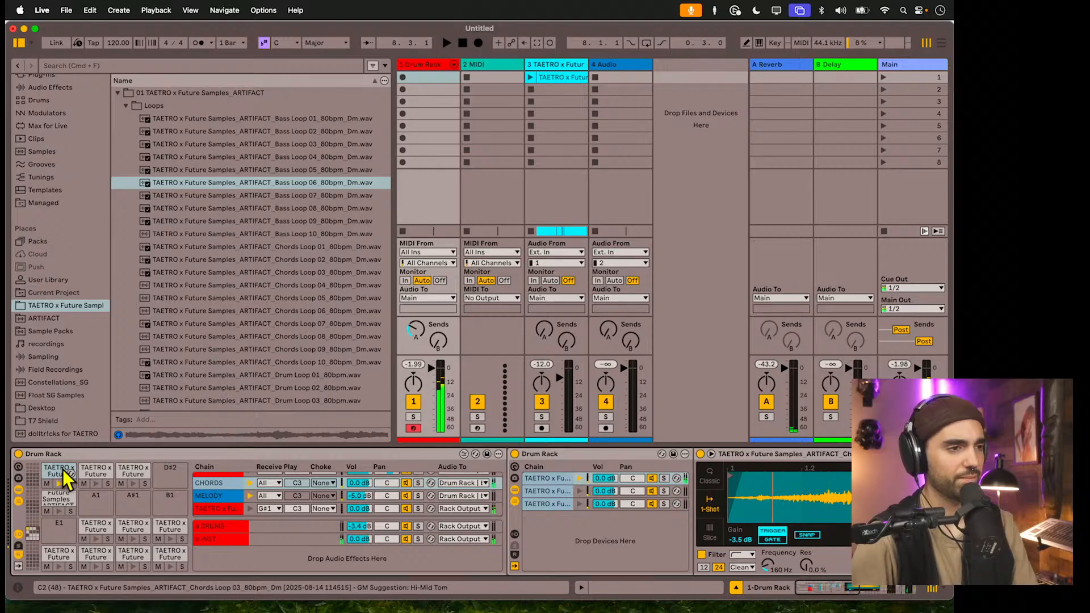
left_click(57, 503)
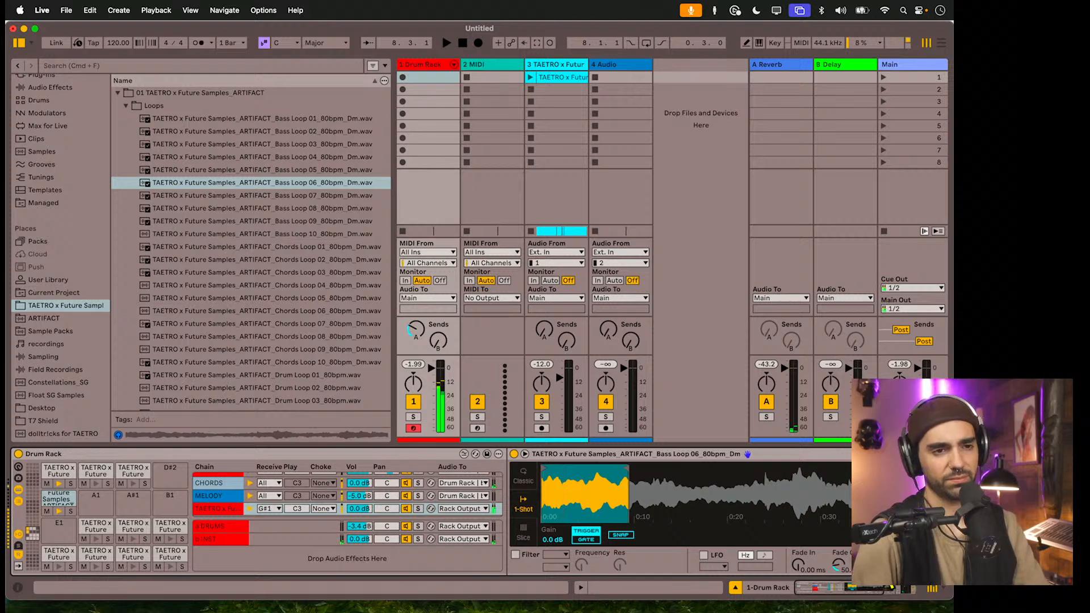
scroll(63, 499, "up", 16)
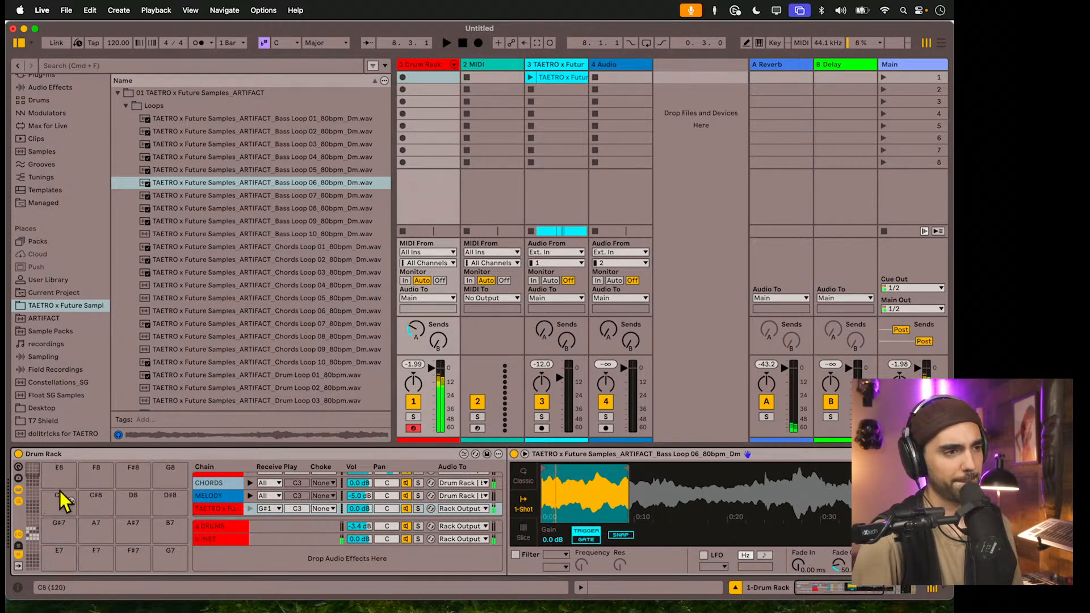
left_click(33, 537)
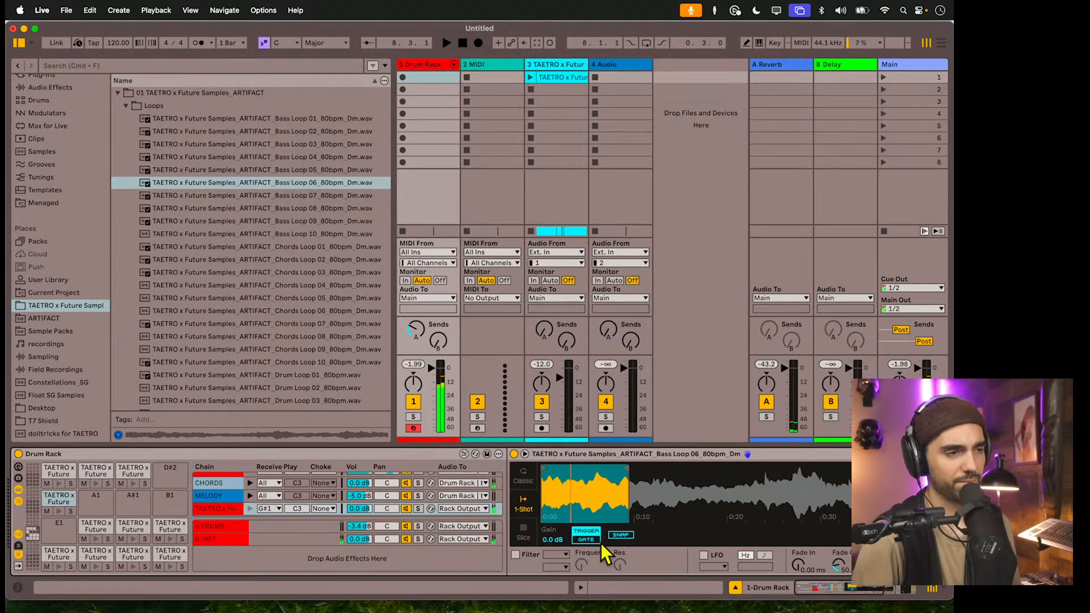
- Trim the Bass Loop 06 sample's end to about 6 seconds and lengthen its fade out to 1.07 s
left_click_drag(629, 466, 590, 472)
left_click_drag(838, 566, 839, 528)
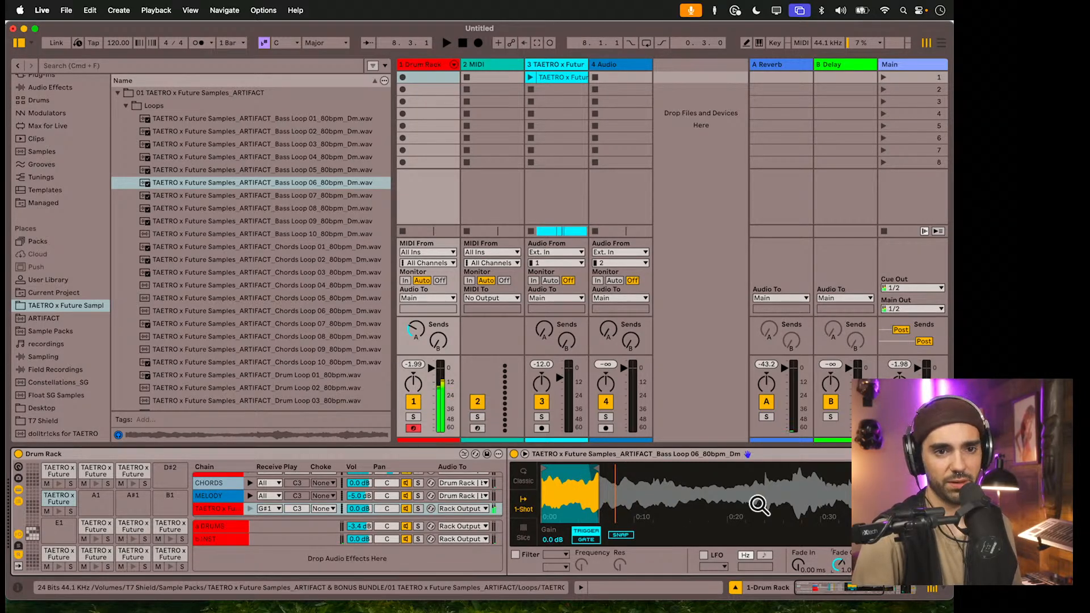
- Turn on Warp for Bass Loop 06 and pull the sample's end marker back to about bar 3
scroll(759, 504, "right", 3)
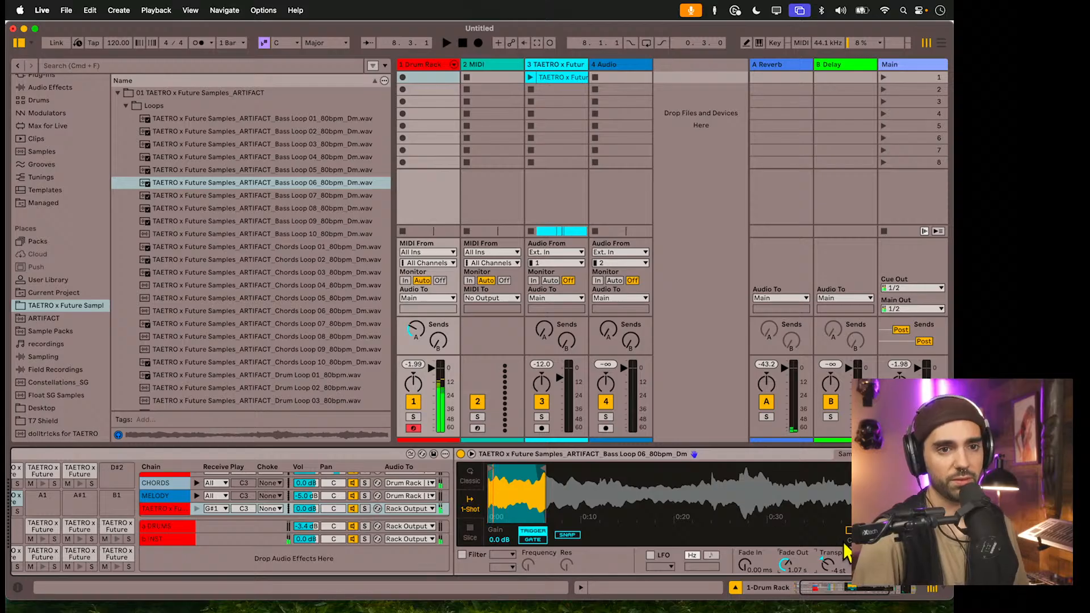
left_click(855, 531)
left_click_drag(528, 479, 508, 482)
scroll(527, 485, "left", 3)
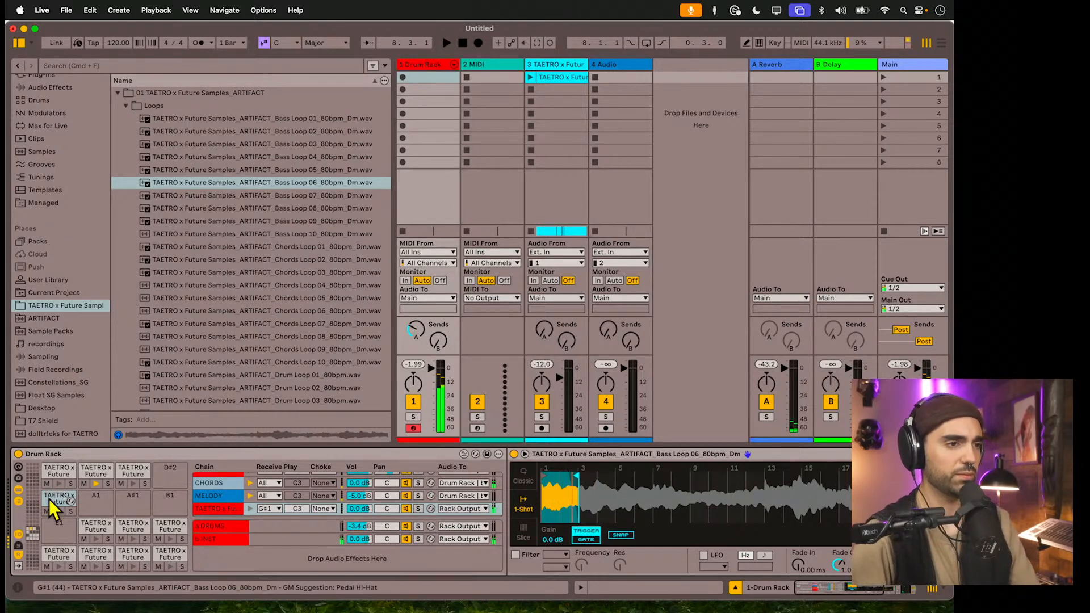
- Copy the G#1 bass pad onto pads A1 and A#1, and swap the two copies
left_click_drag(56, 497, 132, 499)
left_click(102, 502)
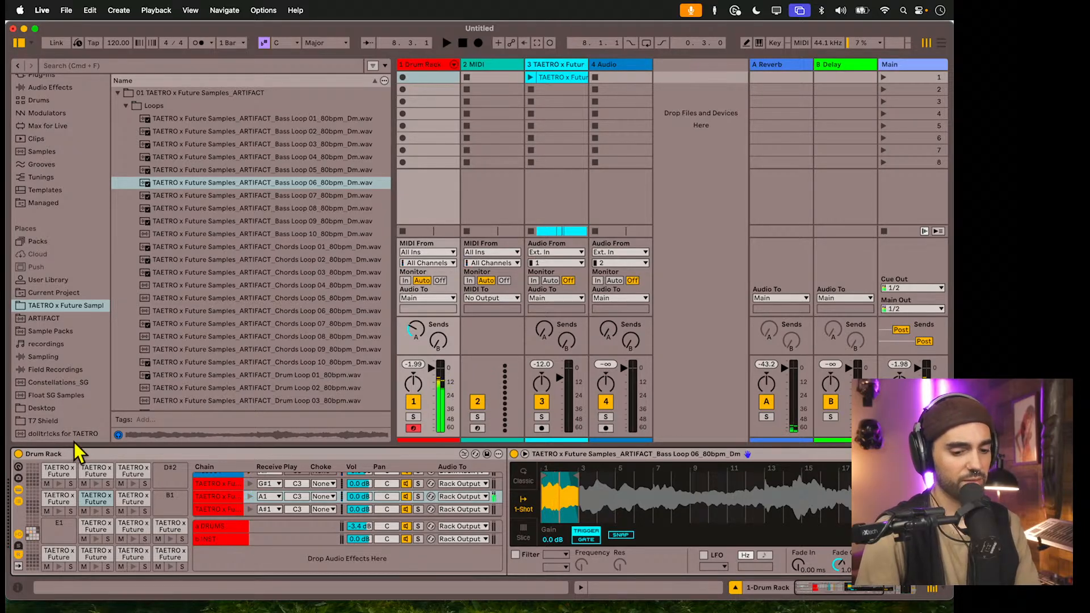
left_click(128, 499)
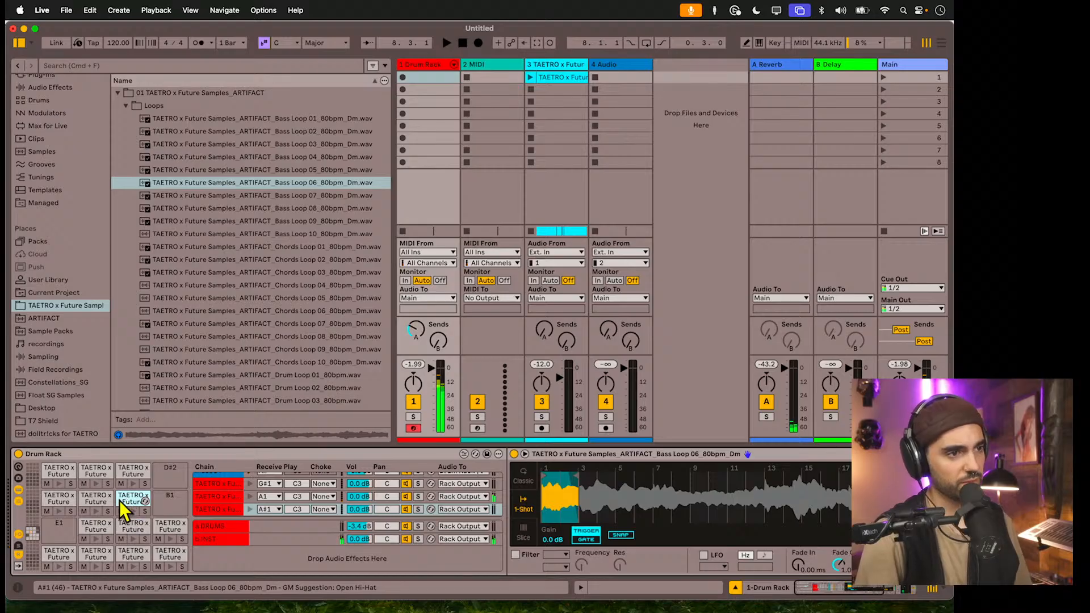
left_click_drag(101, 498, 136, 503)
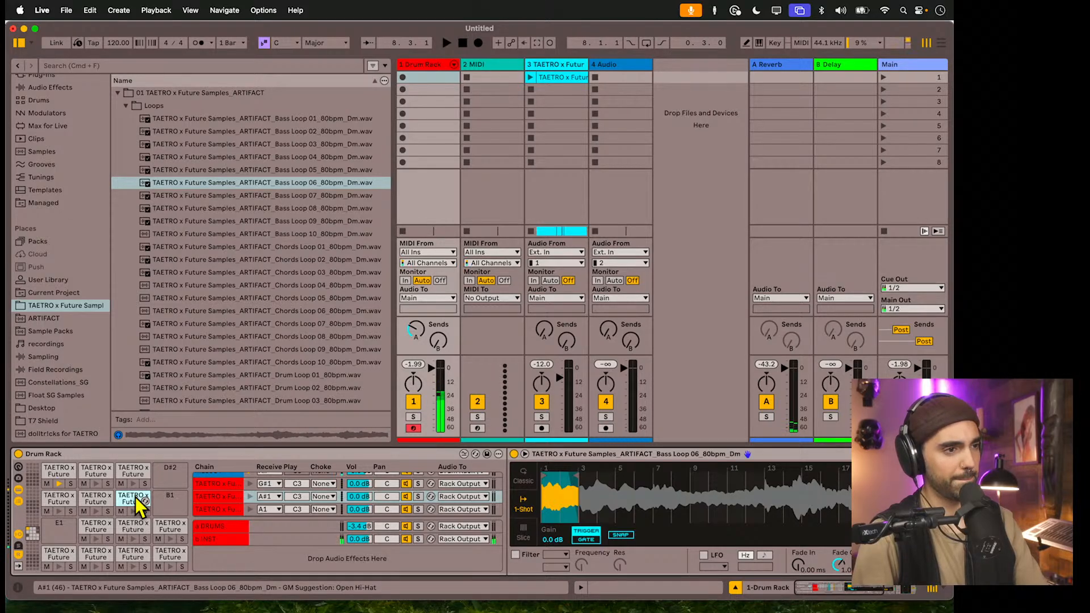
- Delete the bass loop on pad A1 and replace it with a copy of the A#1 pad
left_click(61, 500)
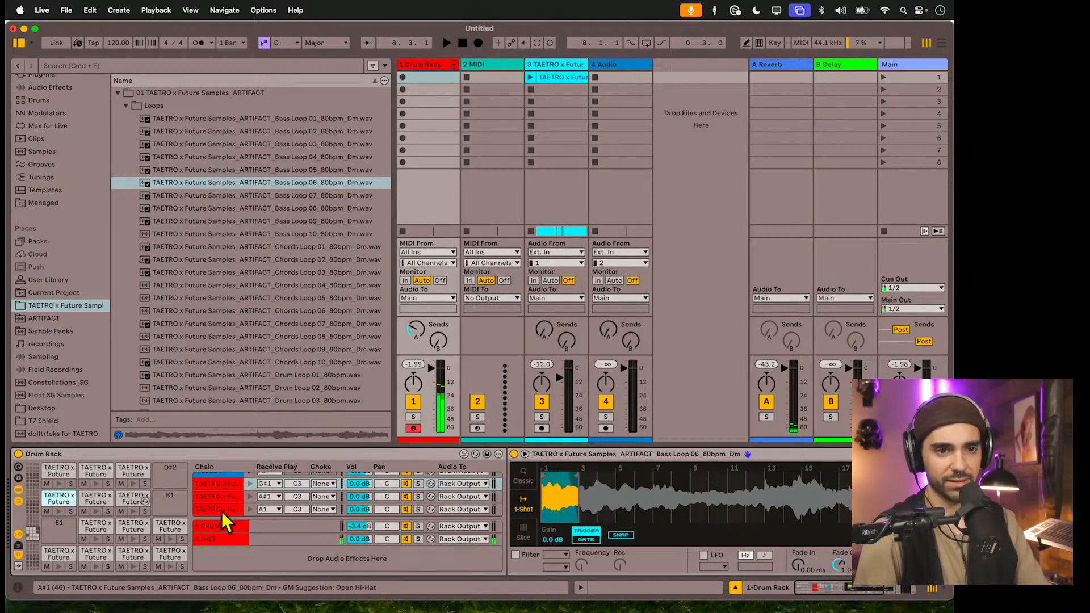
left_click(882, 570)
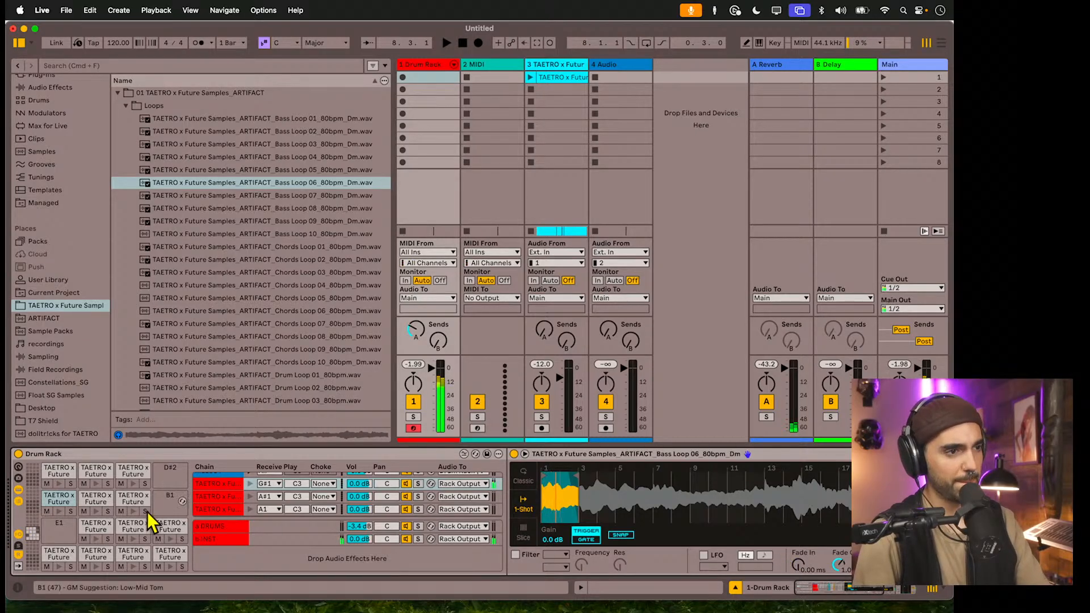
left_click(91, 499)
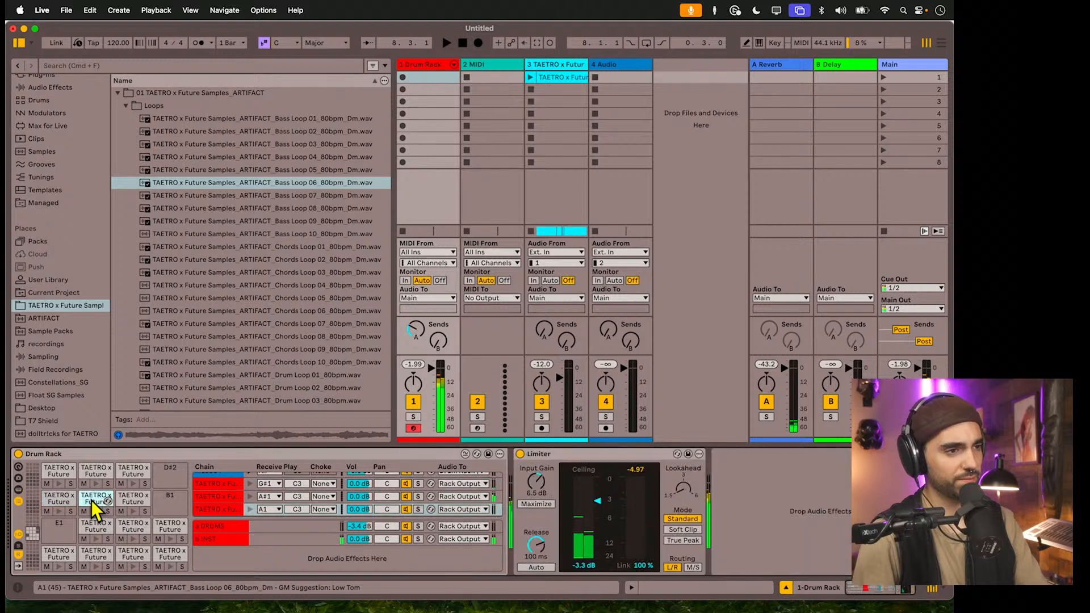
left_click(91, 500)
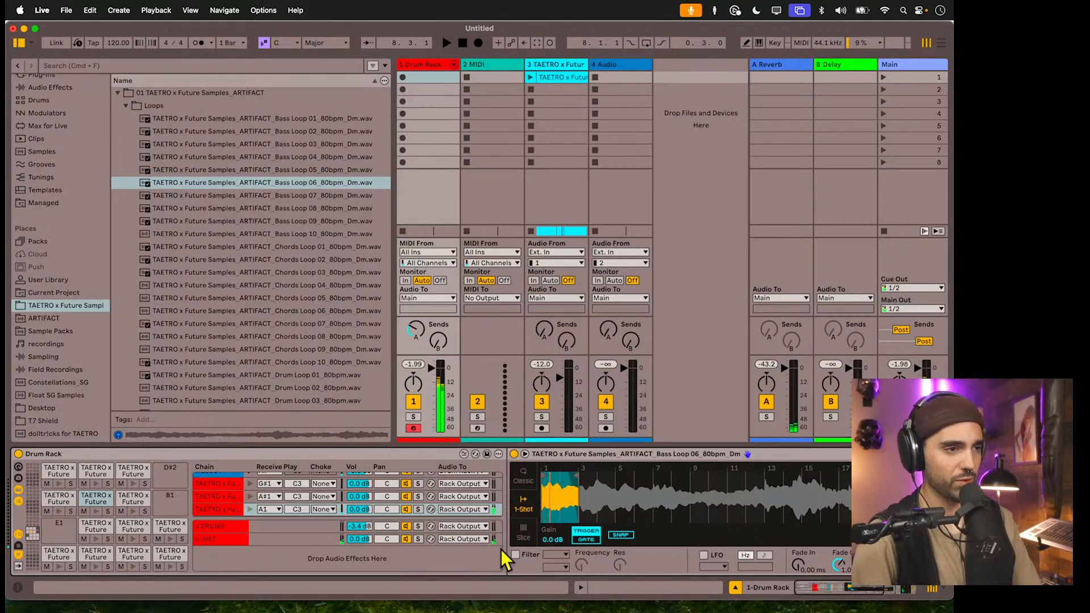
key("Delete")
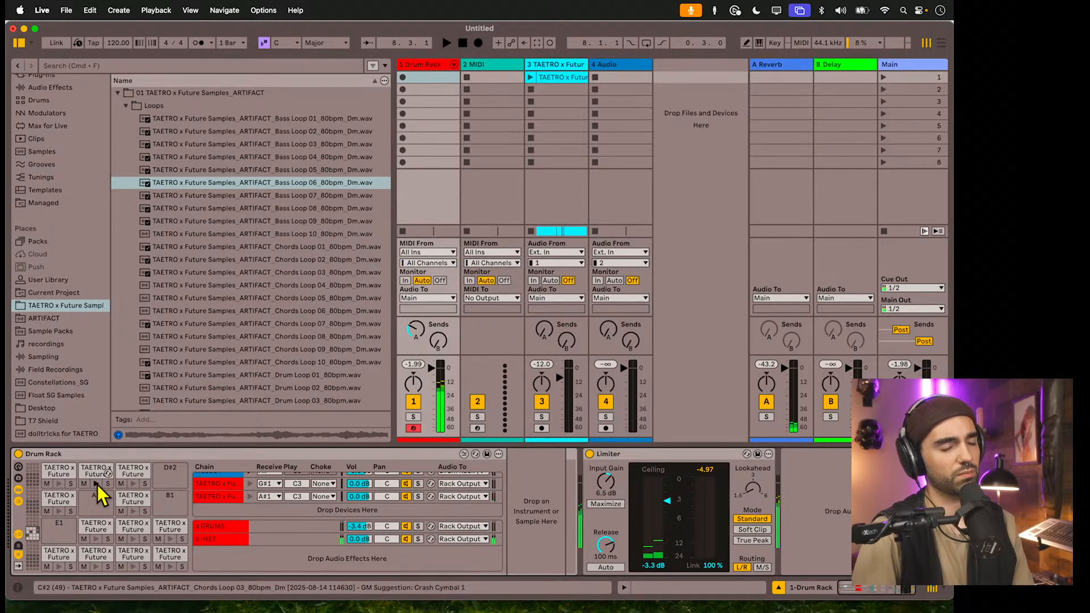
left_click_drag(128, 499, 96, 500)
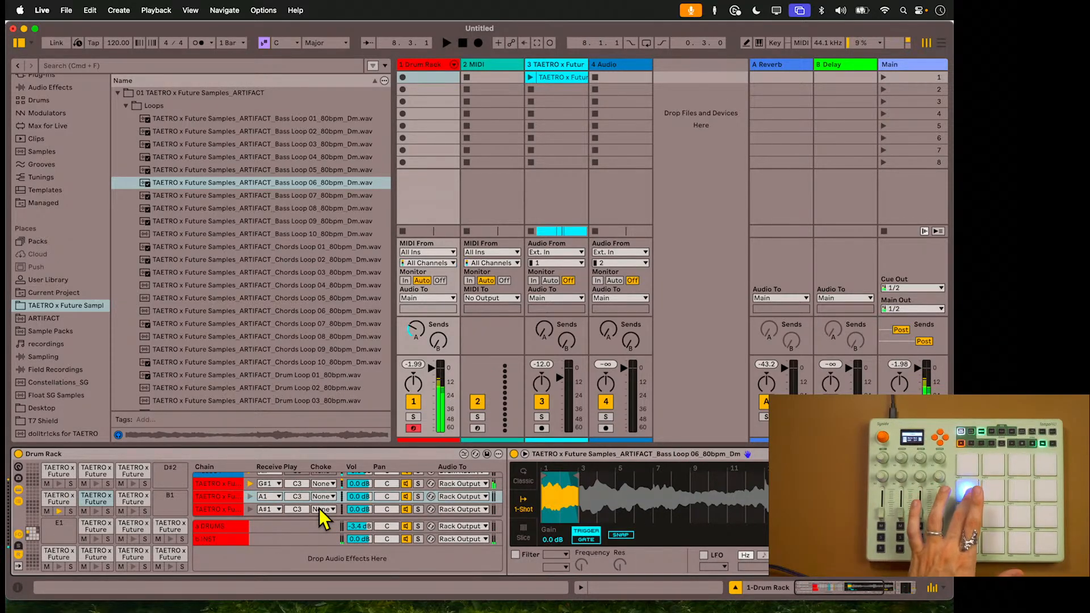
- Assign the G#1, A1 and A#1 bass chains to choke group 15
left_click(328, 483)
left_click(329, 460)
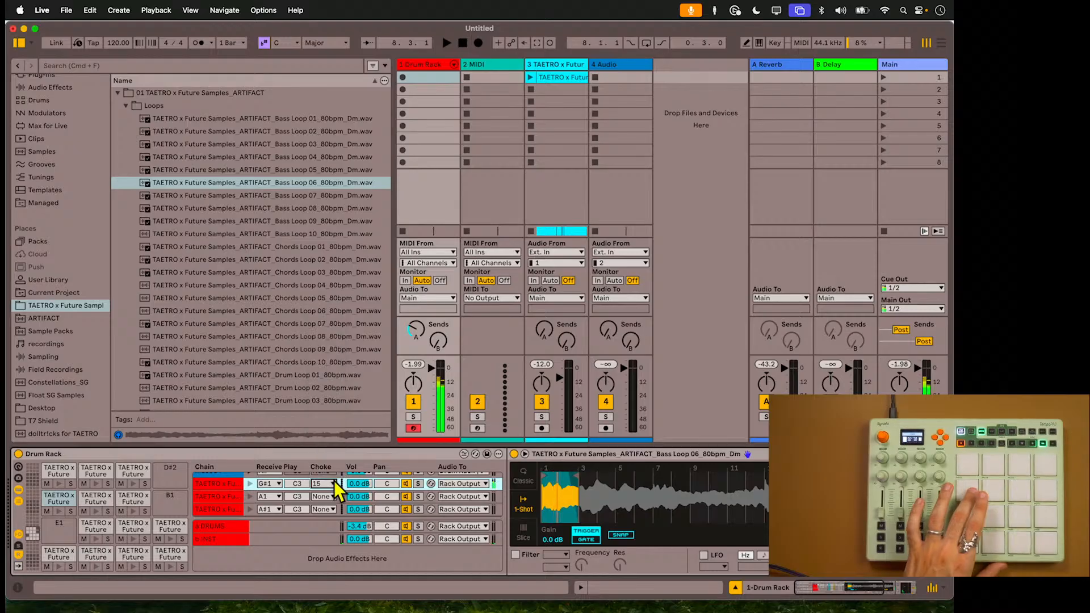
left_click(331, 497)
left_click(323, 479)
left_click(322, 509)
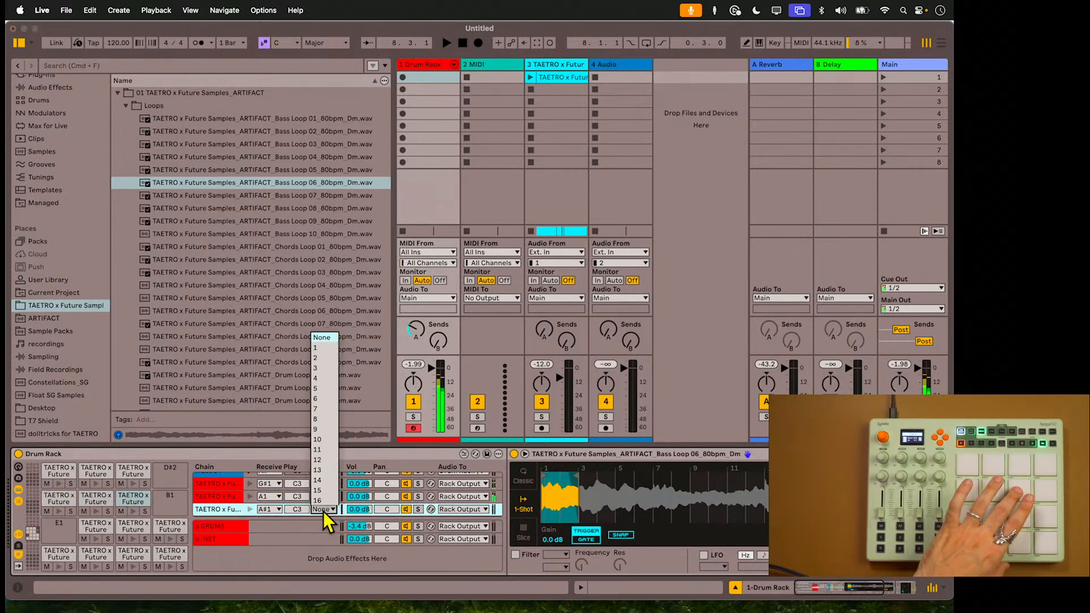
left_click(322, 492)
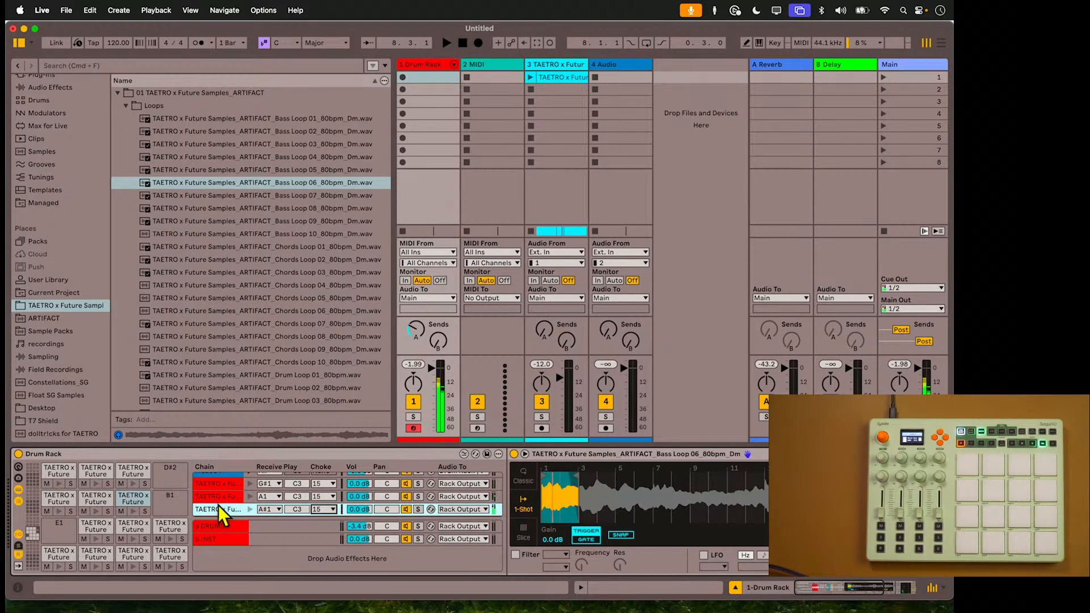
- Group the three bass loop chains into a nested rack named BASS
left_click(222, 486, "shift")
right_click(222, 487)
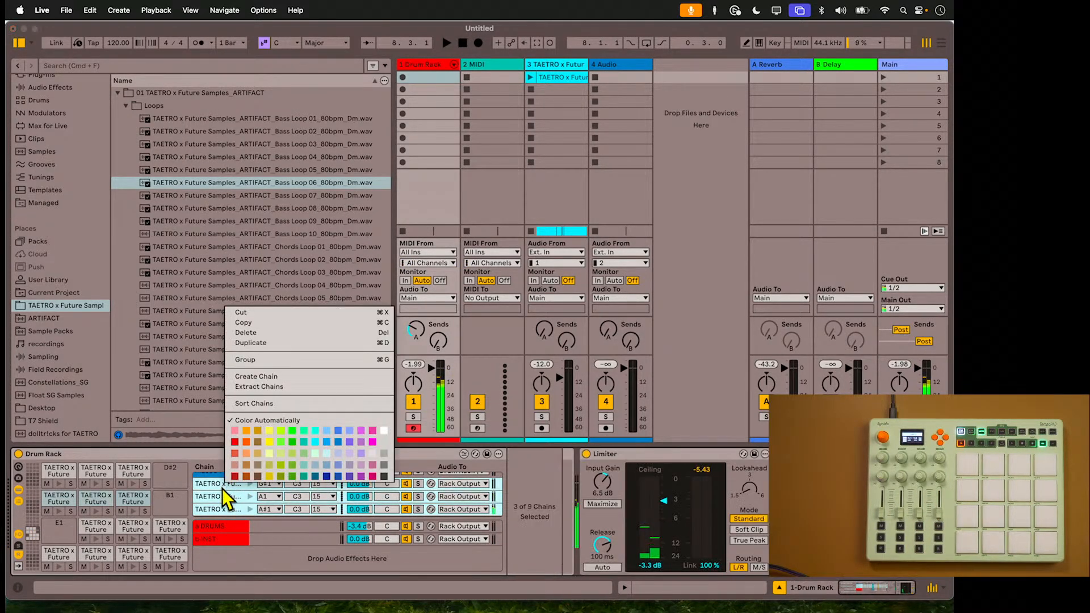
left_click(281, 361)
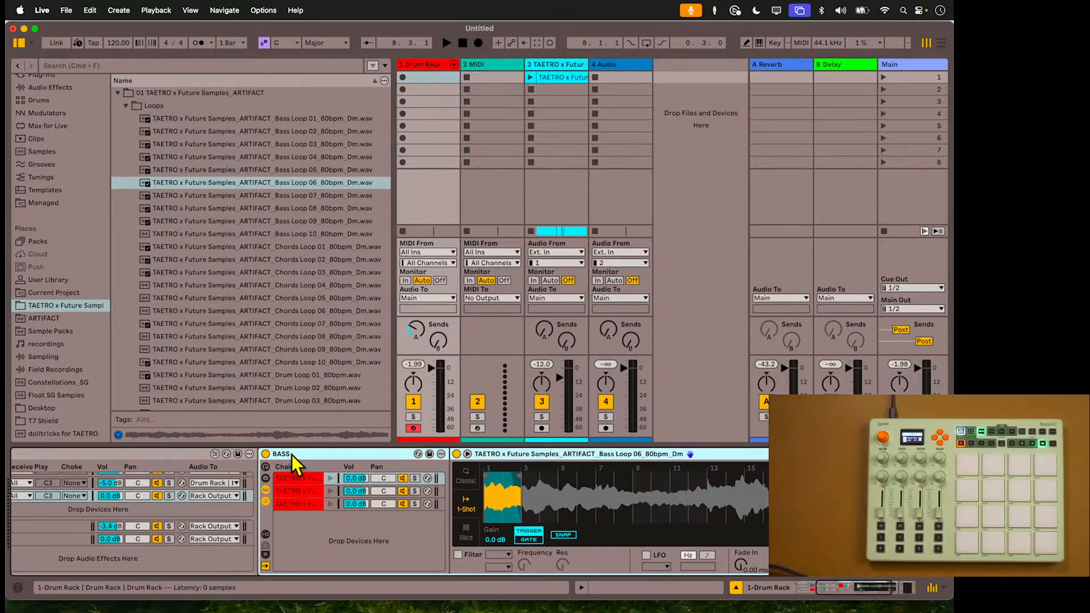
- Unfold the Drum Rack's chain strips in the mixer to review the groups, and fold them again
scroll(291, 462, "left", 6)
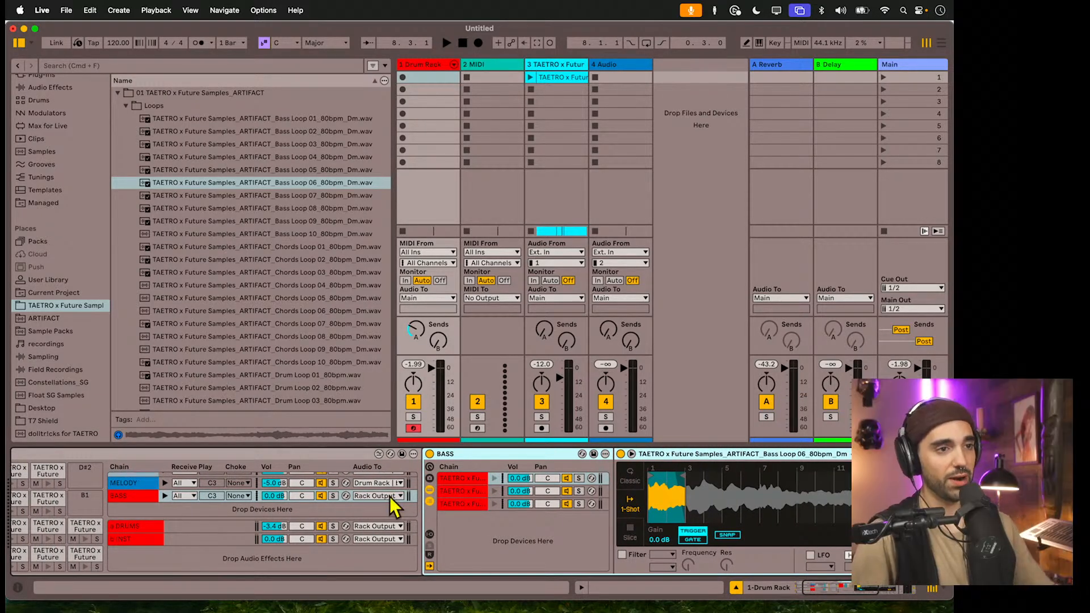
scroll(575, 492, "left", 3)
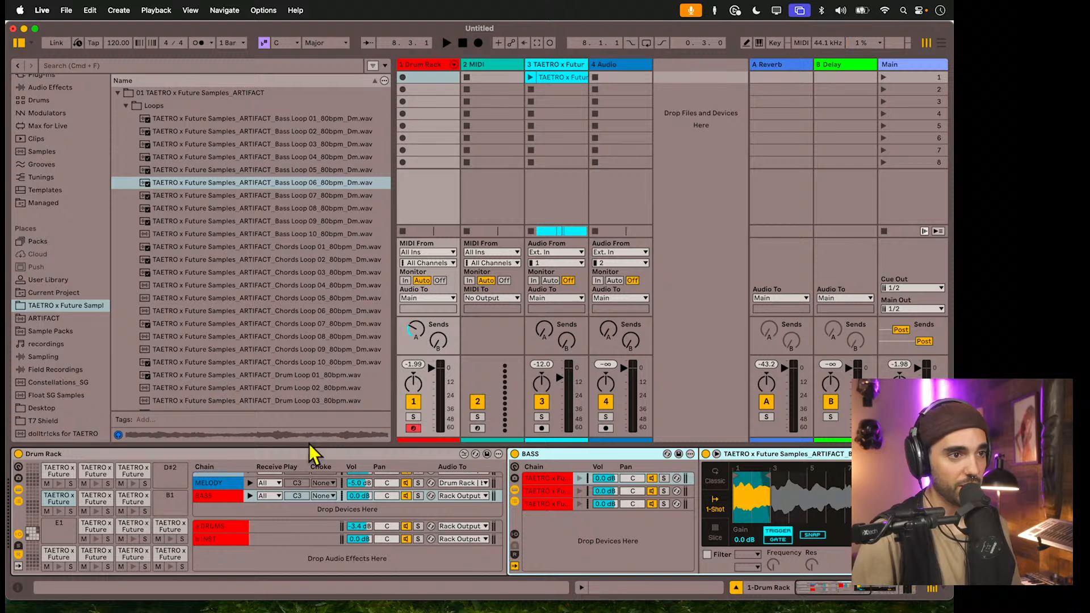
left_click(455, 64)
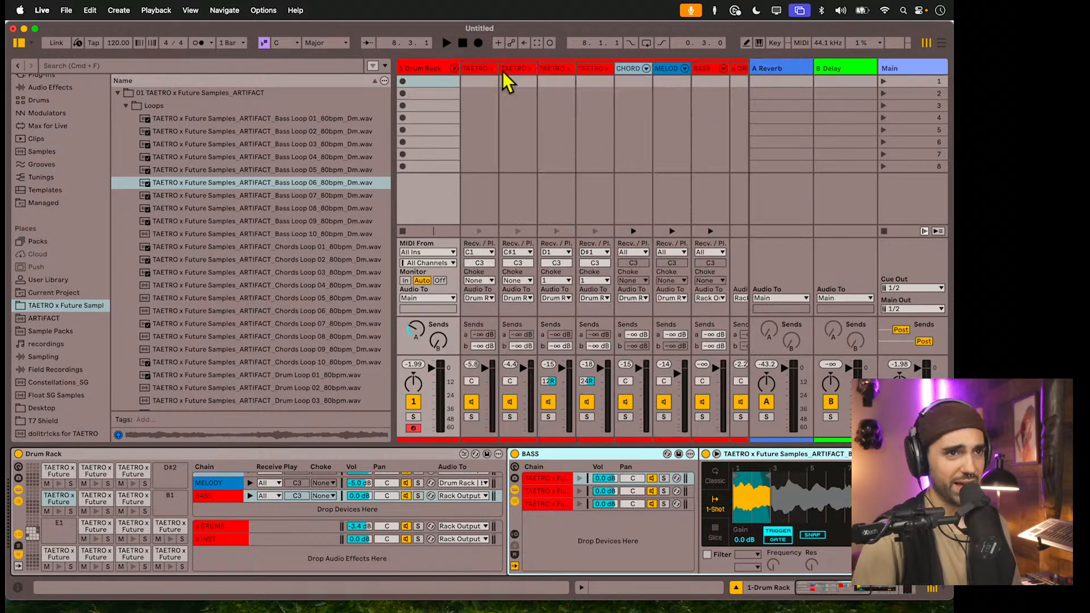
left_click(454, 64)
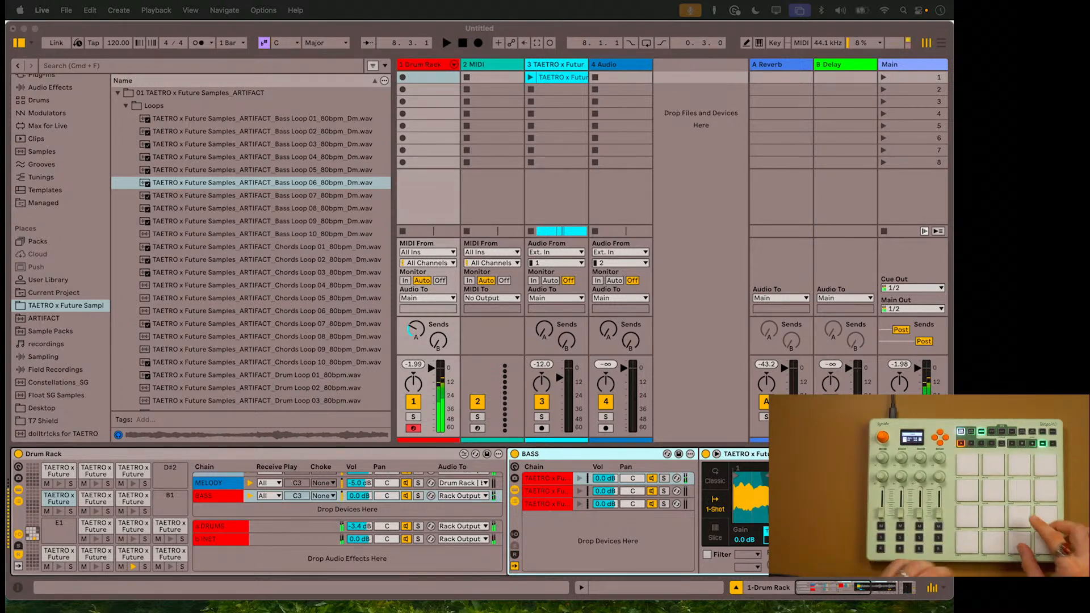
- Audition the C2 and D2 chords pads against the bass, and review the G#1 bass pad's Simpler settings
left_click(57, 485)
double_click(59, 498)
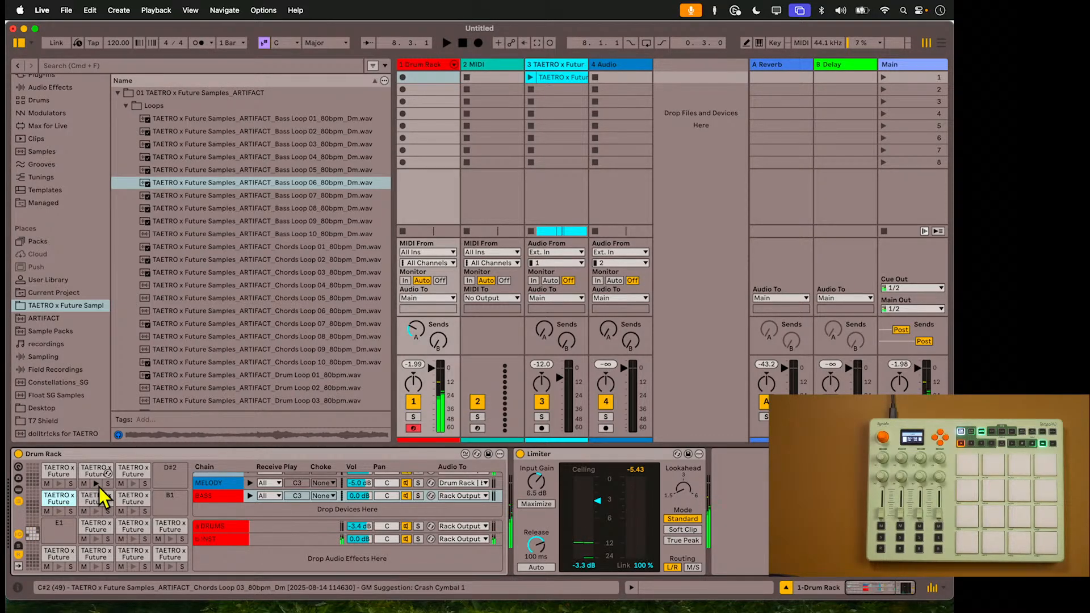
left_click(134, 485)
left_click(58, 485)
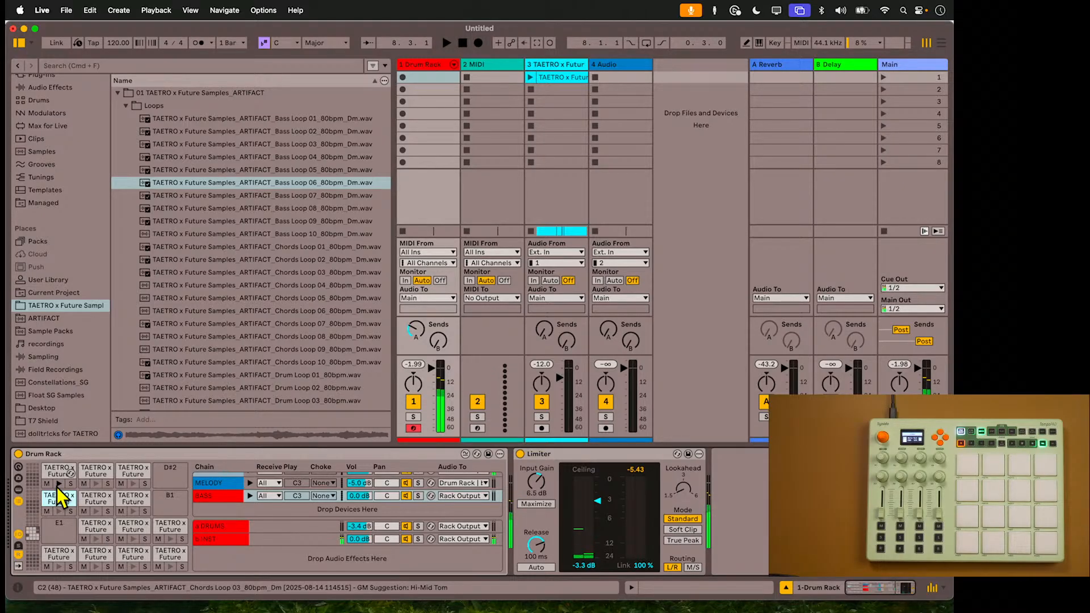
left_click(60, 499)
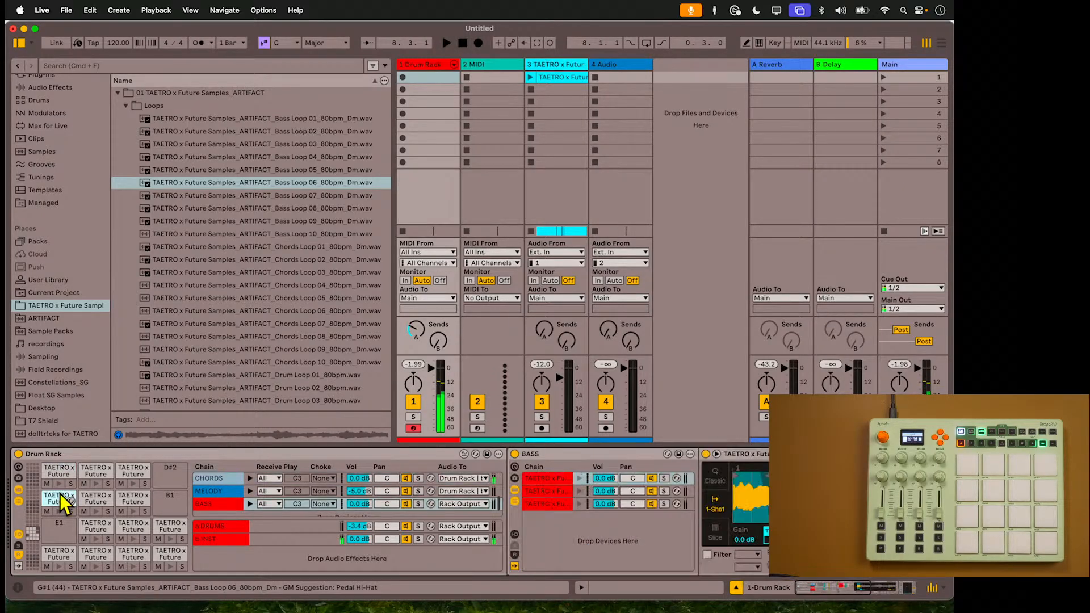
scroll(801, 574, "right", 6)
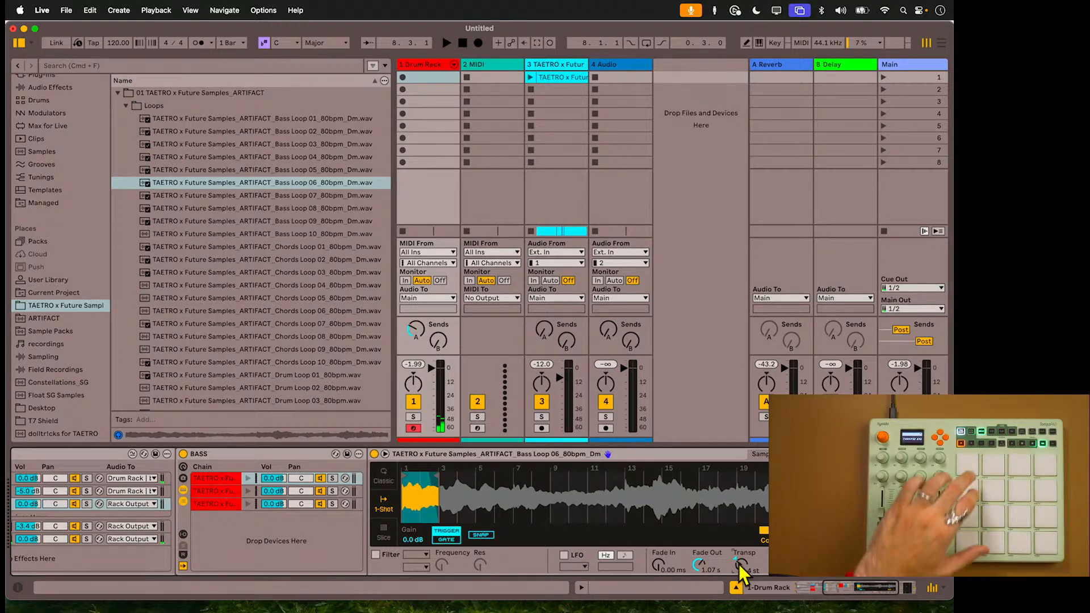
scroll(517, 473, "left", 6)
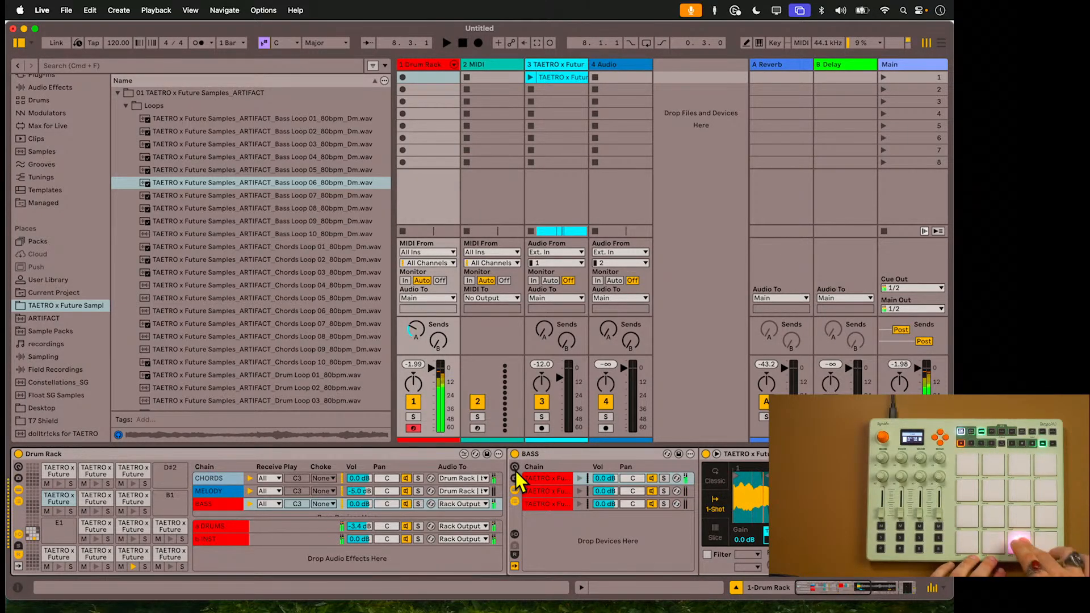
- Add the Sloppy Delay audio effect preset to the closed hi-hat pad on D1
left_click(128, 555)
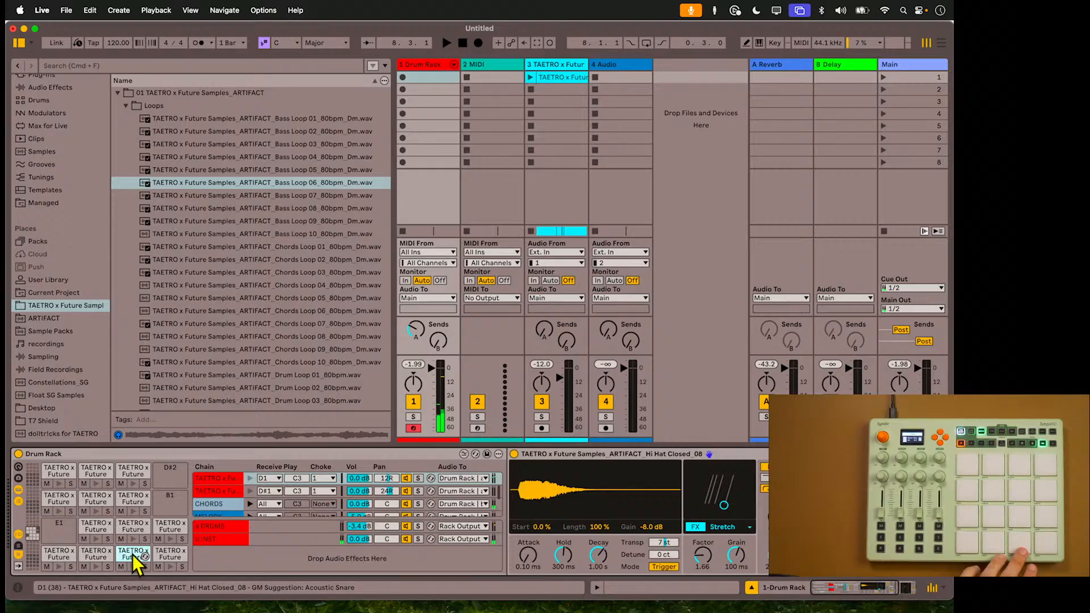
scroll(52, 191, "up", 5)
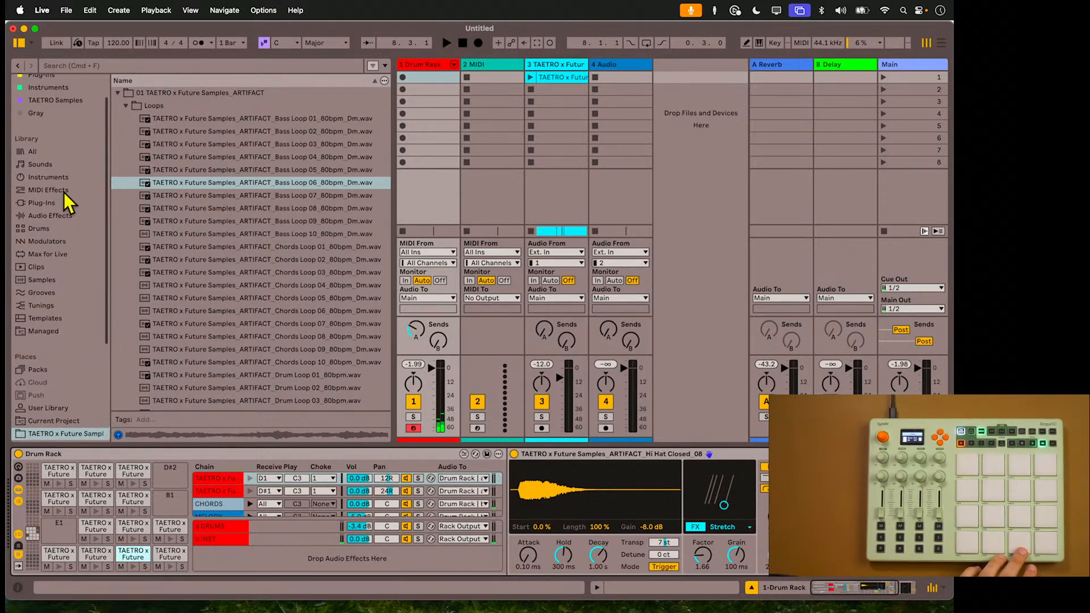
left_click(52, 215)
left_click(91, 71)
type("sloppy")
left_click_drag(183, 148, 133, 557)
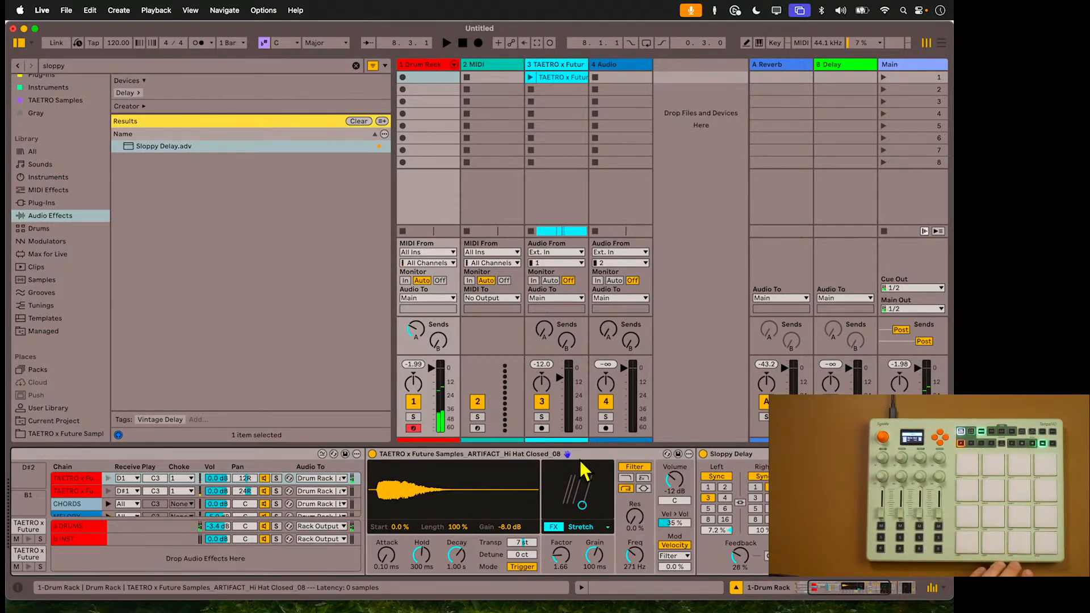
- Set the closed hi-hat's filter to 534 Hz and transpose to 4 st, and switch its effect to FM with 1.4% amount at 845 Hz
scroll(582, 472, "right", 5)
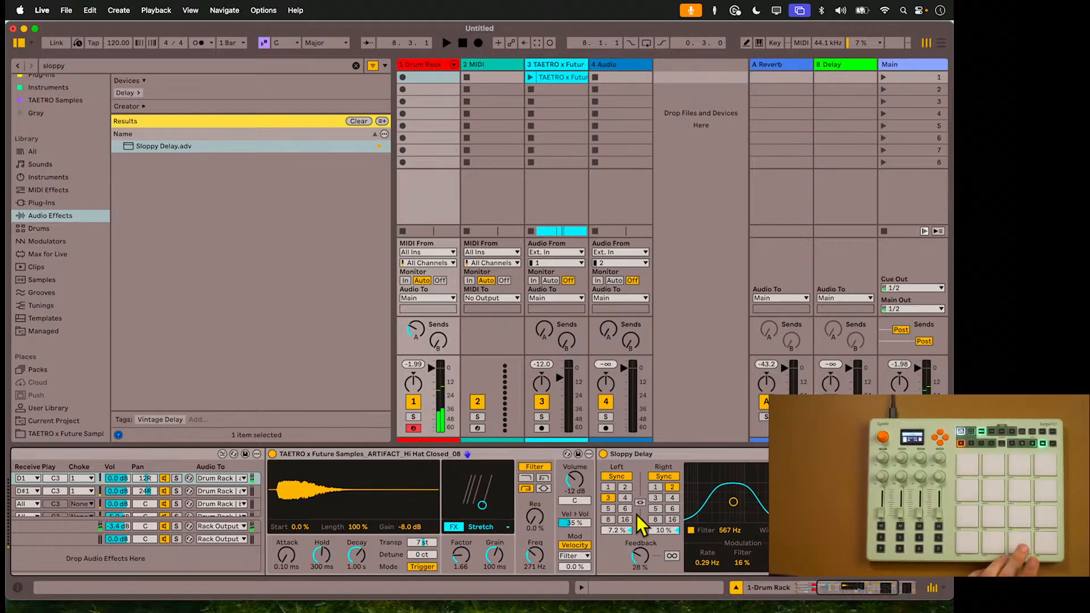
scroll(511, 568, "left", 2)
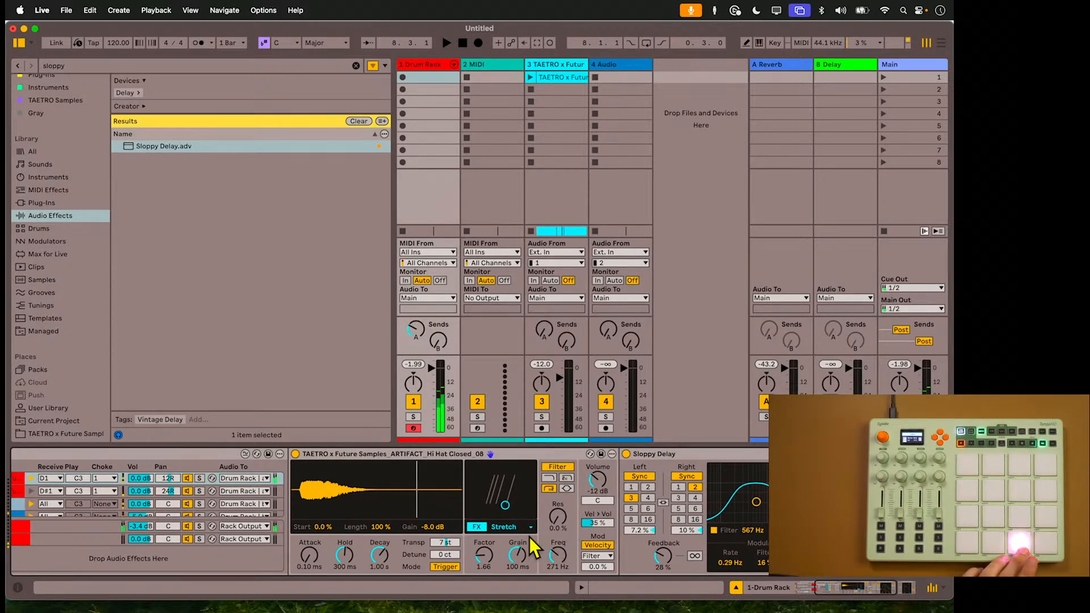
left_click_drag(553, 550, 553, 538)
left_click(454, 543)
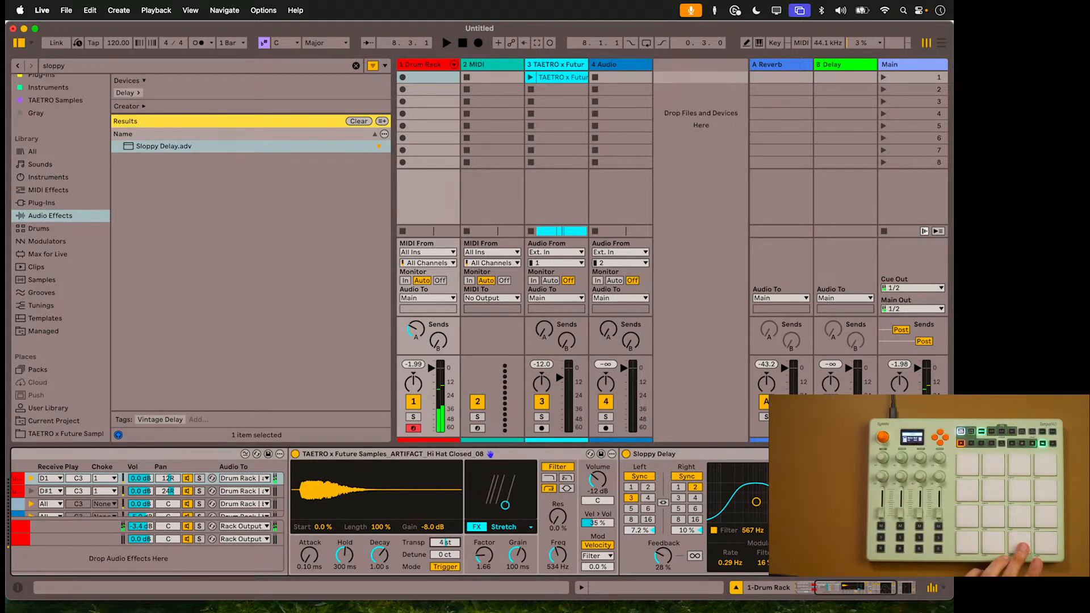
left_click(507, 527)
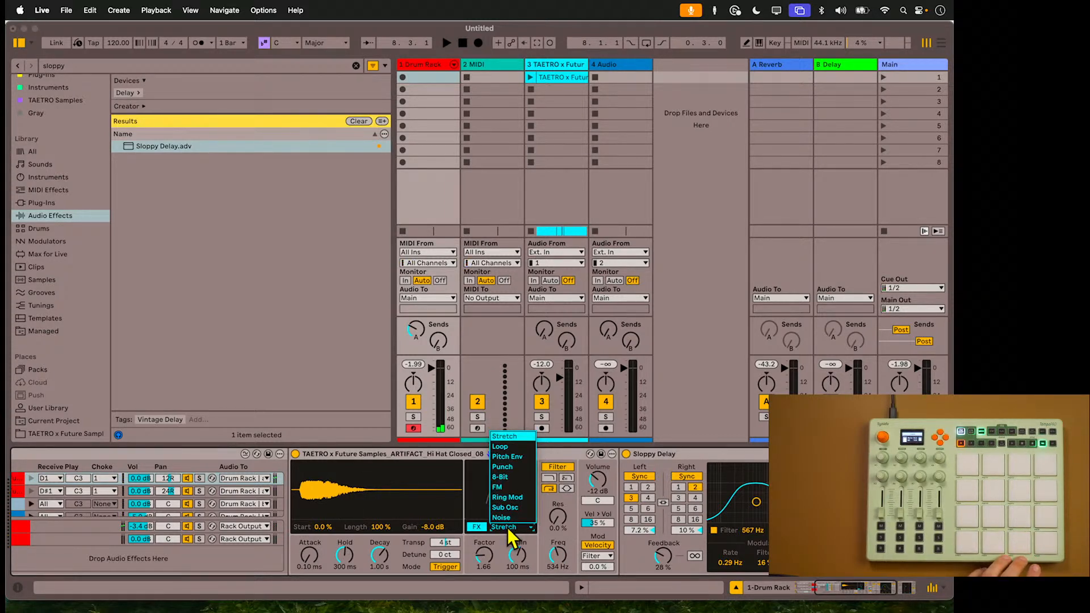
left_click(498, 487)
left_click_drag(516, 485, 515, 503)
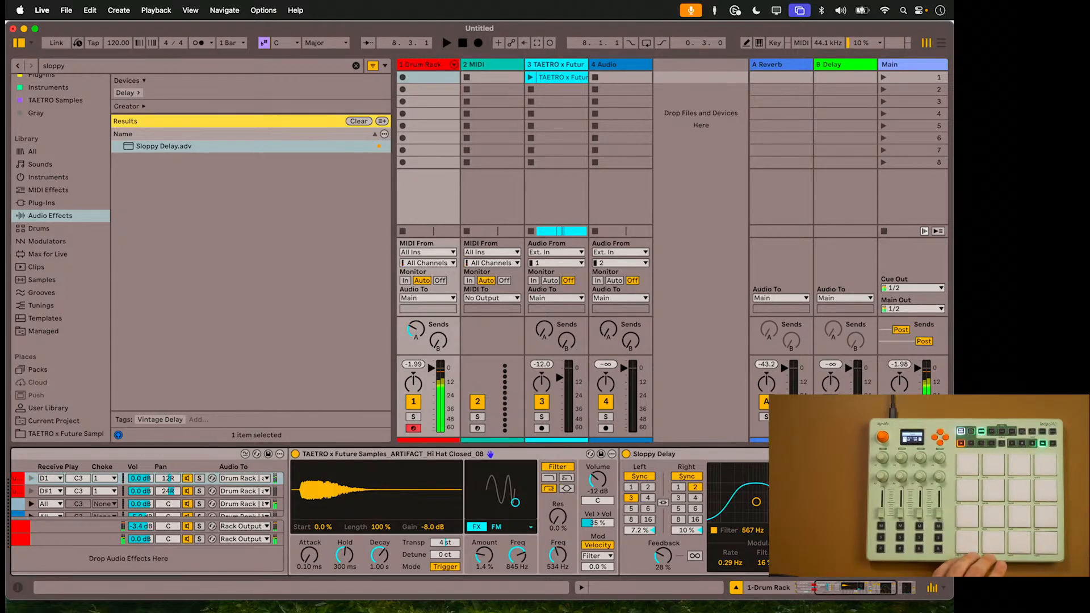
- Review the Simpler settings of the Bass Loop 06 pad in the BASS rack while playing the pads
left_click(93, 499)
left_click(140, 501)
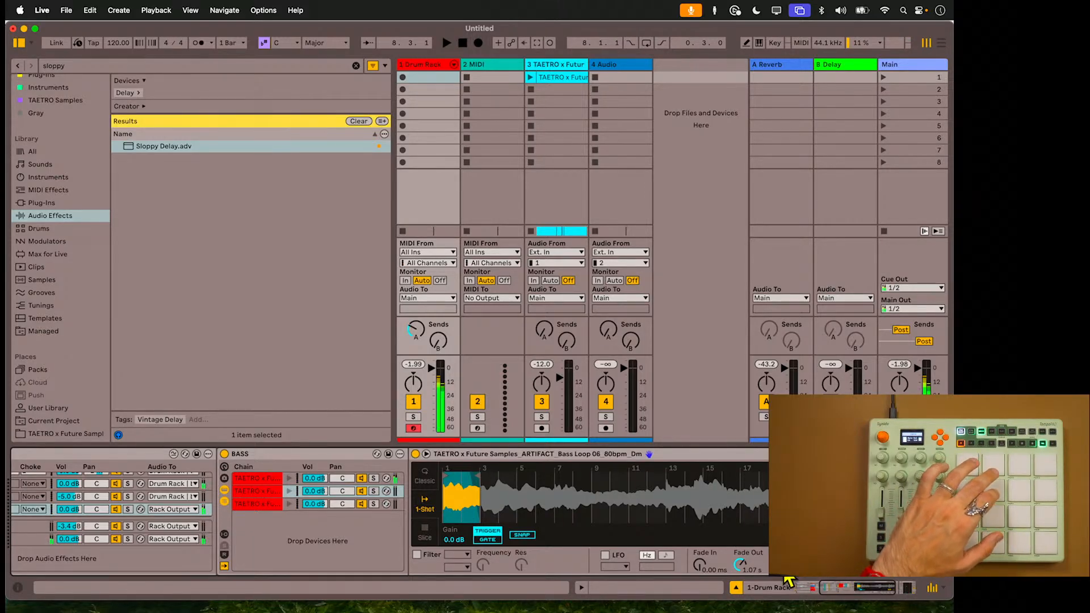
scroll(556, 542, "left", 5)
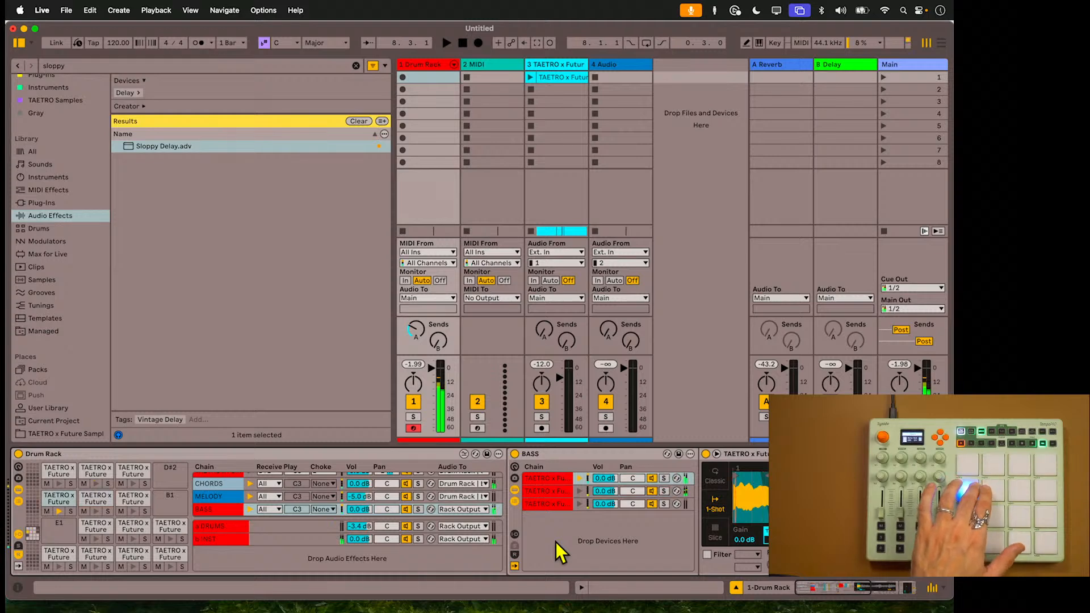
scroll(556, 541, "right", 5)
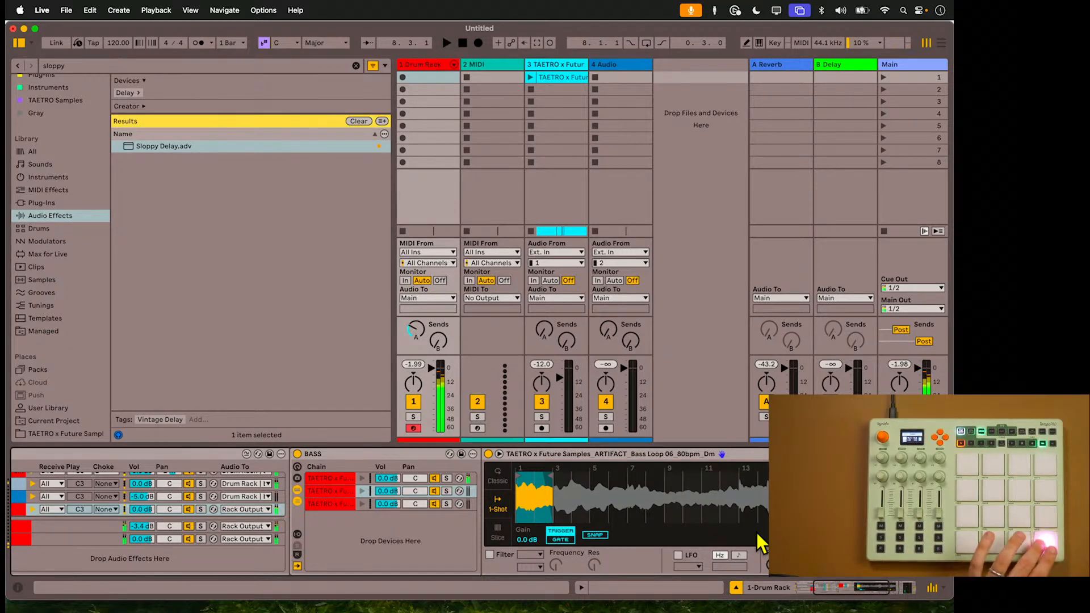
- Lower the gain of the open hi-hat on D#1 to -16 dB
scroll(256, 463, "left", 5)
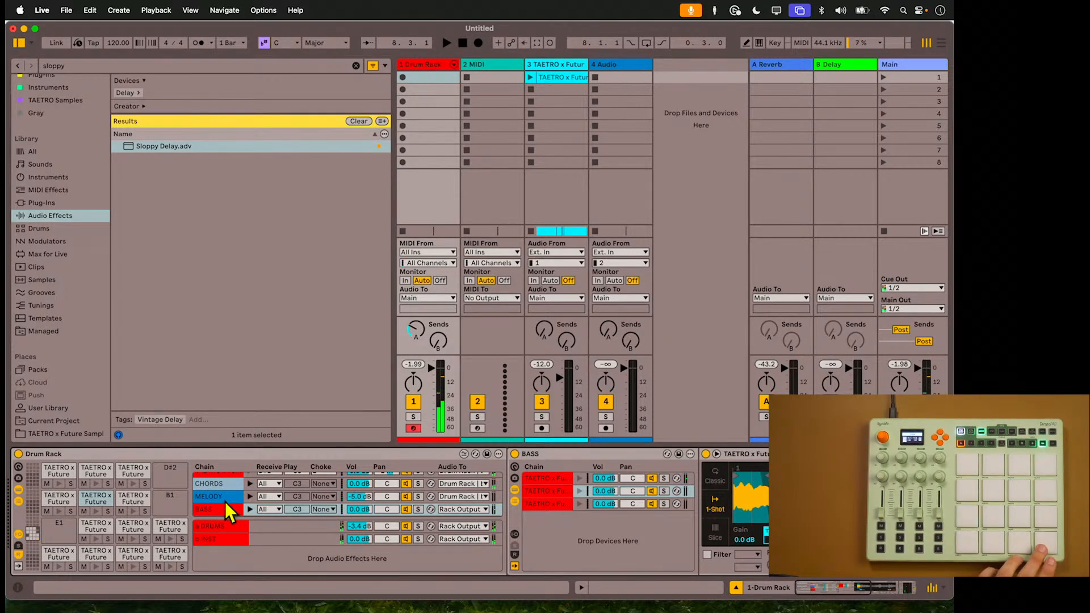
left_click(168, 554)
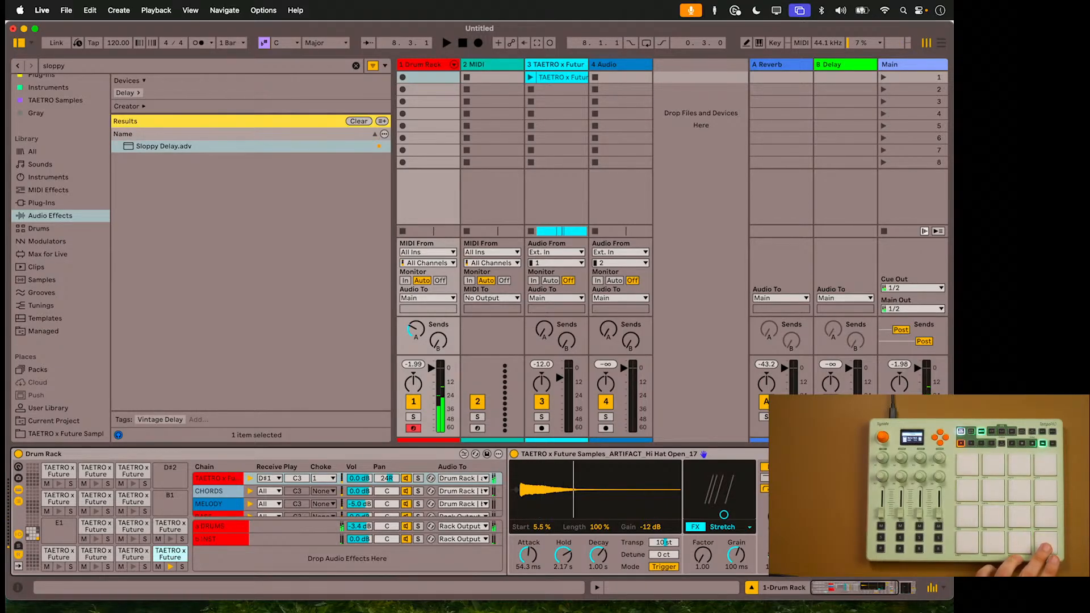
left_click_drag(649, 528, 650, 534)
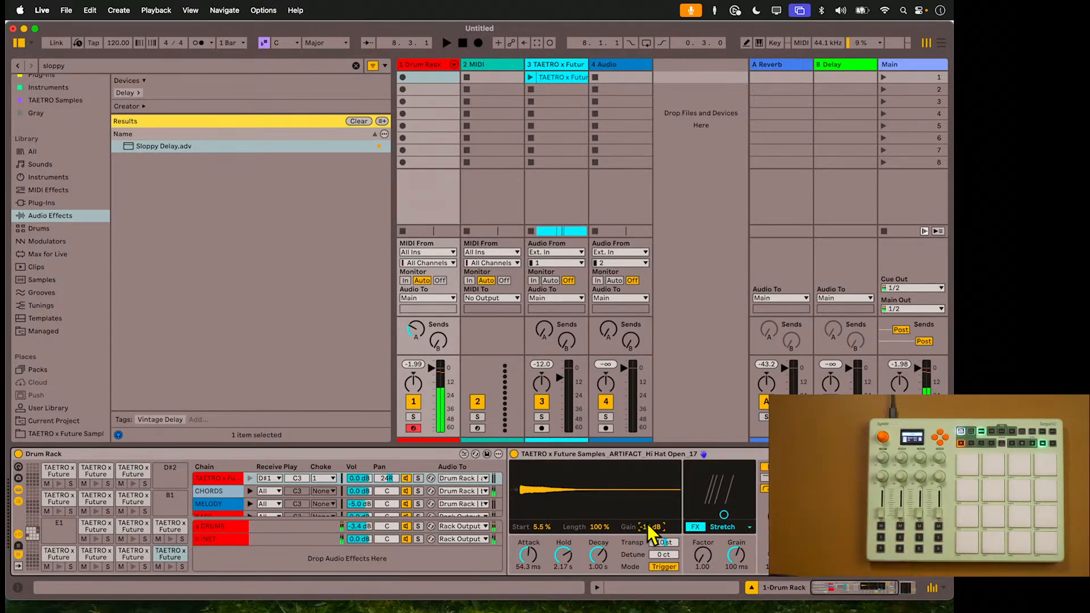
- Clear the browser search and audition samples across the Loops folder of the TAETRO x Future Samples ARTIFACT pack
left_click(355, 67)
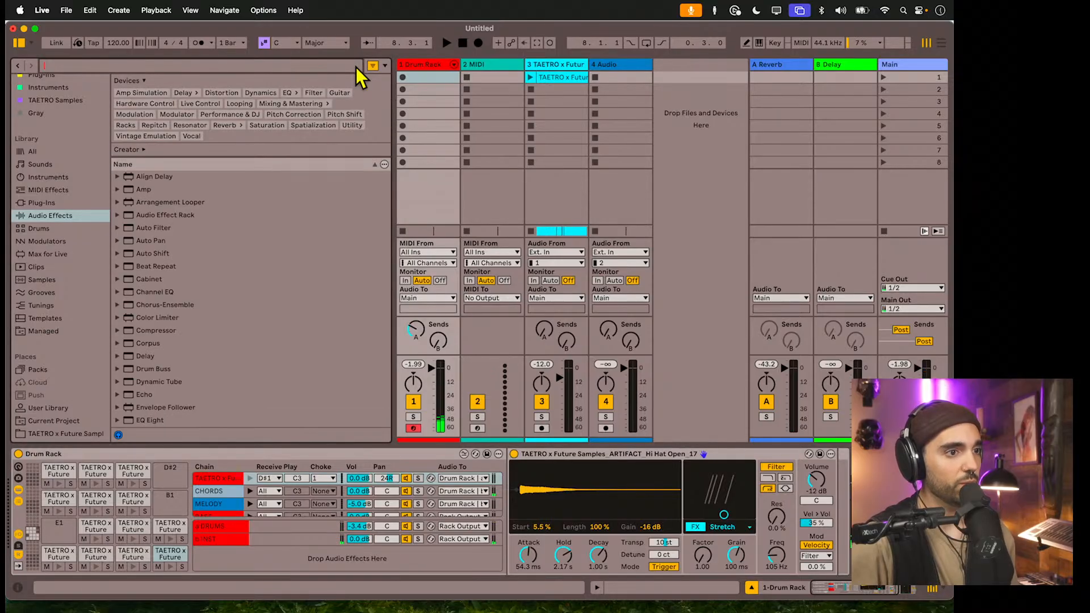
scroll(80, 397, "down", 2)
left_click(81, 402)
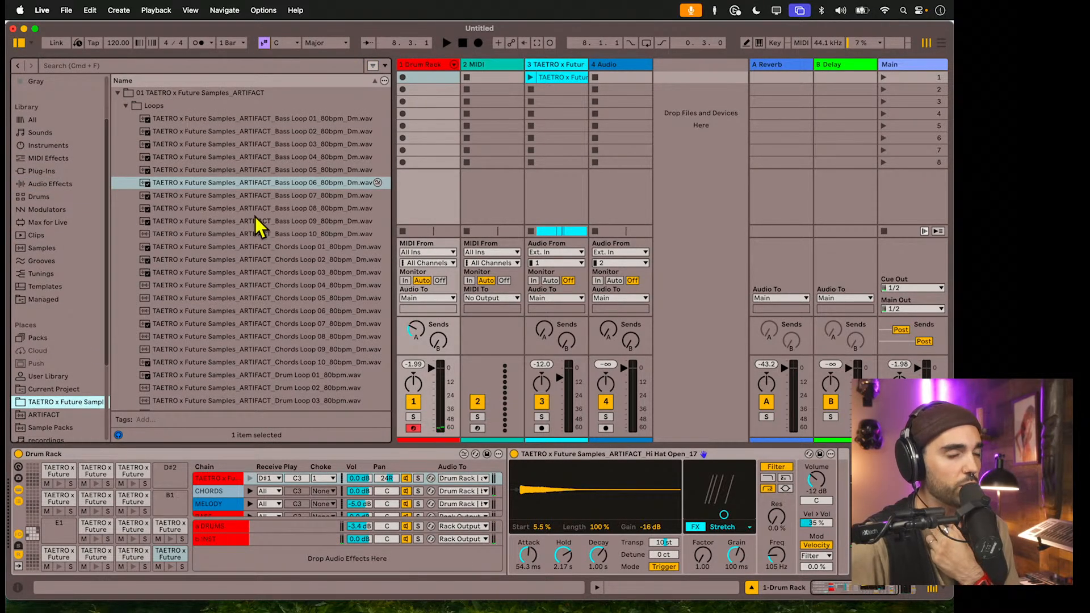
left_click(236, 312)
scroll(237, 312, "down", 5)
left_click(237, 309)
scroll(237, 312, "down", 4)
left_click(236, 311)
scroll(236, 311, "down", 2)
left_click(236, 312)
scroll(237, 312, "down", 1)
scroll(237, 319, "up", 15)
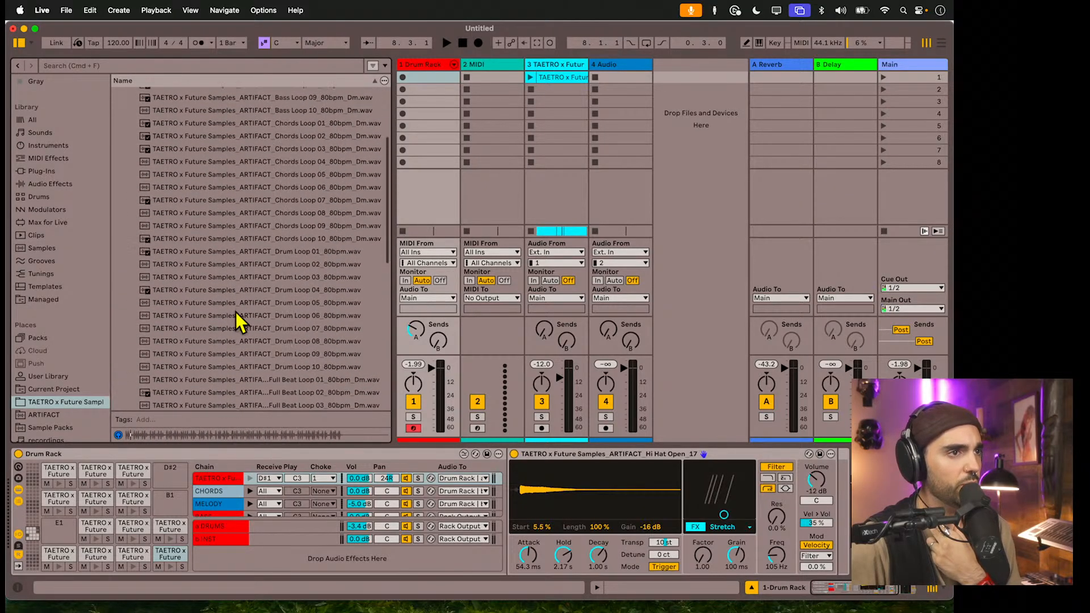
- Open the SFX one-shots folder and audition samples between SFX_03 and SFX_31
left_click(125, 106)
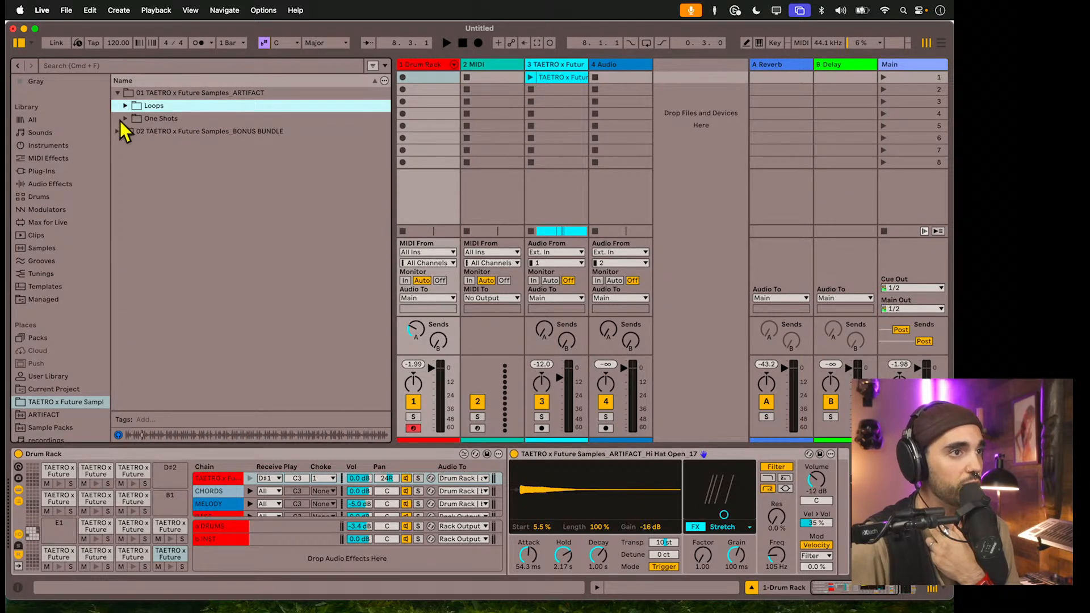
left_click(125, 118)
left_click(134, 144)
left_click(199, 208)
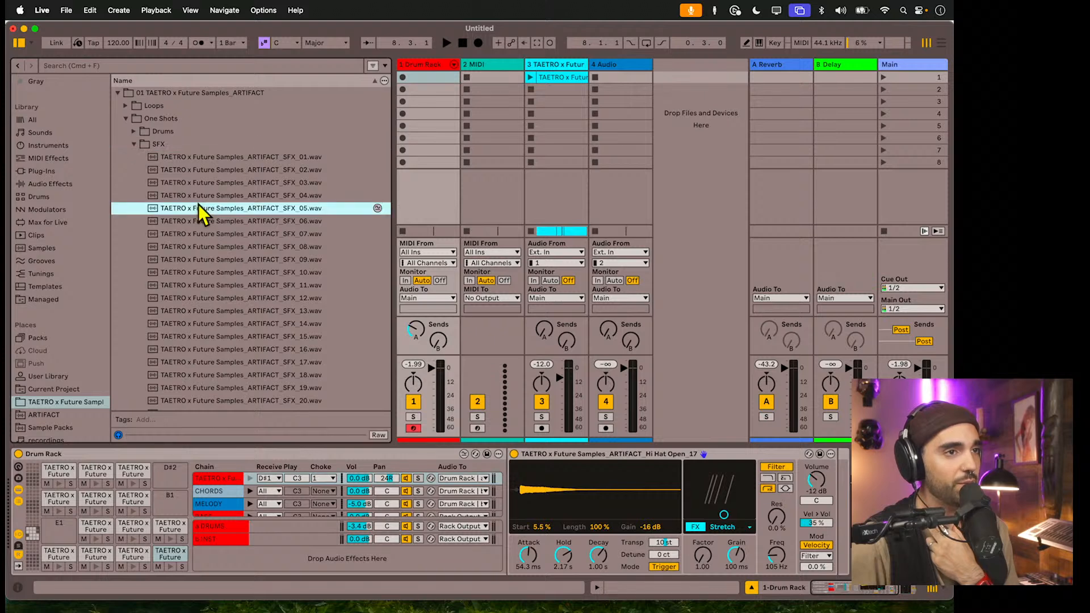
left_click(209, 182)
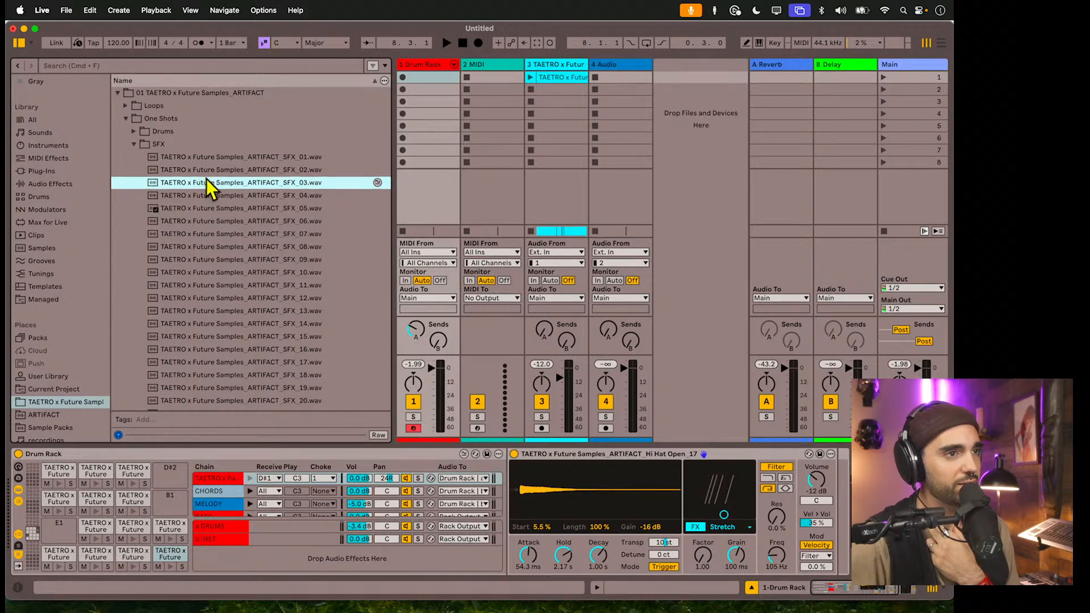
left_click(217, 286)
scroll(217, 291, "down", 1)
left_click(218, 314)
scroll(219, 318, "down", 5)
left_click(219, 322)
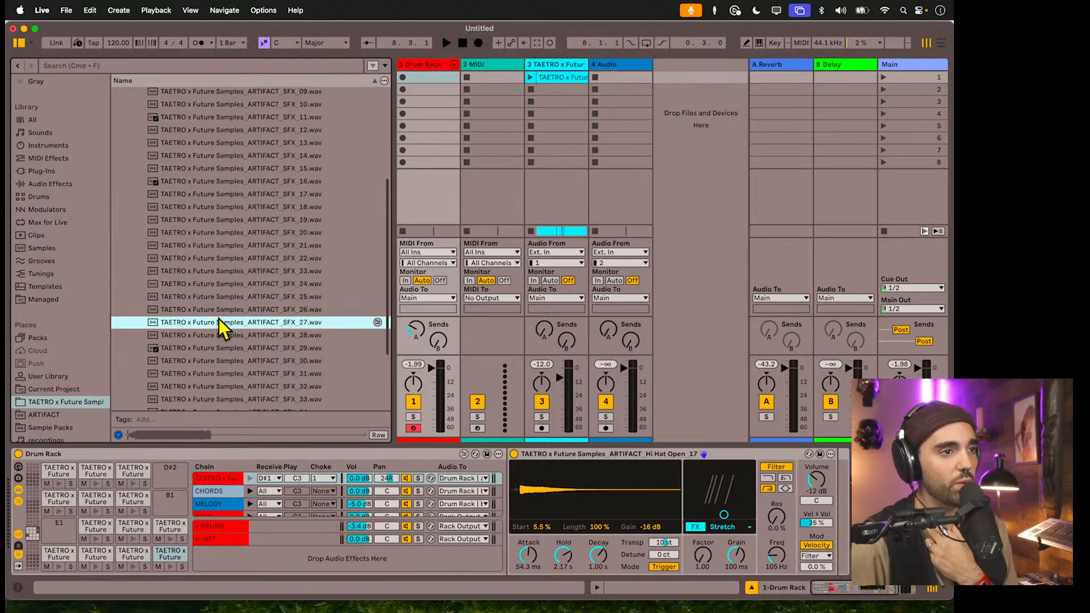
left_click(219, 375)
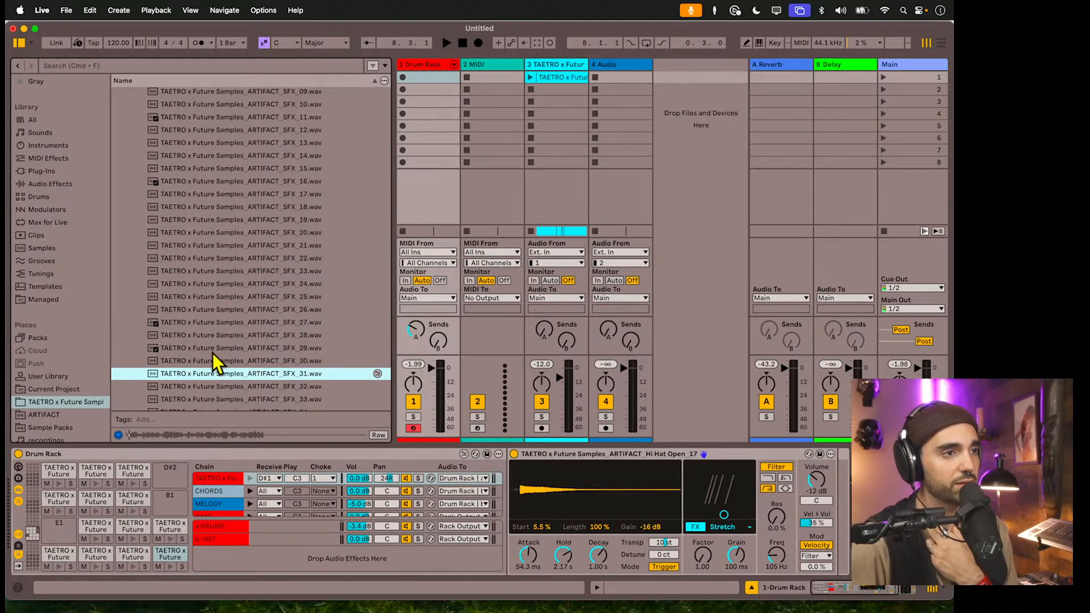
left_click(214, 350)
left_click(213, 339)
- Audition SFX_38, SFX_39 and SFX_40, and compare SFX_31 with SFX_29
scroll(214, 348, "down", 2)
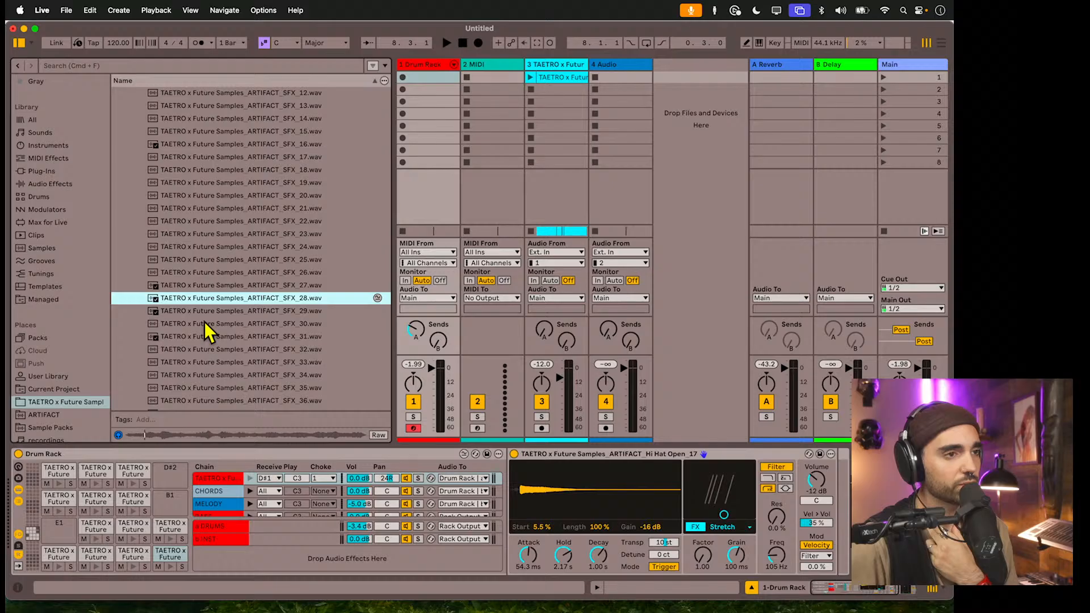
scroll(220, 359, "down", 3)
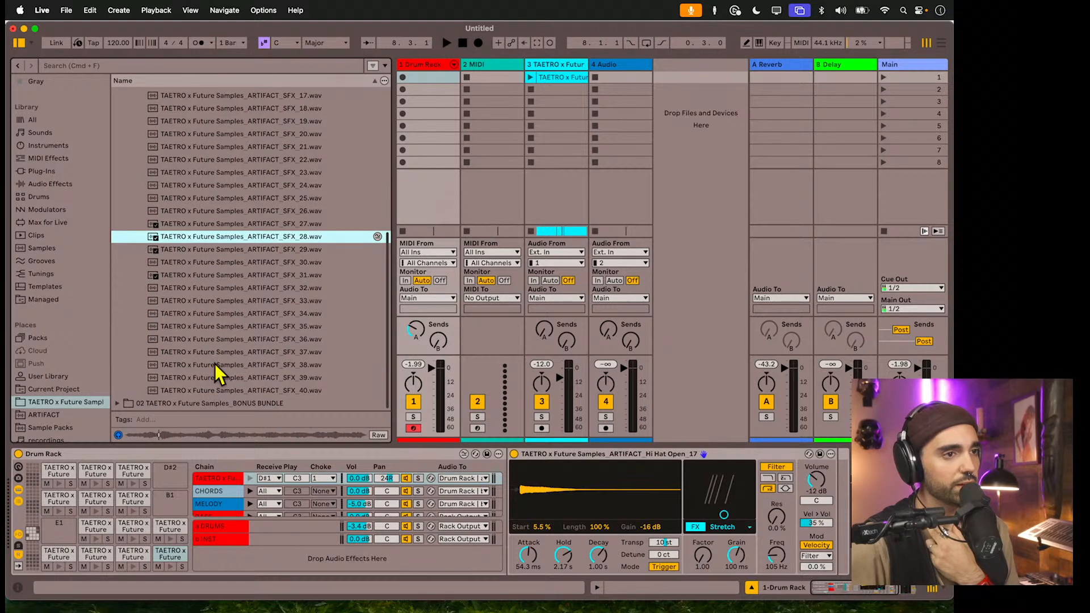
left_click(216, 365)
left_click(213, 377)
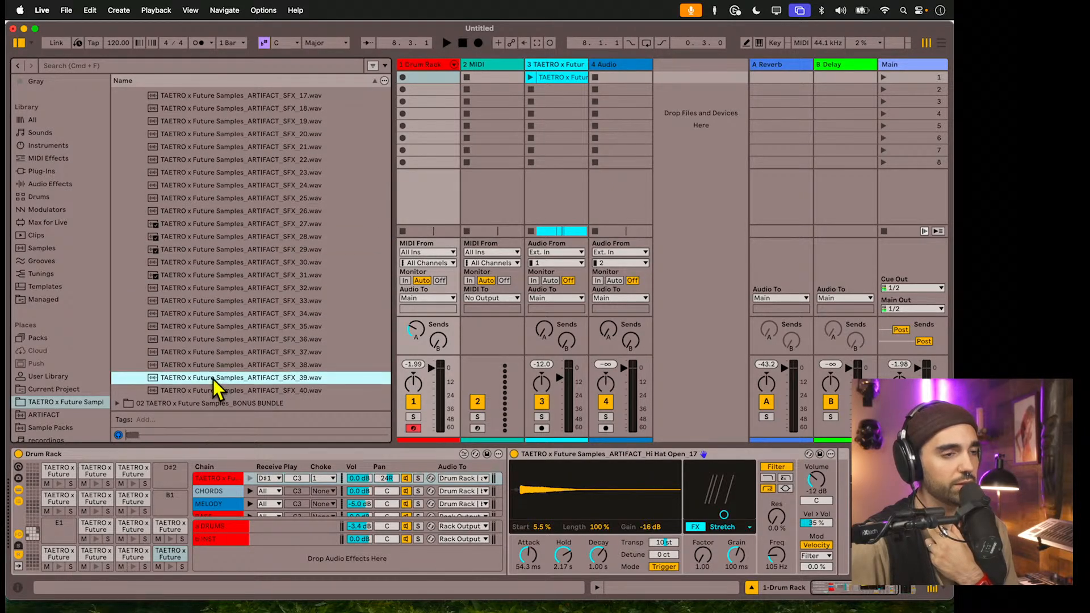
left_click(214, 391)
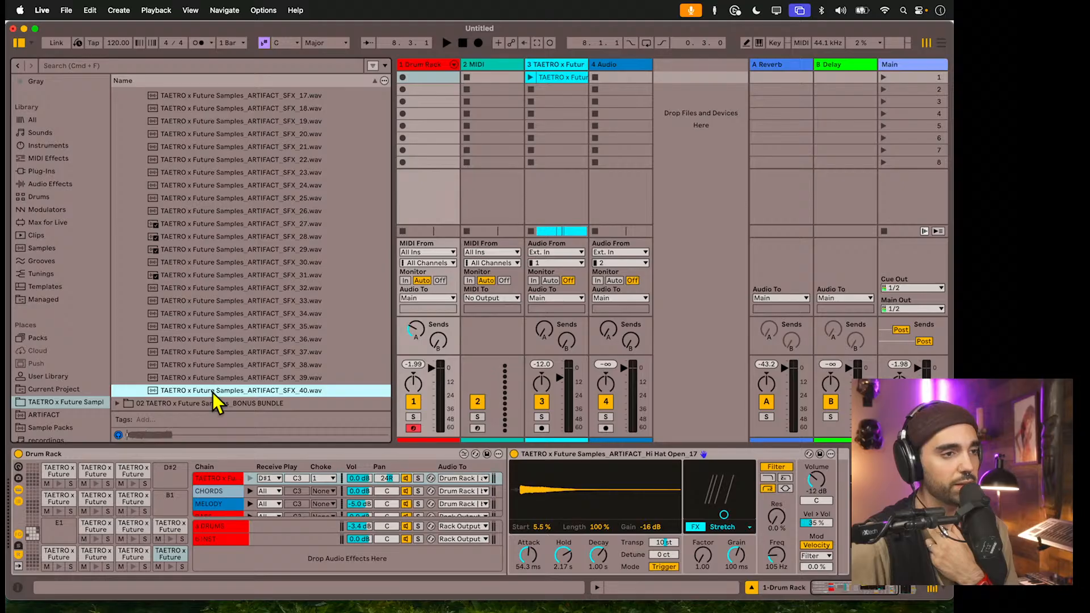
left_click(206, 276)
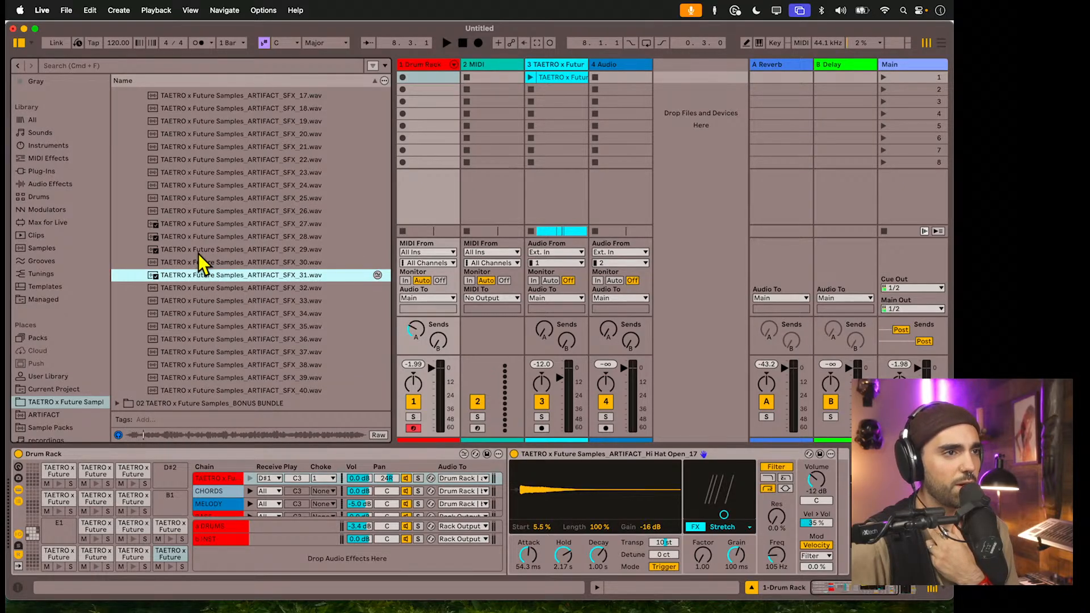
left_click(199, 252)
left_click(198, 275)
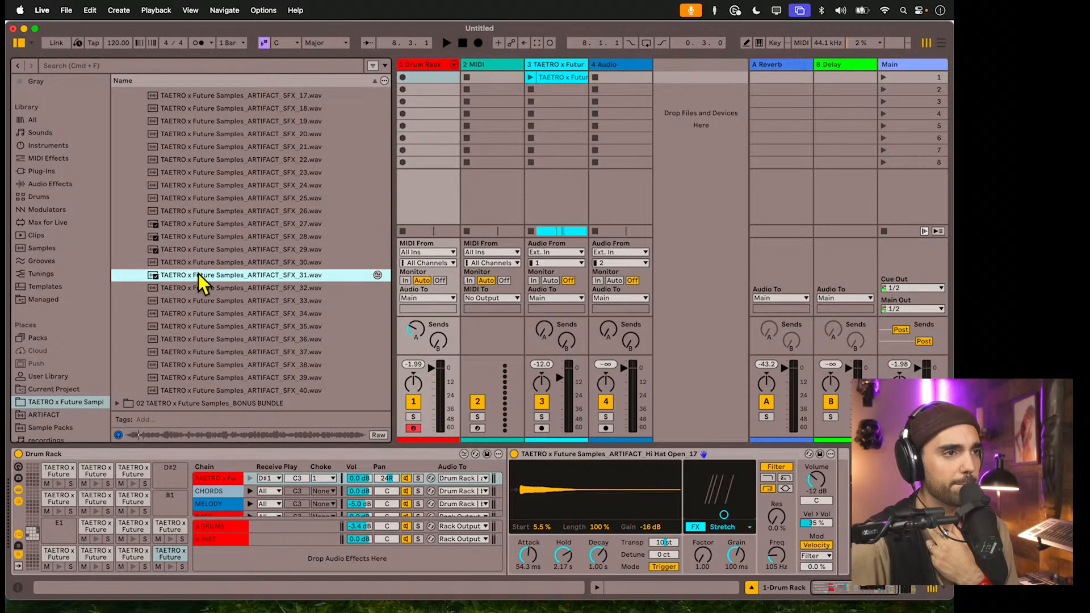
- Load SFX_31 onto the empty E1 pad, convert it to Simpler and shorten it to about the first bar
left_click_drag(199, 275, 57, 528)
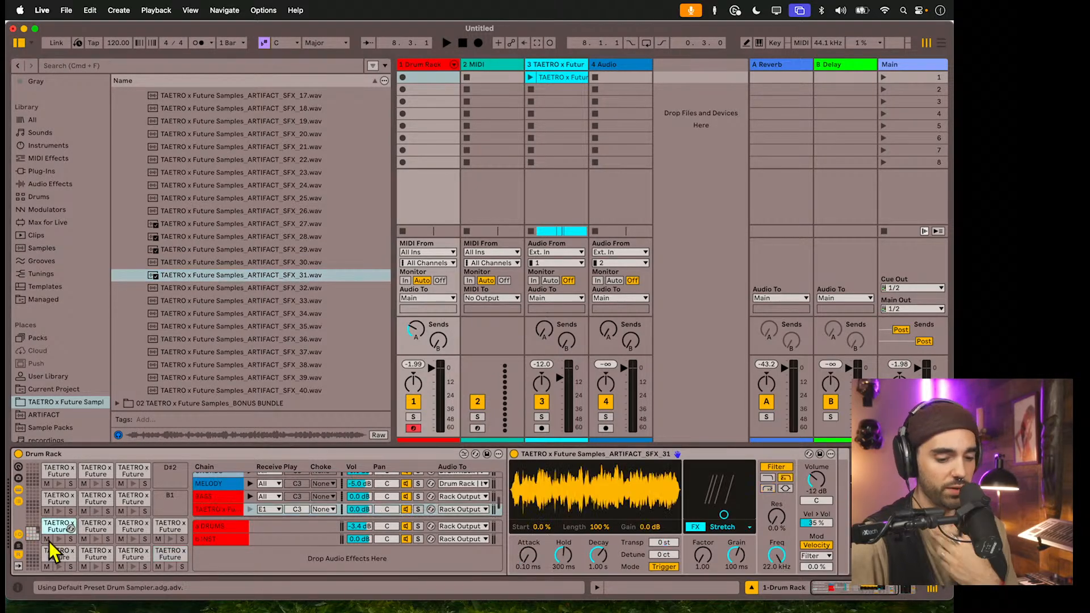
right_click(548, 458)
left_click(583, 453)
scroll(575, 469, "right", 4)
left_click_drag(845, 475, 429, 474)
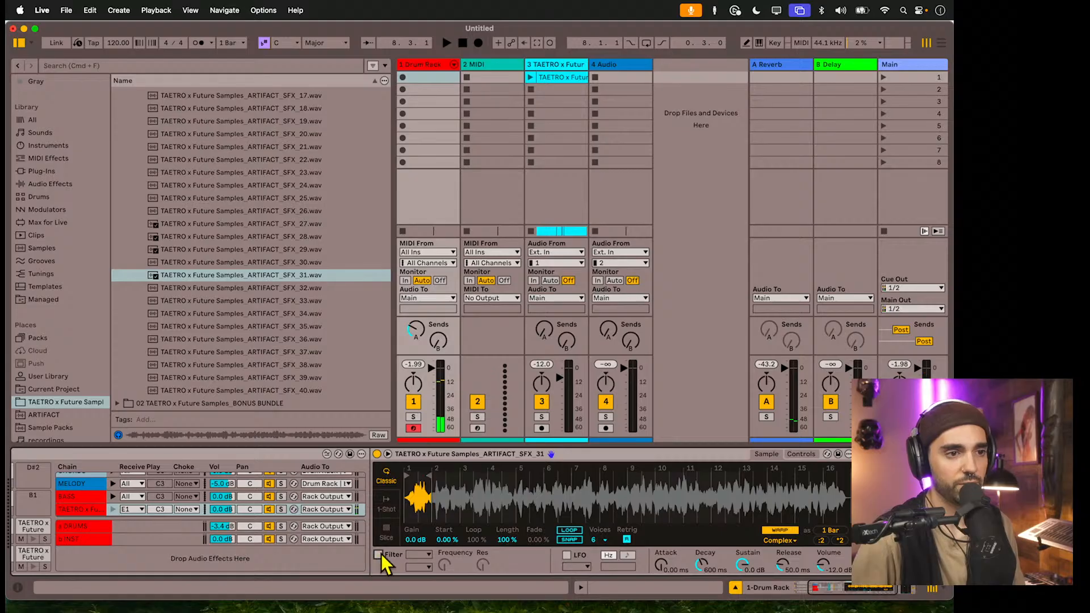
- Enable the filter on the E1 sound effect and set its frequency to 321 Hz
left_click(379, 555)
left_click_drag(444, 570, 444, 592)
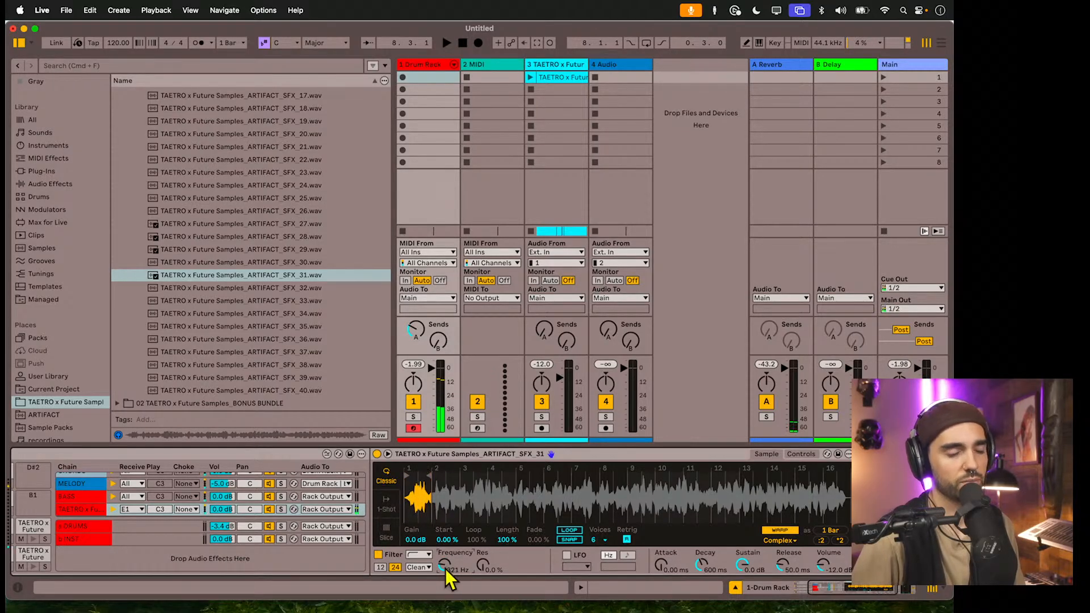
- Switch the E1 sound effect to 1-Shot mode with a 29.8 ms fade in, 216 ms fade out and -4.1 dB gain
left_click_drag(422, 493, 424, 520)
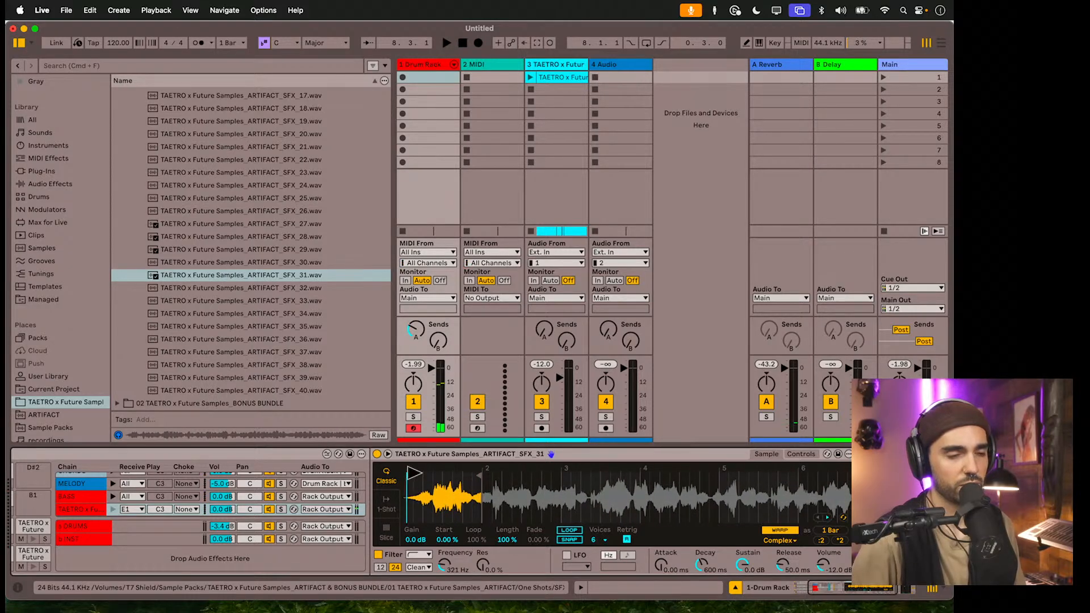
left_click(386, 503)
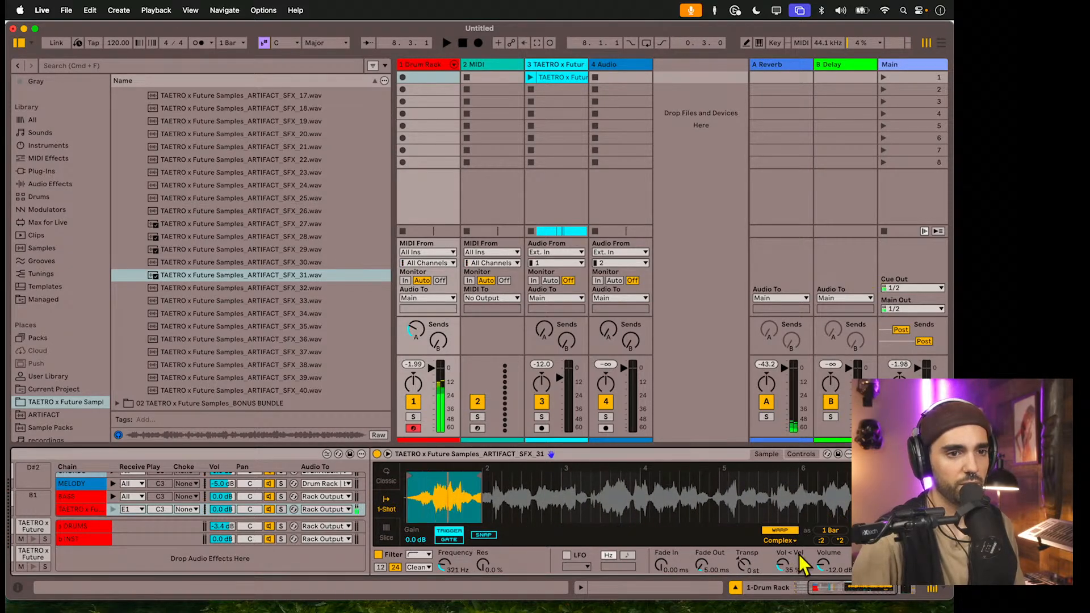
mouse_move(702, 566)
left_mouse_down()
mouse_move(663, 561)
mouse_move(703, 560)
left_mouse_up()
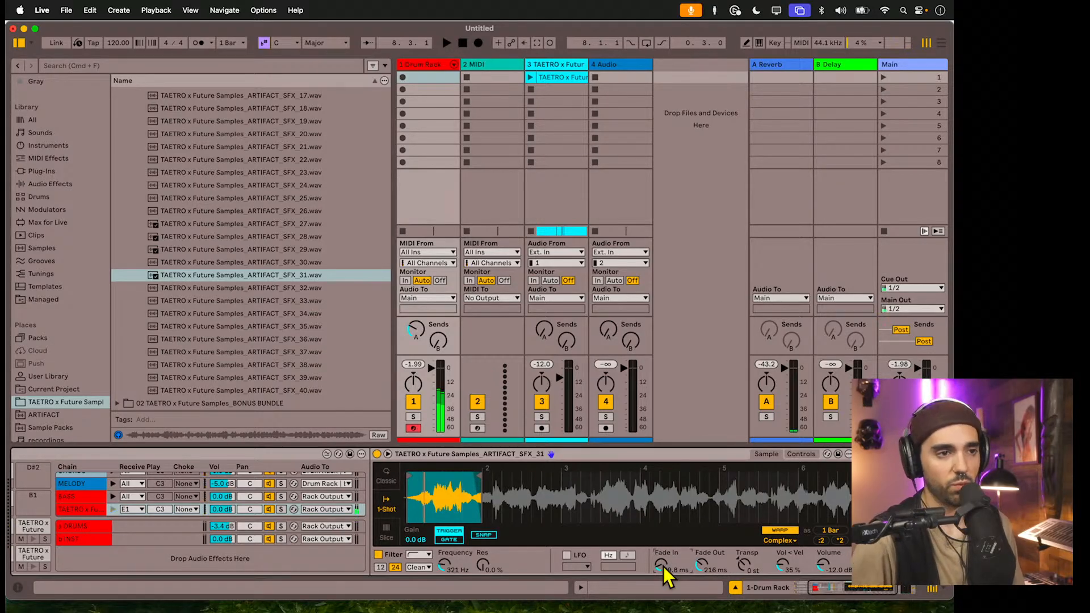
left_click_drag(411, 541, 411, 562)
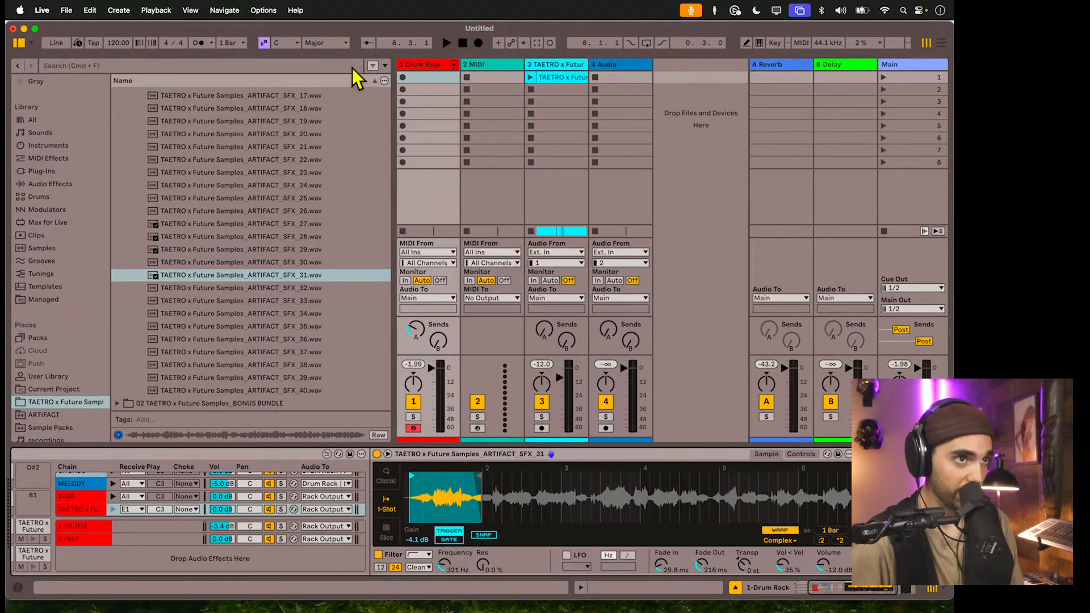
- Add the Hybrid Reverb preset Delayed Blurry Hall after the E1 sound effect and transpose the sample to +8 st
left_click(38, 186)
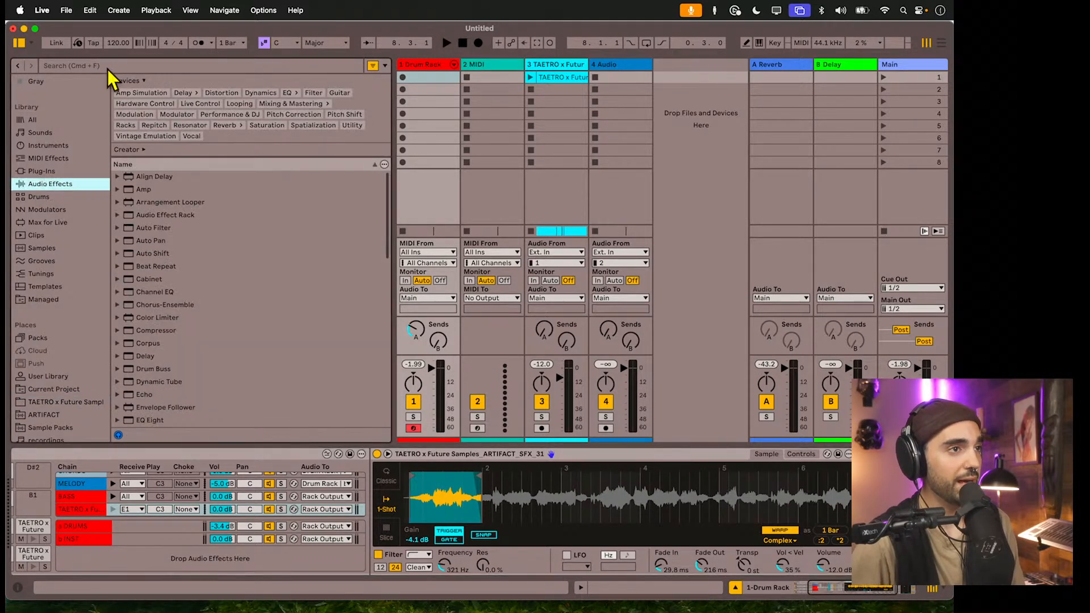
left_click(106, 69)
type("hybri")
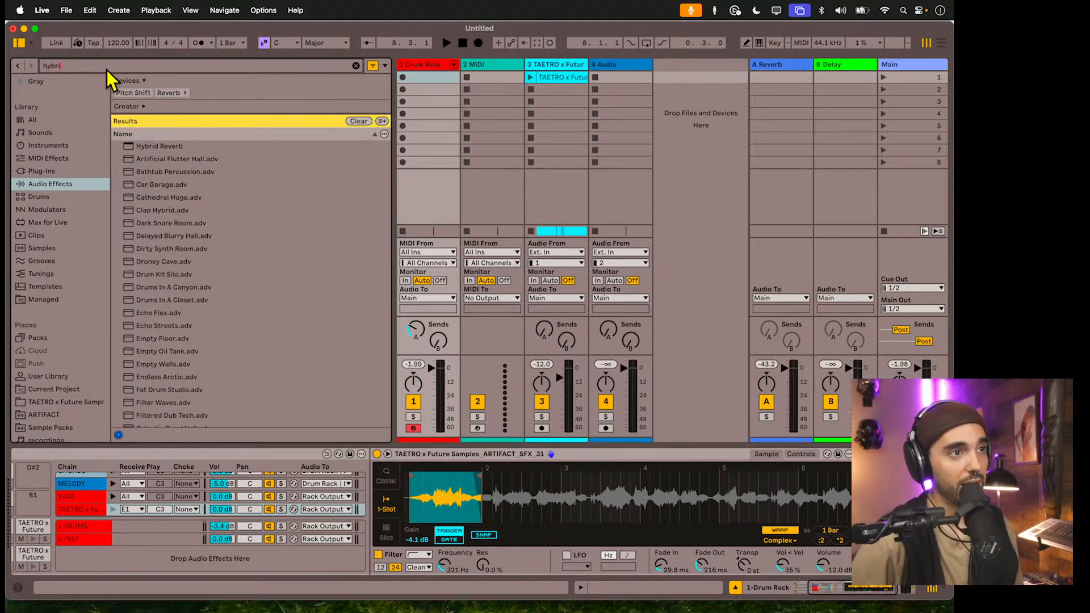
left_click(132, 149)
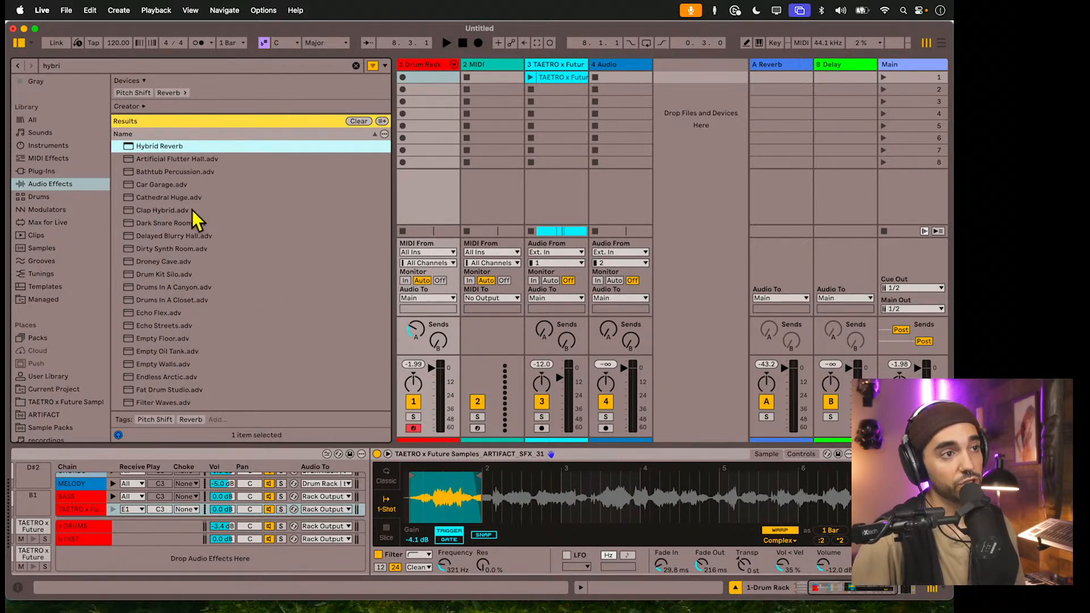
left_click_drag(187, 236, 838, 539)
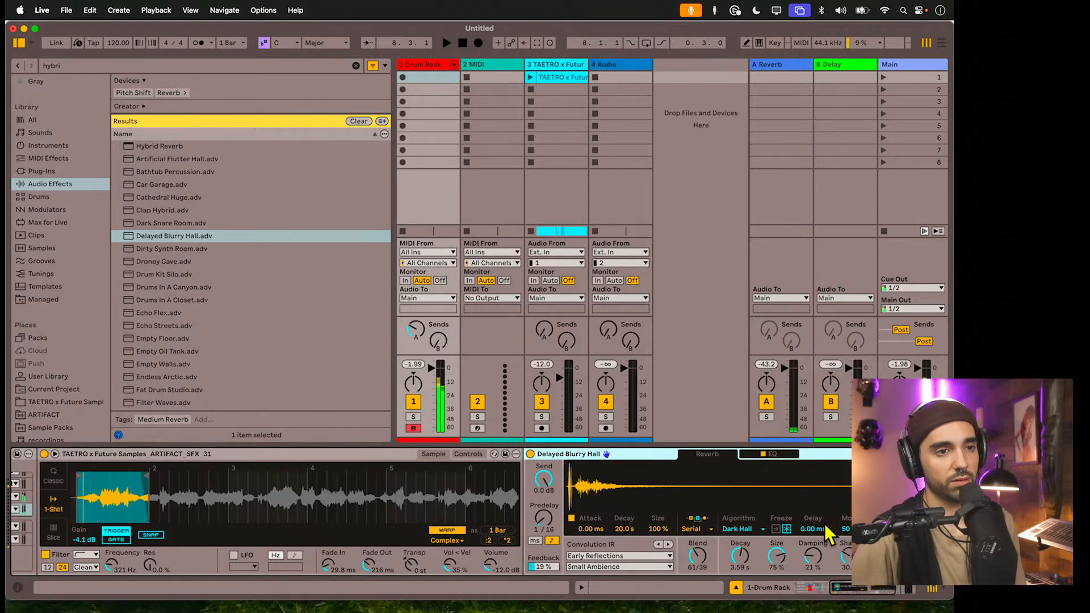
scroll(779, 518, "right", 2)
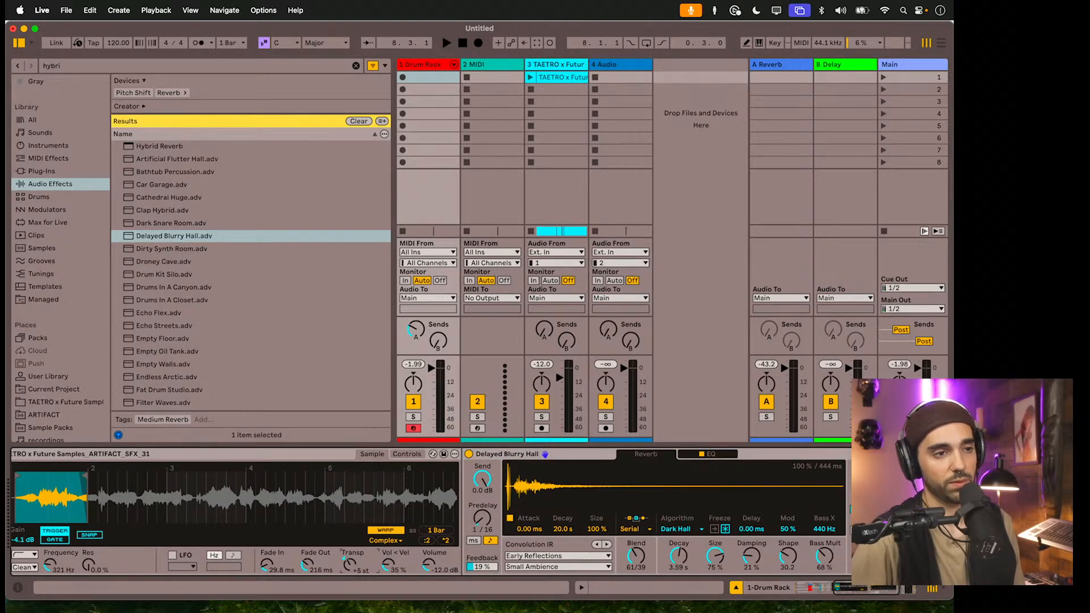
left_click_drag(356, 566, 356, 558)
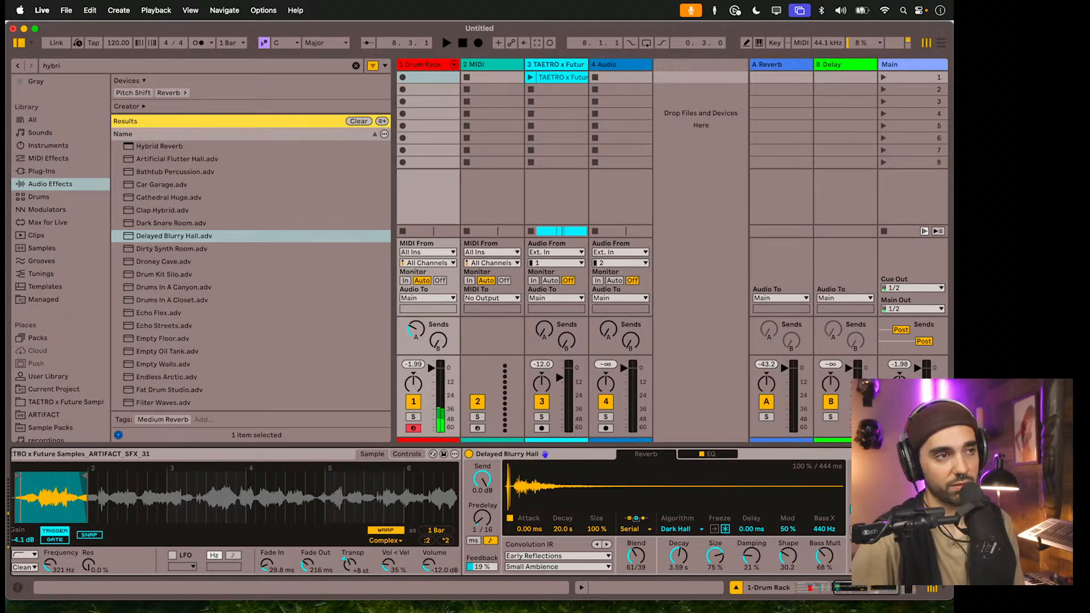
- Find the Filter Delay audio effect and insert it between the E1 sample and its reverb
left_click(356, 65)
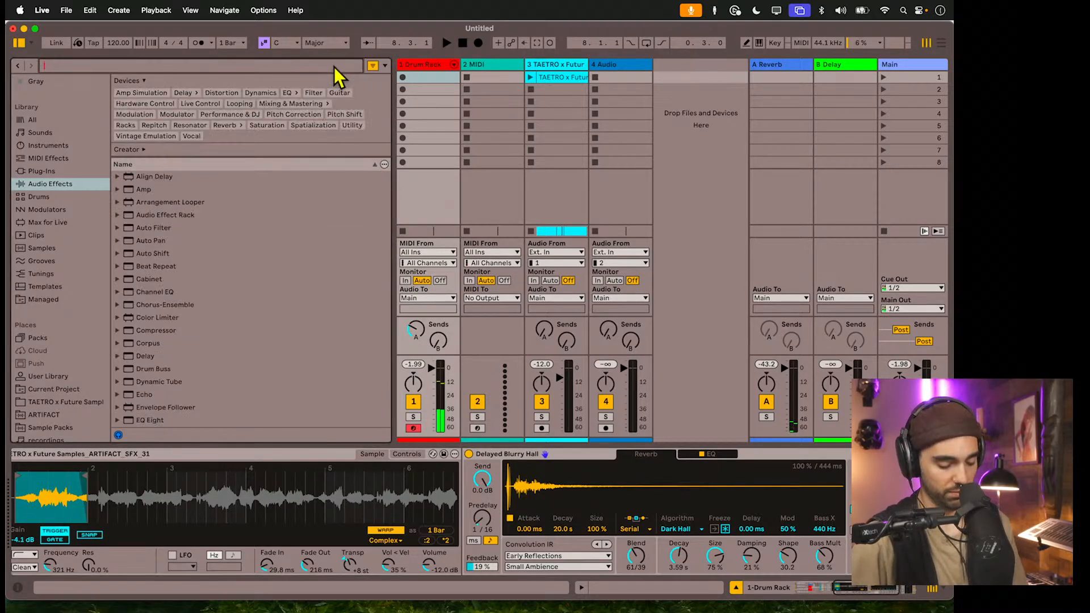
type("dela")
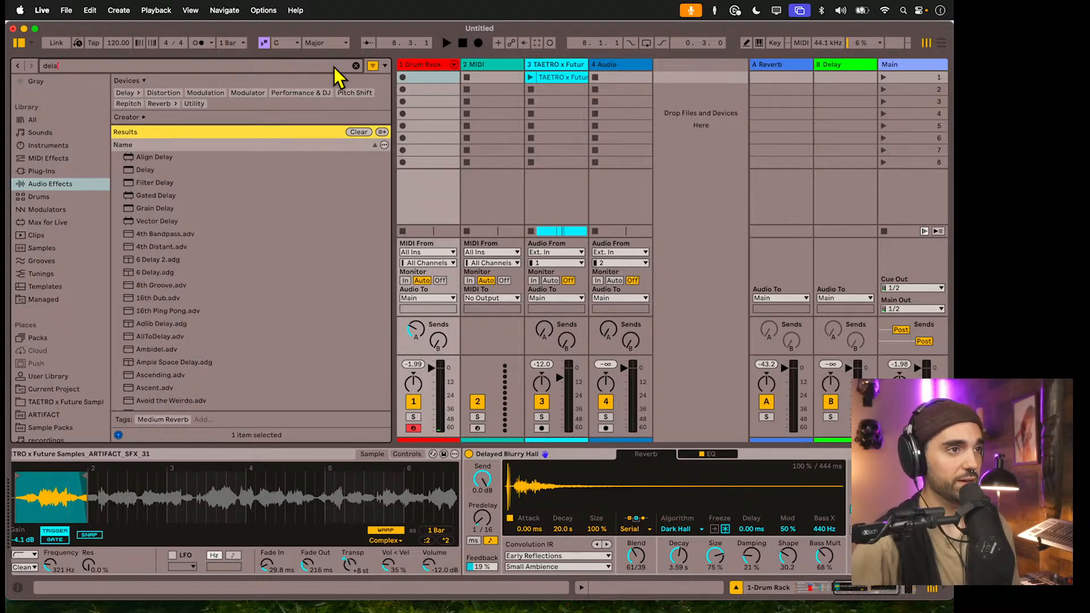
left_click_drag(153, 183, 491, 567)
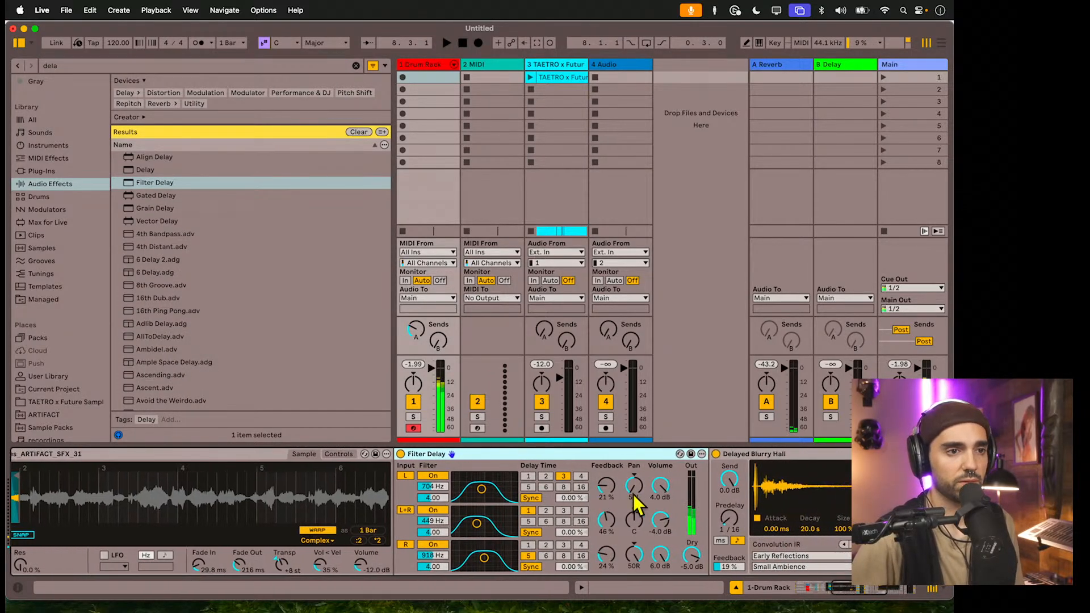
- Set the Filter Delay's left filter to 857 Hz, L and L+R feedback to 19%, R volume to -0.3 dB and dry to -36 dB
left_click_drag(484, 489, 484, 490)
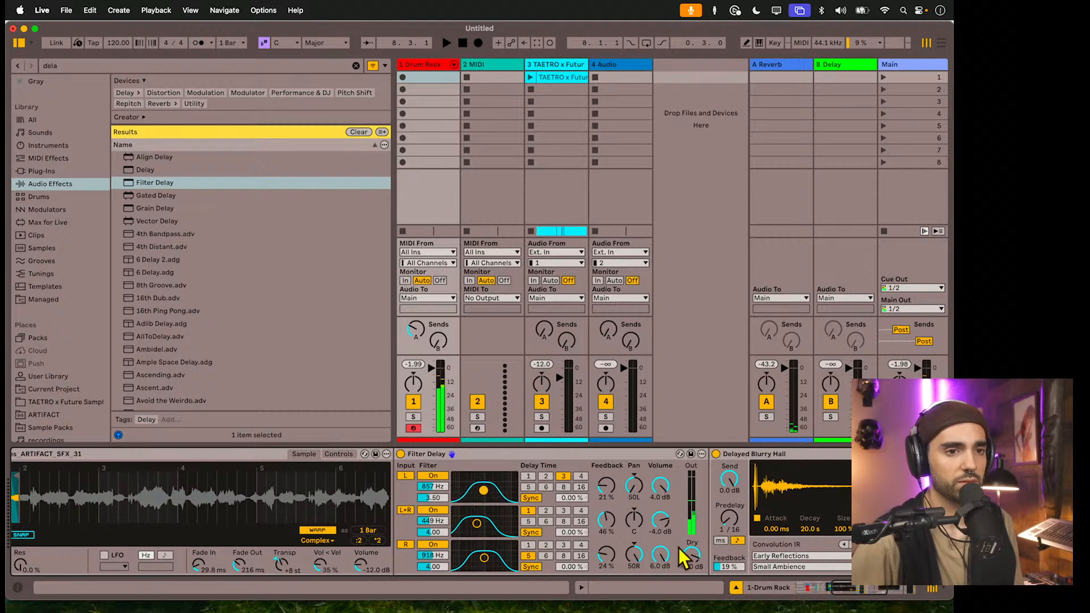
left_click_drag(665, 526, 664, 569)
left_click_drag(609, 537, 604, 562)
left_click_drag(606, 499, 609, 500)
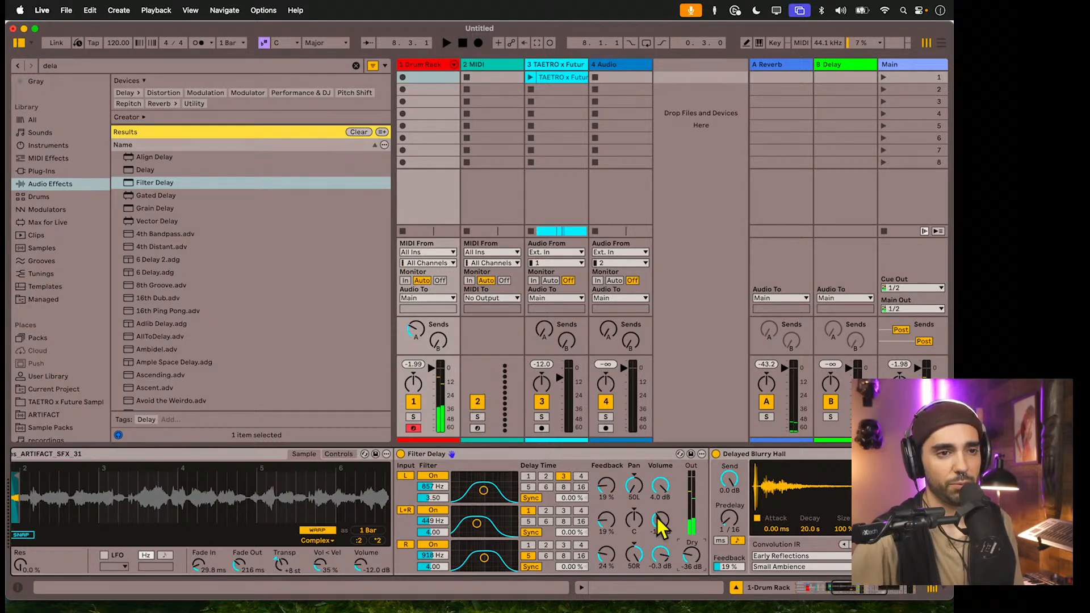
- Set the E1 sample's filter frequency to 856 Hz
scroll(656, 522, "left", 5)
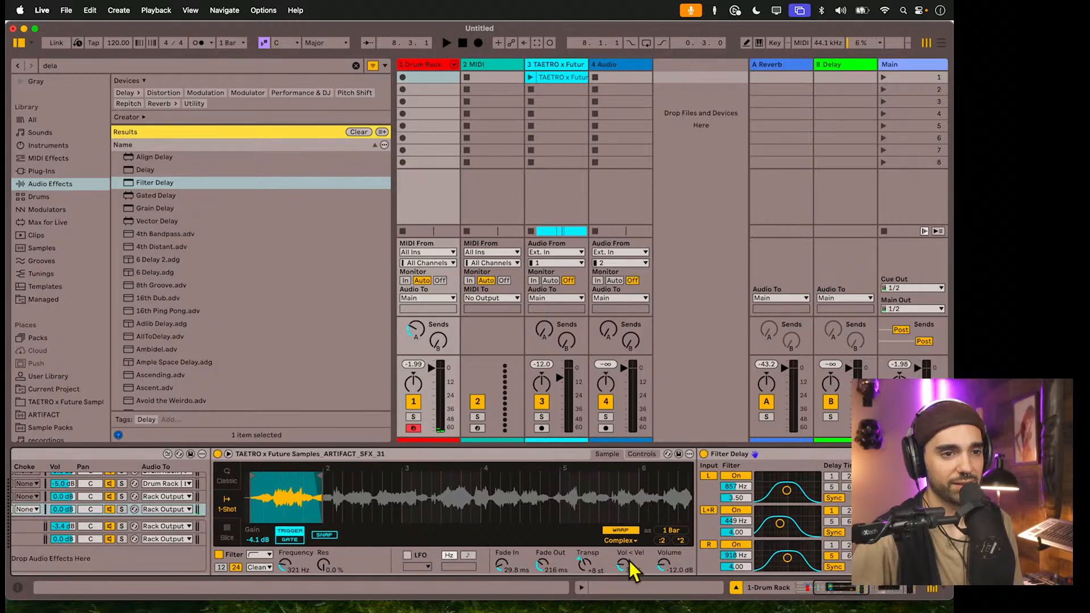
left_click_drag(284, 567, 285, 539)
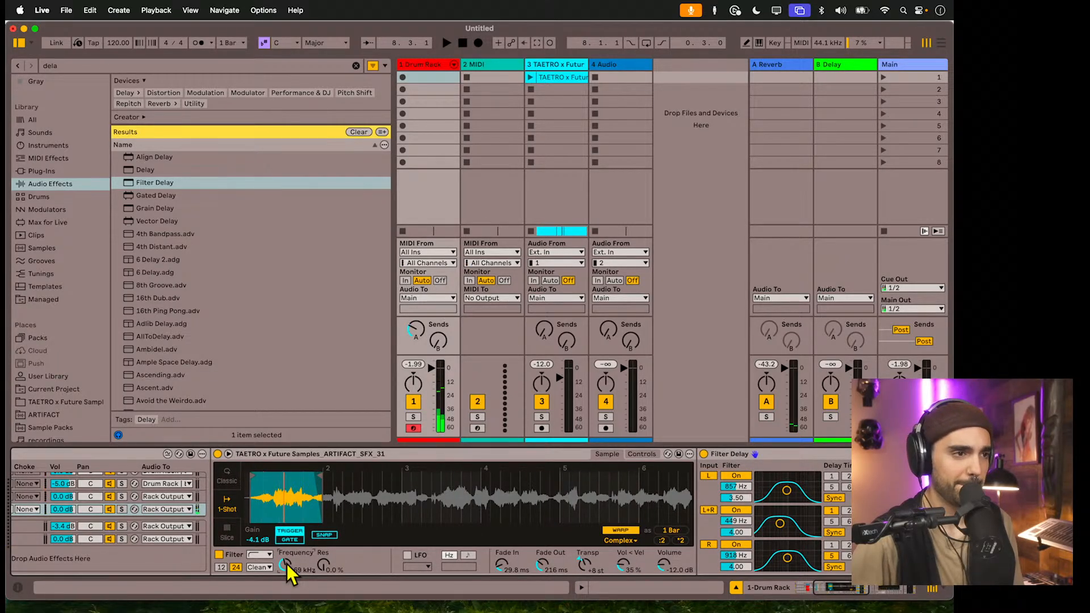
left_click_drag(288, 564, 287, 566)
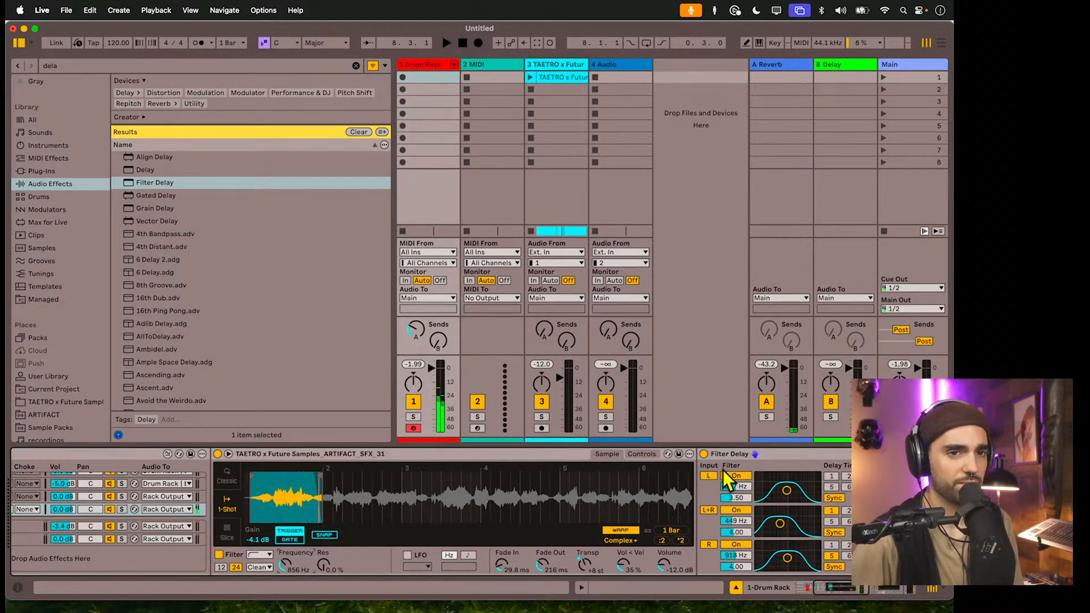
- Set the Filter Delay's left time offset to 4.68%, and the L+R feedback to 34% and volume to -15 dB
scroll(723, 479, "right", 5)
left_click_drag(740, 499, 740, 493)
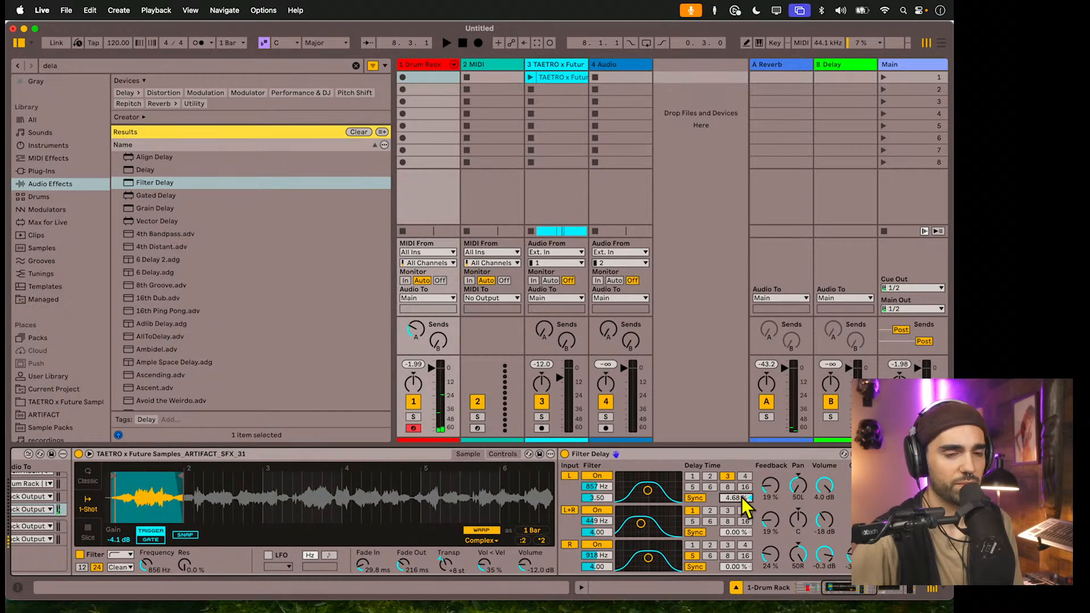
left_click_drag(824, 520, 825, 517)
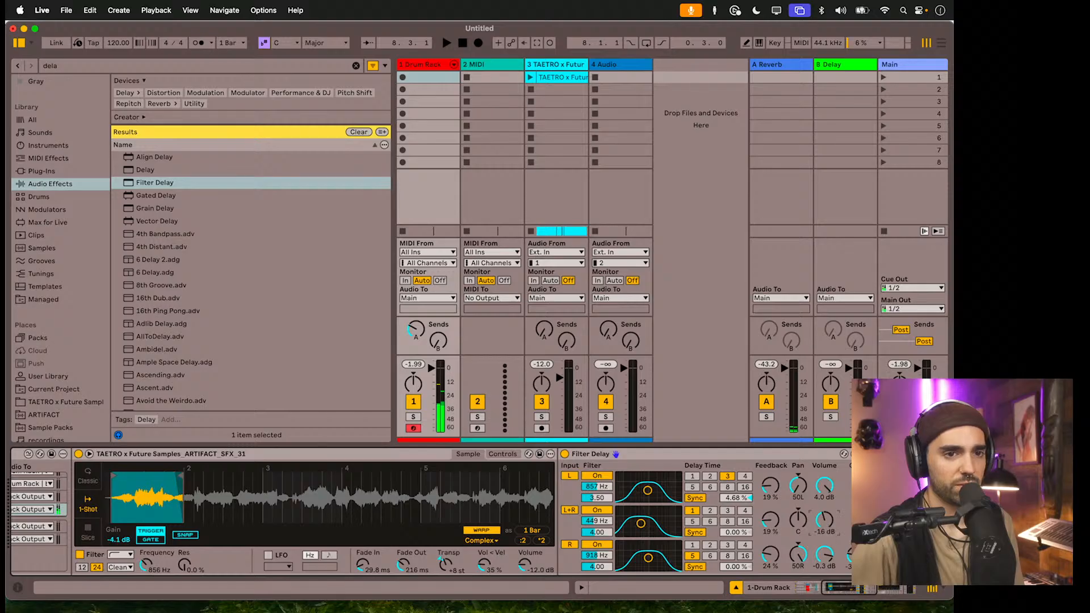
mouse_move(777, 561)
left_mouse_down()
mouse_move(774, 533)
mouse_move(771, 560)
left_mouse_up()
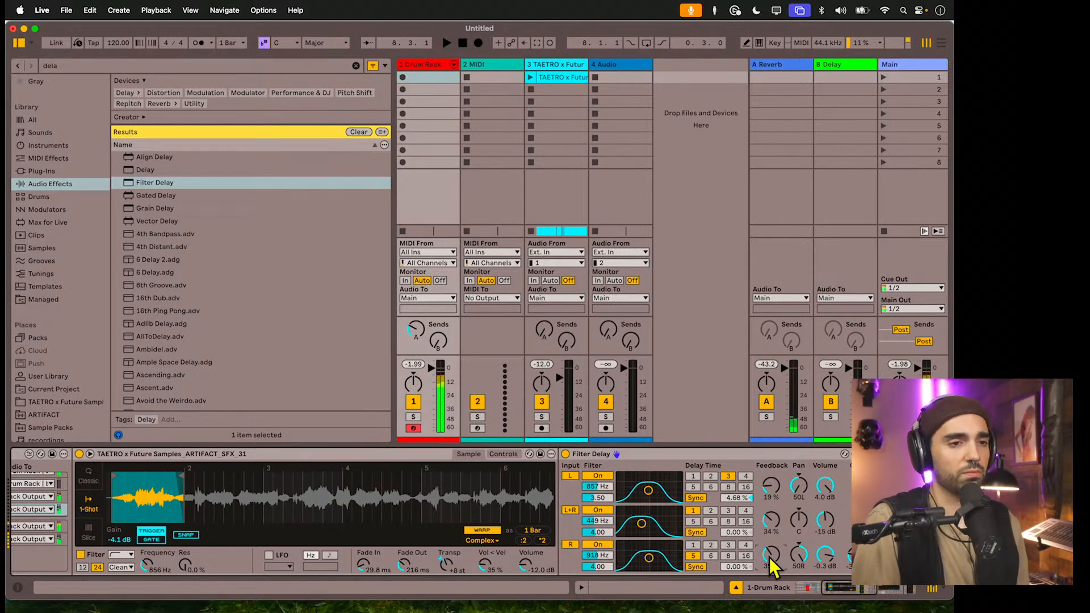
- Unfold the Drum Rack's chains in the mixer and set the E1 chain to -7.0 dB, panned to 14R
scroll(450, 547, "left", 5)
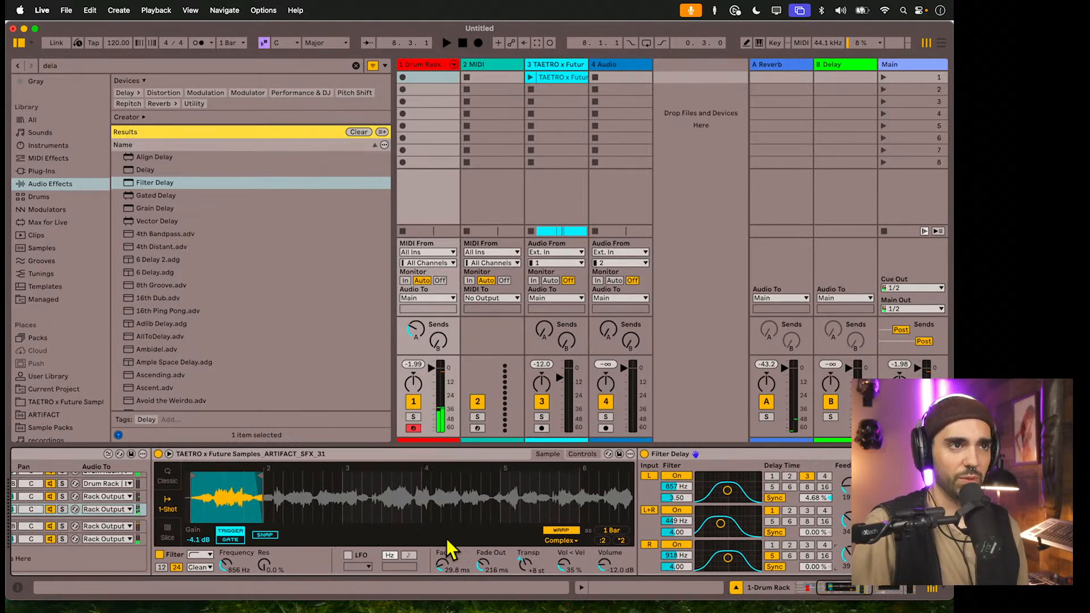
left_click(452, 66)
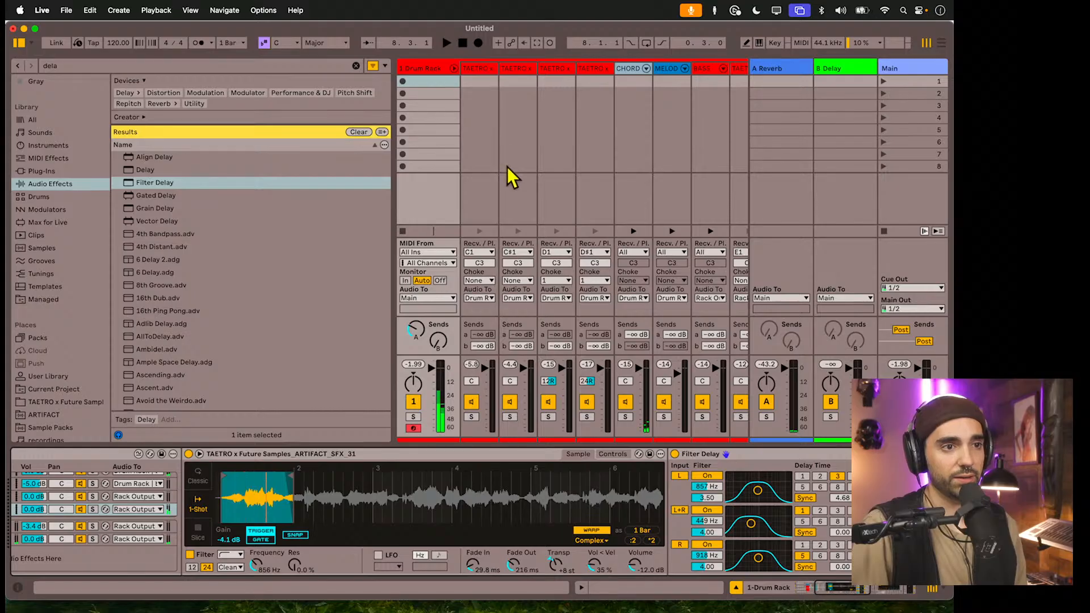
scroll(507, 166, "right", 5)
mouse_move(579, 371)
left_mouse_down()
mouse_move(579, 385)
mouse_move(572, 376)
left_mouse_up()
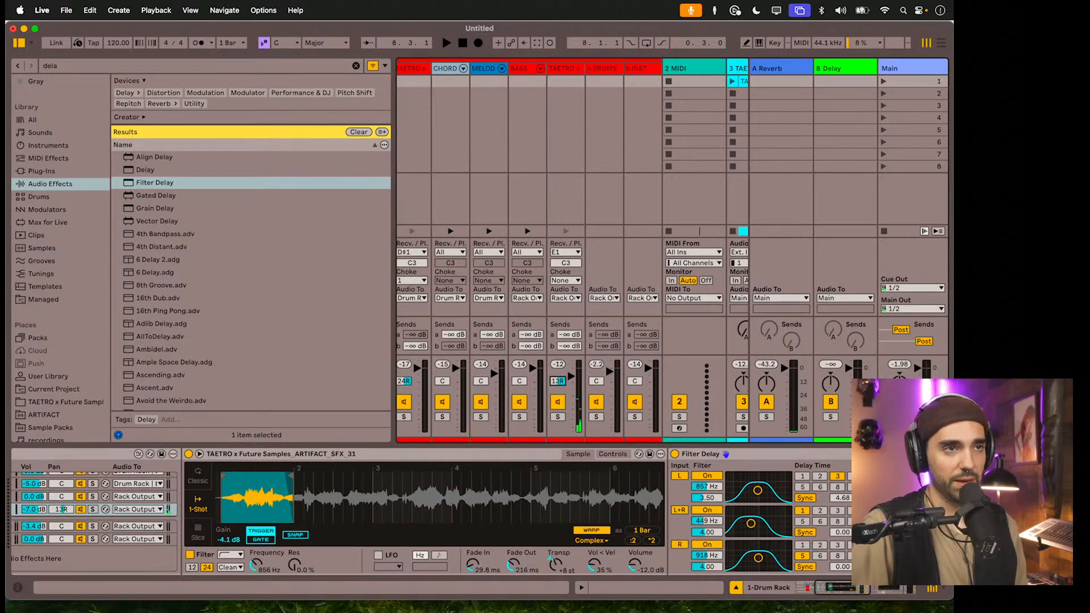
scroll(517, 214, "left", 5)
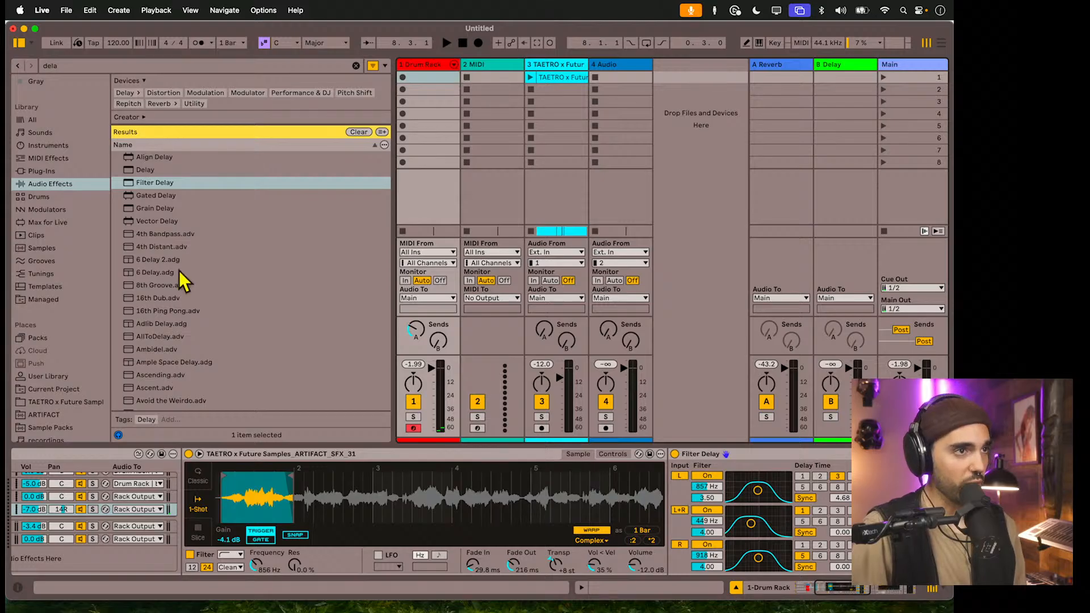
- Clear the browser search in the TAETRO x Future Samples folder and audition SFX one-shots from SFX_32 back to SFX_18
left_click(71, 403)
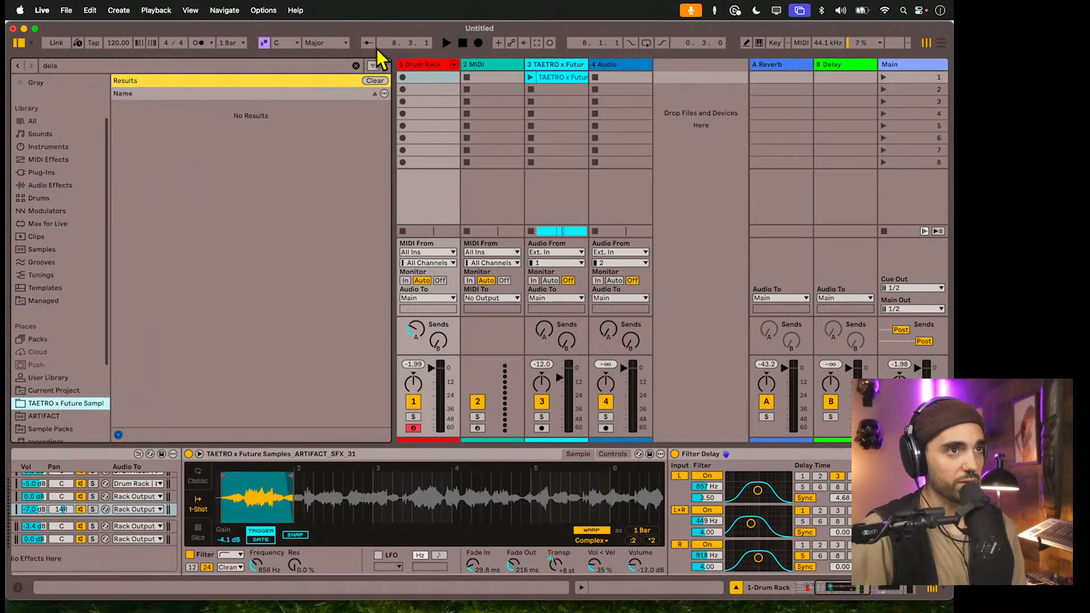
left_click(356, 65)
key("Down")
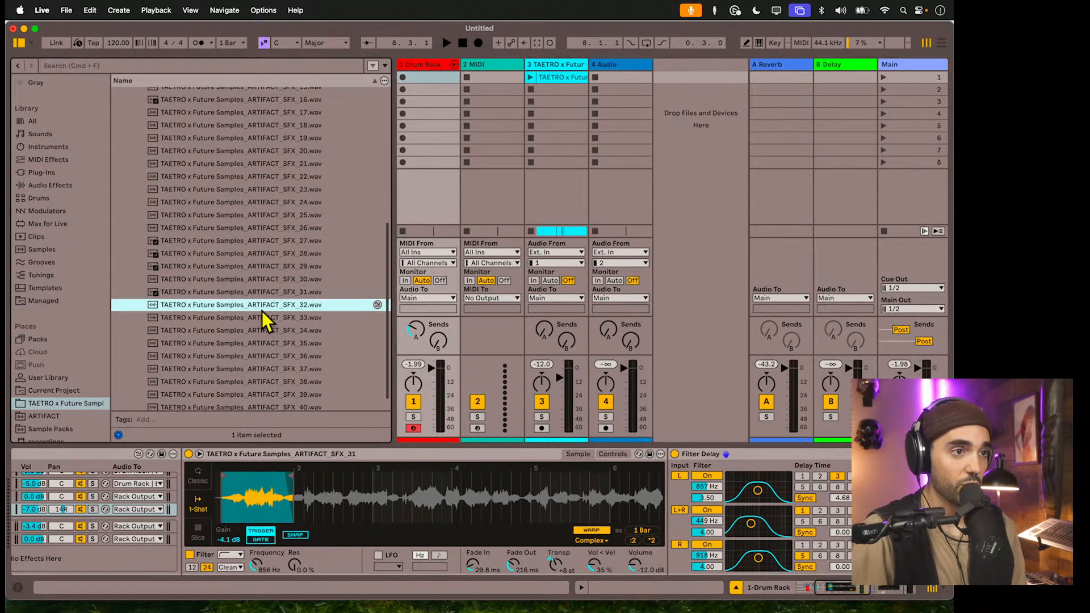
scroll(261, 315, "down", 1)
key("Down")
scroll(261, 164, "up", 4)
left_click(261, 163)
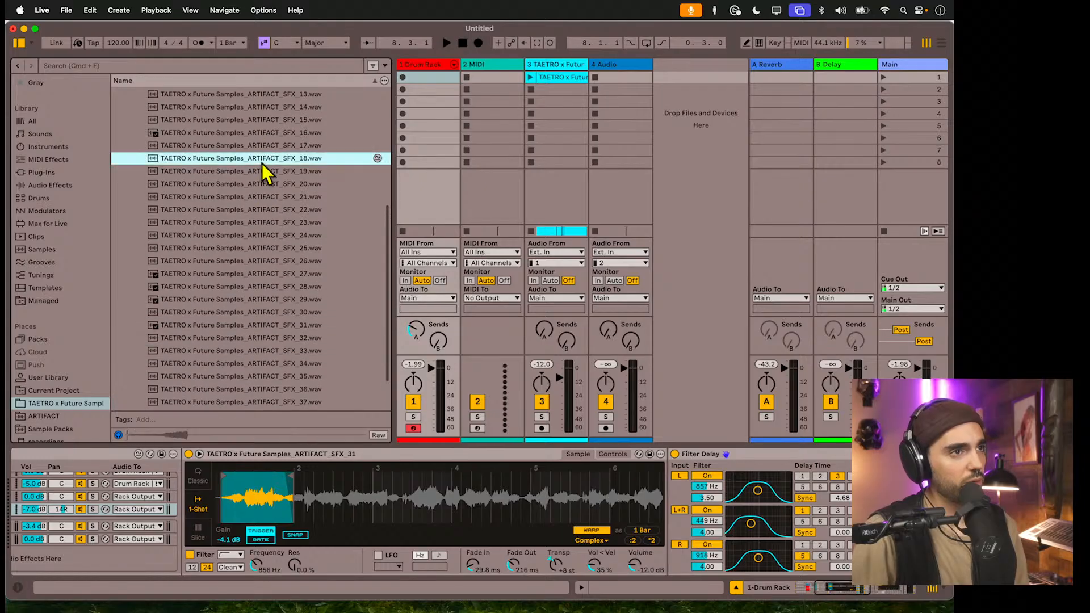
left_click(254, 185)
scroll(254, 185, "up", 4)
left_click(254, 185)
- Audition the earlier SFX one-shots from SFX_13 back through SFX_09 to SFX_01
left_click(239, 149)
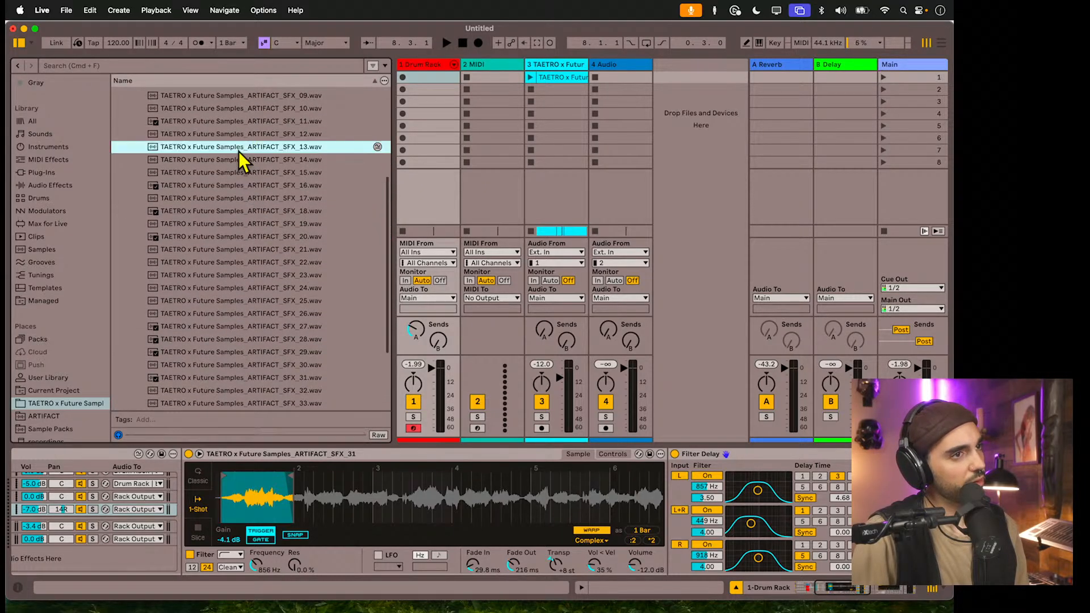
left_click(233, 136)
scroll(232, 149, "up", 3)
left_click(234, 150)
left_click(228, 174)
scroll(228, 177, "up", 1)
scroll(227, 180, "up", 2)
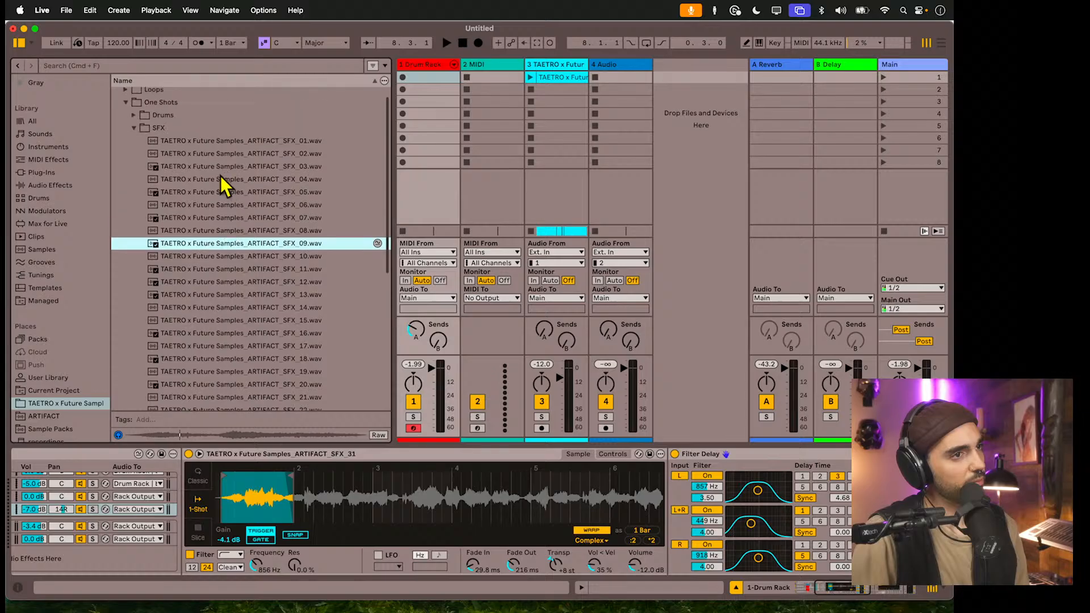
left_click(220, 168)
left_click(210, 154)
left_click(165, 141)
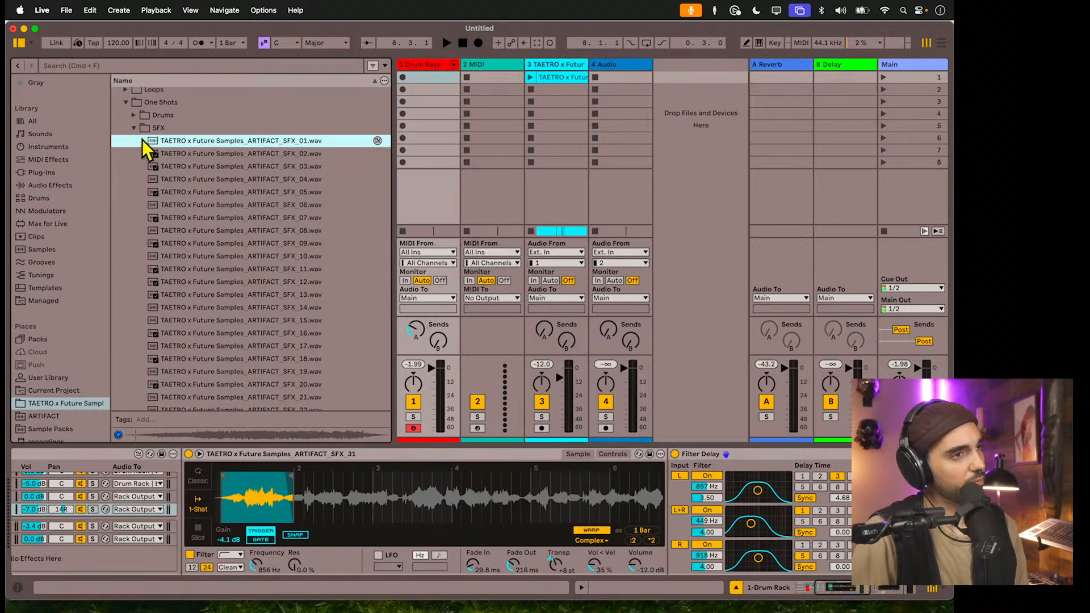
- Collapse the One Shots folder, expand Loops and audition Melody Loops 05, 06 and 07
left_click(132, 128)
left_click(125, 118)
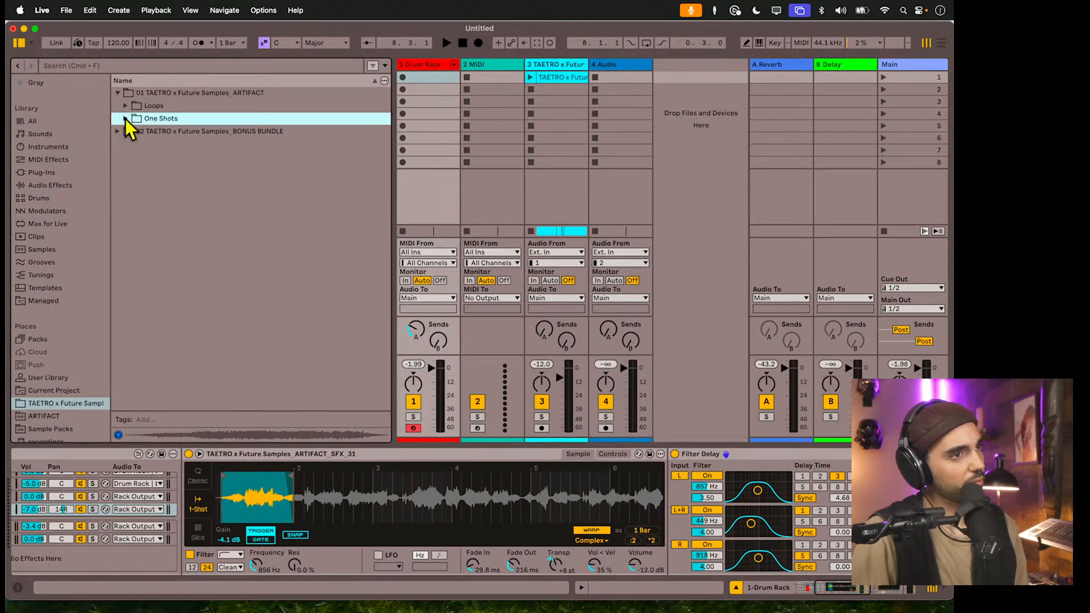
left_click(125, 106)
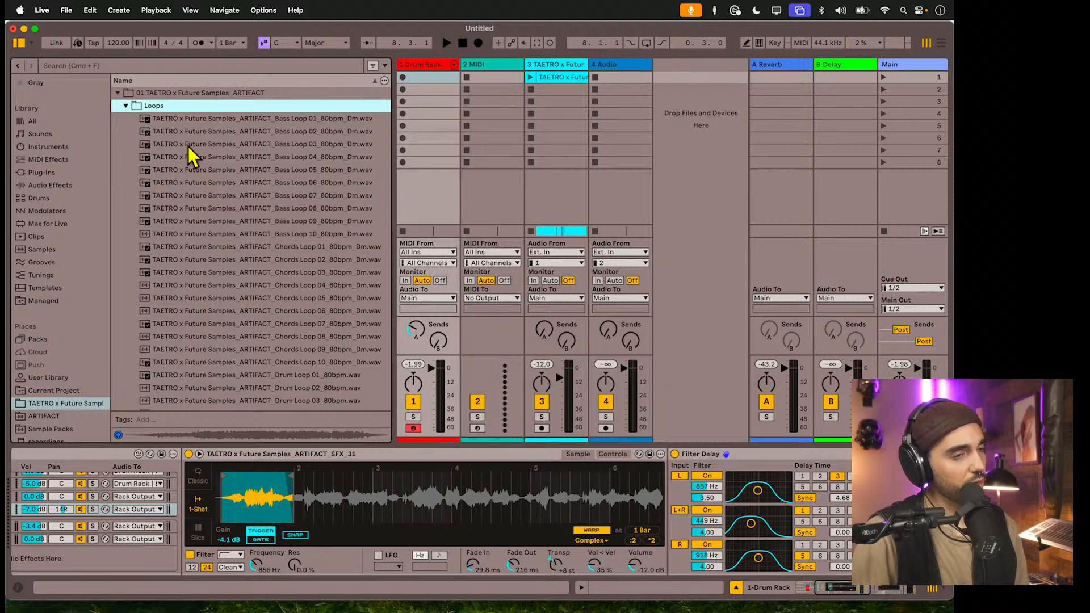
scroll(227, 251, "down", 10)
scroll(227, 251, "down", 2)
left_click(242, 317)
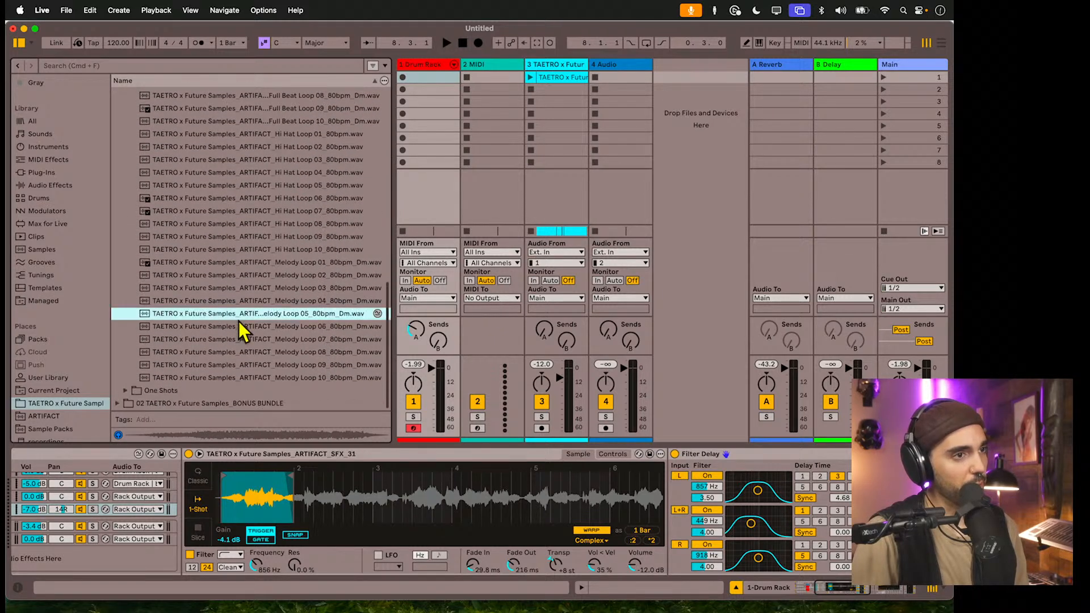
left_click(210, 330)
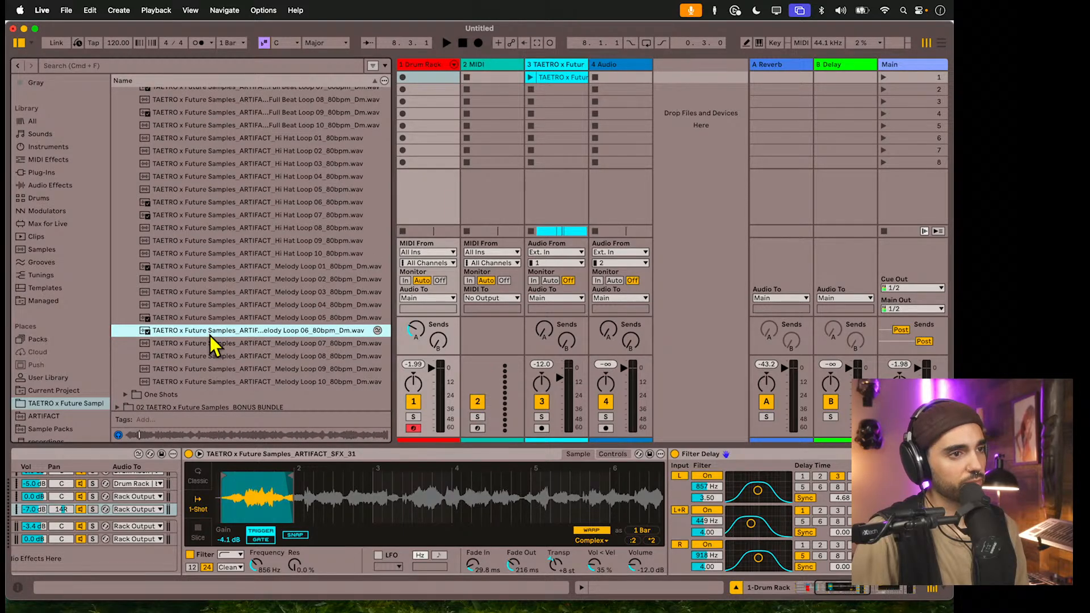
left_click(211, 346)
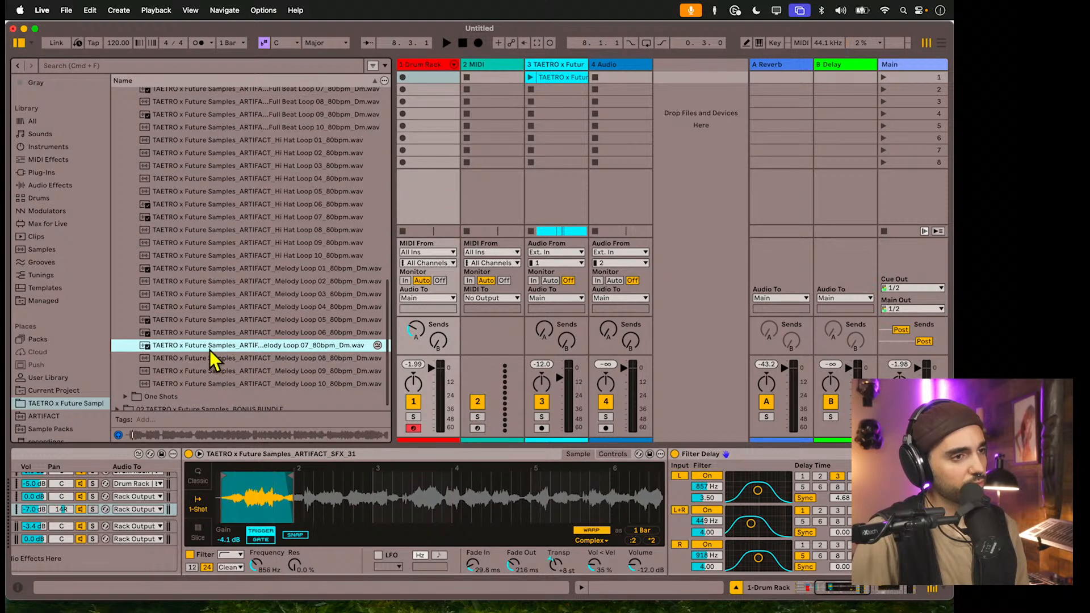
- Load Melody Loop 07 onto the empty B1 pad and convert it to Simpler
left_click(434, 68)
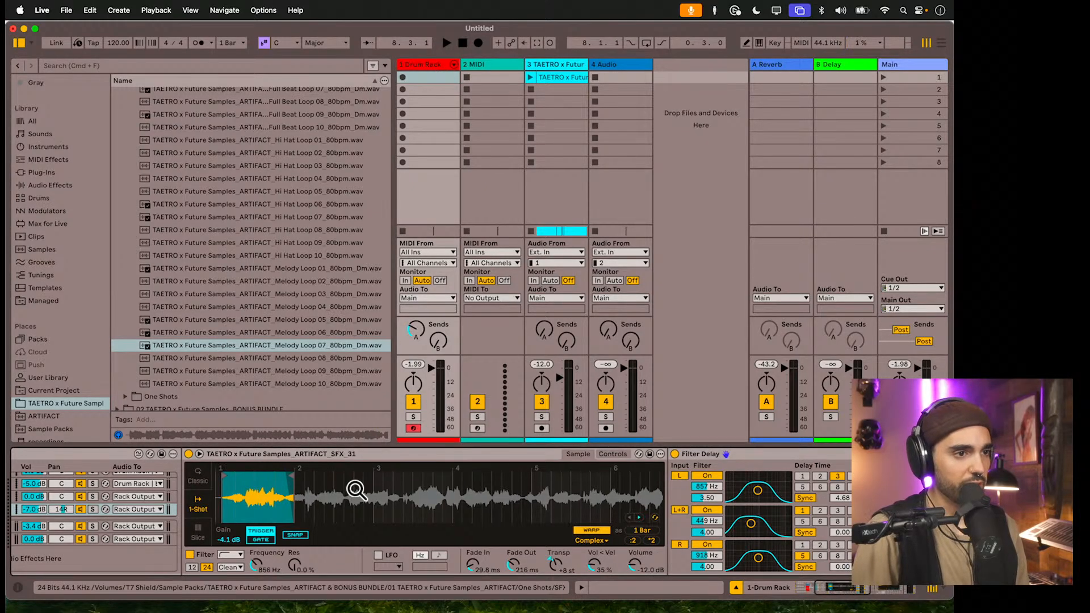
left_click(146, 495)
left_click_drag(150, 346, 170, 506)
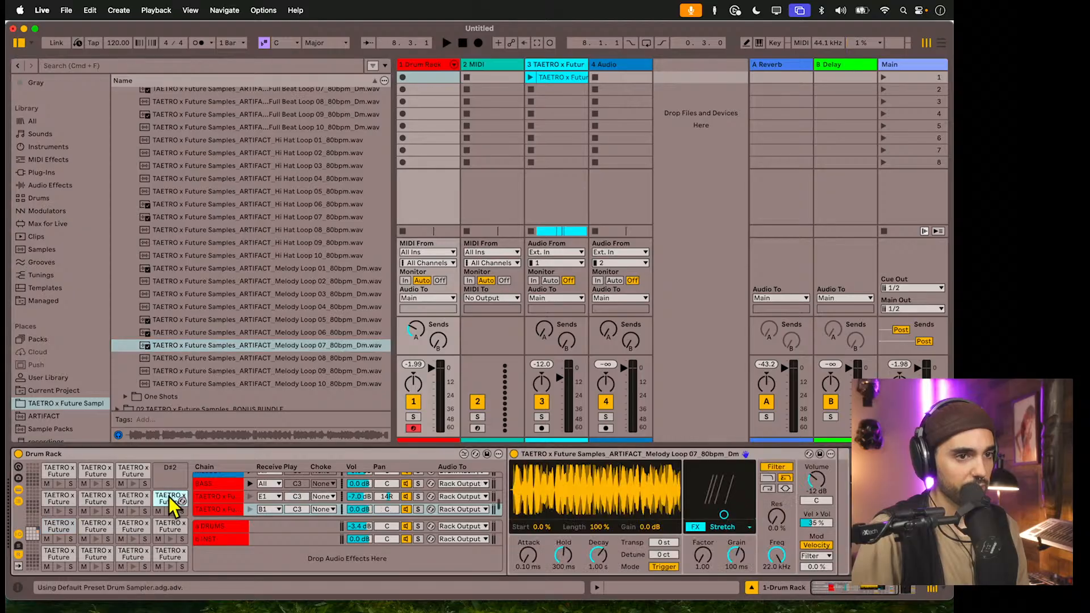
right_click(596, 453)
left_click(610, 444)
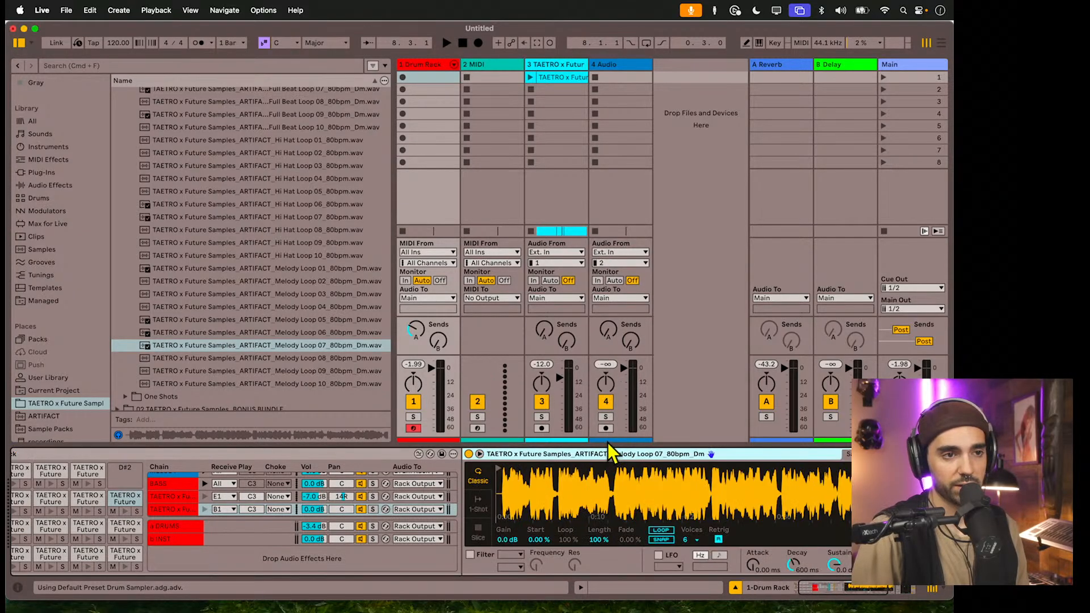
- Enable warping for the Melody Loop 07 sample, move its start to about bar 5 and switch Simpler to One-Shot mode
left_click(872, 530)
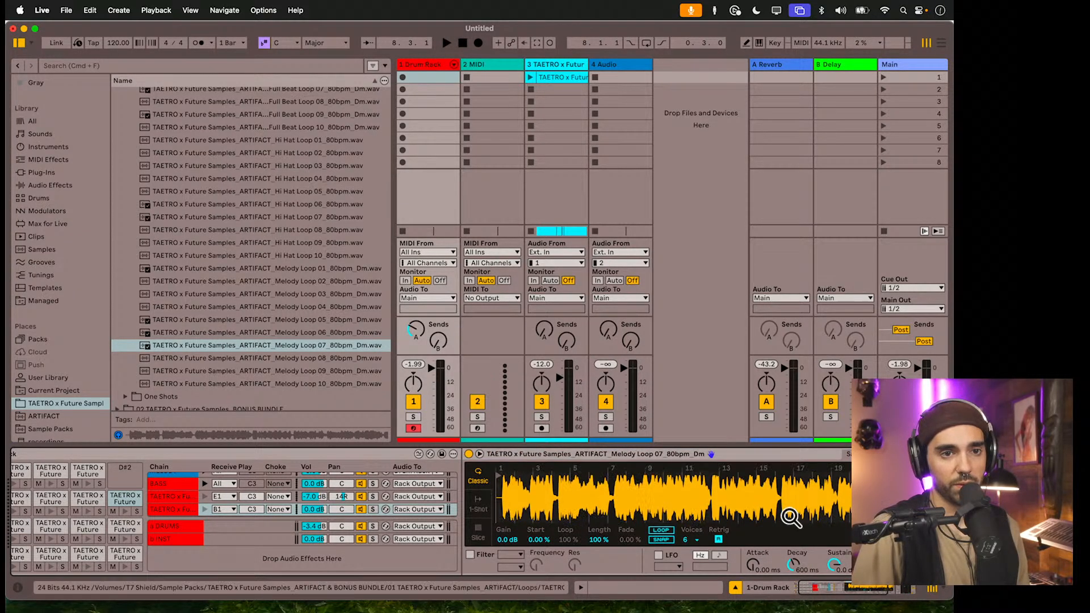
scroll(751, 495, "right", 3)
left_click_drag(749, 495, 748, 496)
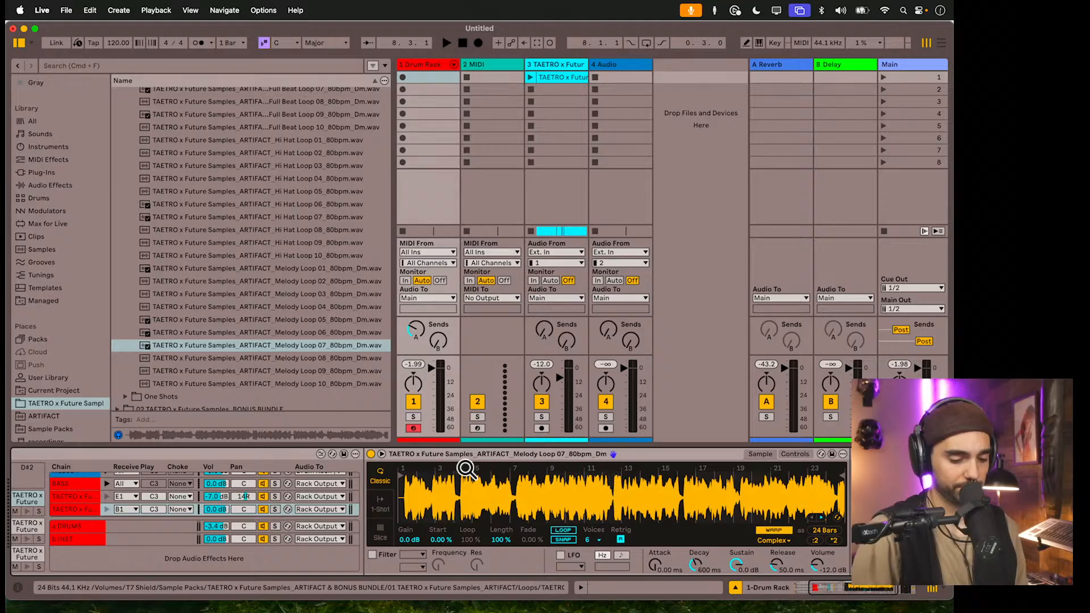
left_click_drag(402, 469, 473, 461)
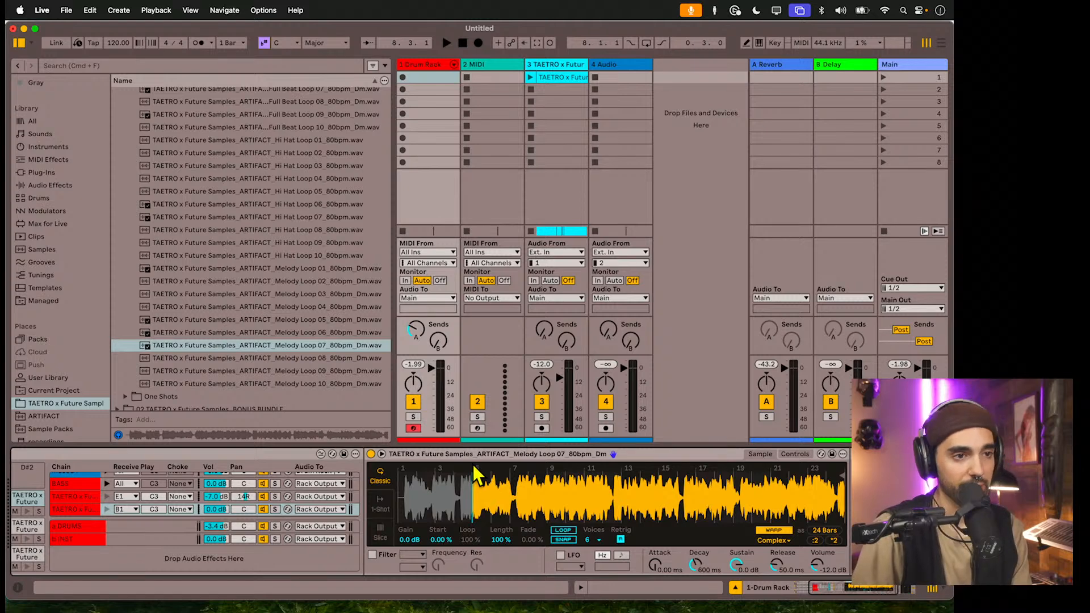
left_click(381, 504)
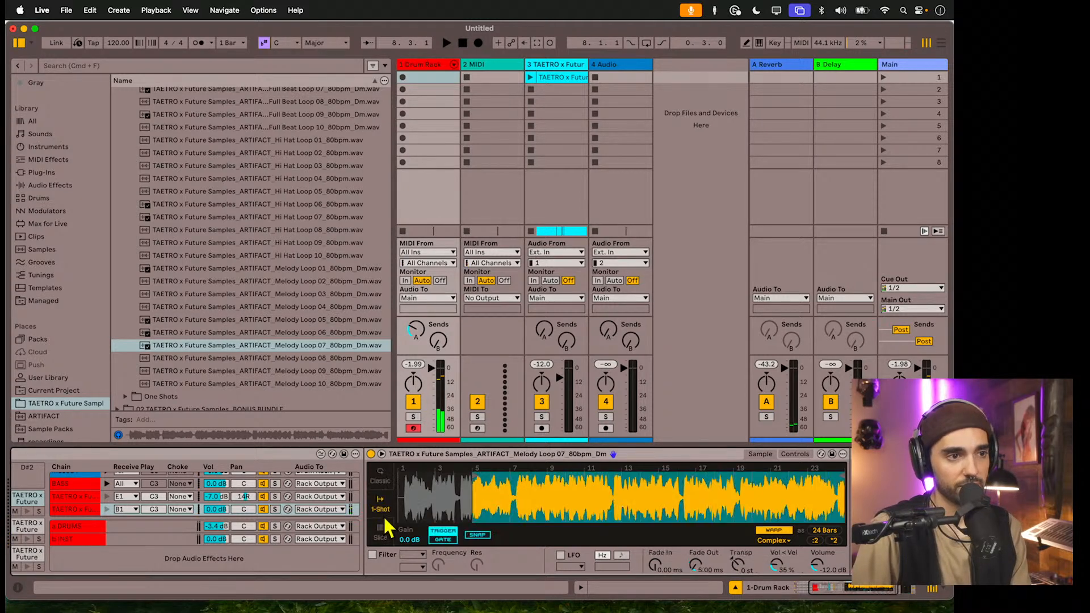
- Set the Melody Loop 07 gain to -6.5 dB, trim the region to 2 bars, and set fades of 287 ms in and 157 ms out
mouse_move(408, 540)
left_mouse_down()
mouse_move(408, 568)
mouse_move(408, 554)
left_mouse_up()
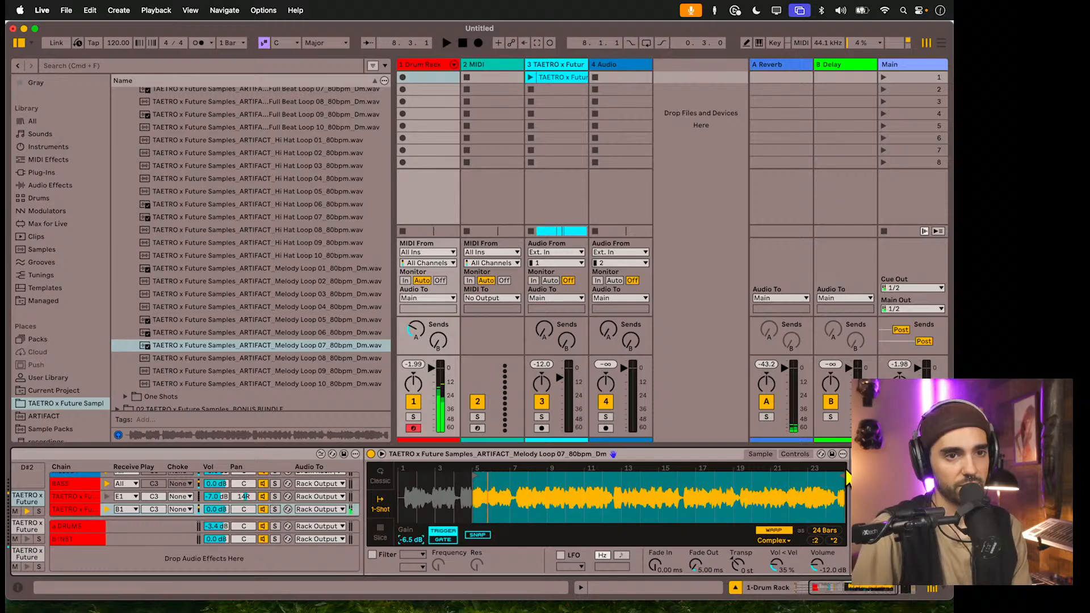
mouse_move(837, 476)
left_mouse_down()
mouse_move(586, 483)
mouse_move(501, 498)
left_mouse_up()
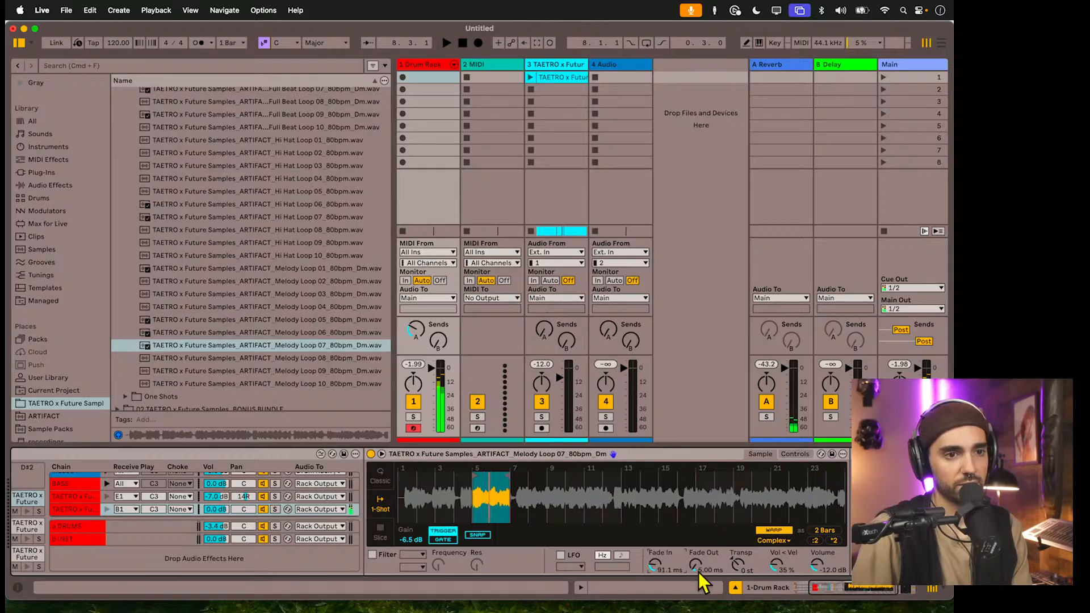
left_click_drag(648, 567, 648, 554)
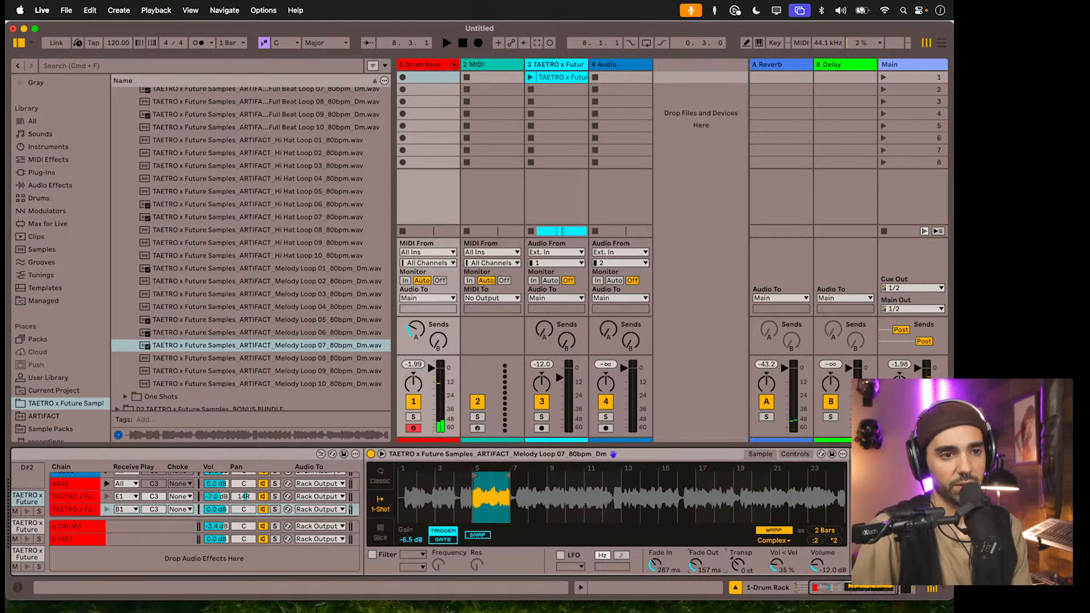
- Enable Simpler's filter as a high-pass and set its frequency to 351 Hz
left_click(373, 555)
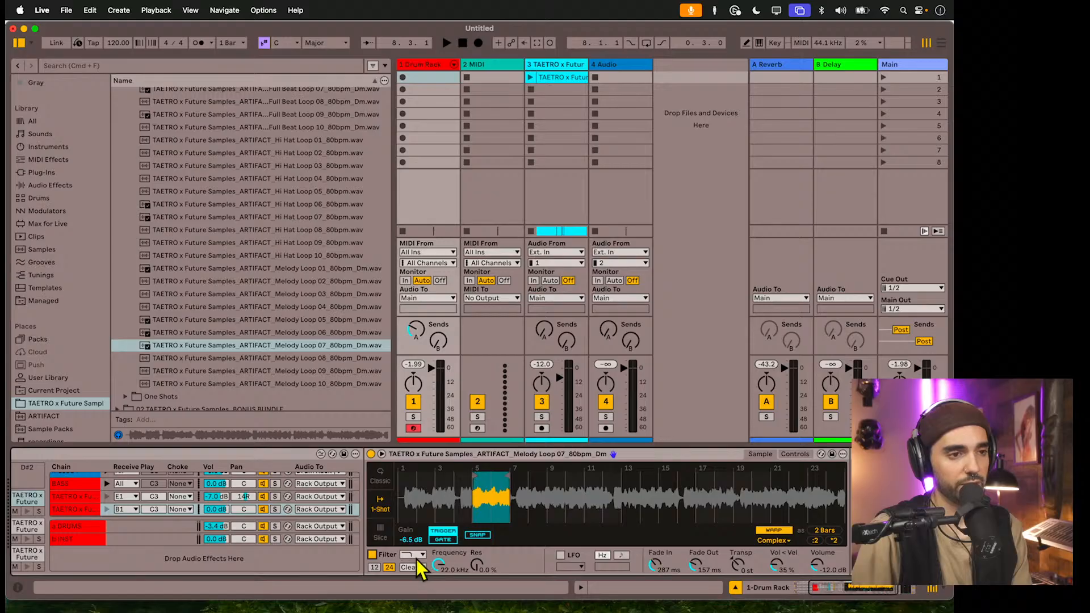
left_click(416, 556)
left_click(420, 575)
left_click_drag(438, 565, 438, 597)
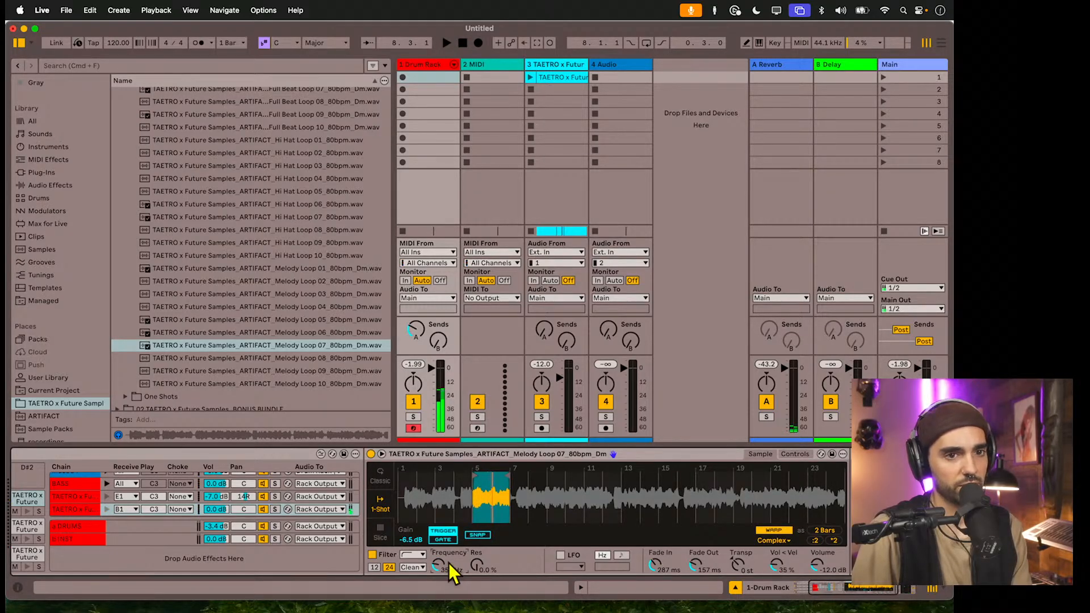
- Search the audio effects for "delay" and add the 16th Dub preset after the Melody Loop 07 Simpler
scroll(452, 562, "left", 5)
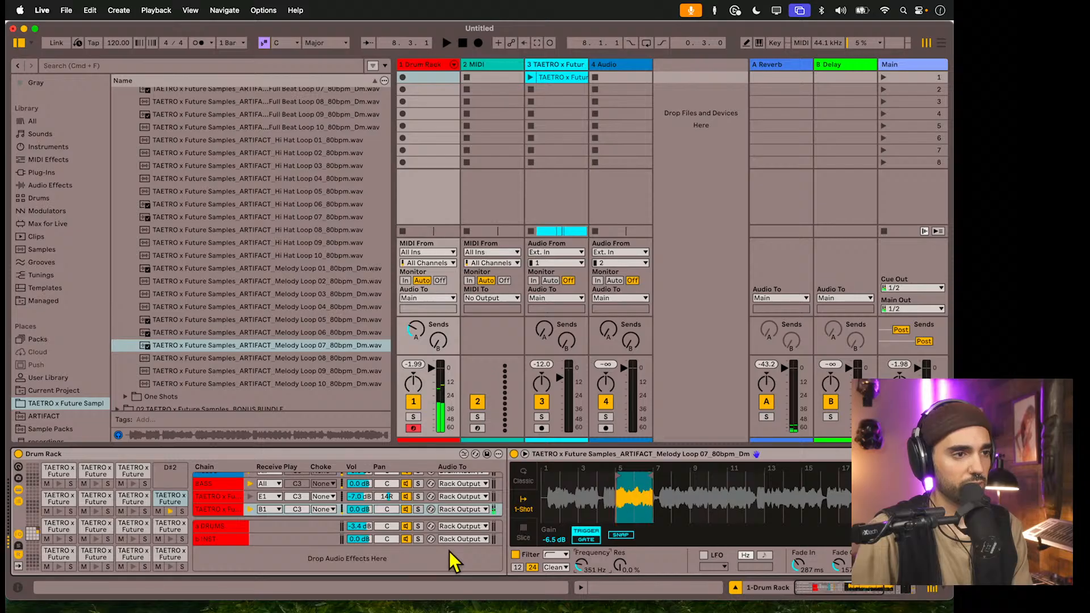
scroll(449, 551, "right", 4)
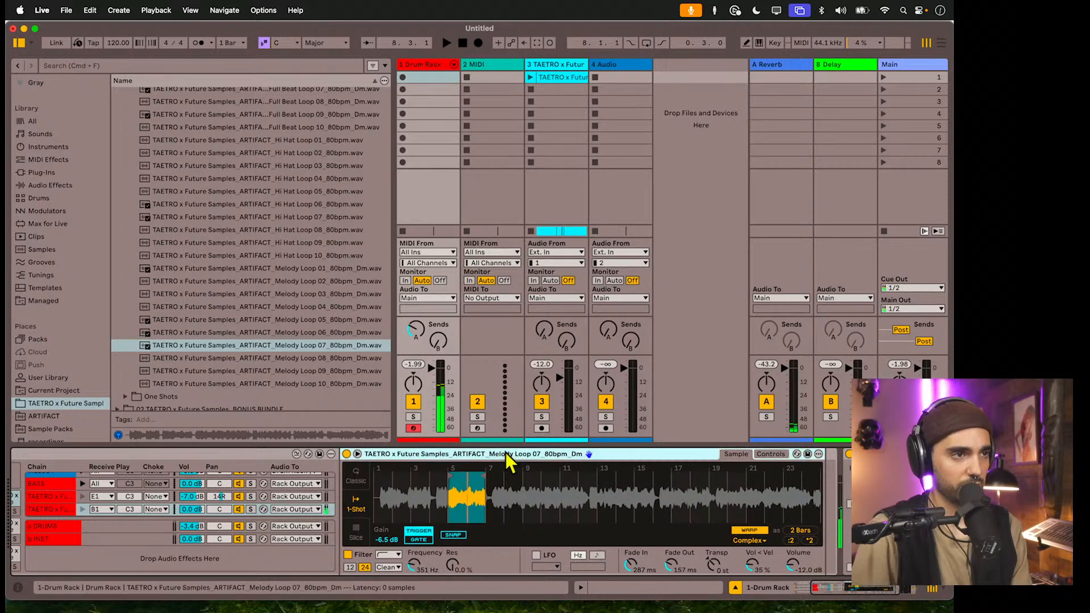
left_click(229, 63)
type("delay")
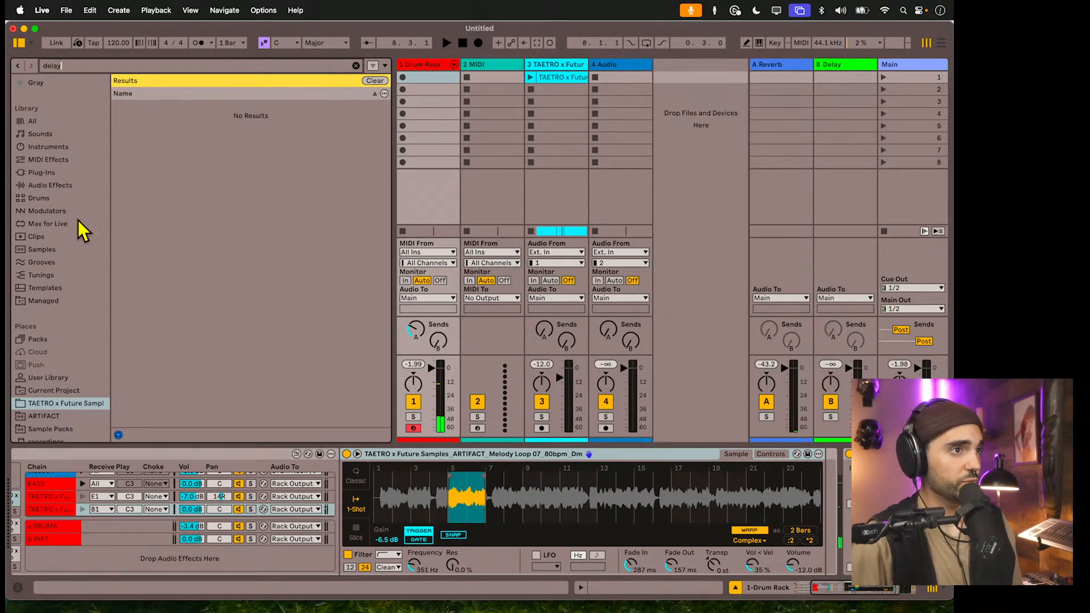
left_click(66, 187)
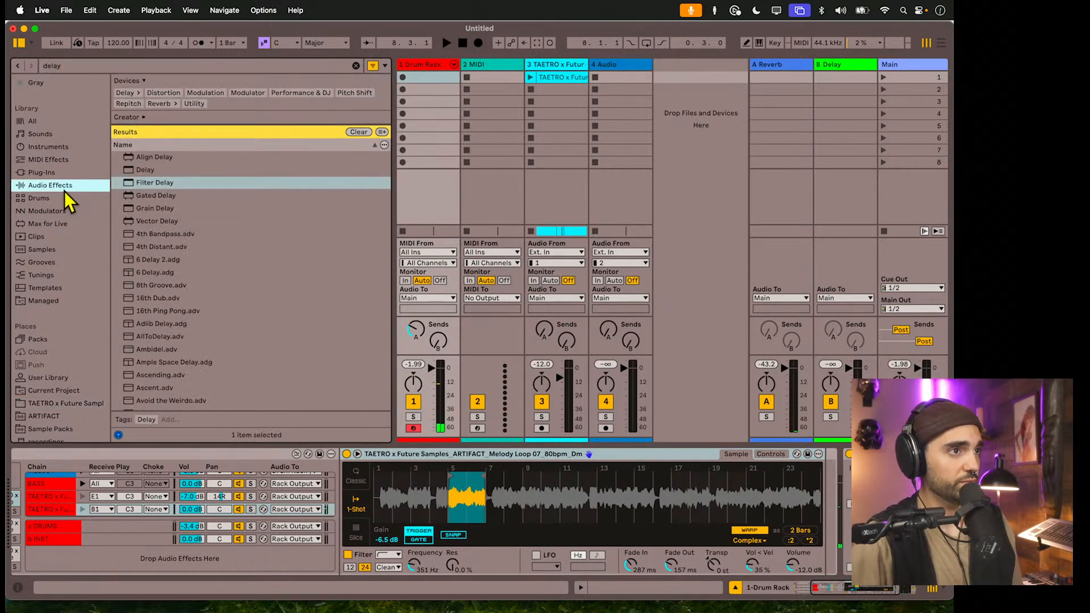
left_click(159, 299)
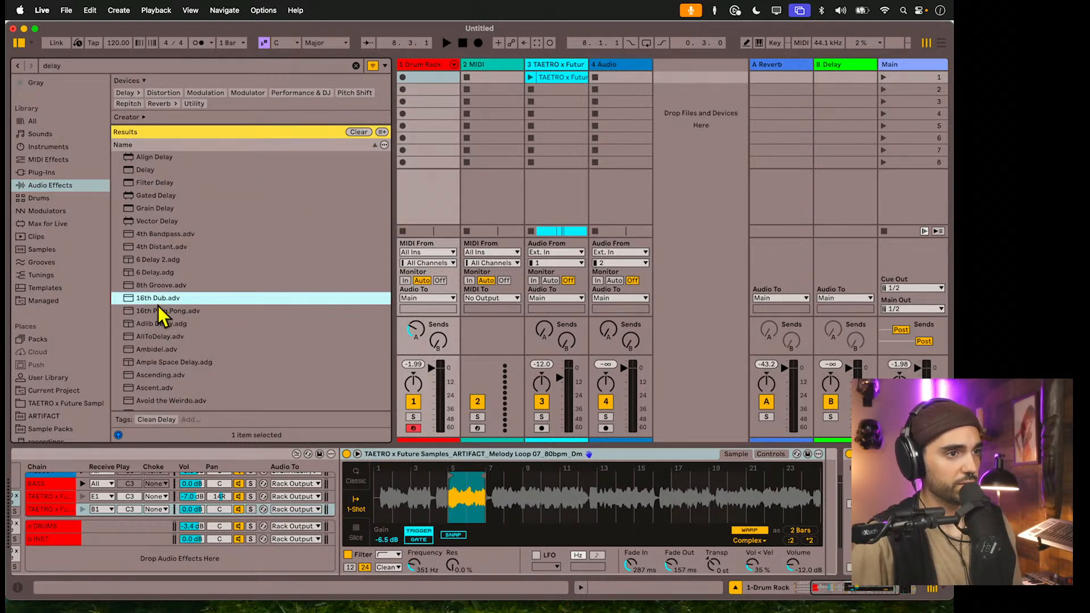
left_click_drag(151, 307, 836, 495)
- Set the 16th Dub delay's feedback to 81% and its filter frequency to 2.11 kHz
scroll(812, 487, "right", 1)
left_click_drag(715, 557, 715, 550)
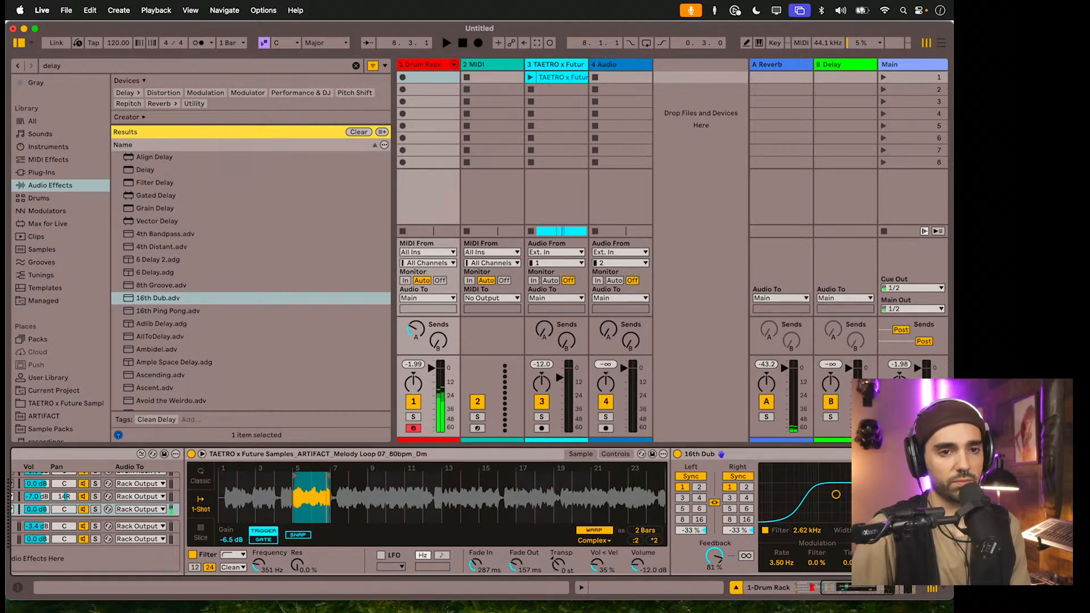
left_click_drag(836, 495, 832, 494)
- Add a Grain Delay after 16th Dub and set its pitch to 12.0 and frequency to 67.6 Hz
scroll(169, 316, "down", 3)
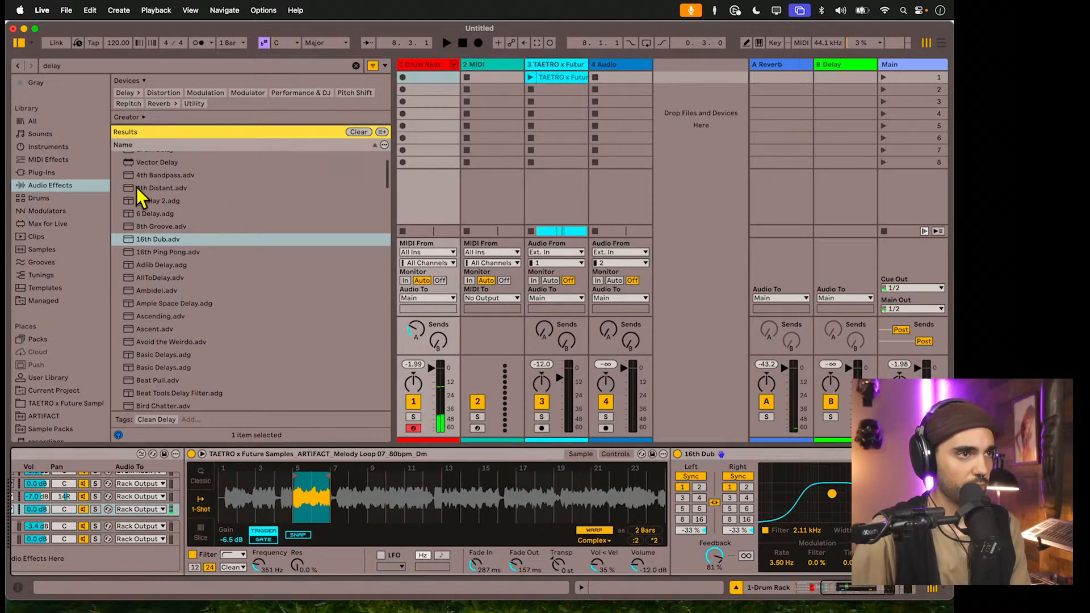
scroll(139, 193, "up", 2)
left_click_drag(155, 197, 834, 517)
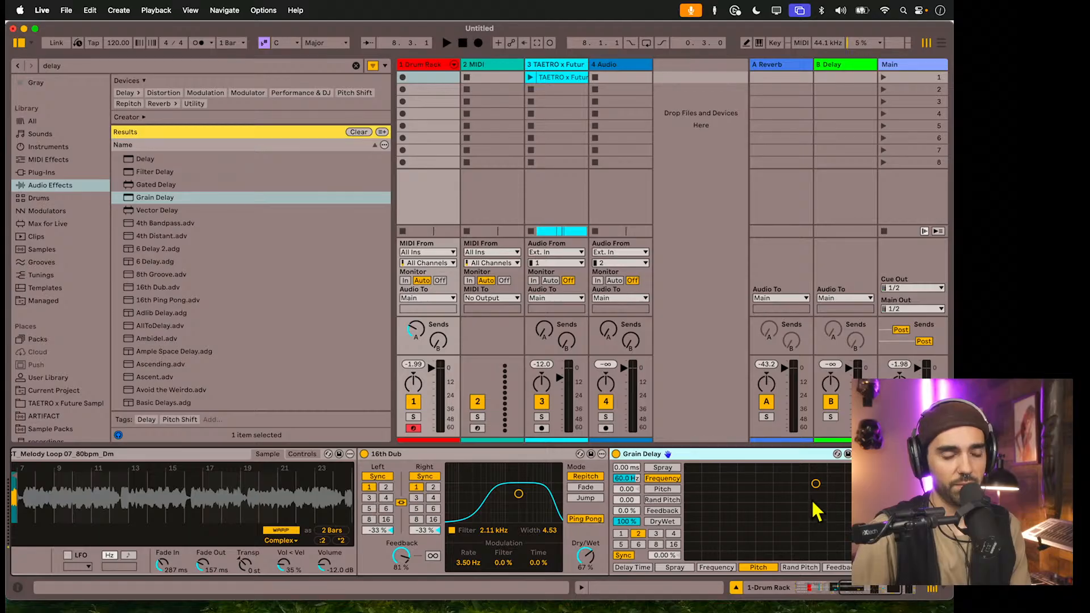
left_click_drag(817, 482, 824, 484)
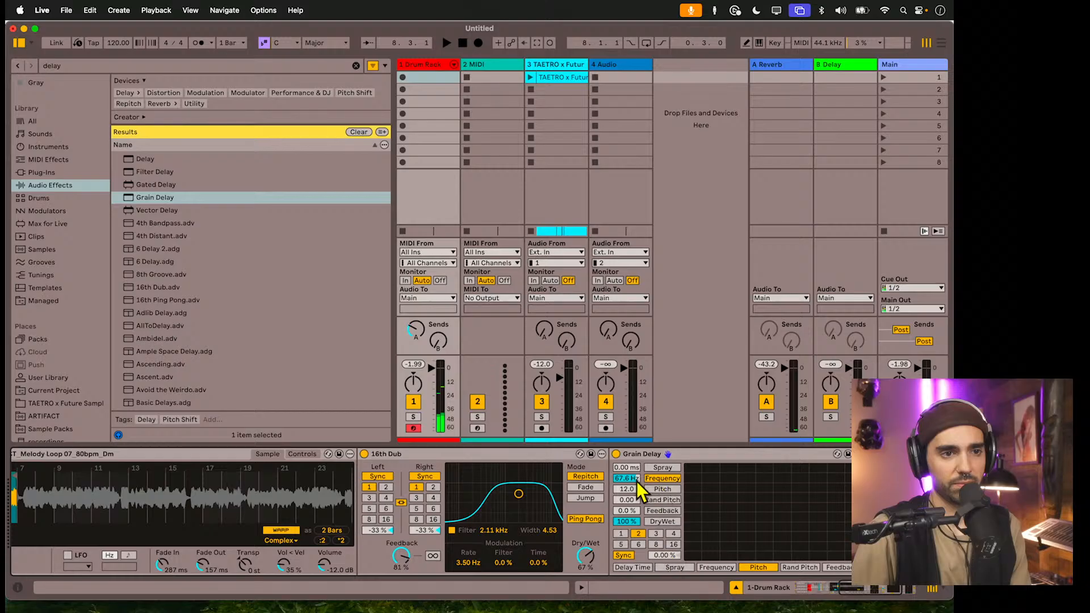
- Set the Grain Delay's spray to 117 ms, delay time to 3 sixteenths and dry/wet to 22%, and fold the device
left_click_drag(627, 522, 627, 537)
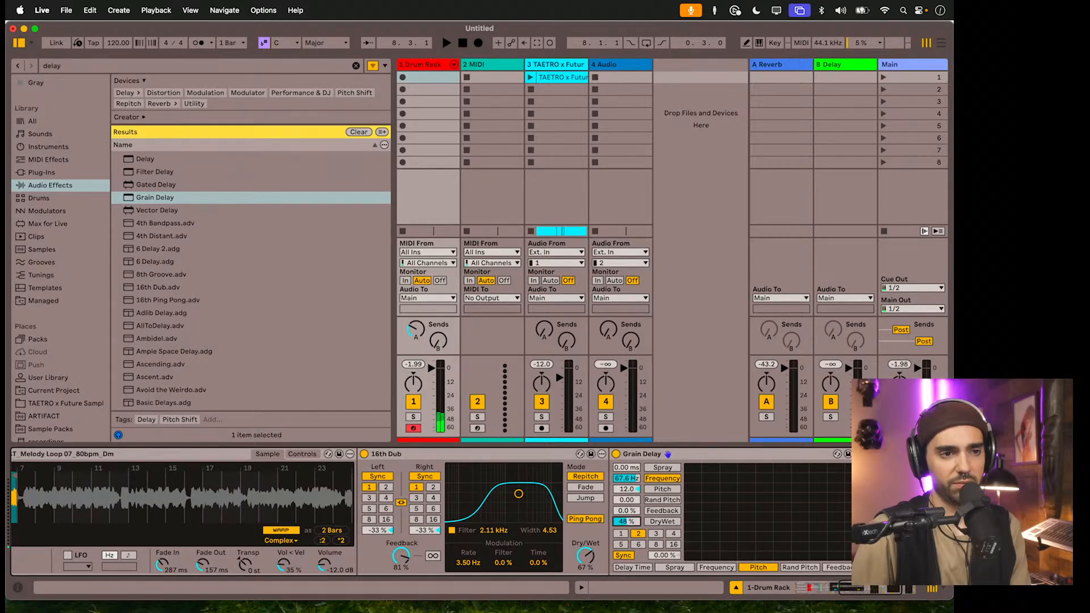
left_click(628, 468)
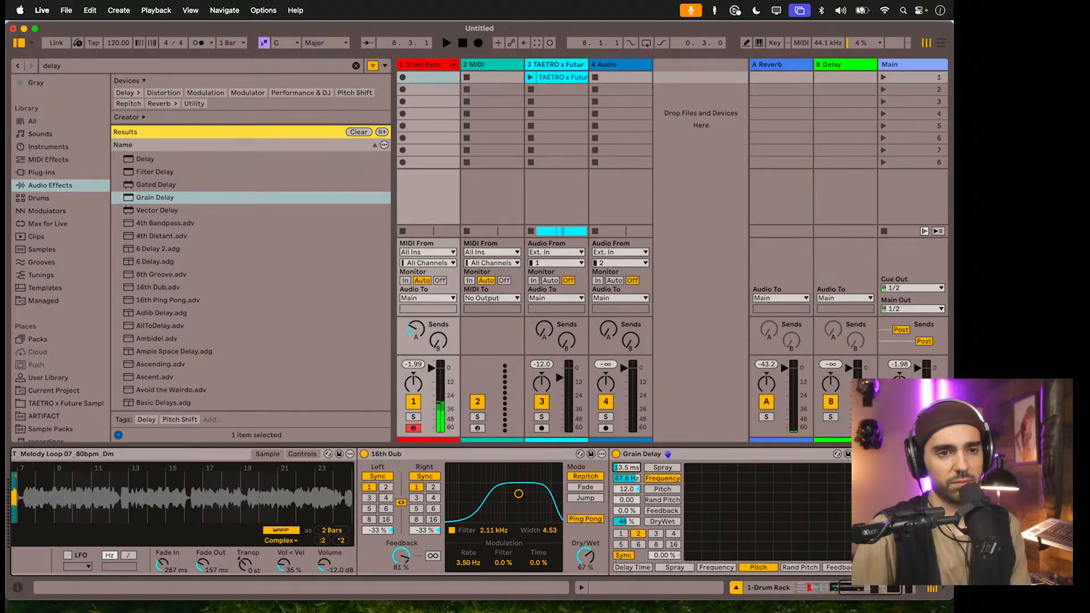
left_click_drag(628, 516, 628, 519)
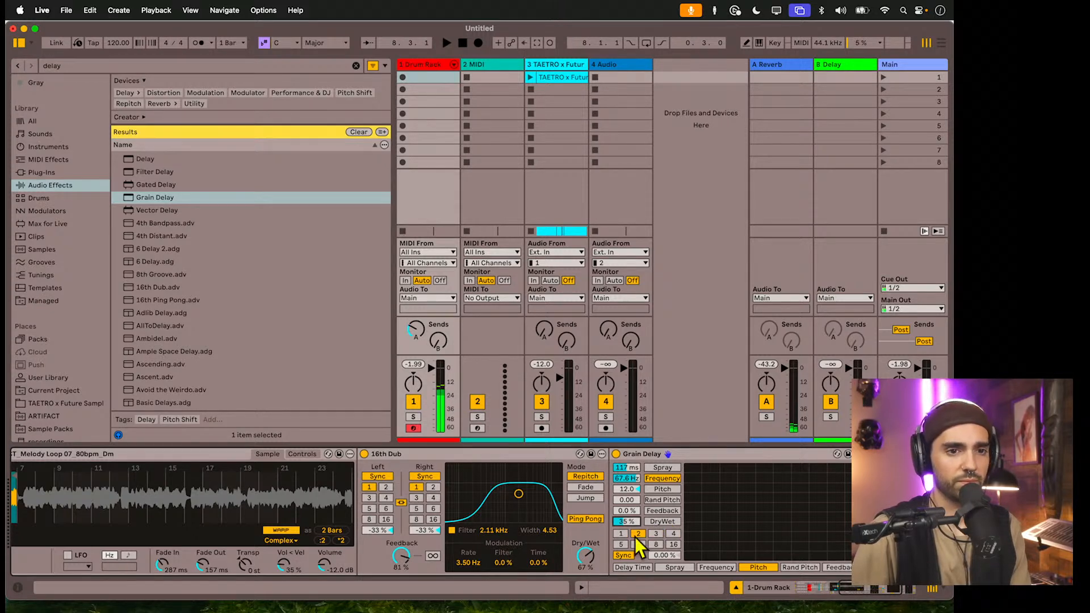
left_click_drag(624, 523, 623, 524)
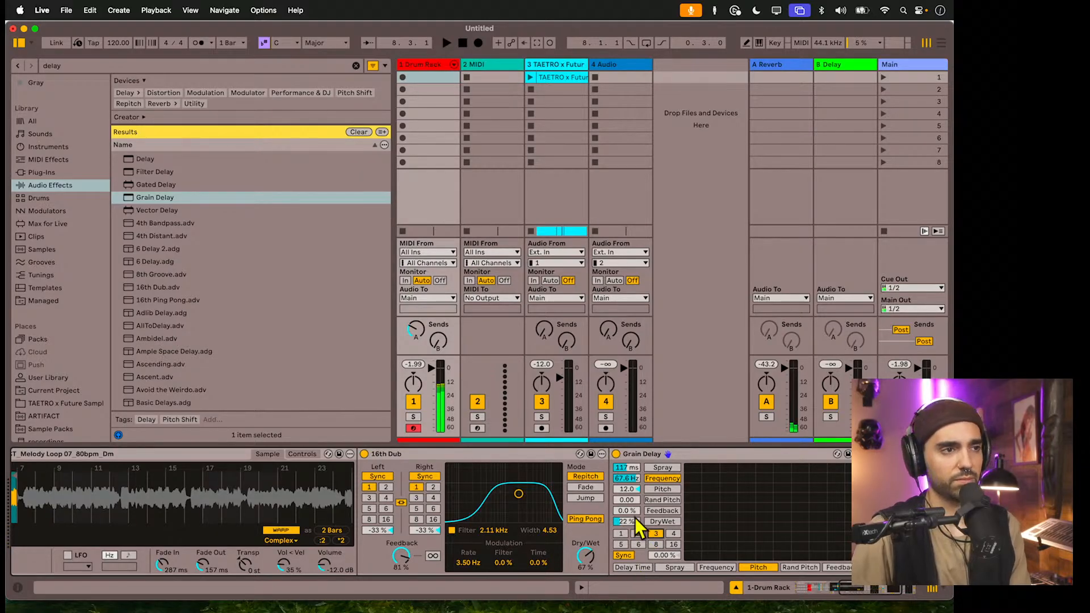
double_click(677, 454)
- Search the audio effects for "rev" and insert the default Reverb between the Grain Delay and the Limiter
left_click(356, 66)
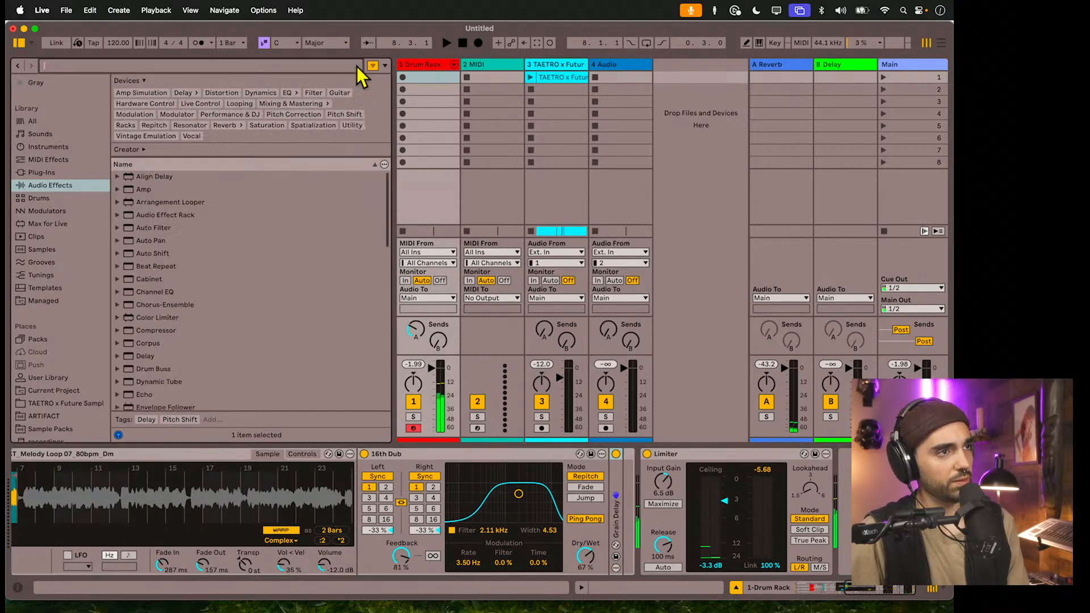
type("rev")
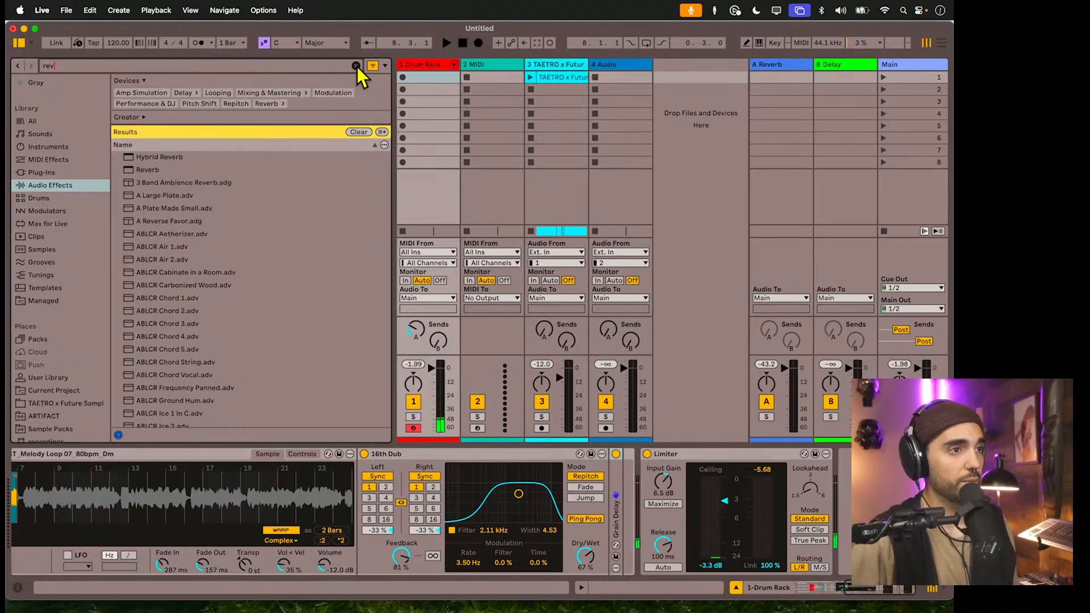
left_click(149, 171)
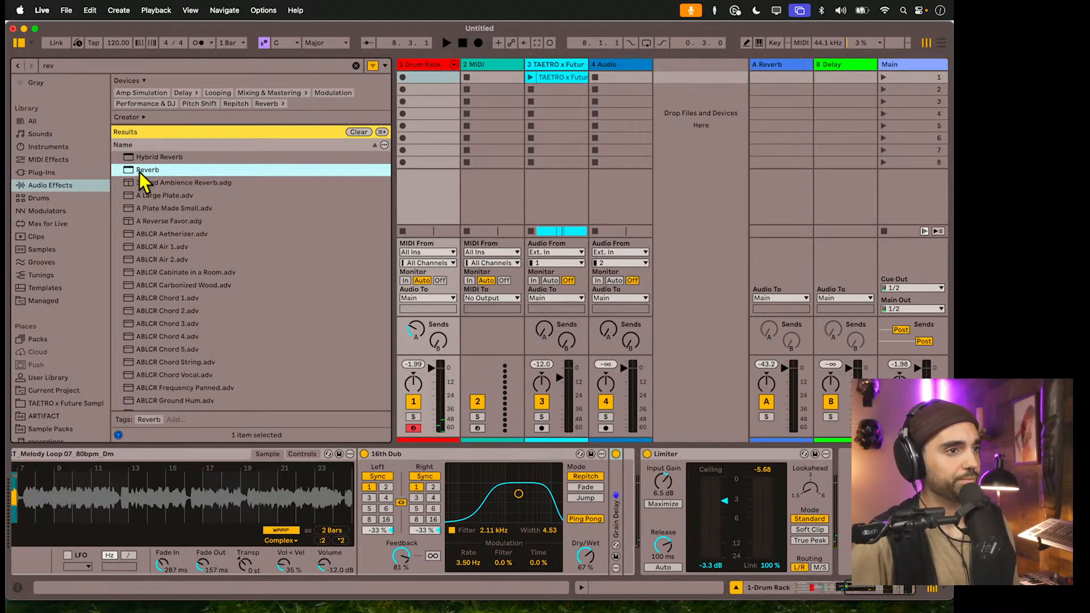
left_click_drag(135, 171, 619, 505)
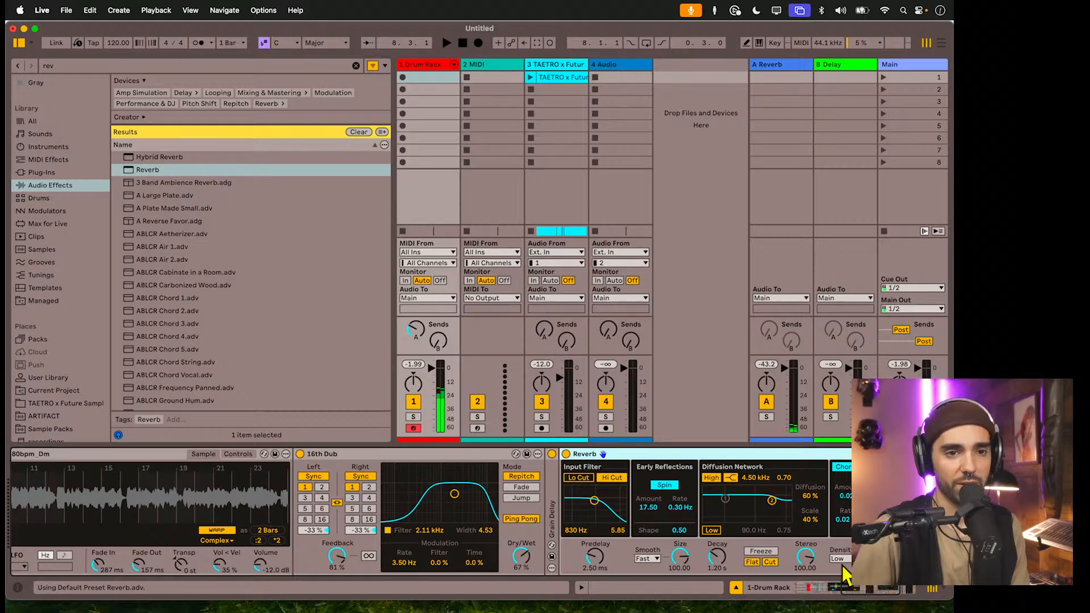
- Set the Reverb's input filter to 630 Hz with a width of 5.36 and its dry/wet to 85%
scroll(318, 471, "left", 10)
scroll(560, 496, "right", 3)
scroll(559, 495, "right", 8)
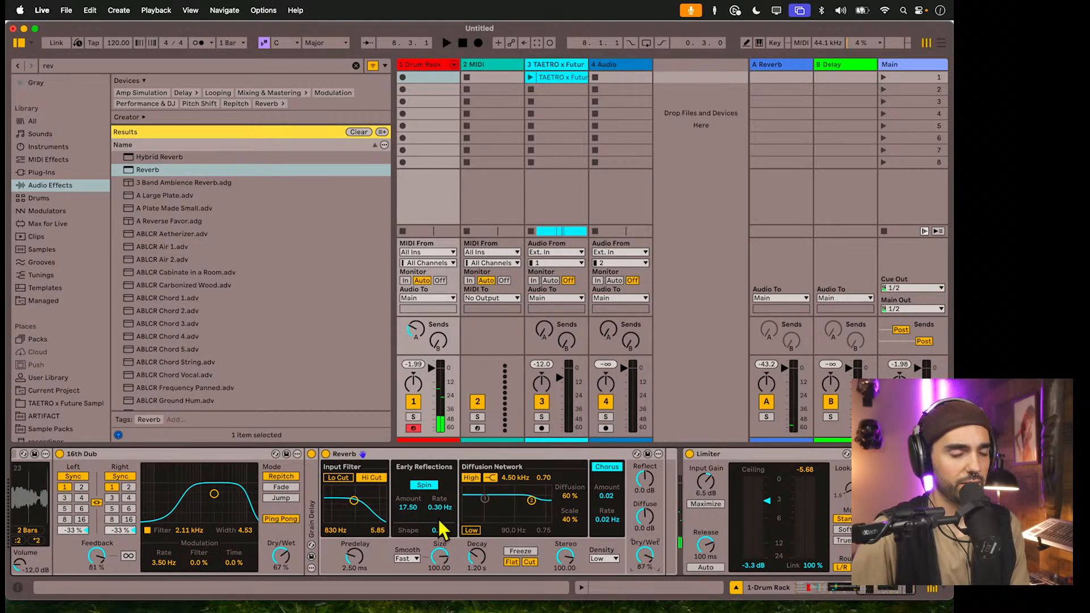
left_click_drag(353, 501, 351, 502)
left_click_drag(645, 556, 646, 570)
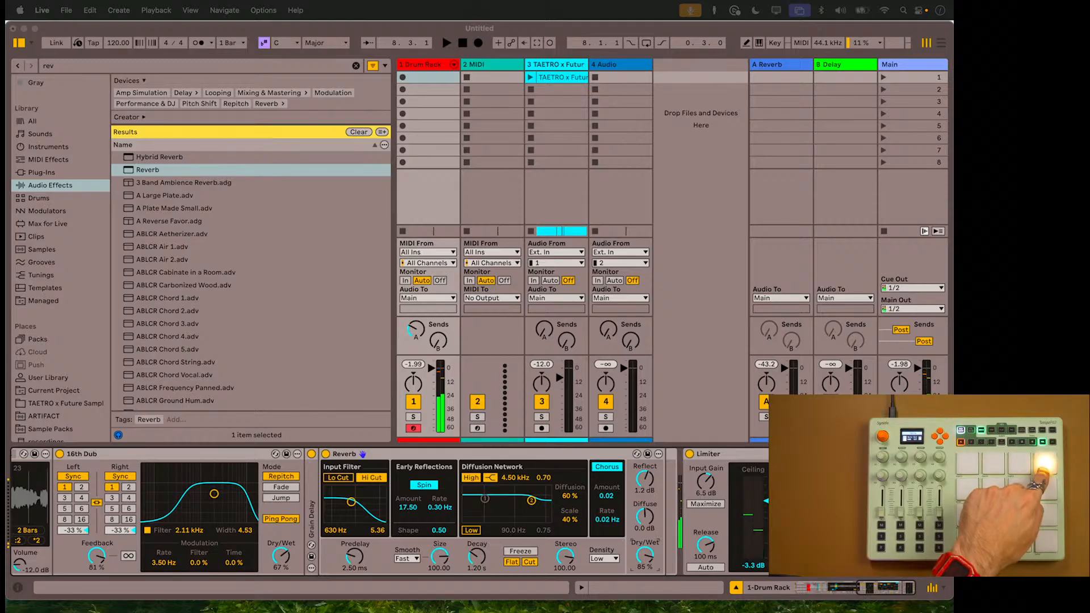
- Return to the TAETRO x Future Samples folder, clear the browser search and reopen the Loops folder from its beginning
scroll(382, 509, "left", 10)
scroll(382, 508, "left", 5)
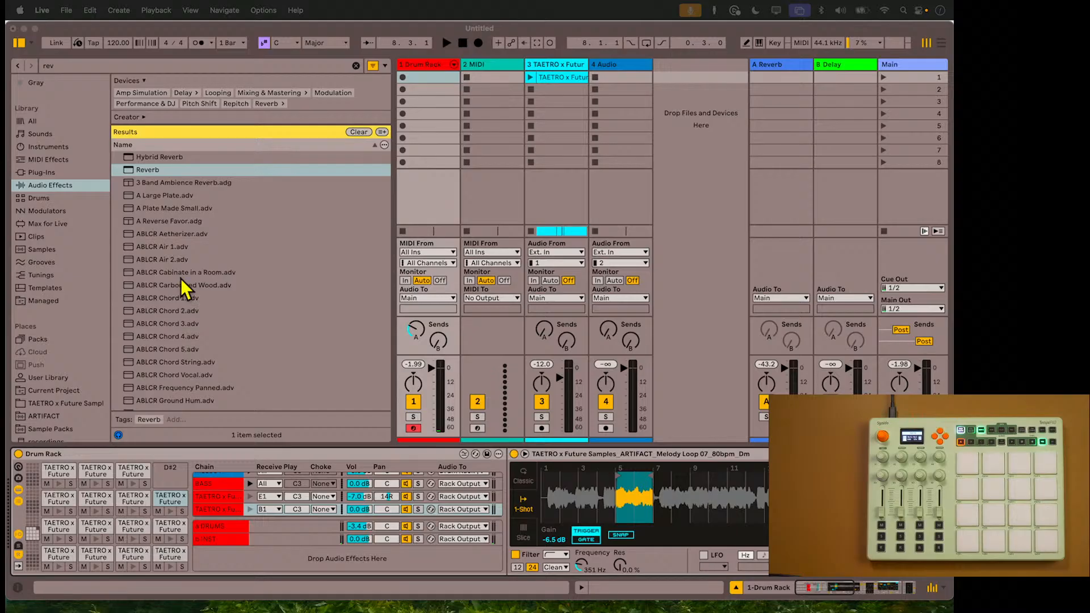
scroll(79, 394, "down", 3)
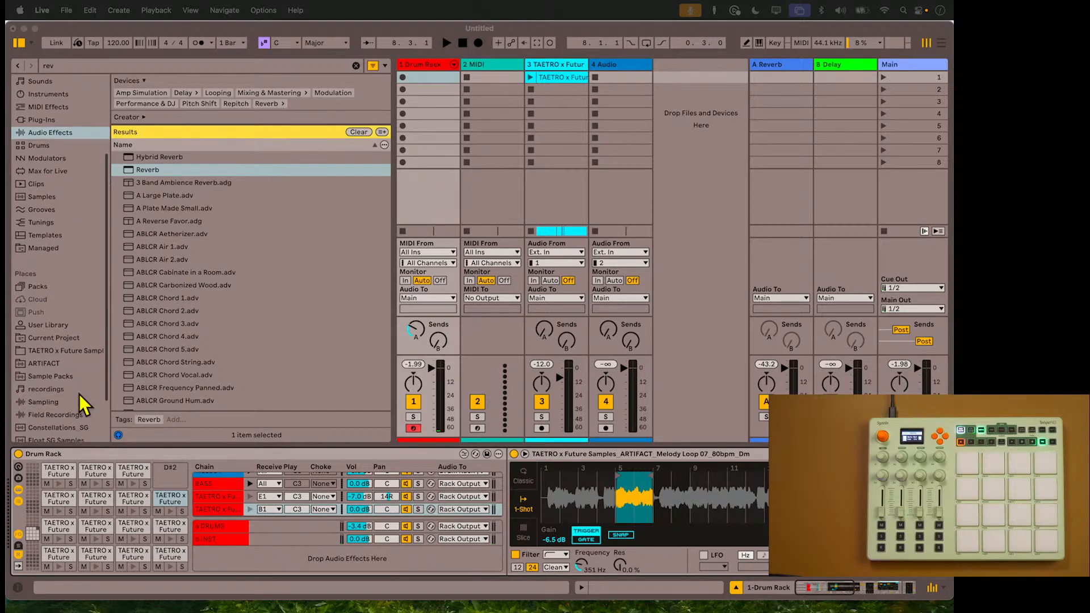
left_click(60, 346)
left_click(356, 65)
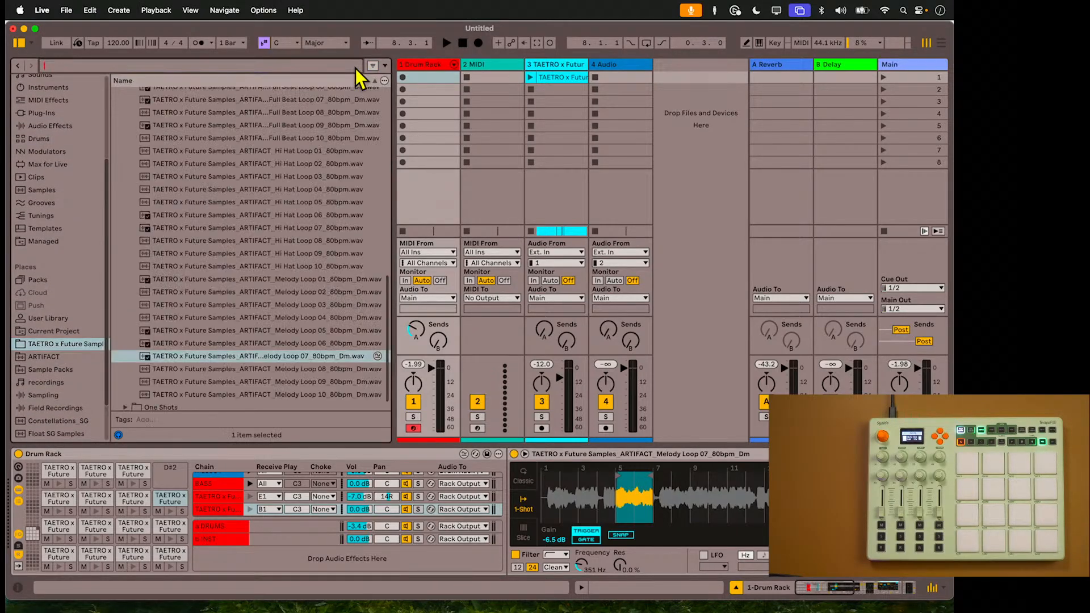
scroll(263, 214, "up", 5)
left_click(126, 105)
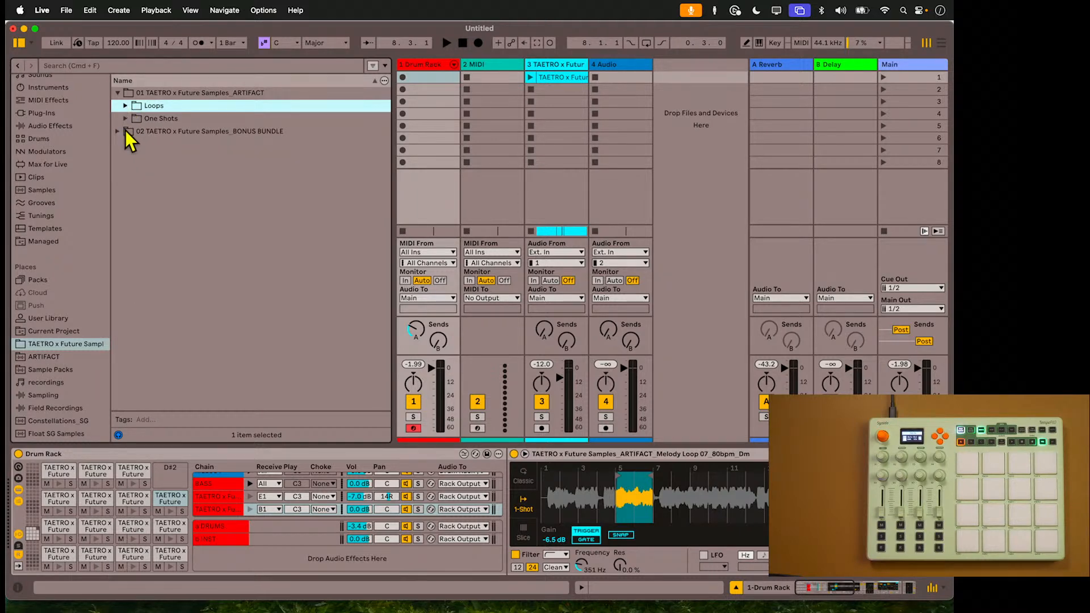
left_click(125, 106)
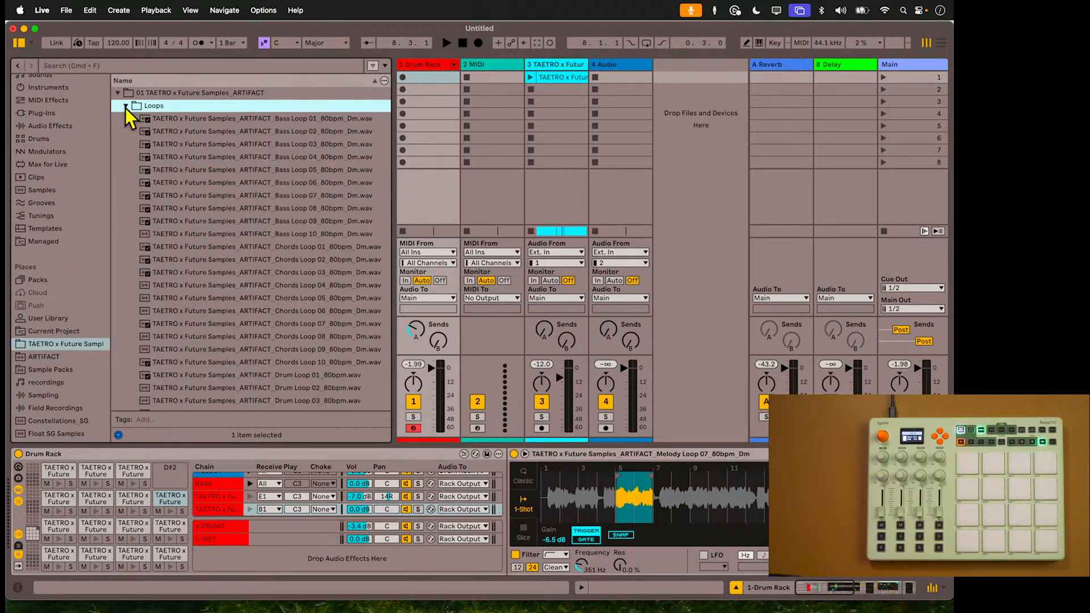
- Audition Chords Loop 08 in the Loops folder and browse onward to the Melody Loops
scroll(199, 225, "down", 5)
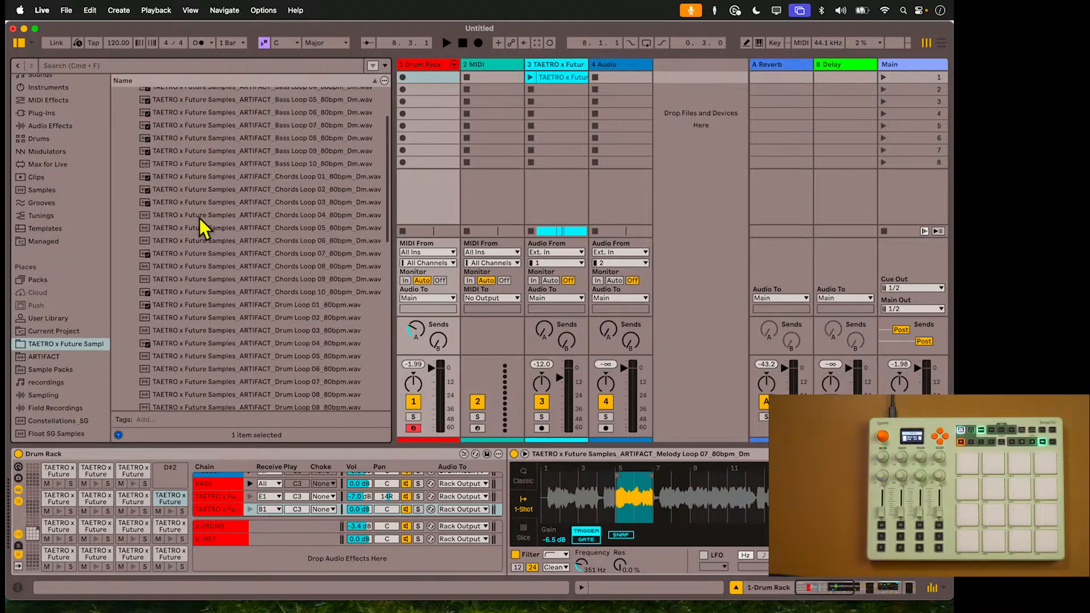
left_click(282, 269)
scroll(282, 275, "down", 12)
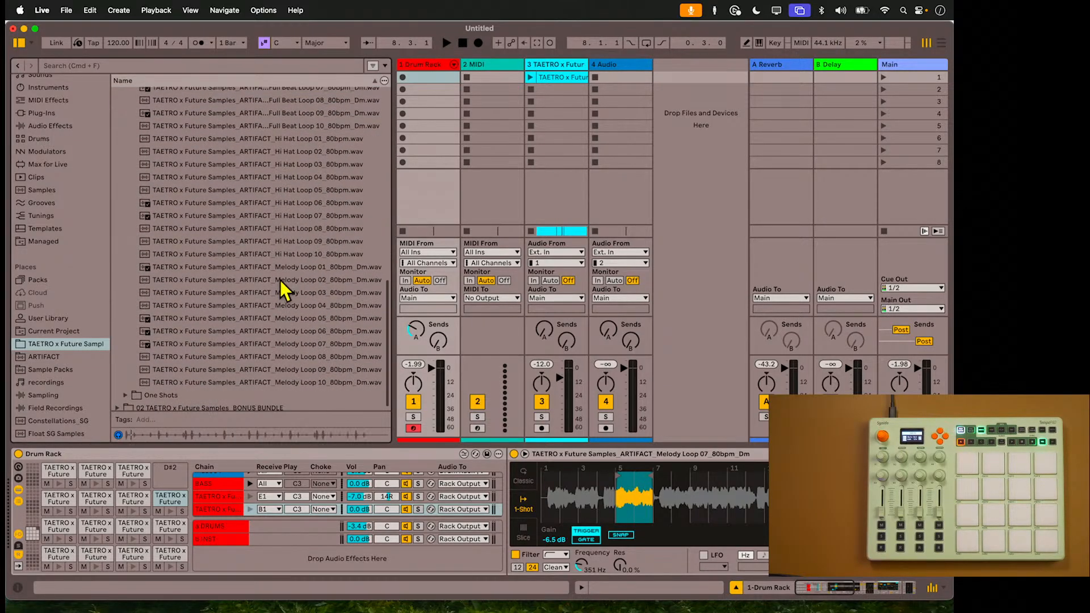
- Audition several ARTIFACT Hi Hat Loops and load Hi Hat Loop 09 onto the empty D#2 pad of the Drum Rack
left_click(280, 203)
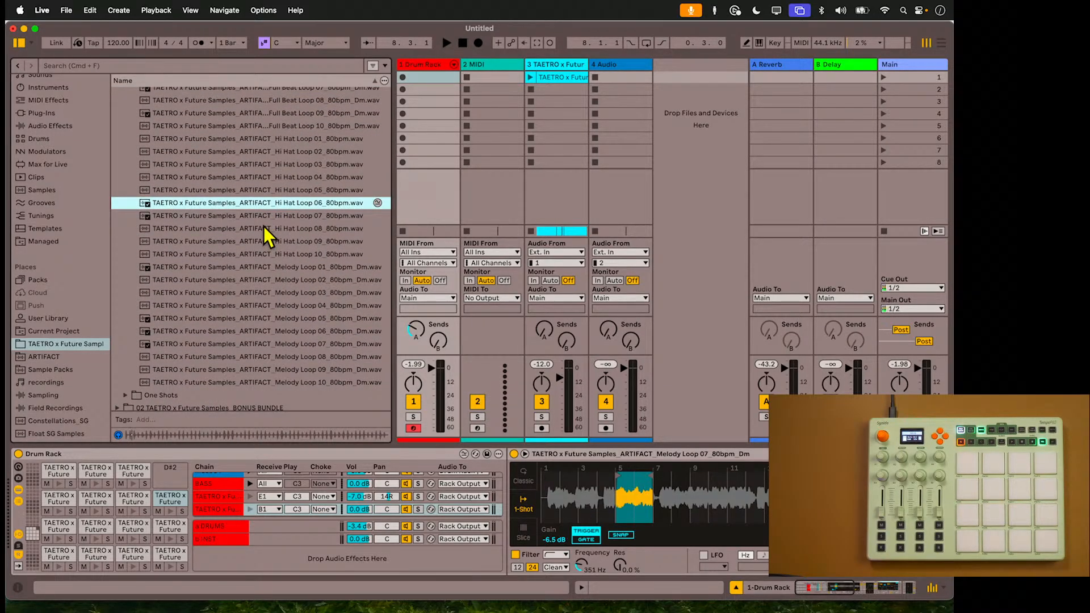
left_click(264, 227)
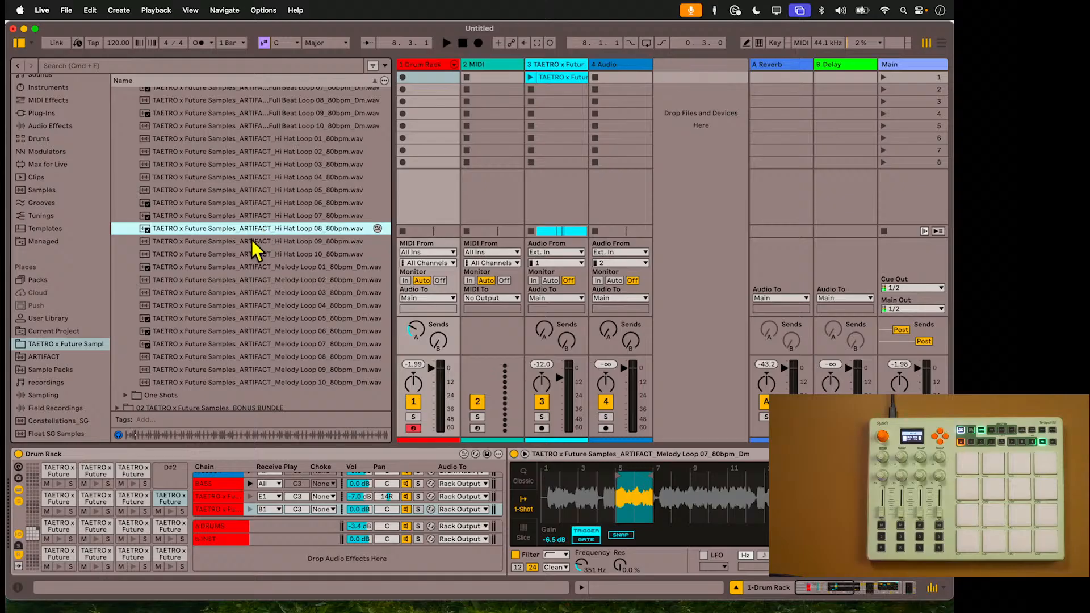
left_click(253, 242)
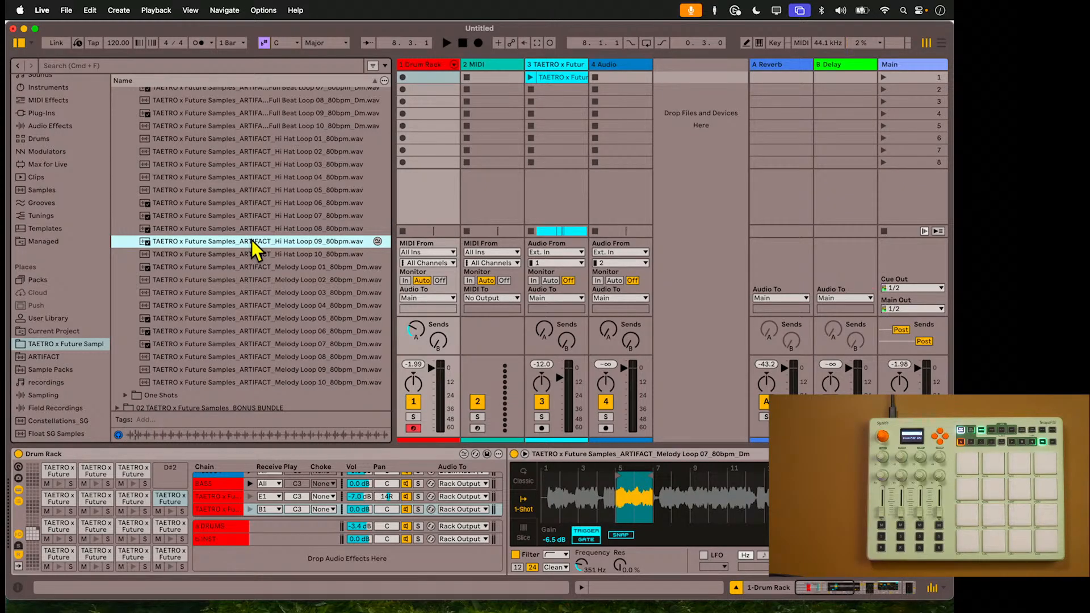
left_click_drag(237, 241, 173, 471)
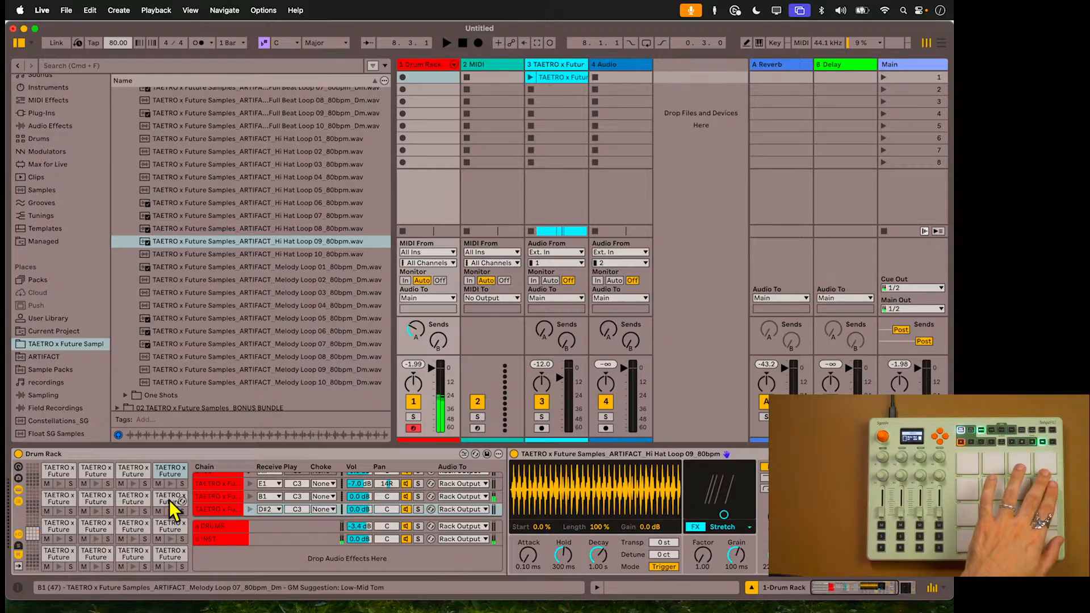
- Convert the D#2 pad's Drum Sampler to Simpler and switch it to 1-Shot mode
right_click(642, 452)
left_click(670, 446)
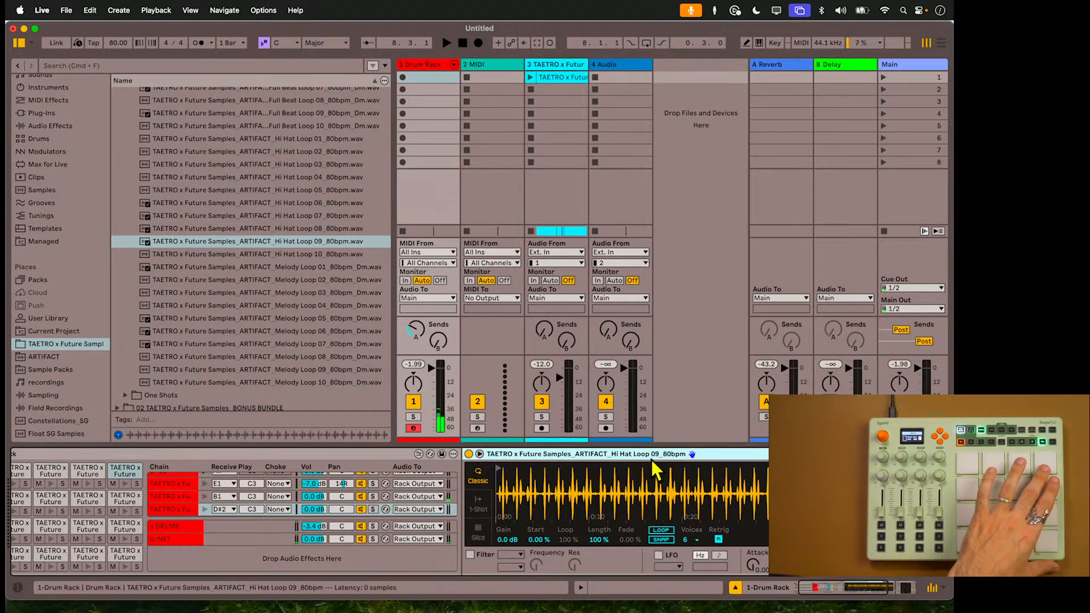
scroll(636, 494, "right", 3)
left_click(409, 510)
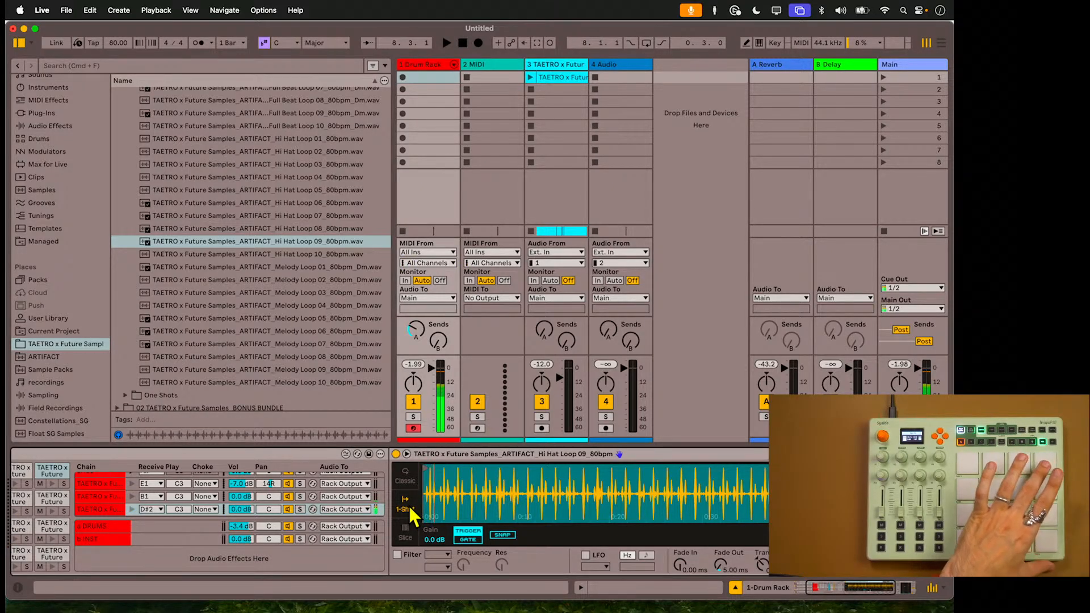
- Turn on Warp for Hi Hat Loop 09 and adjust its warped length by halving and doubling it
left_click(795, 533)
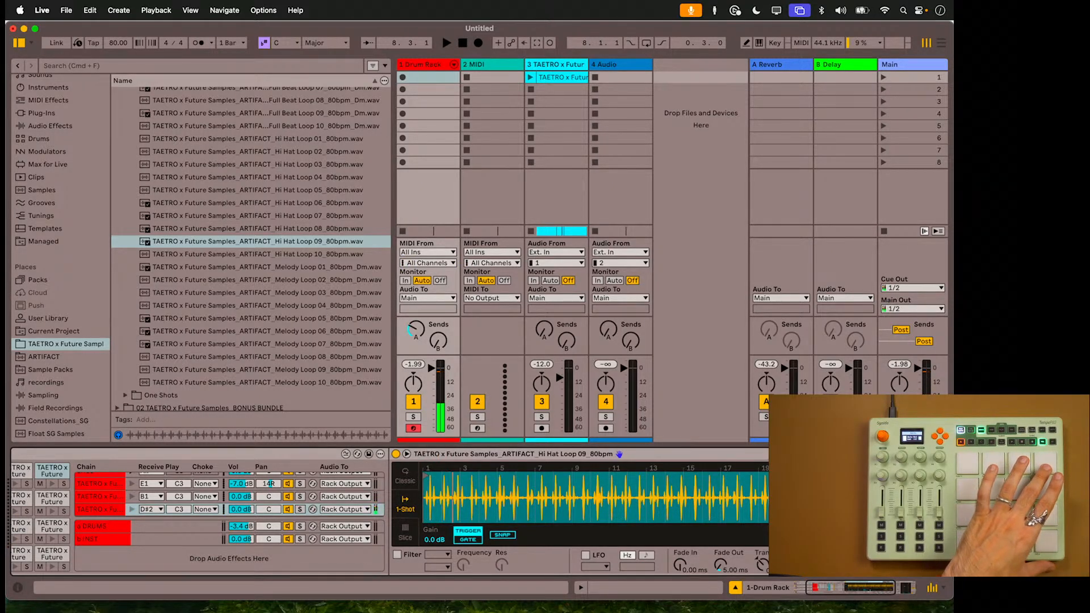
left_click(830, 535)
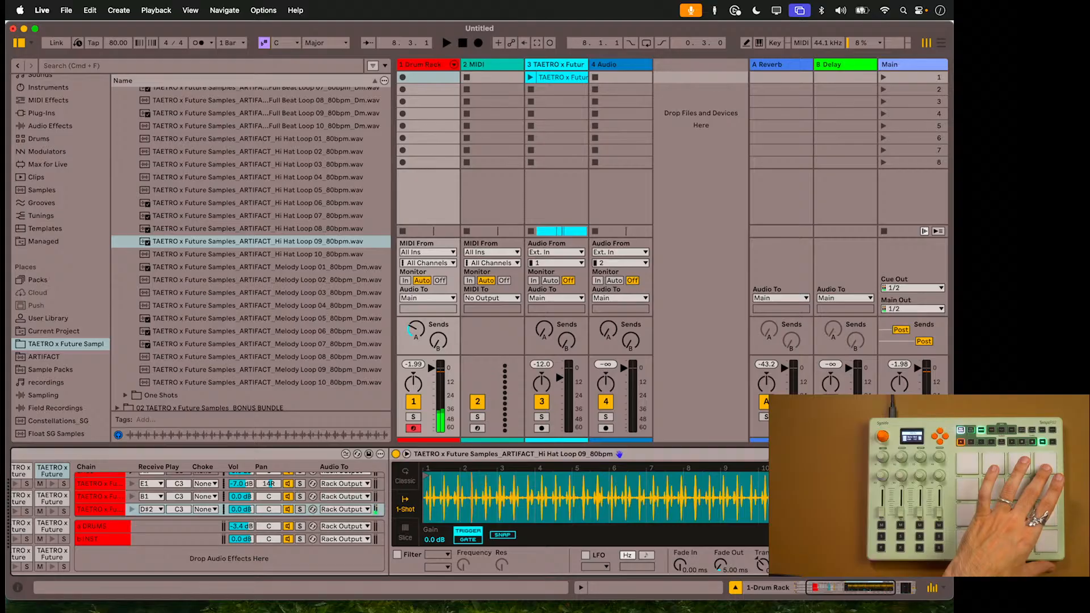
left_click(848, 535)
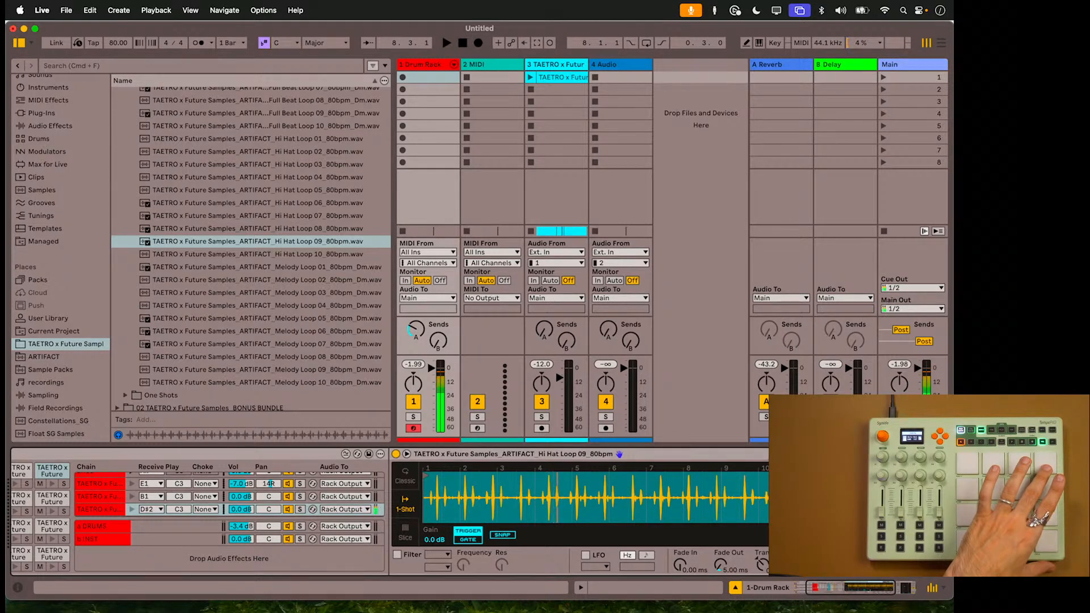
left_click(849, 535)
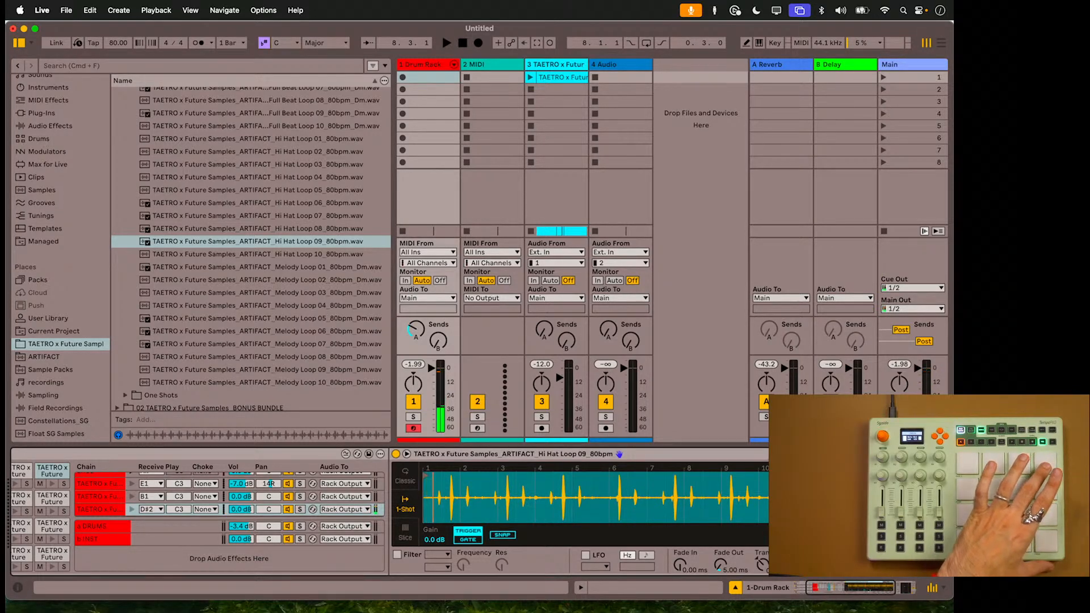
left_click(830, 535)
left_click(831, 535)
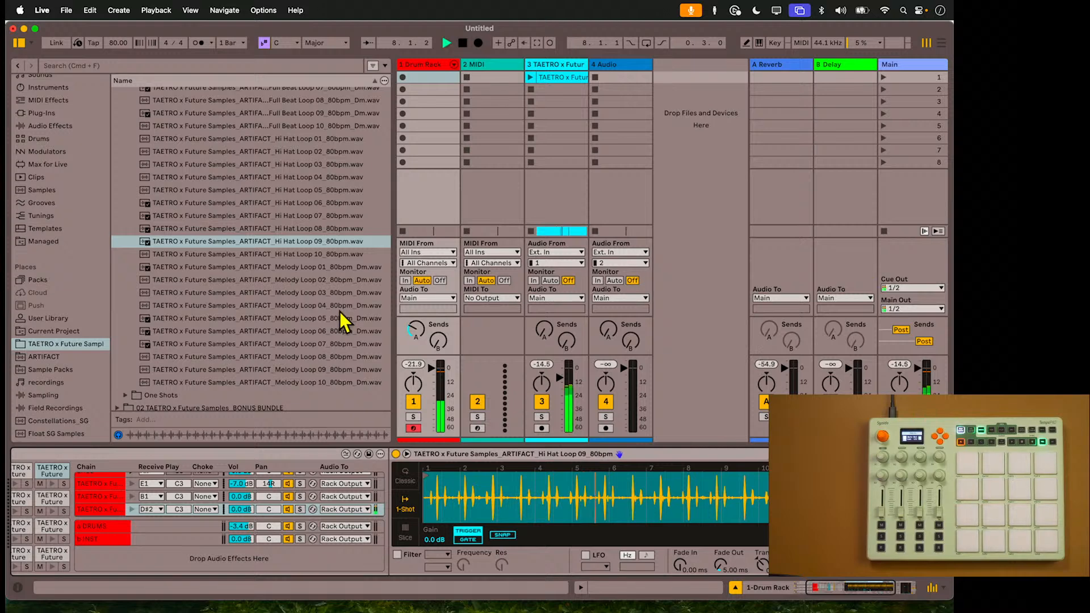
- Replace the D#2 pad's sample with ARTIFACT Hi Hat Loop 10 and set the tempo to 91 BPM
left_click(187, 230)
left_click(197, 255)
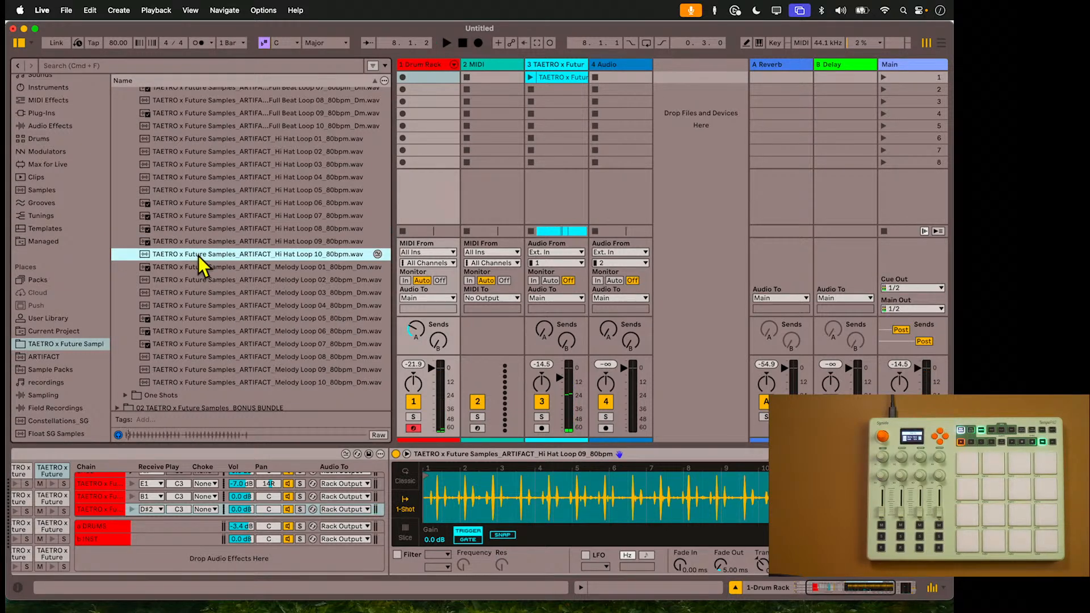
left_click_drag(199, 257, 540, 493)
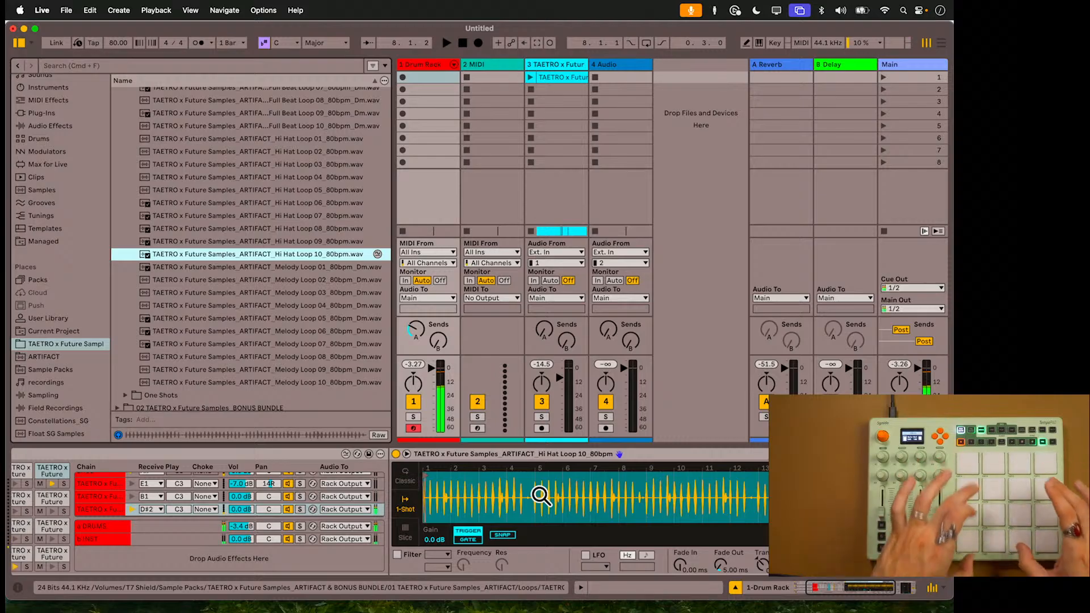
left_click_drag(117, 44, 117, 38)
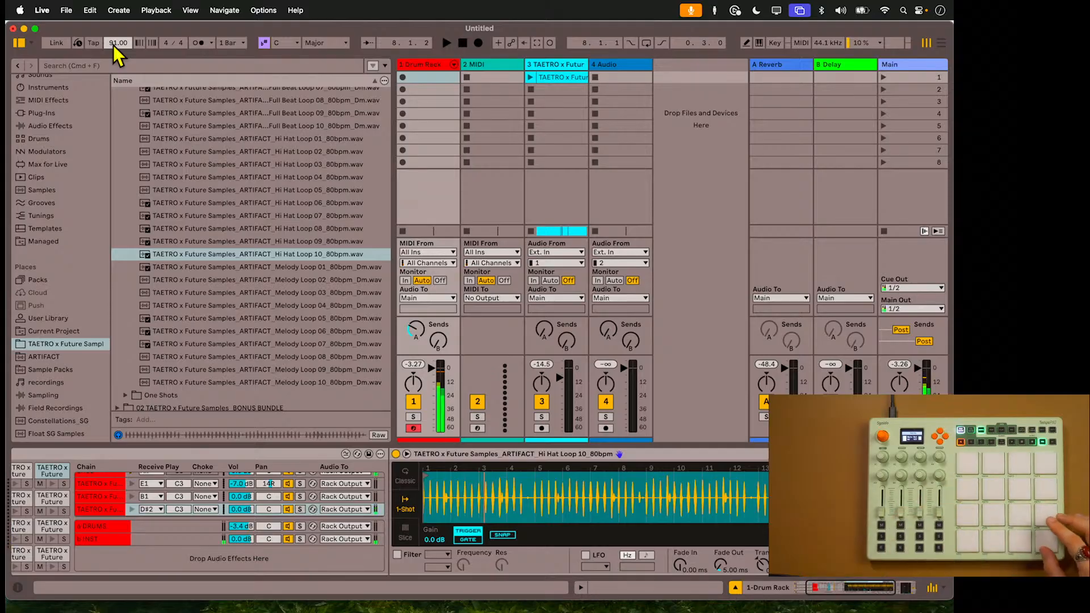
- Enable the D#2 pad's Simpler filter as a high-pass and set its frequency to 593 Hz
left_click(397, 555)
left_click(441, 555)
left_click(440, 576)
left_click_drag(463, 565, 461, 579)
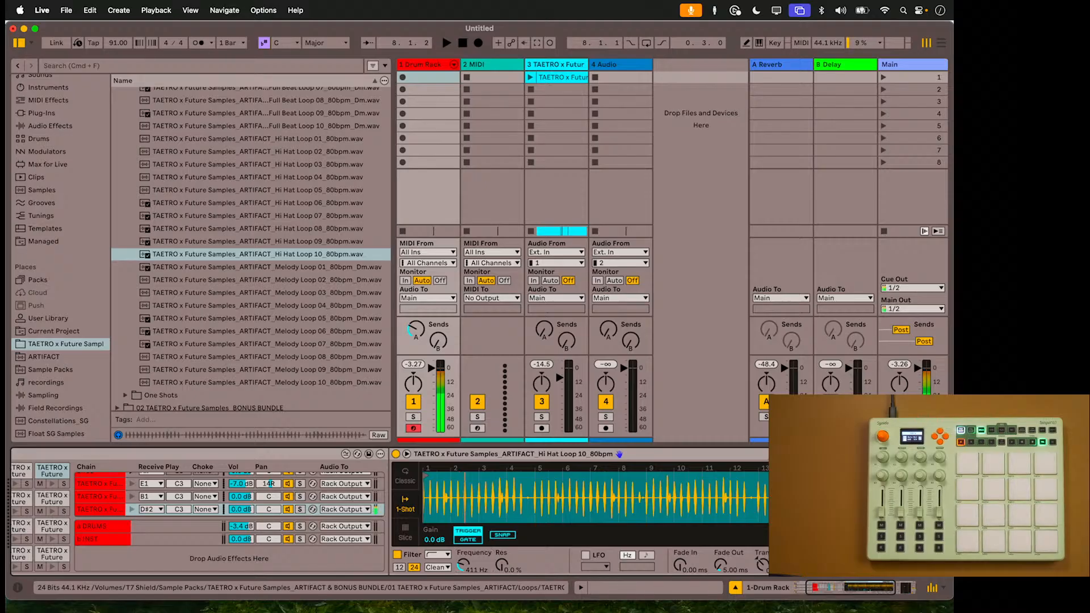
left_click_drag(459, 568, 459, 564)
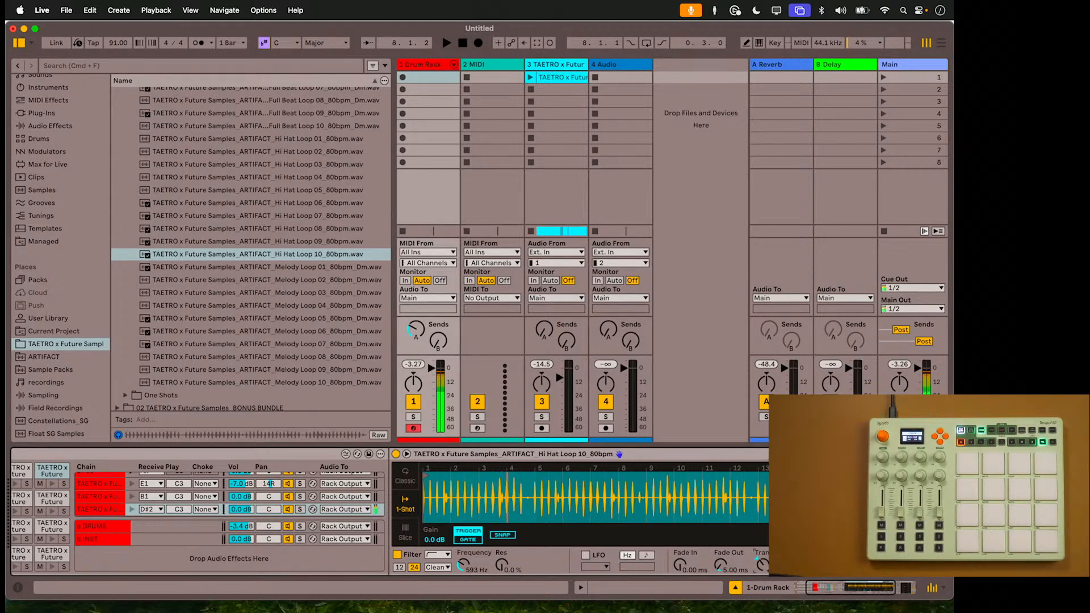
- Search the audio effects for "sloppy" and insert Sloppy Delay after the D#2 pad's Simpler
left_click(130, 65)
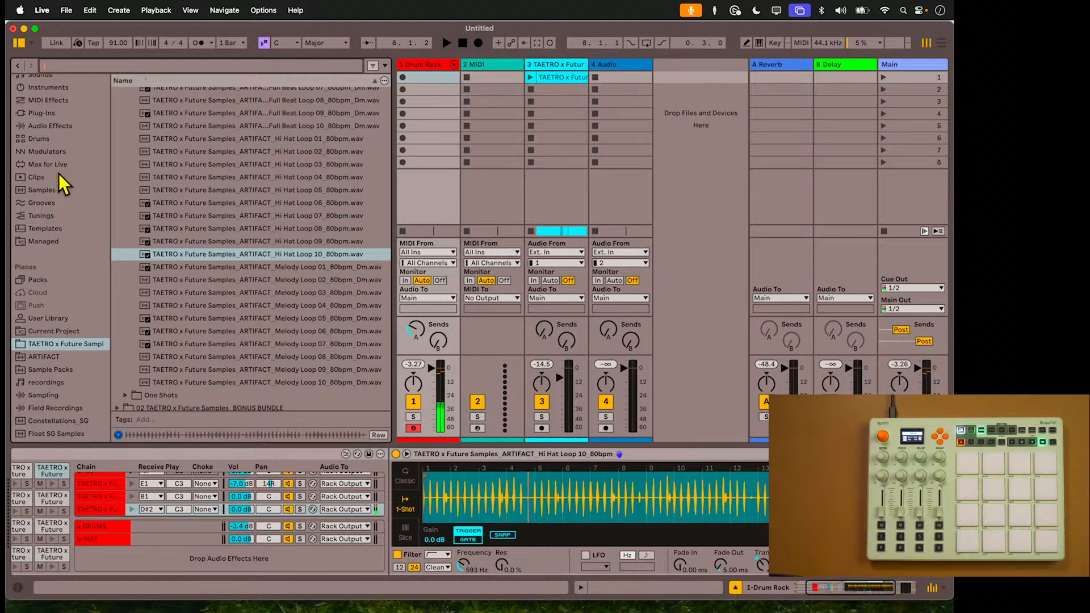
scroll(59, 174, "up", 5)
left_click(56, 250)
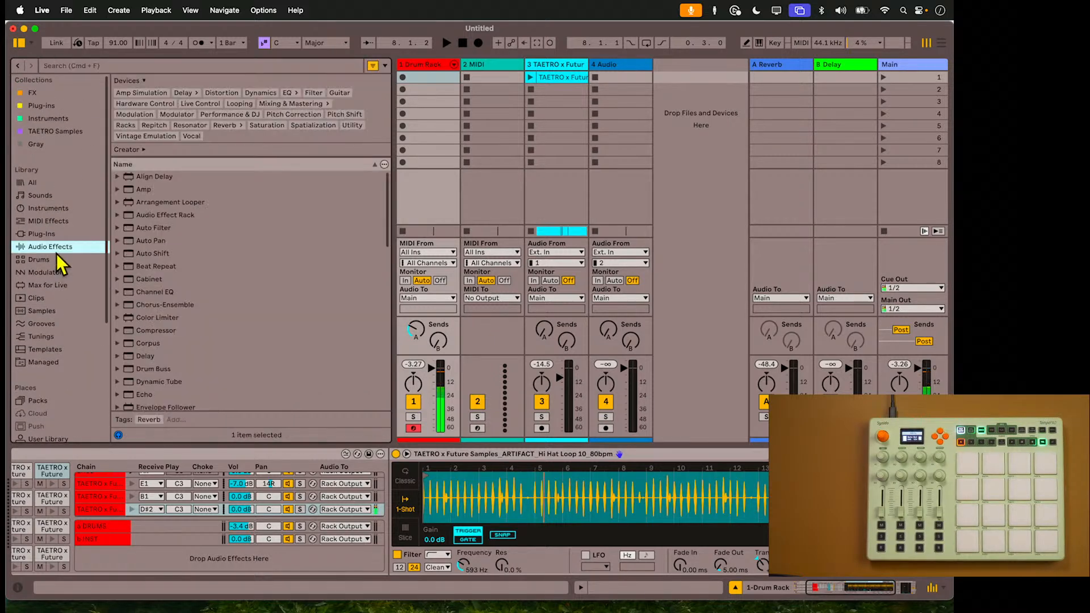
left_click(77, 66)
type("sloppy")
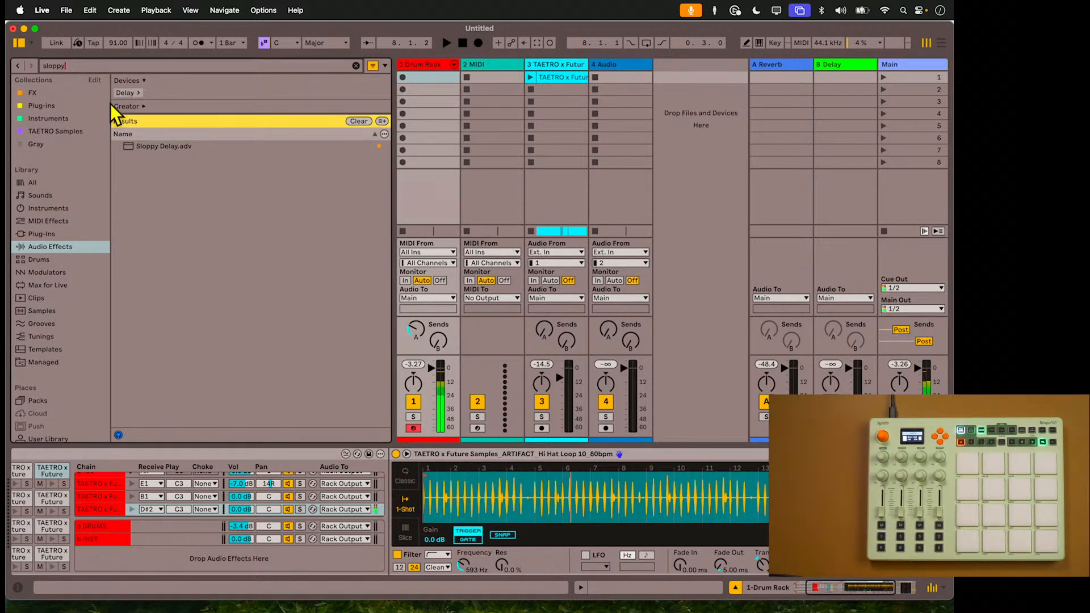
left_click(173, 146)
left_click_drag(702, 451, 702, 460)
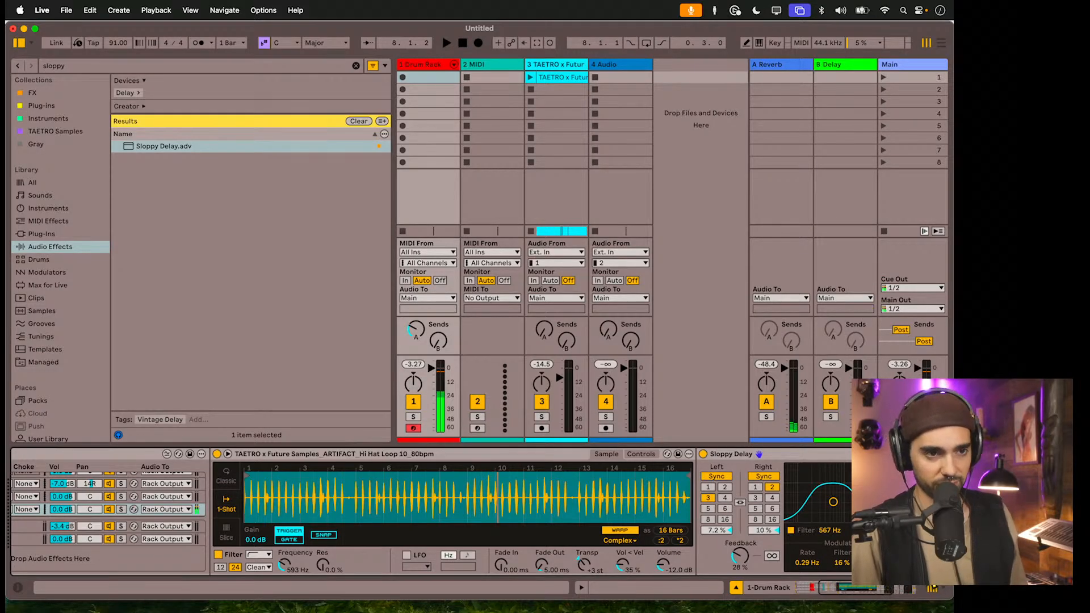
scroll(807, 518, "left", 5)
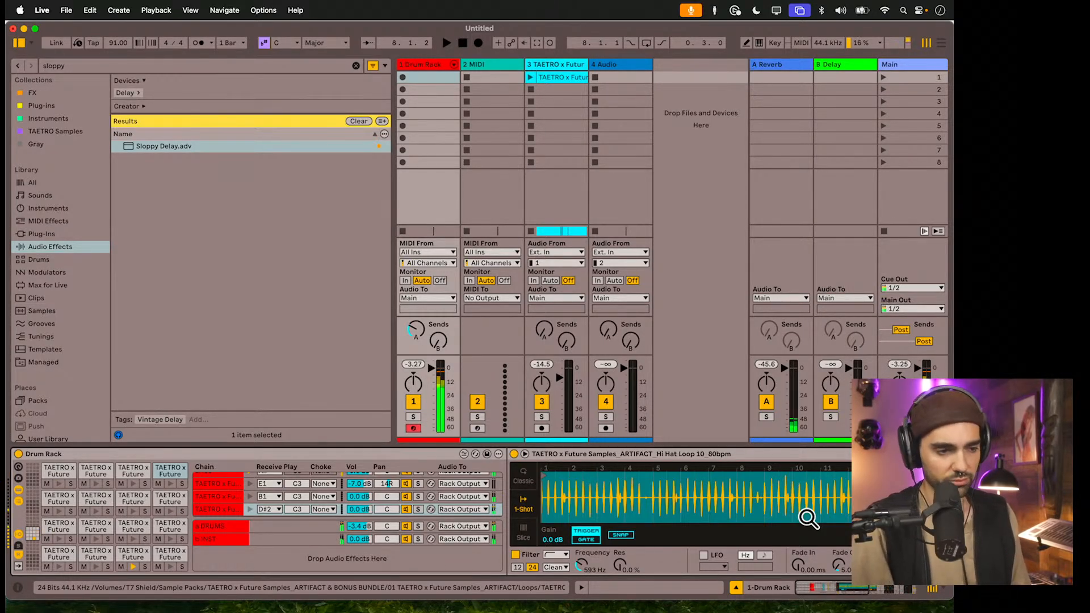
scroll(808, 518, "right", 10)
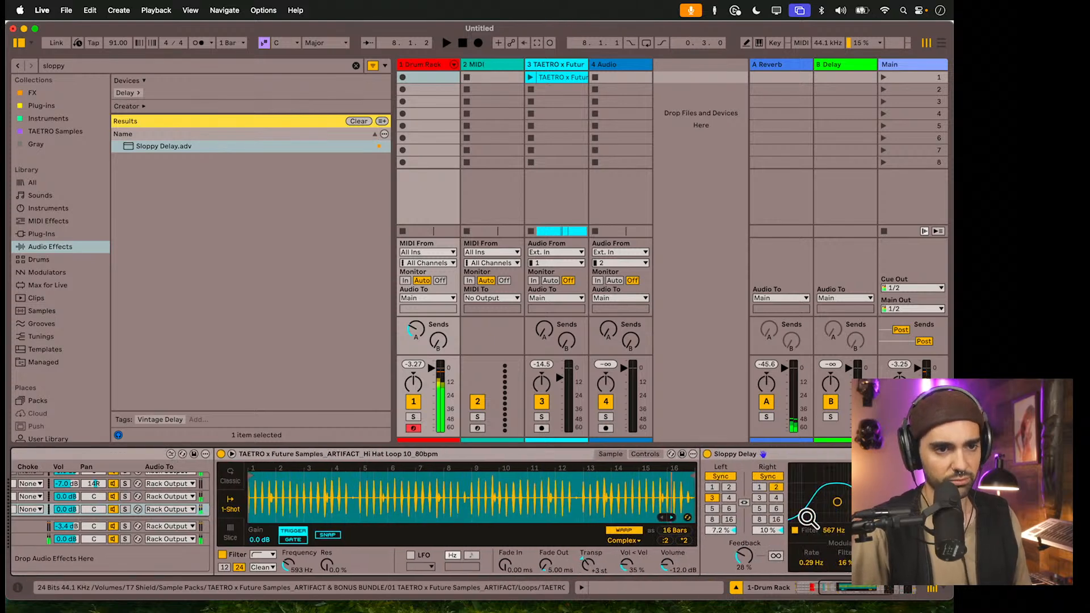
scroll(628, 500, "left", 5)
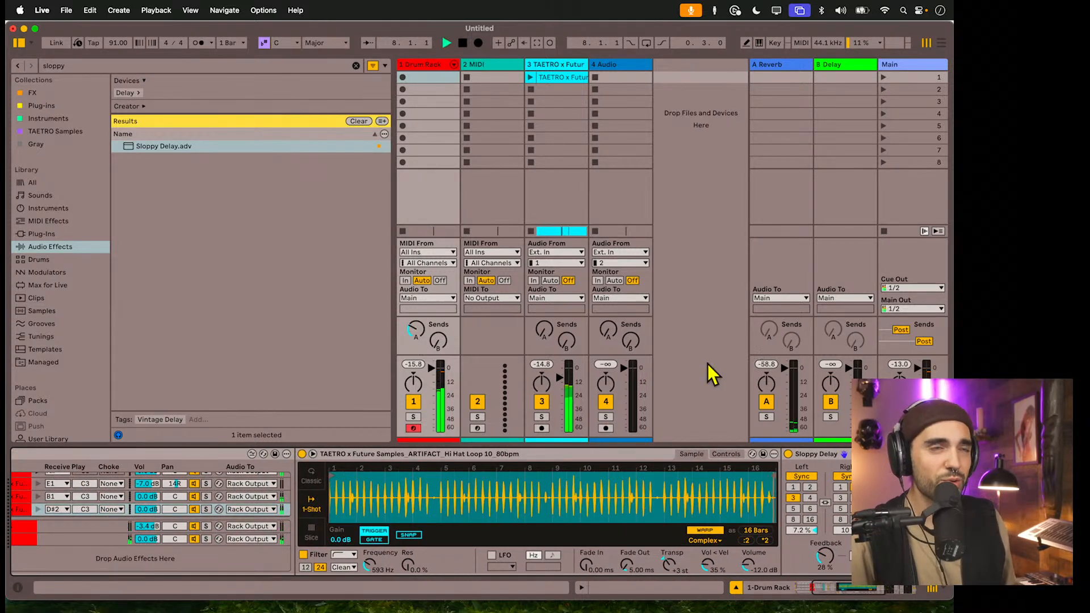
- Clear the browser search, return to the TAETRO x Future Samples folder and audition its Melody and Hi Hat Loops
left_click(356, 66)
scroll(46, 316, "down", 5)
left_click(79, 336)
left_click(192, 330)
key("Up")
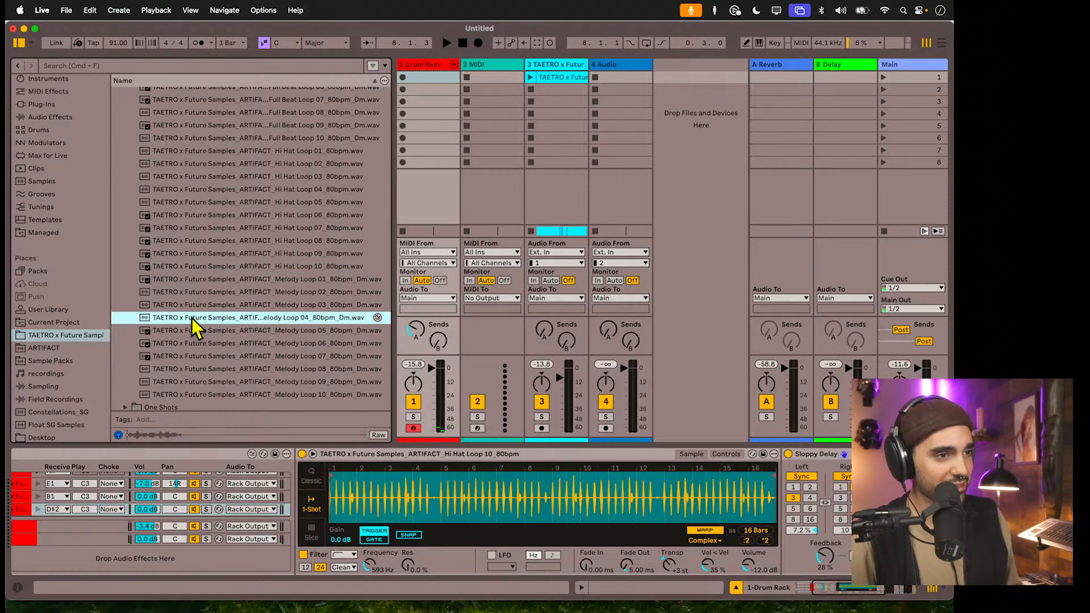
key("Up")
key("Up")
left_click(205, 230)
left_click(204, 263)
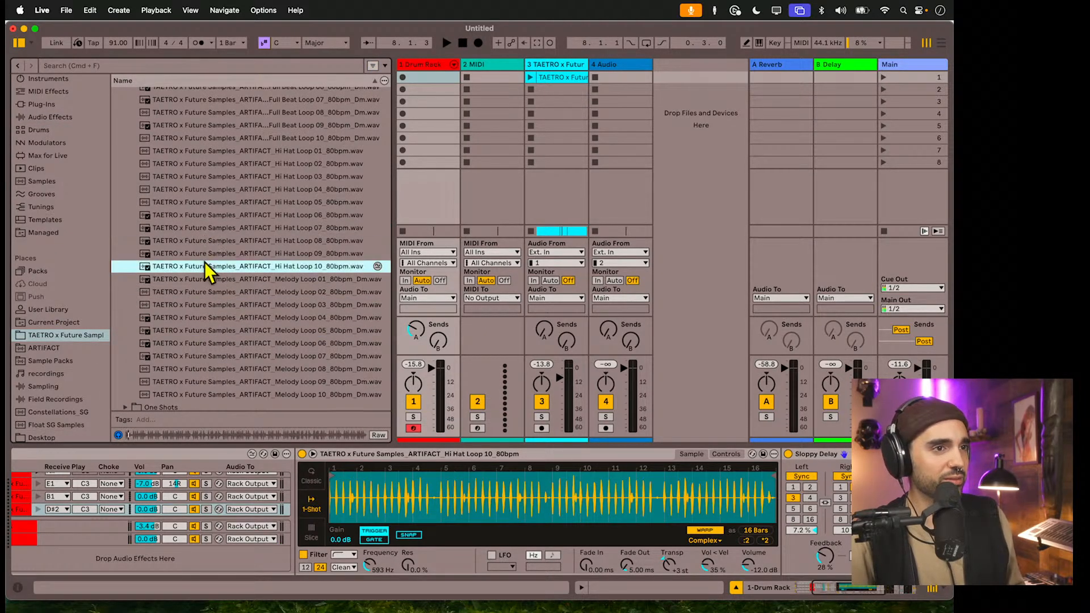
left_click(206, 244)
scroll(207, 259, "up", 3)
left_click(205, 258)
scroll(193, 233, "up", 15)
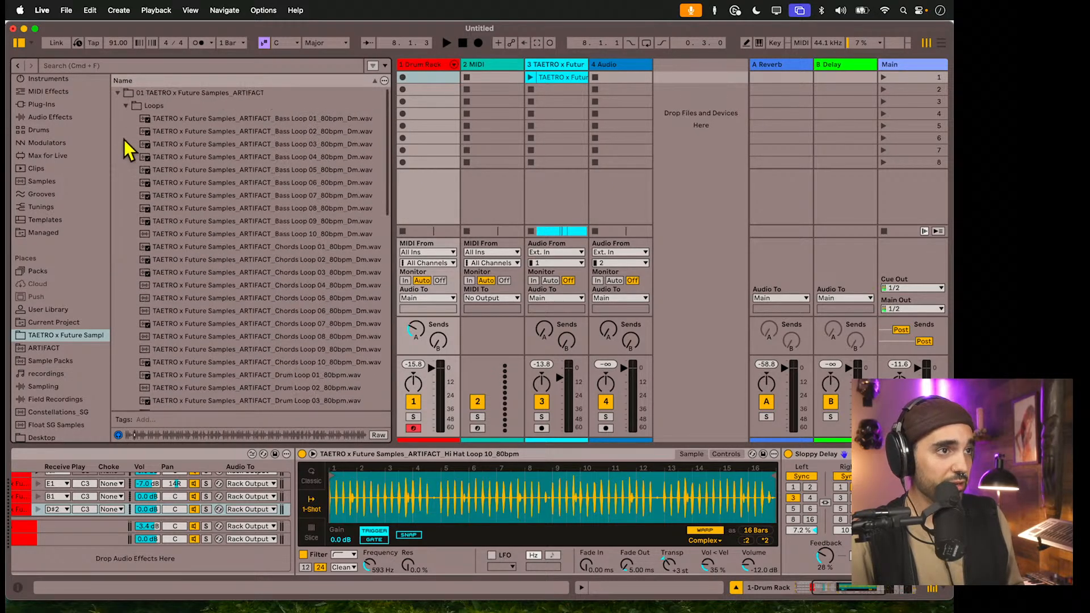
- Collapse the ARTIFACT Loops folder and expand the BONUS BUNDLE folder down to the loops inside Future Samples_LUSH
left_click(125, 105)
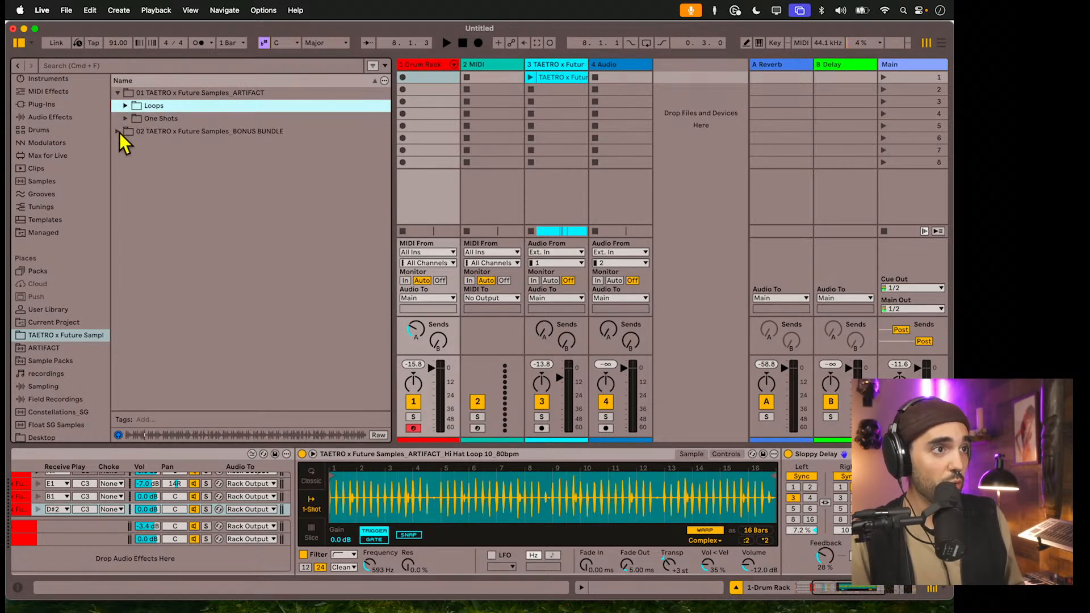
left_click(118, 131)
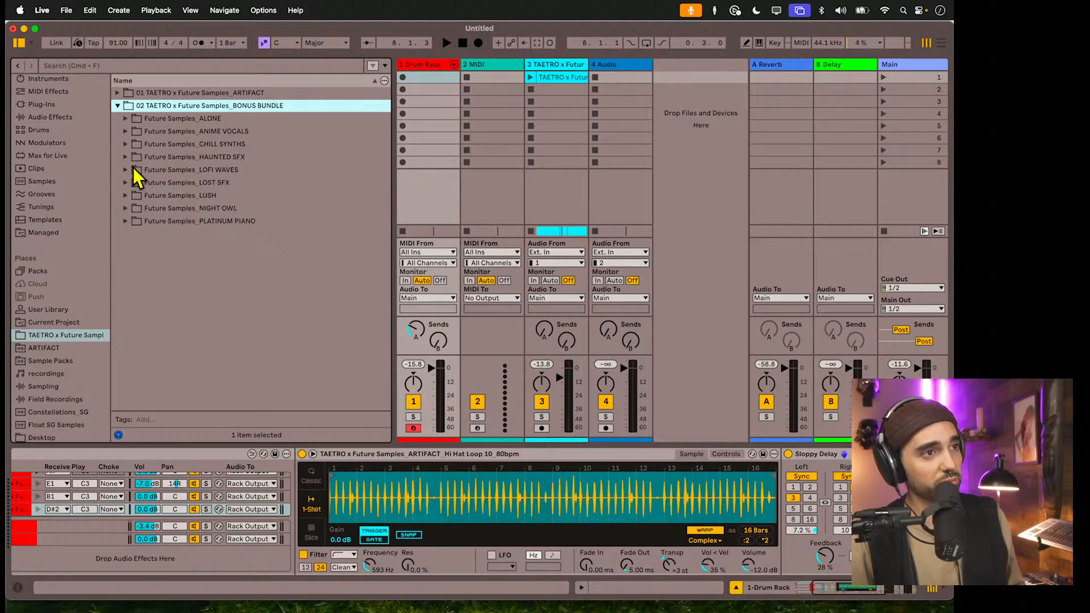
left_click(125, 195)
left_click(134, 208)
- Audition the LUSH percussion drum loops, hi-hat loops and Synth Chords Loop 01
left_click(212, 245)
scroll(219, 267, "down", 3)
left_click(223, 281)
scroll(226, 287, "down", 1)
left_click(220, 263)
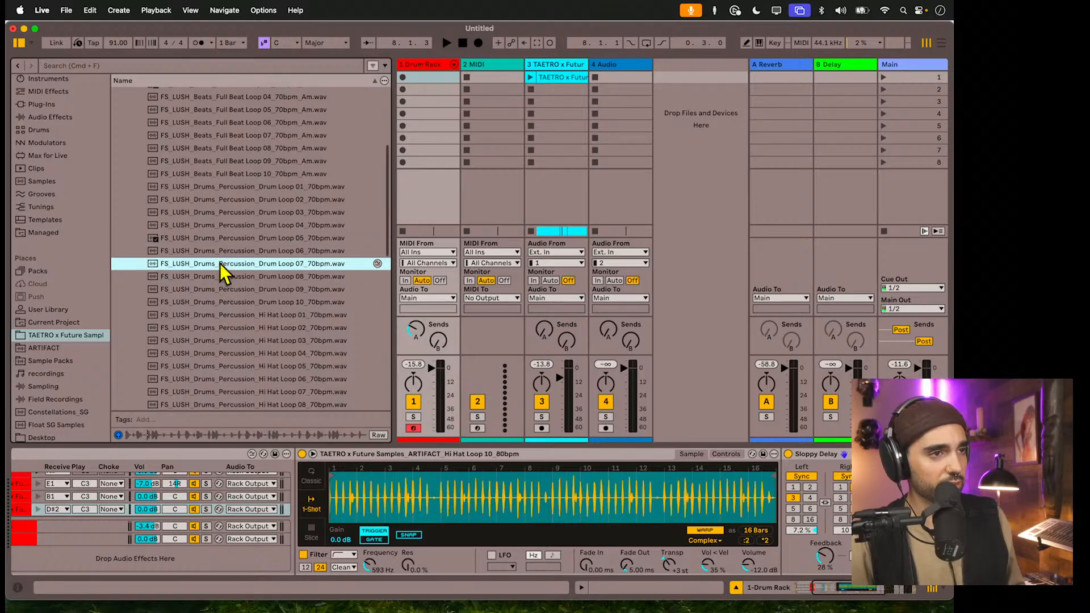
scroll(216, 267, "down", 6)
left_click(215, 269)
left_click(213, 293)
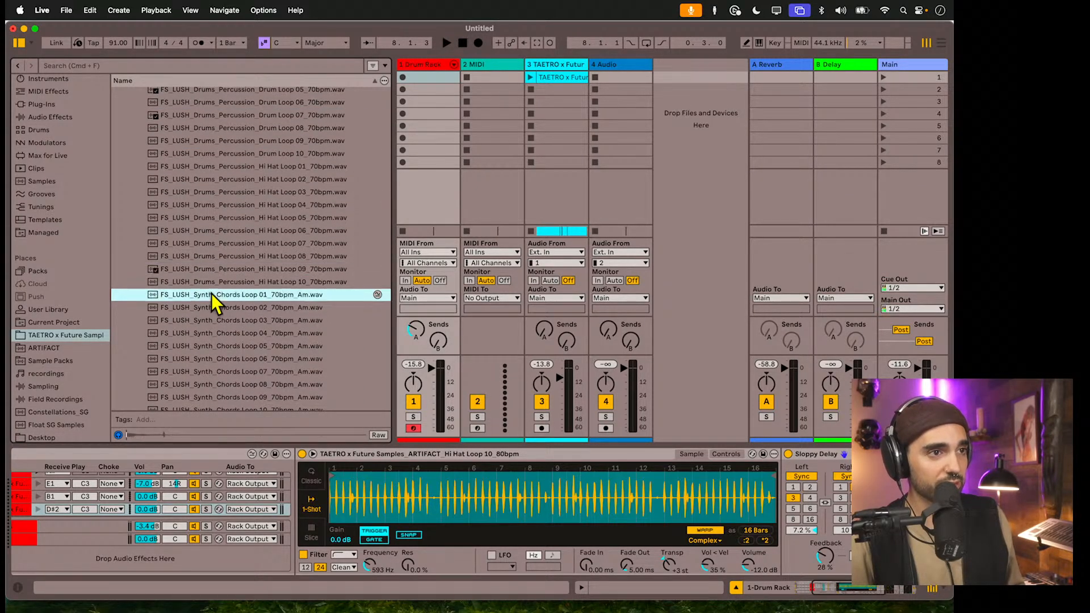
left_click(214, 206)
left_click(215, 181)
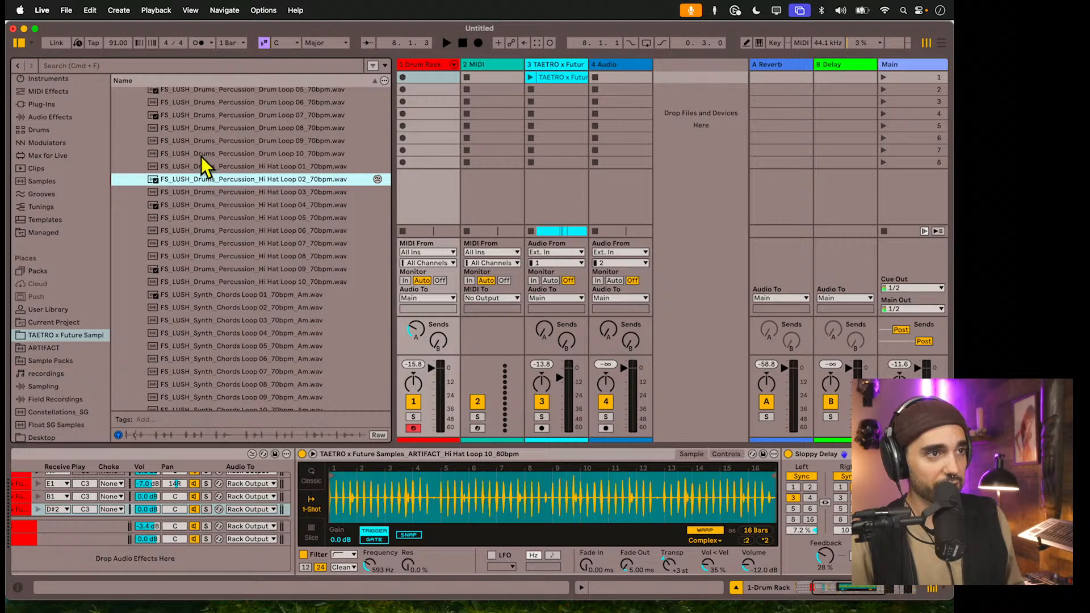
- Replace the D#2 pad's sample with FS_LUSH_Drums_Percussion_Drum Loop 10_70bpm
left_click(203, 154)
scroll(203, 165, "up", 2)
left_click_drag(187, 207, 450, 489)
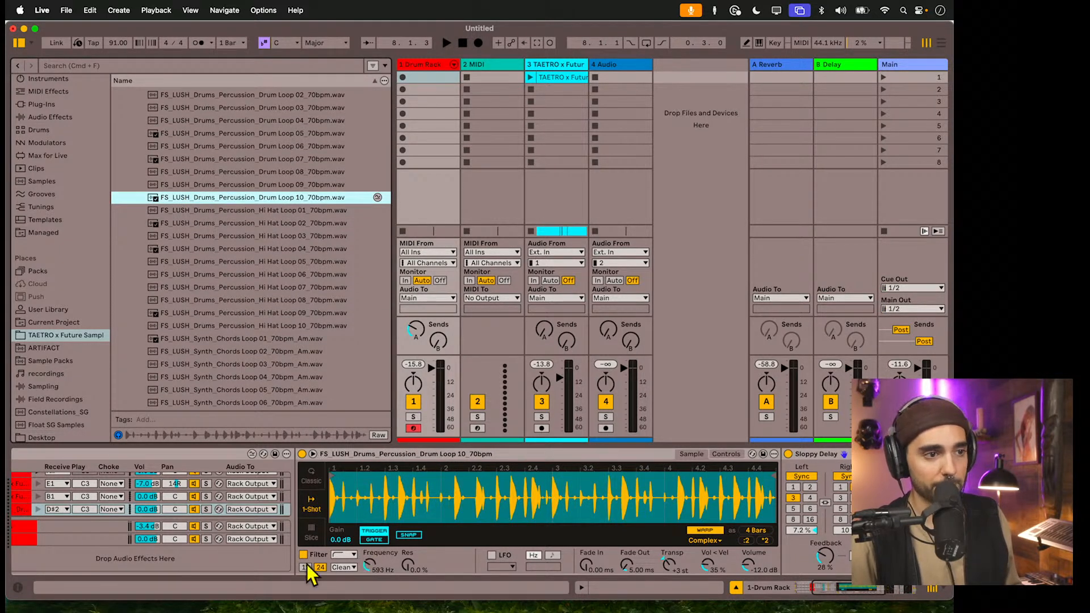
- Set the LUSH drum loop's filter frequency to 1.88 kHz and its transposition to -3 st
left_click_drag(370, 566, 369, 554)
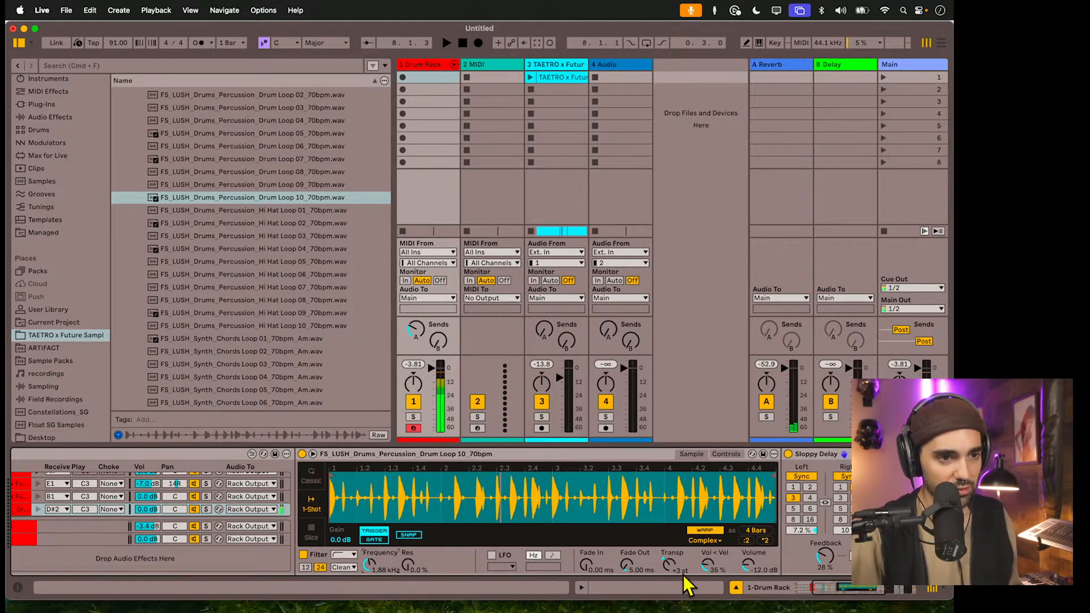
mouse_move(670, 567)
left_mouse_down()
mouse_move(670, 581)
mouse_move(670, 568)
left_mouse_up()
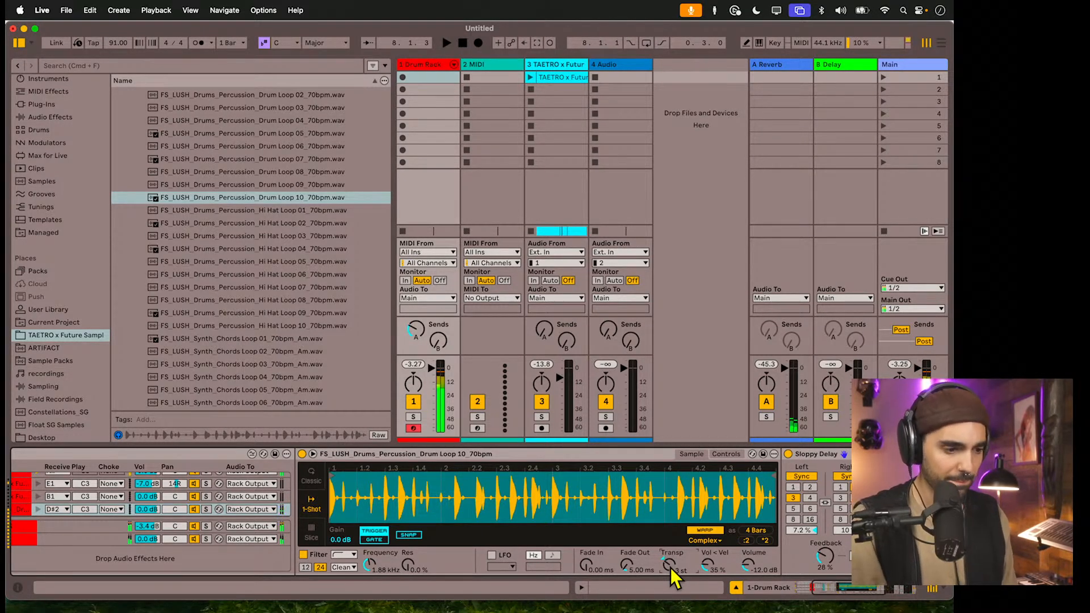
- Set the project tempo to 98 BPM
right_click(589, 492)
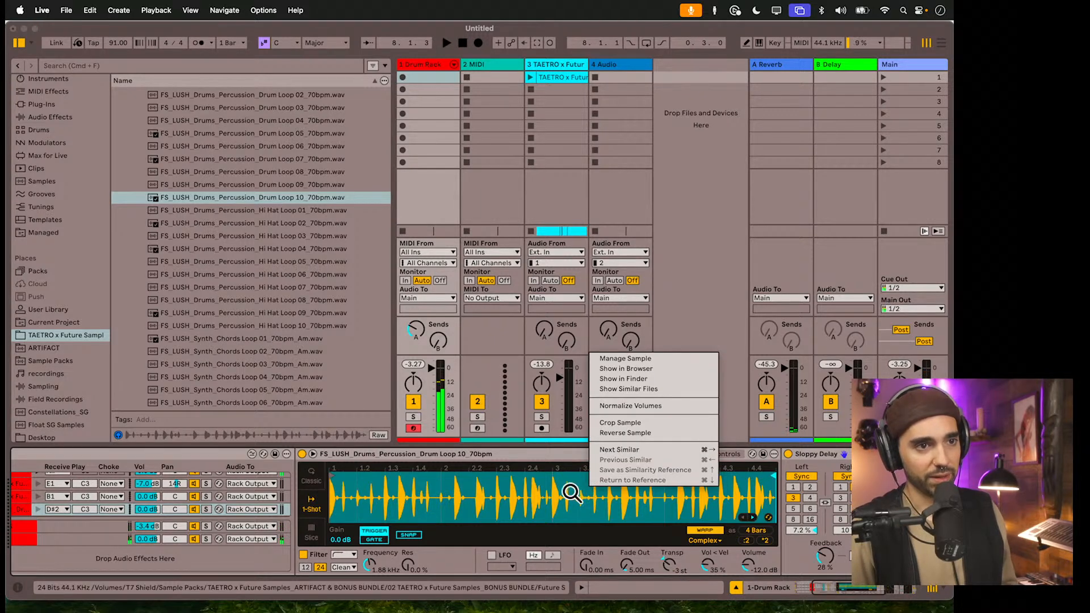
left_click(572, 500)
left_click_drag(118, 43, 118, 39)
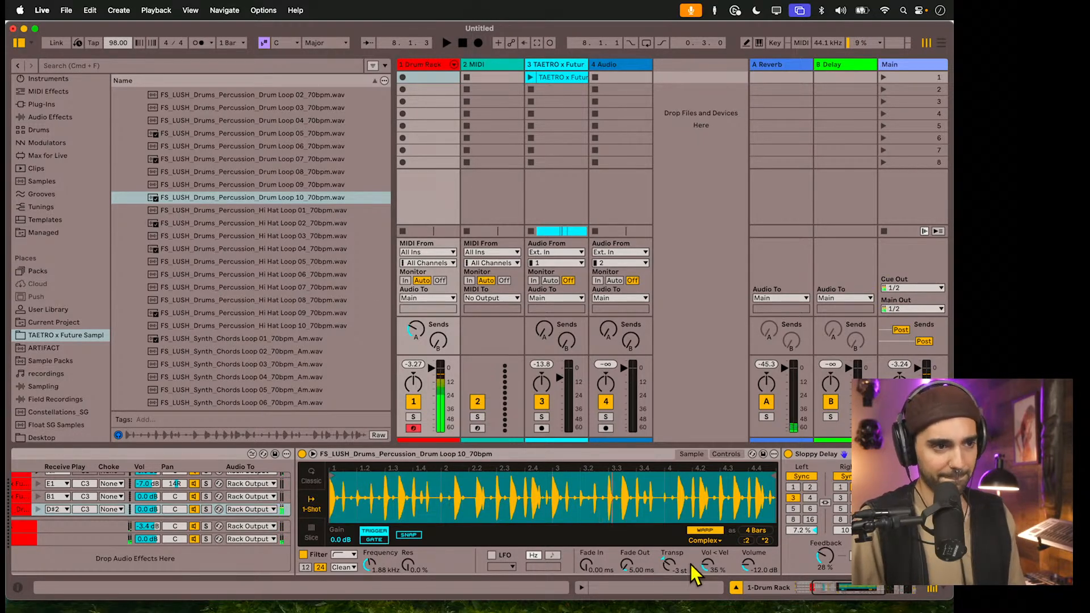
left_click(352, 556)
left_click(350, 565)
left_click(346, 555)
left_click(347, 577)
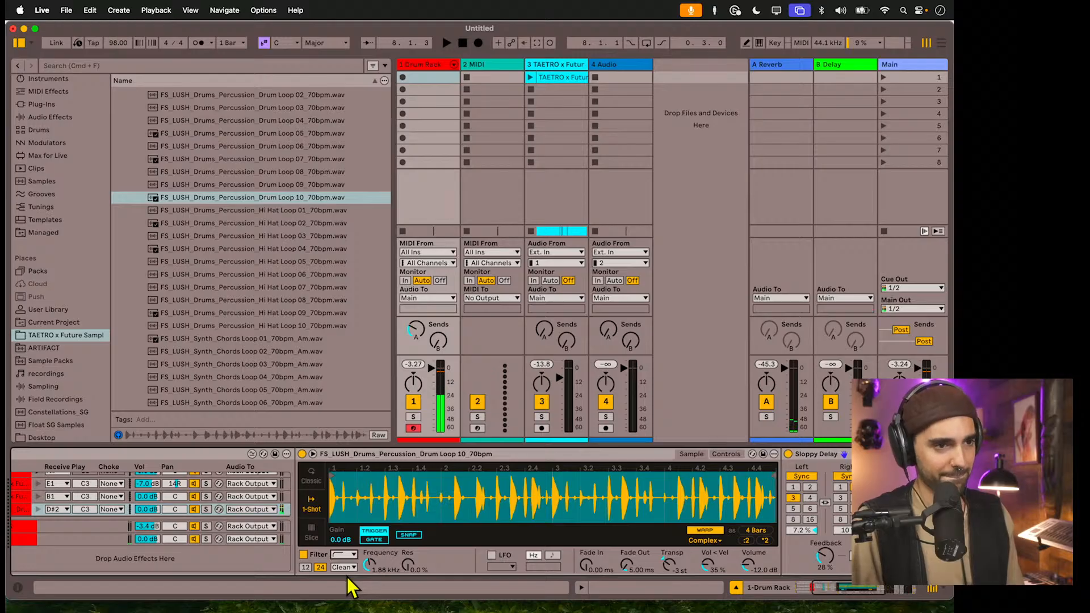
- Audition more LUSH loops and replace the D#2 pad's sample with FS_LUSH_Drums_Percussion_Drum Loop 01_70bpm
left_click(192, 299)
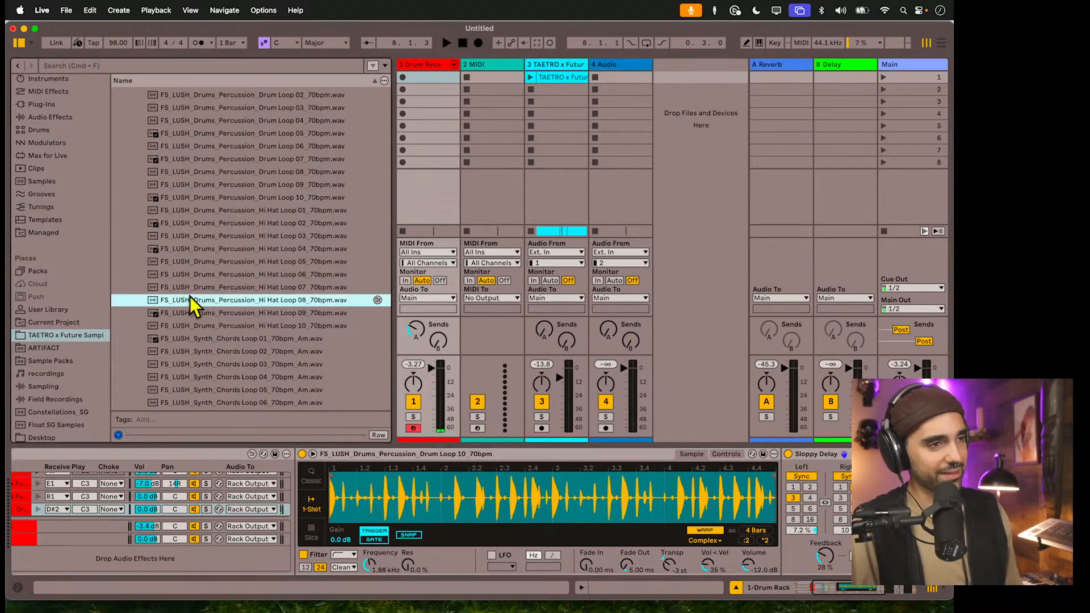
key("Up")
key("Up")
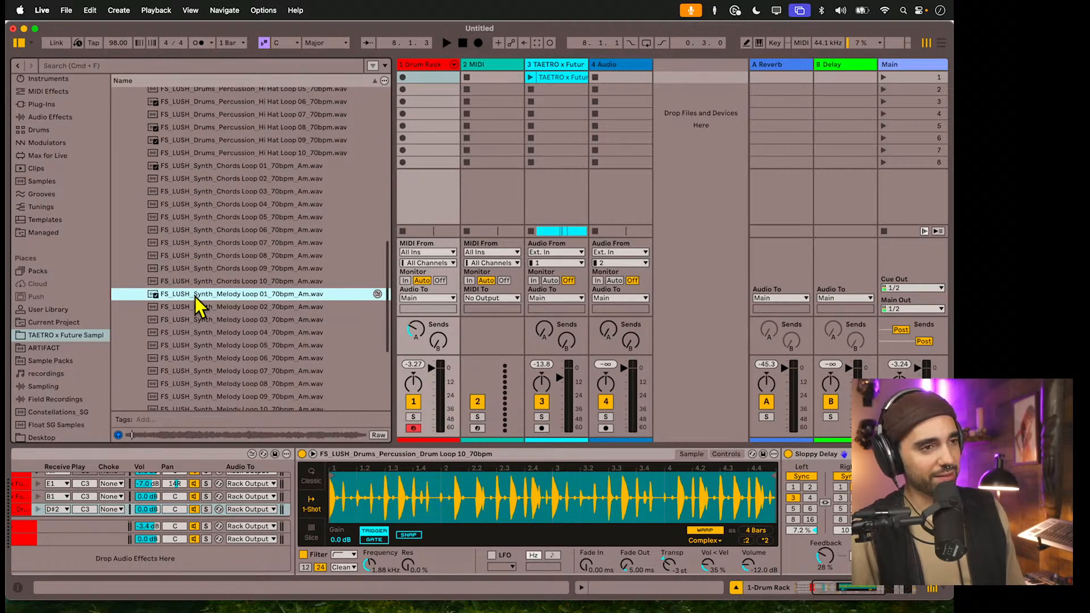
left_click(195, 268)
scroll(195, 267, "up", 10)
left_click(195, 265)
left_click(207, 349)
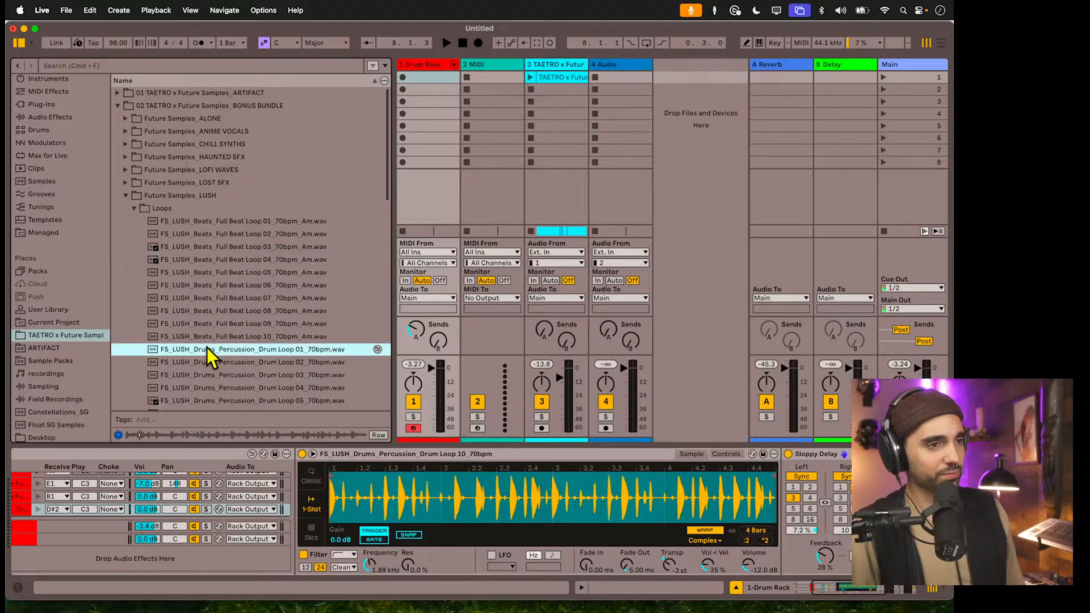
scroll(206, 356, "down", 1)
left_click_drag(166, 333, 452, 480)
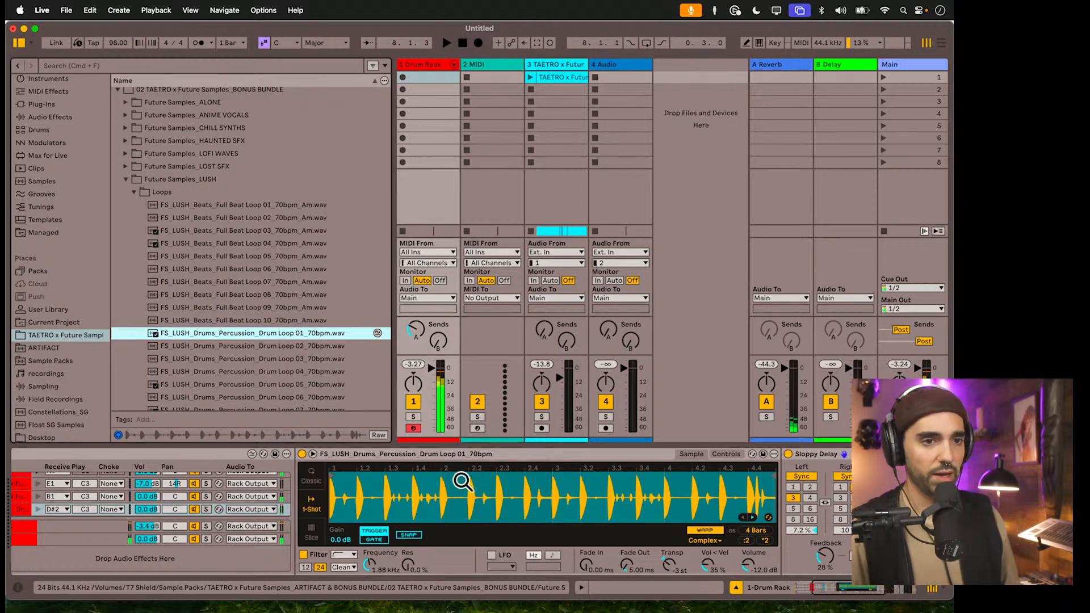
- Place FS_LUSH_Drums_Percussion_Drum Loop 01_70bpm on track 4 in the Arrangement, starting at bar 1
left_click_drag(160, 336, 451, 298)
key("Tab")
left_click_drag(473, 83, 424, 81)
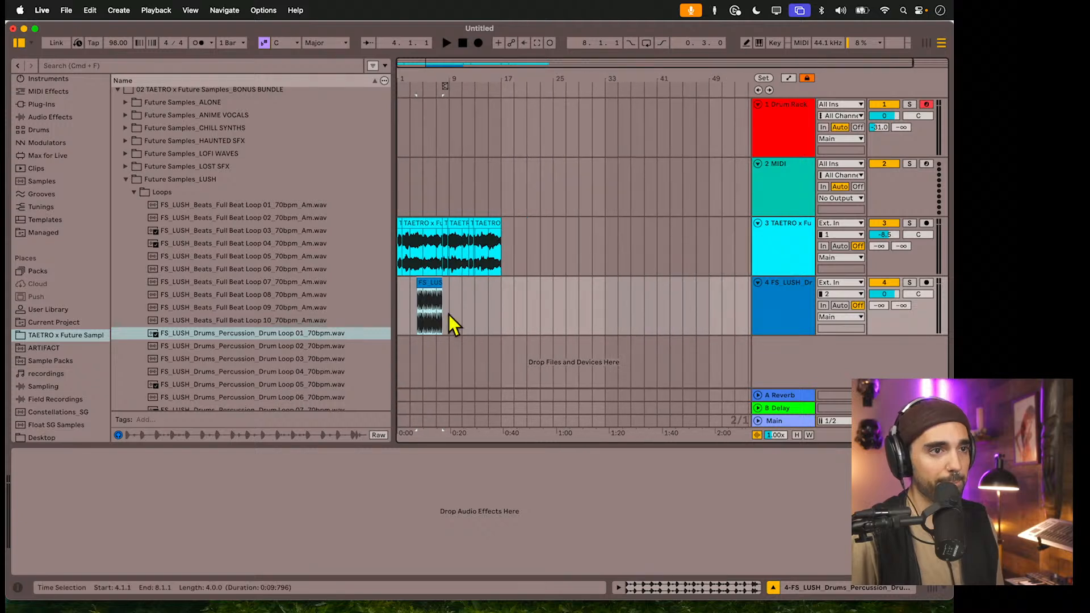
mouse_move(421, 281)
left_mouse_down()
mouse_move(384, 289)
mouse_move(413, 283)
mouse_move(404, 286)
left_mouse_up()
key("Return")
- Duplicate the percussion loop on track 4 until it fills 16 bars and consolidate it into one clip
key("super+d")
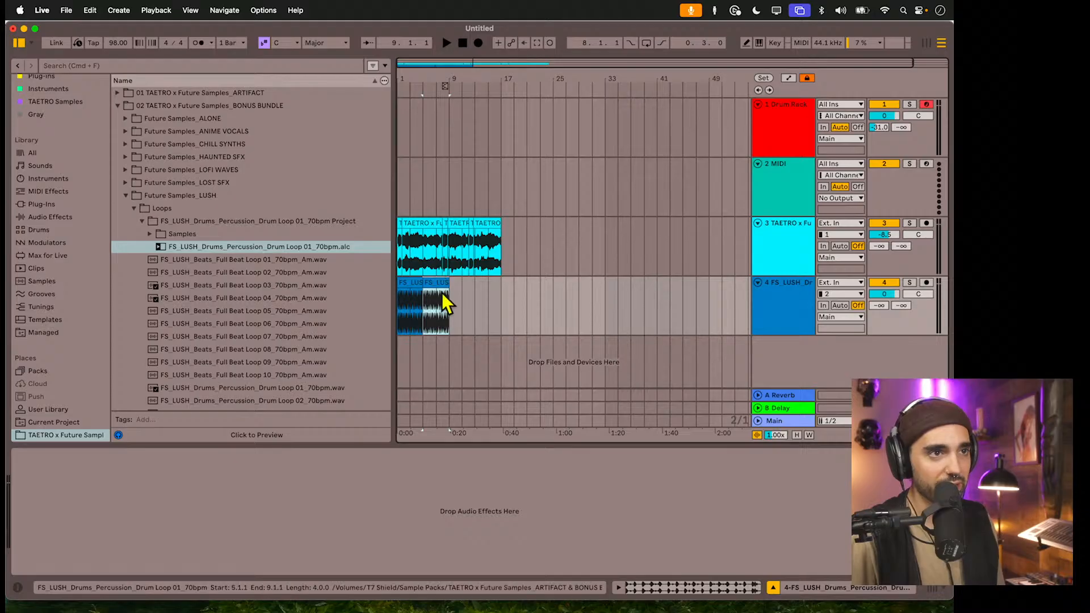
left_click_drag(408, 79, 448, 159)
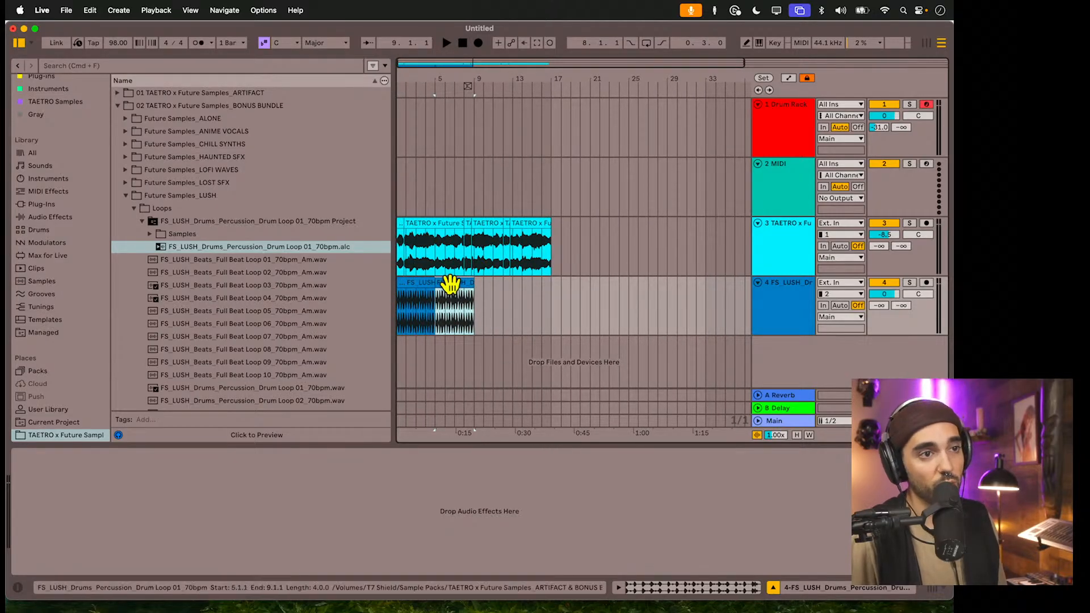
key("super+d")
key("super+d")
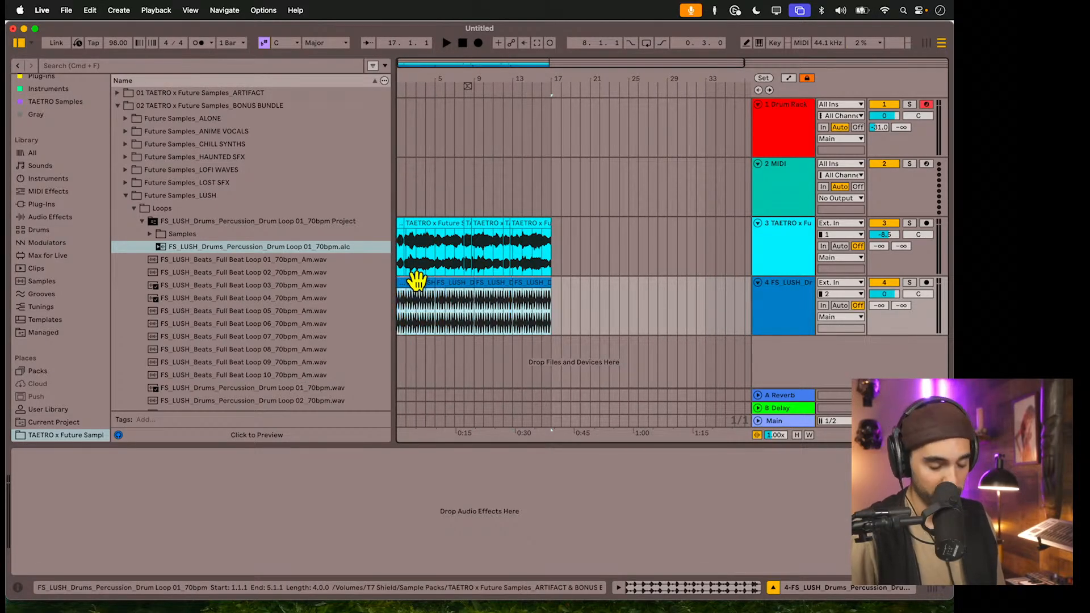
key("super+j")
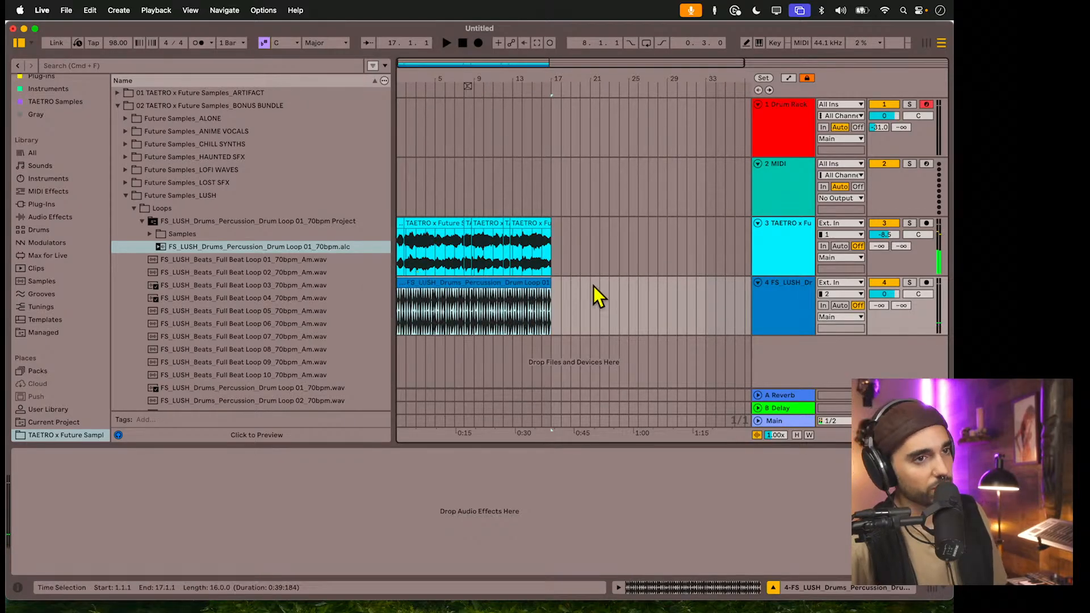
- Replace the D#2 pad's sample with the consolidated 16-bar percussion clip from track 4
key("Tab")
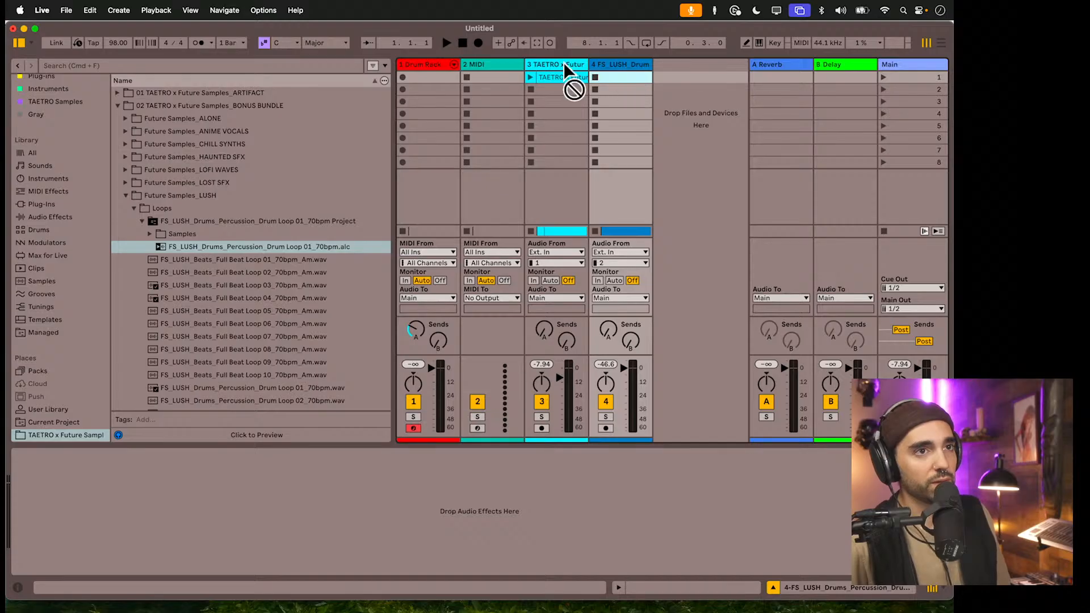
key("Tab")
left_click_drag(567, 62, 608, 295)
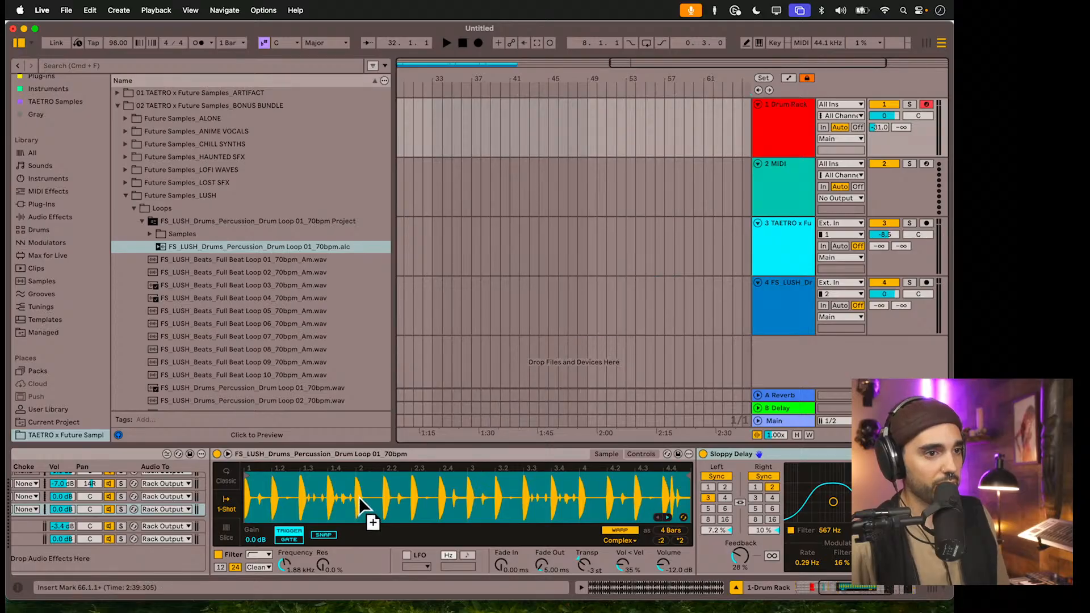
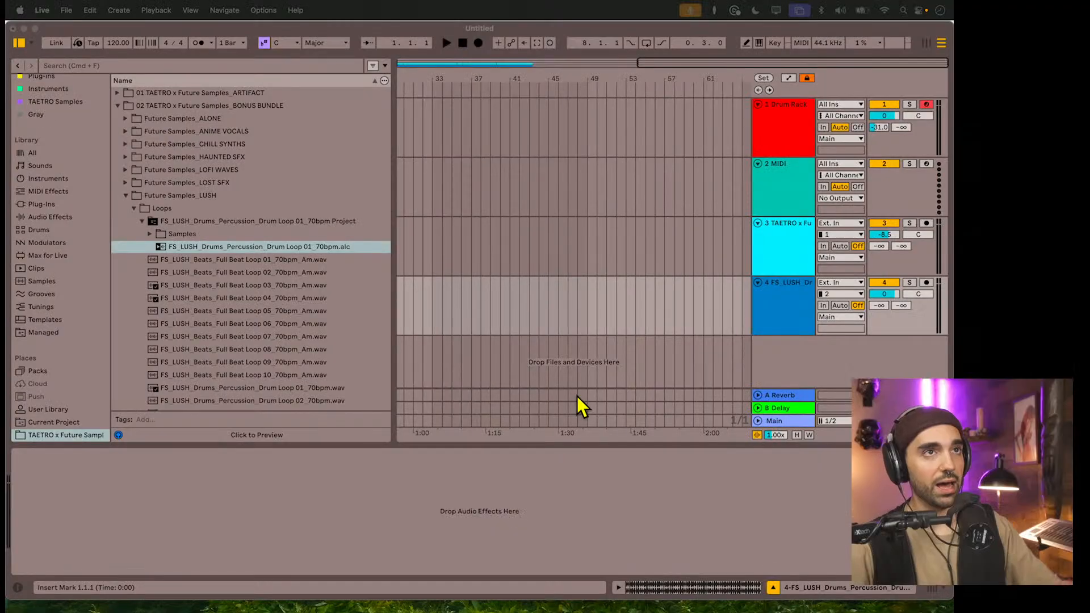
- Create an empty MIDI clip in the Drum Rack track's first Session slot and extend it to 4 bars
left_click(775, 258)
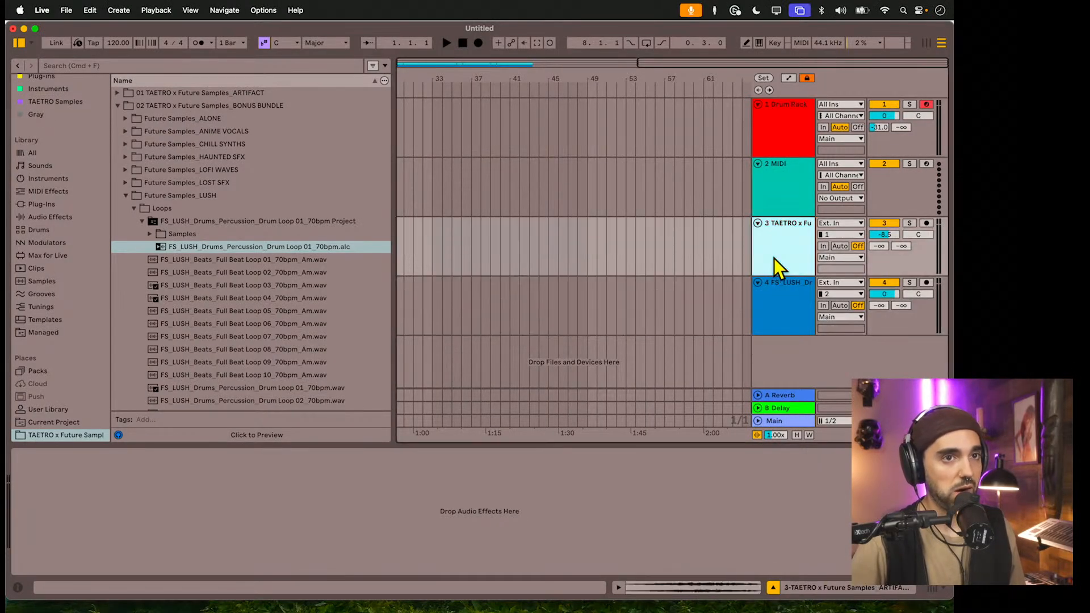
key("Tab")
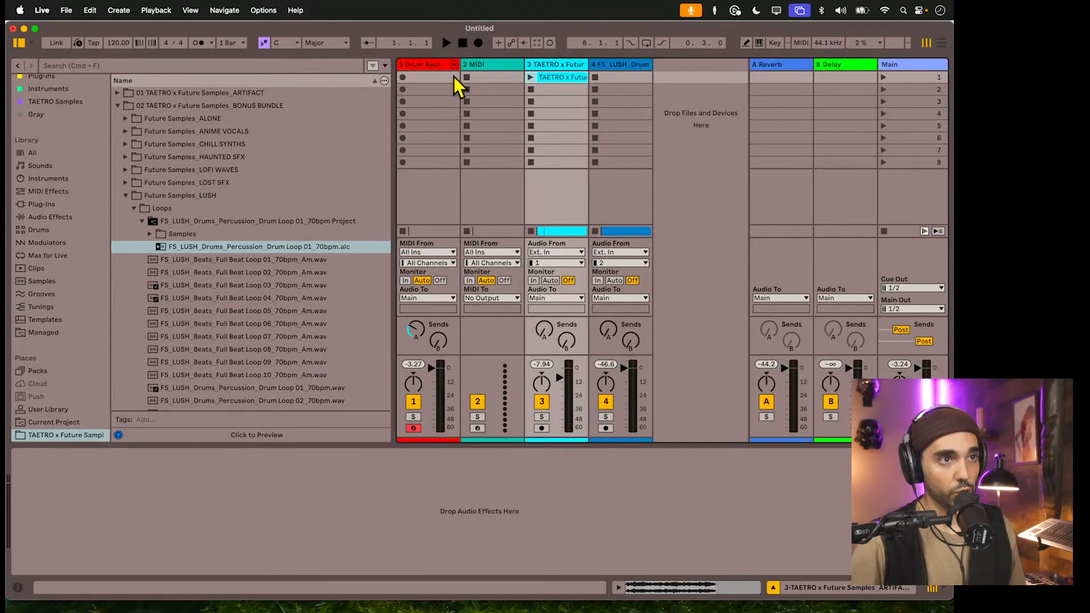
left_click(430, 80)
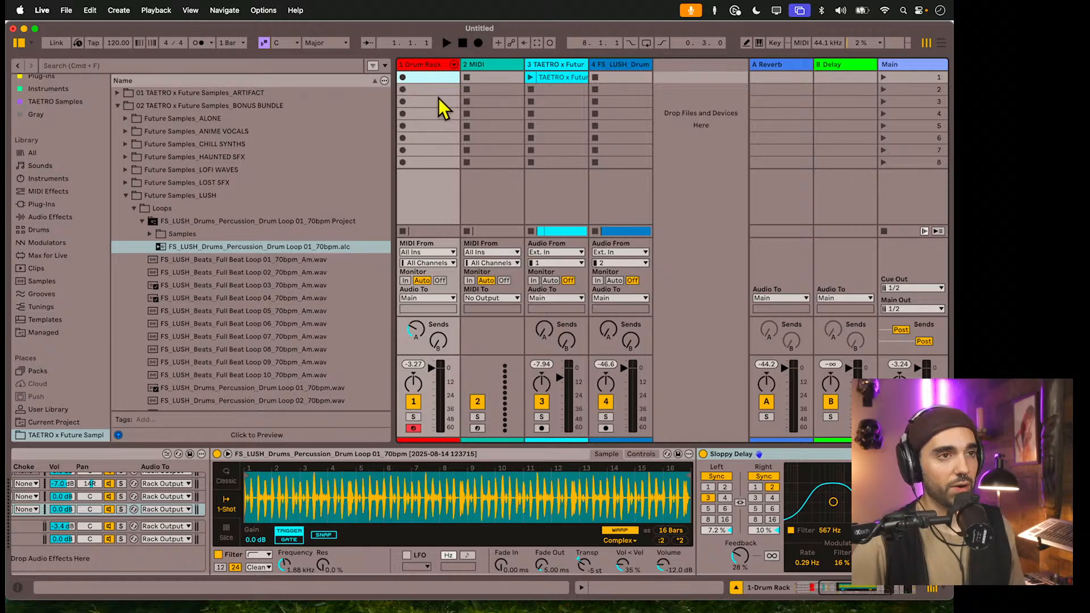
double_click(425, 80)
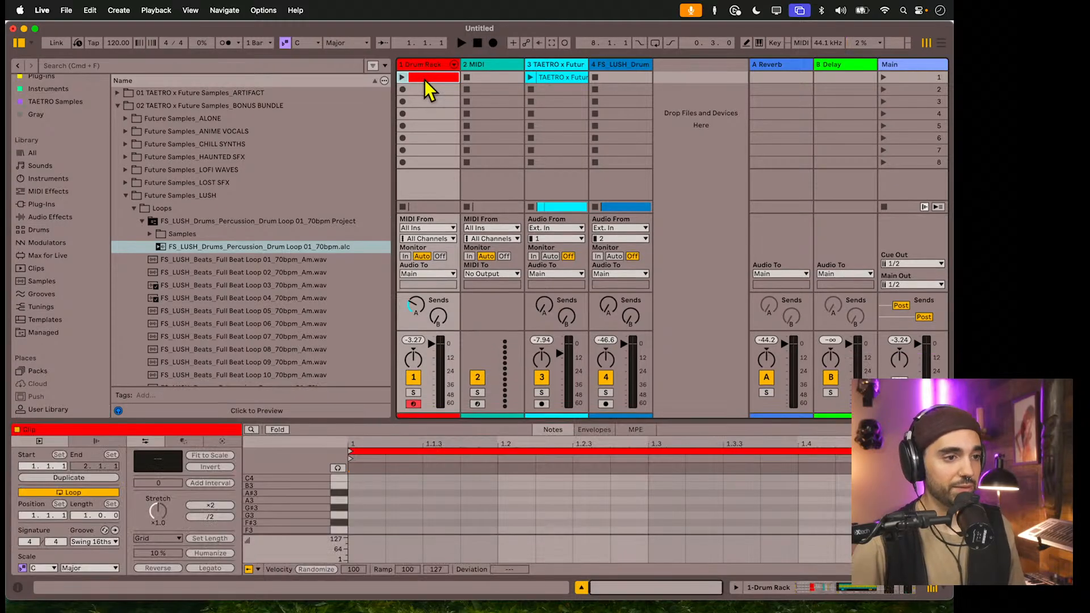
left_click(218, 509)
left_click(218, 508)
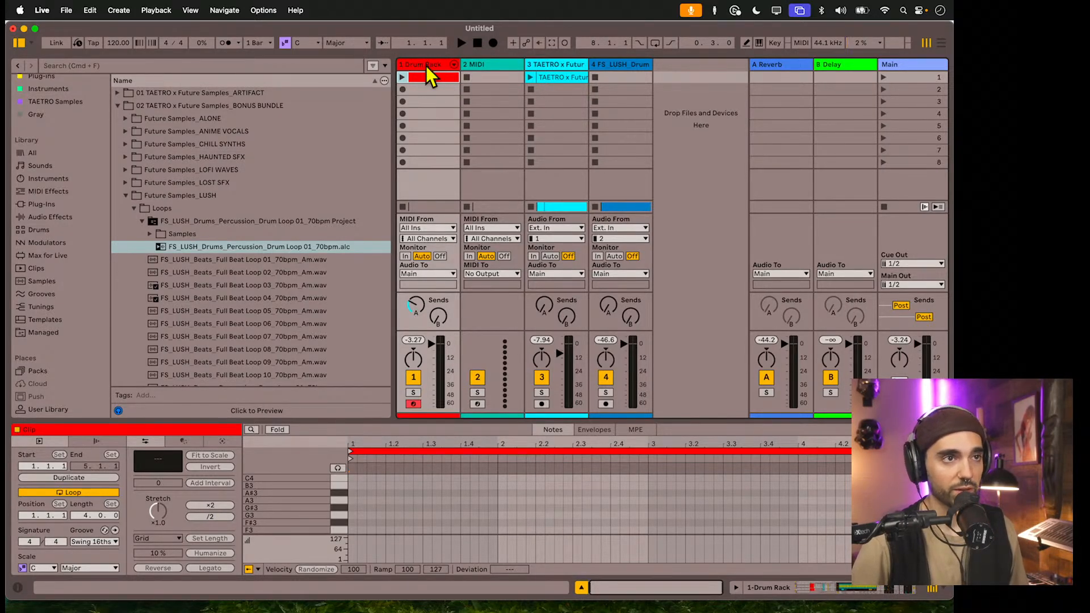
- MIDI-map the transport's session record, stop and start controls to CC 99, CC 98 and CC 97
left_click(801, 42)
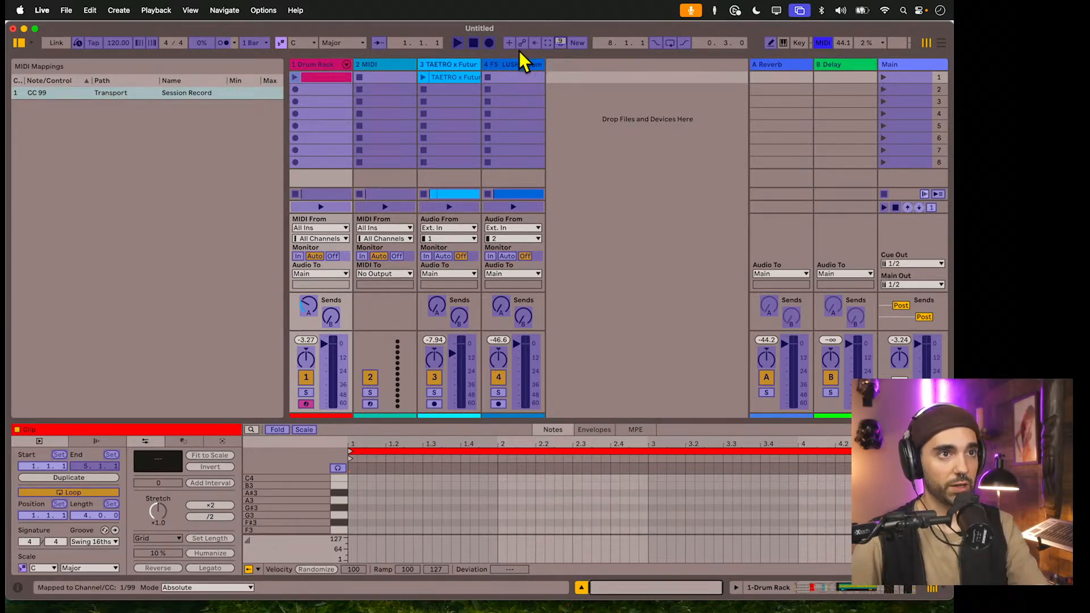
left_click(473, 45)
left_click(458, 44)
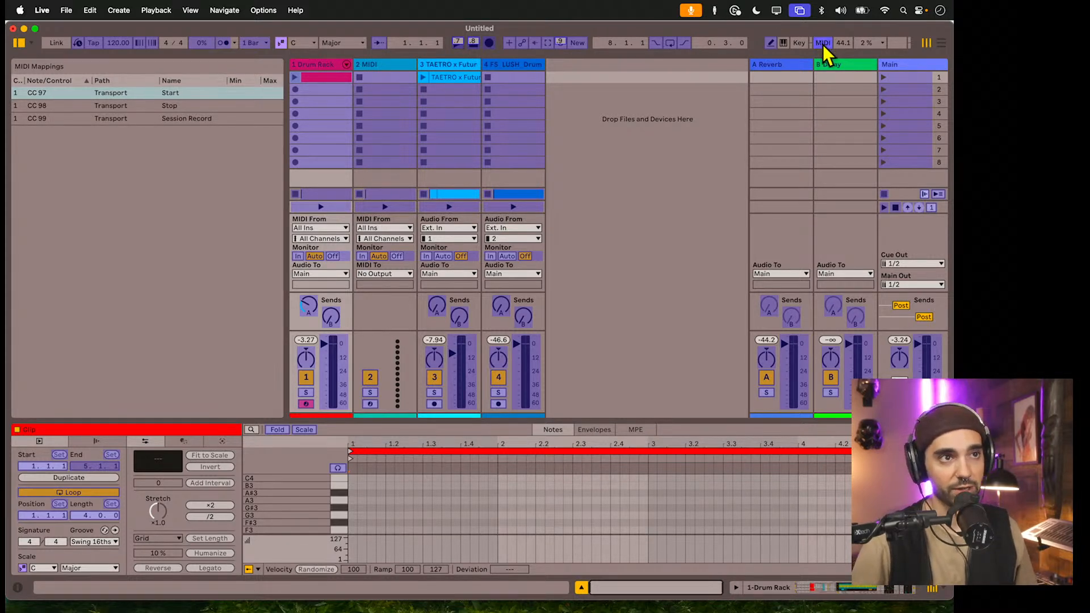
left_click(823, 43)
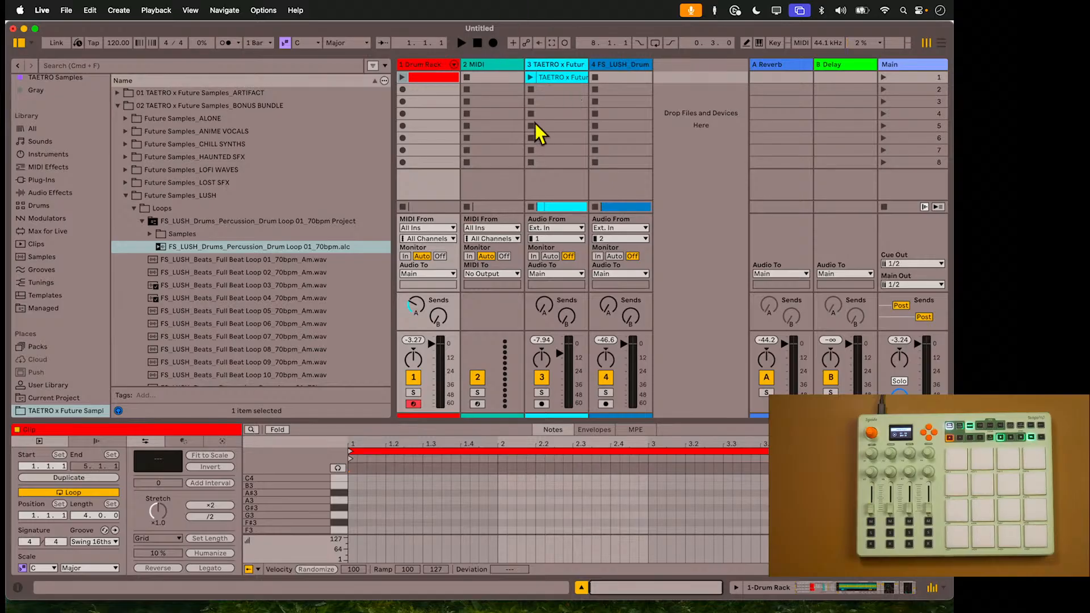
- Deactivate the MIDI track and the two audio tracks, numbers 2, 3 and 4
left_click(477, 377)
left_click(541, 377)
left_click(606, 377)
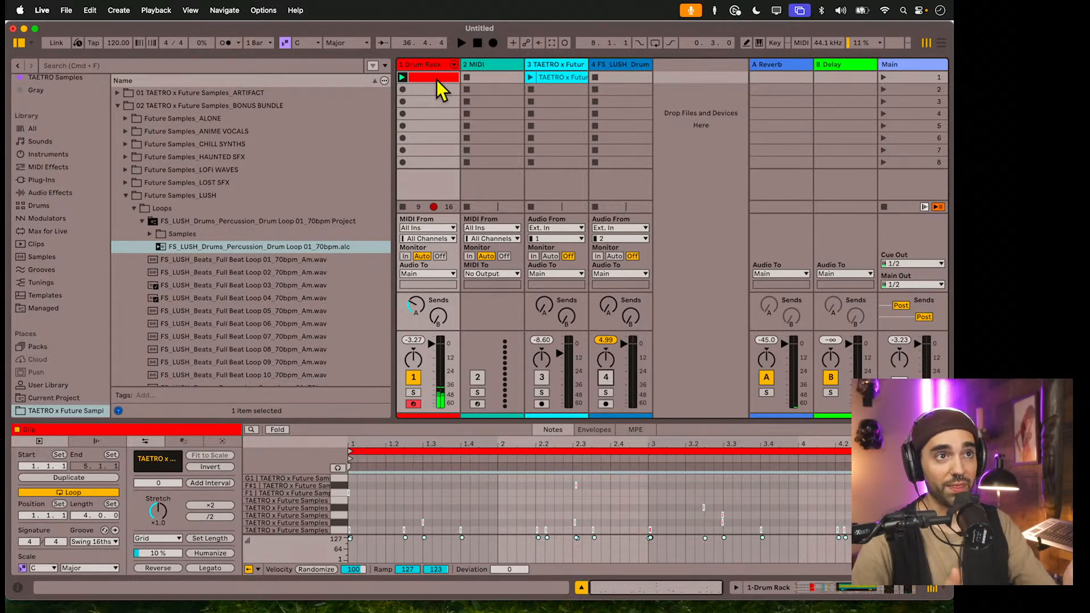
left_click(454, 66)
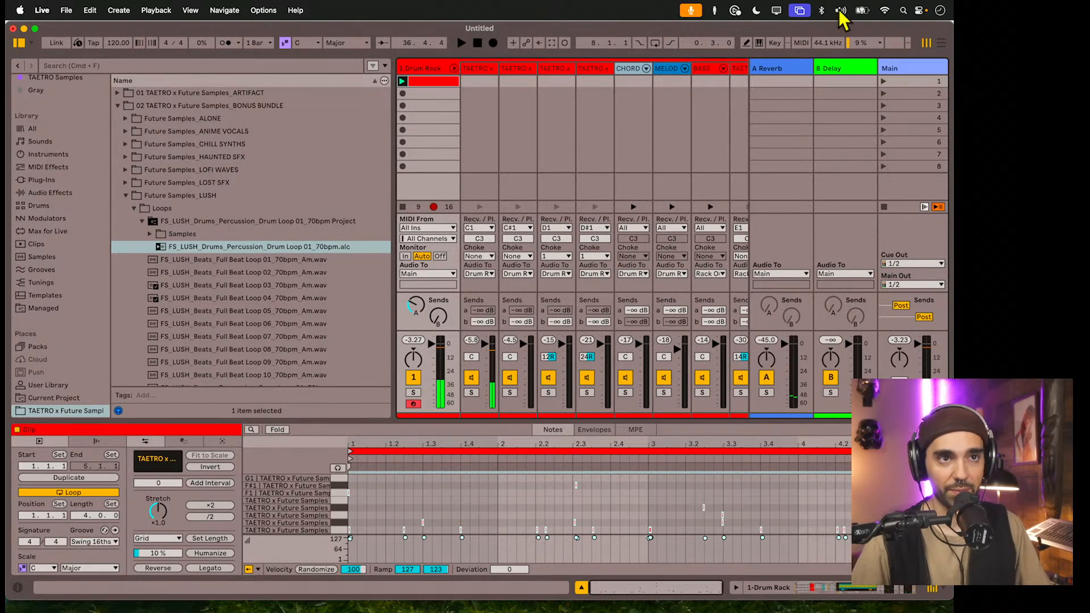
left_click(803, 42)
left_click(366, 383)
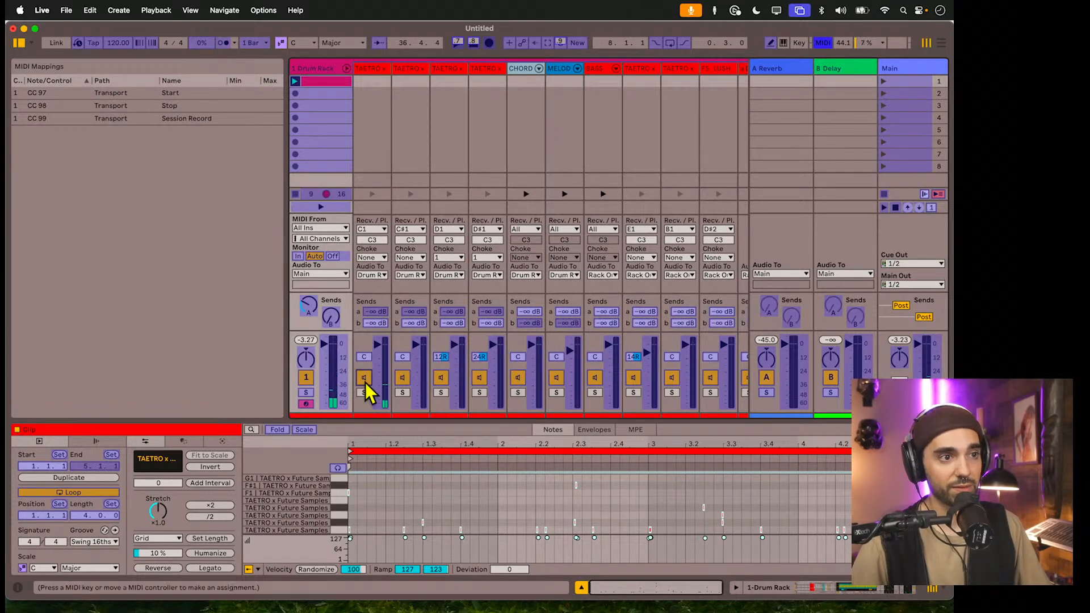
left_click(823, 42)
left_click(454, 68)
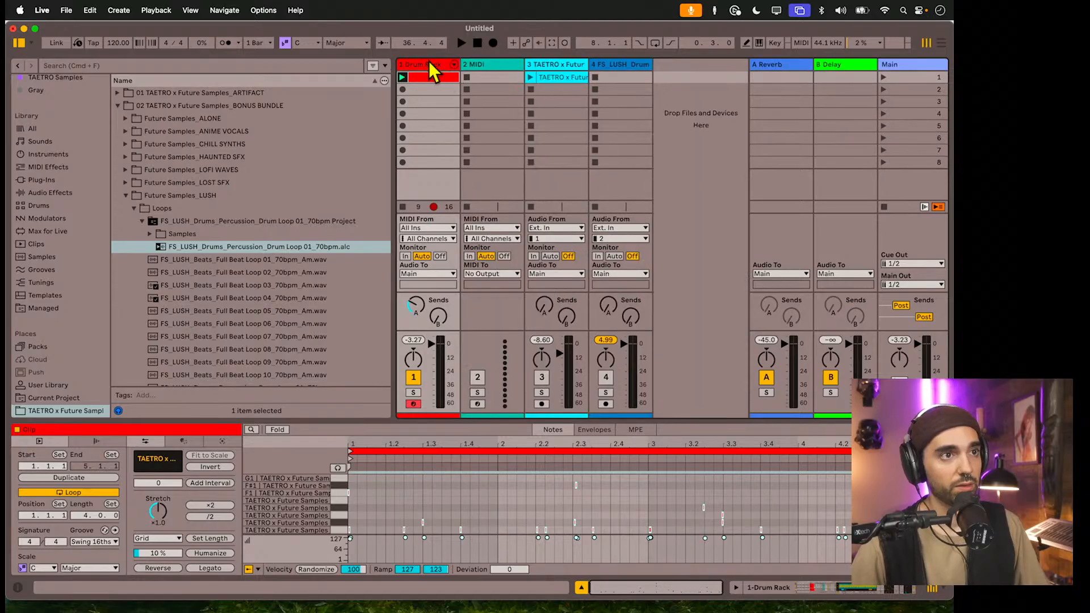
- Show the Drum Rack's devices and select its DRUMS return chain
left_click(430, 65)
scroll(272, 483, "left", 5)
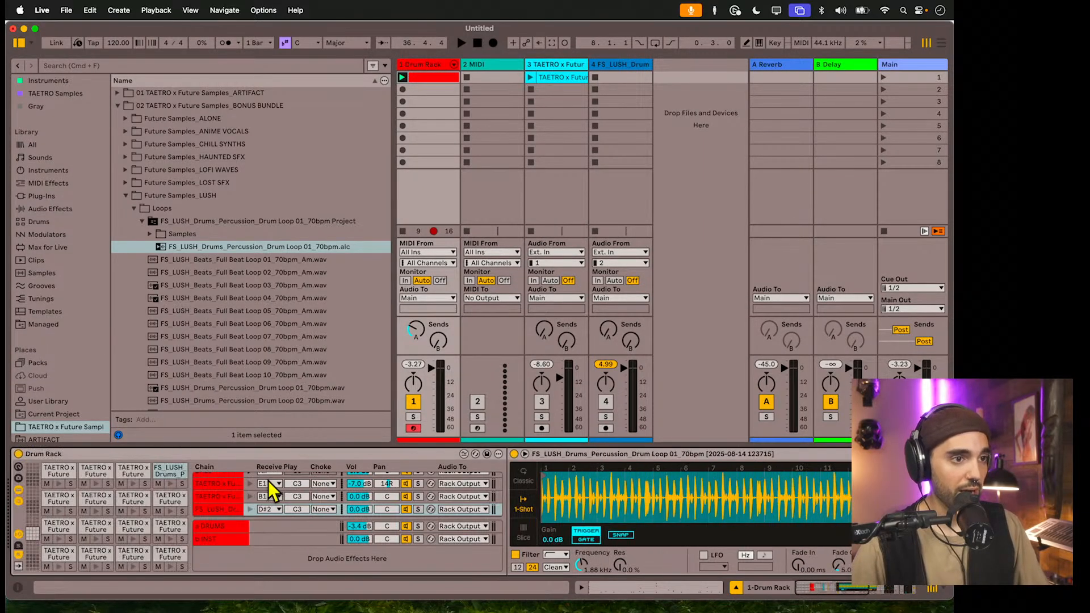
left_click(240, 529)
left_click(237, 539)
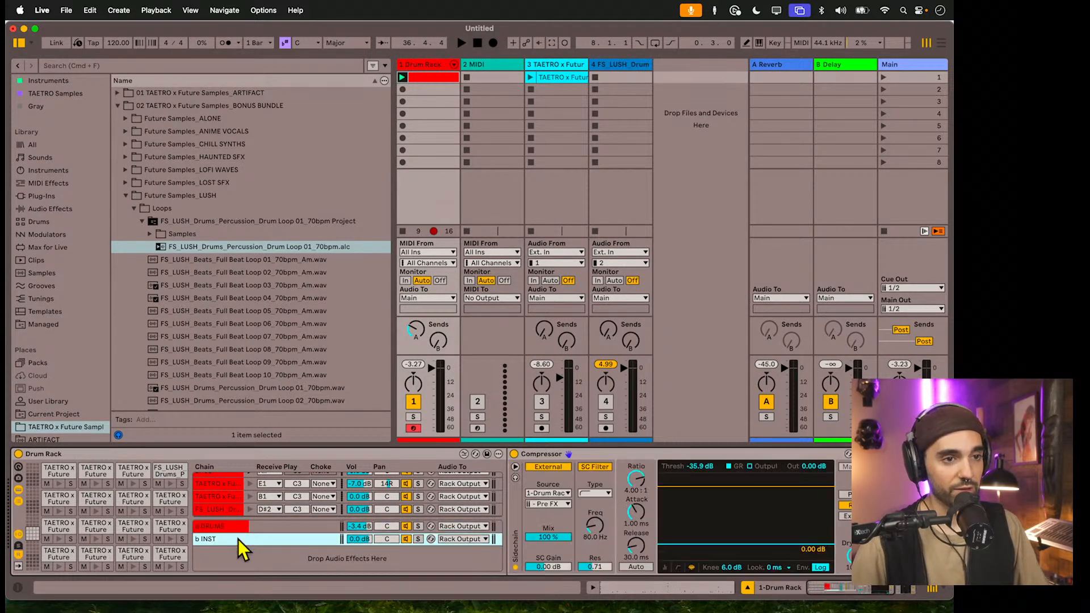
left_click(240, 529)
- Find performance fx.adg by searching the User Library for "perf" and add it to the Drum Rack's DRUMS and INST return chains
left_click(85, 65)
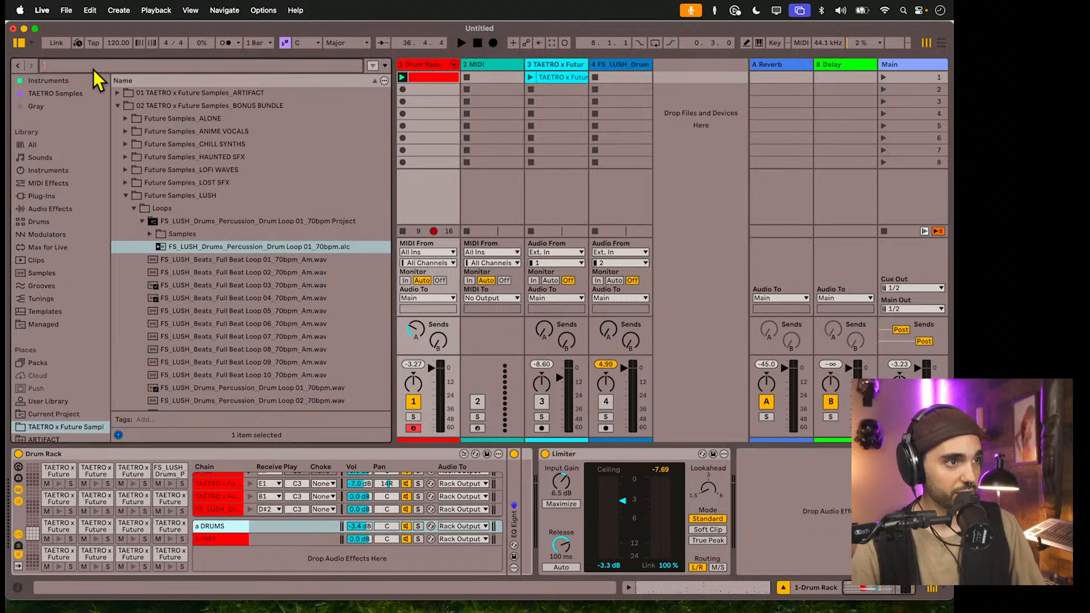
left_click(56, 209)
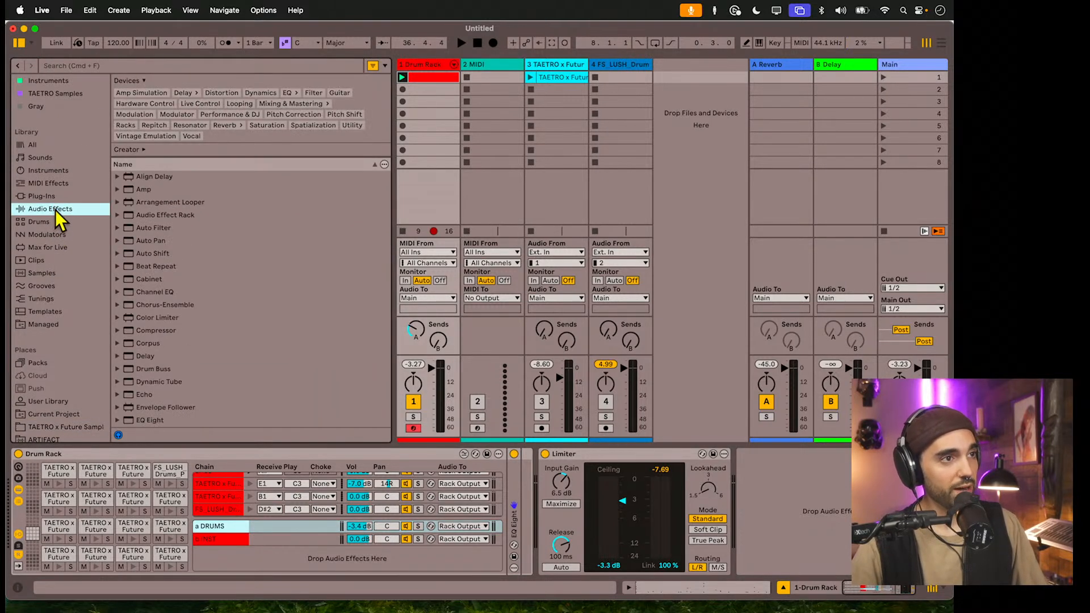
left_click(47, 401)
left_click(100, 67)
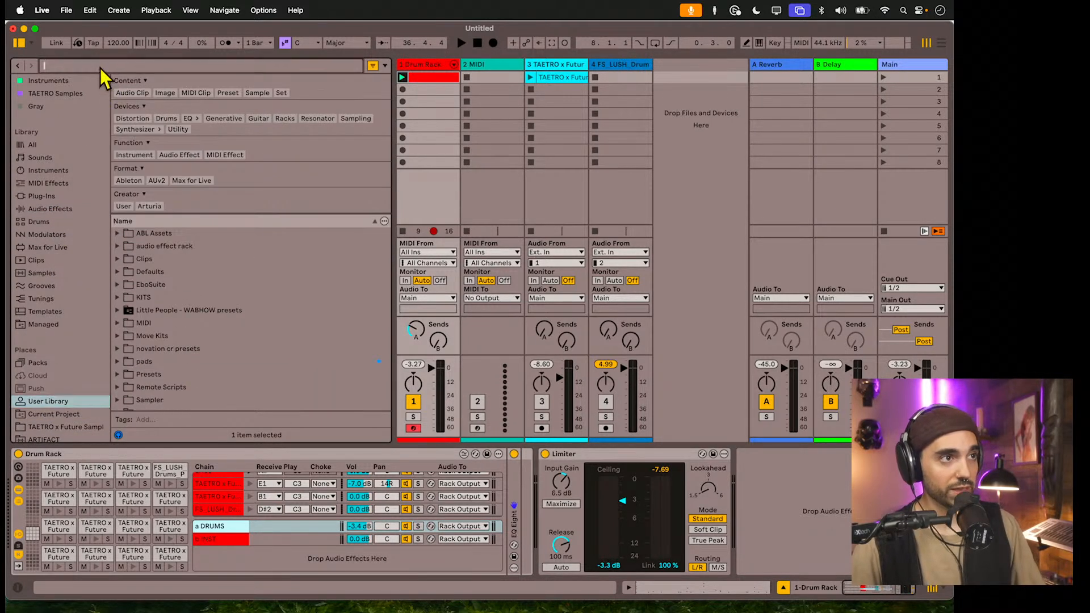
type("perf")
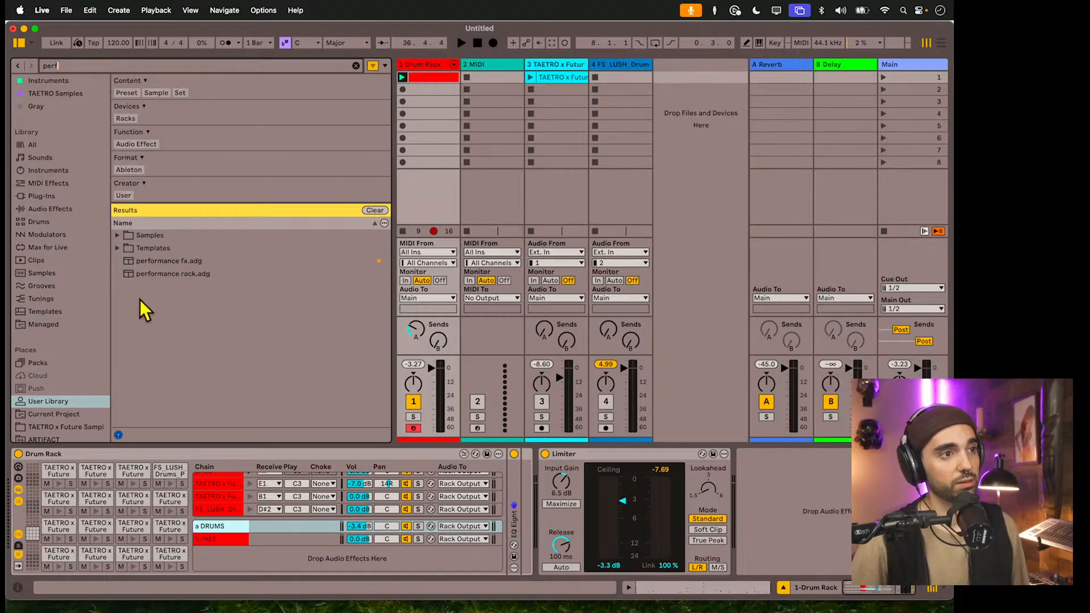
left_click_drag(147, 262, 236, 540)
left_click(236, 540)
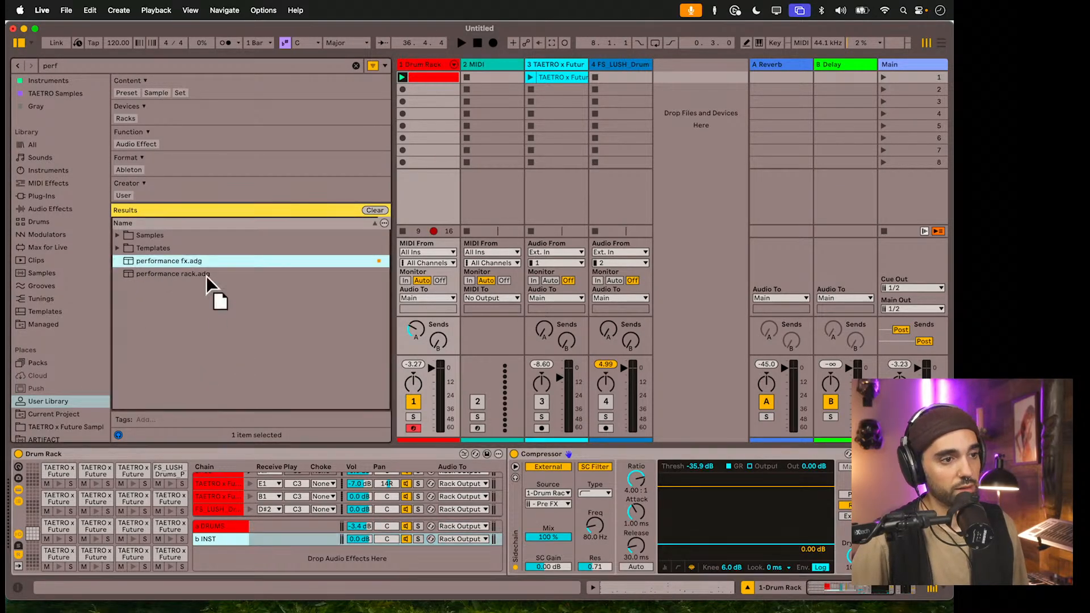
scroll(289, 549, "right", 4)
left_click(191, 527)
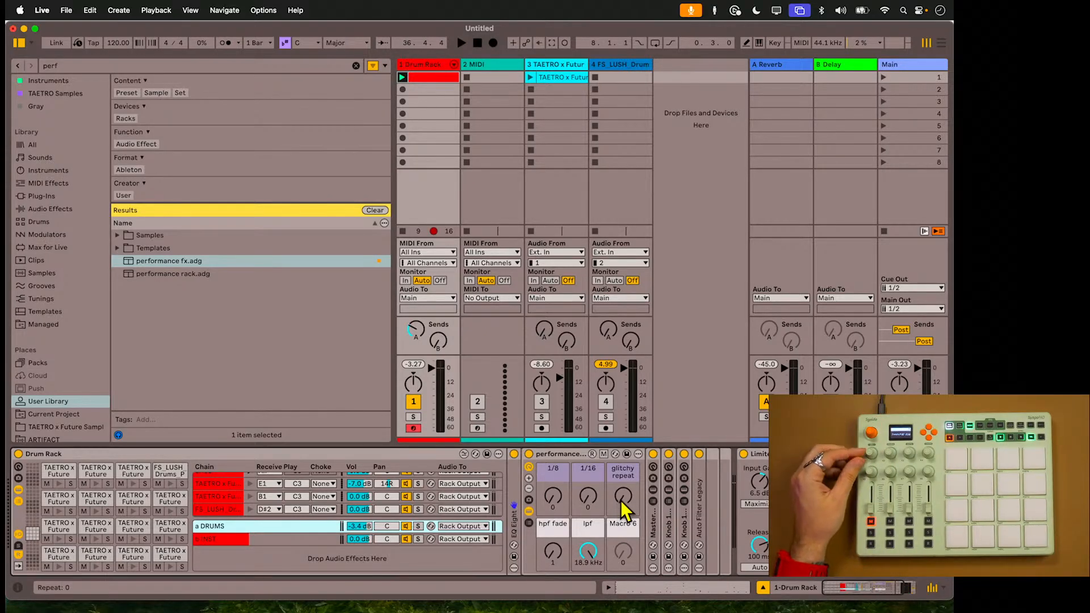
- MIDI-map the DRUMS chain's performance fx macros: glitchy repeat to CC 1, 1/16 to CC 5 and hpf fade to CC 33
left_click(801, 42)
left_click(620, 503)
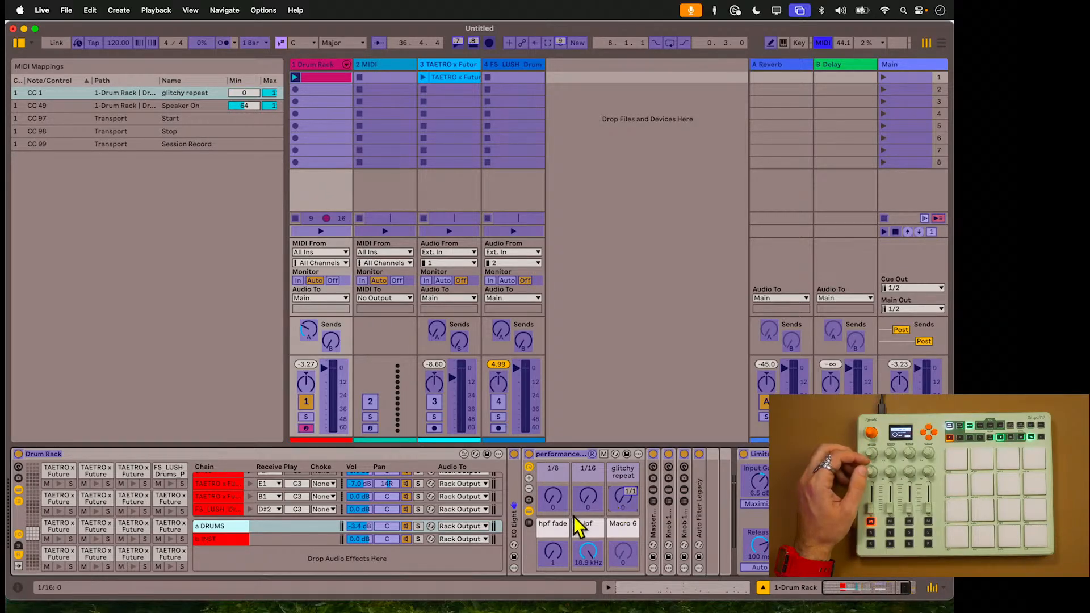
left_click(556, 505)
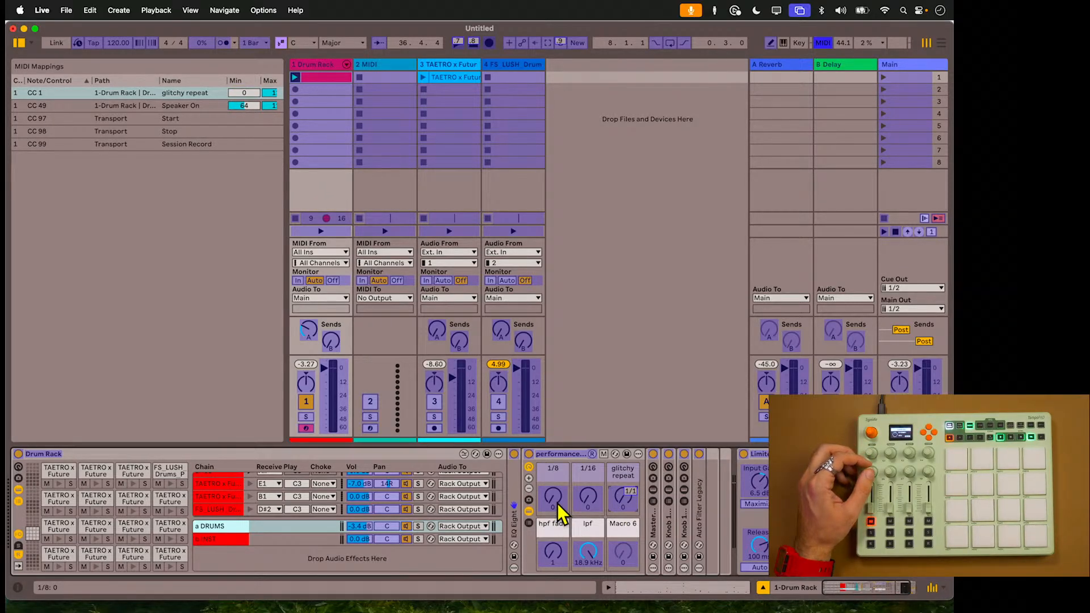
left_click(592, 503)
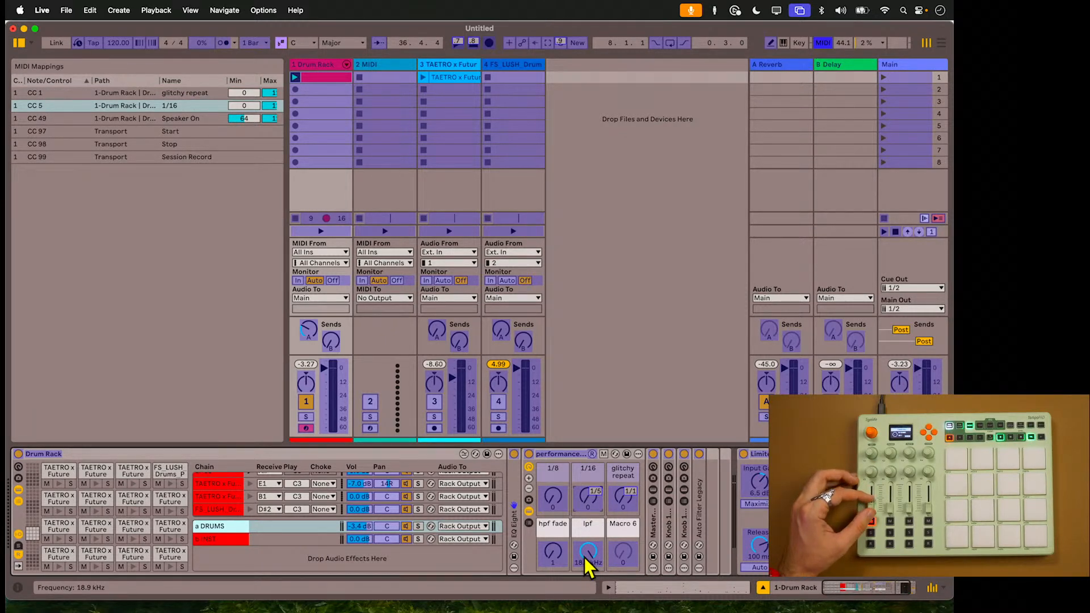
left_click(546, 557)
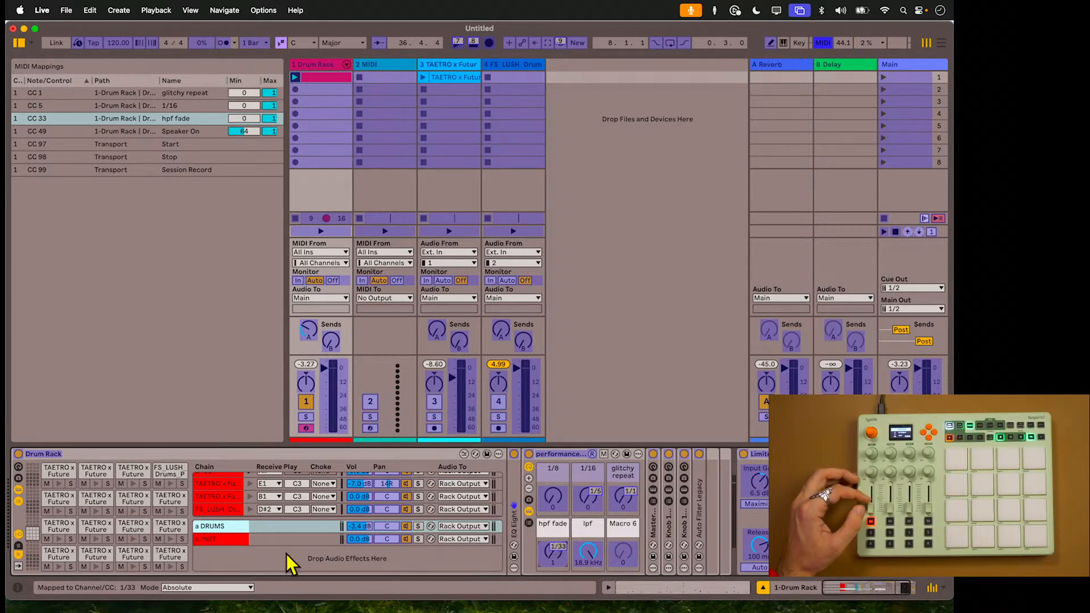
- MIDI-map the INST chain's performance fx macros glitchy repeat, 1/16 and hpf fade to CC 2, CC 6 and CC 34, and leave MIDI mapping
left_click(296, 540)
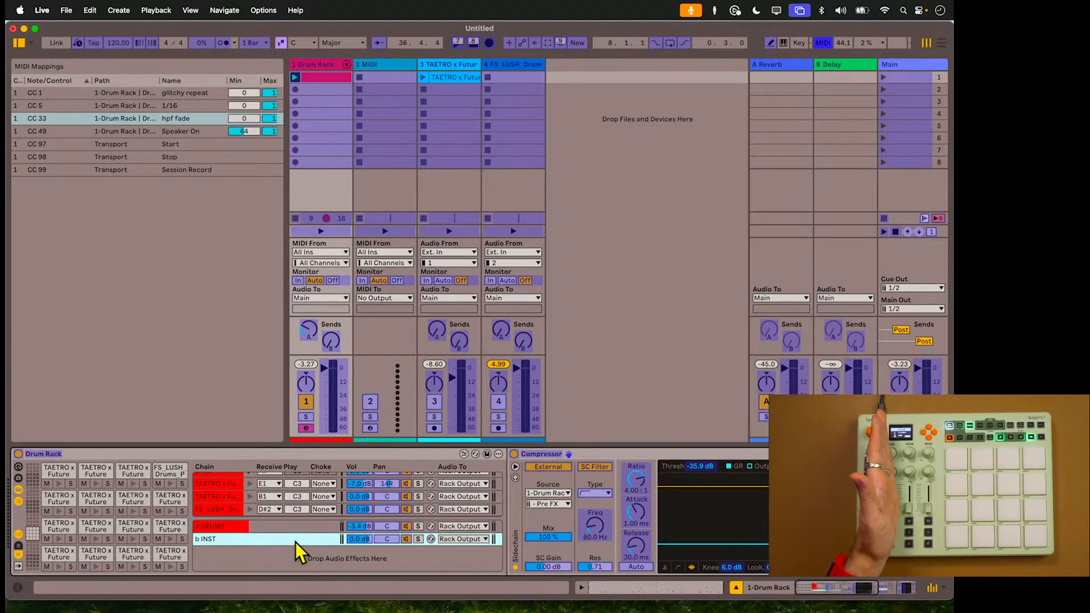
scroll(591, 505, "right", 10)
left_click(570, 496)
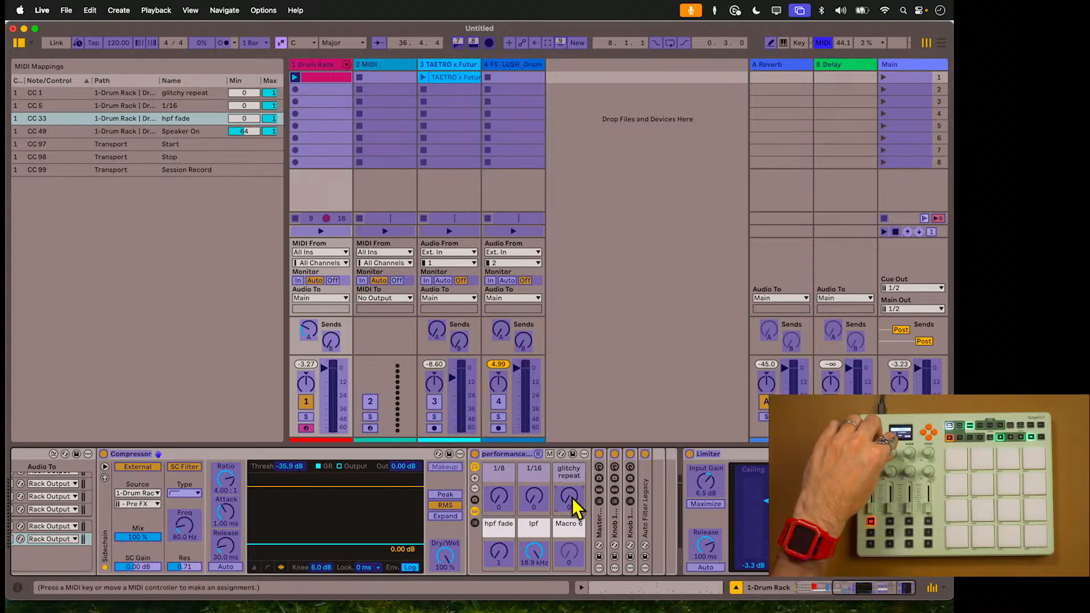
left_click(534, 497)
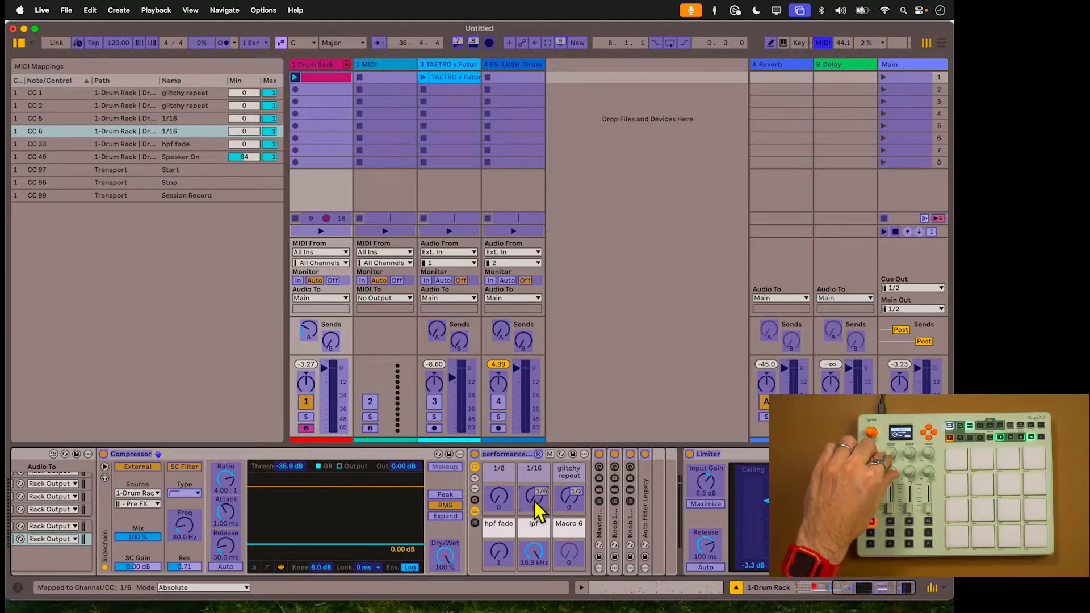
left_click(500, 546)
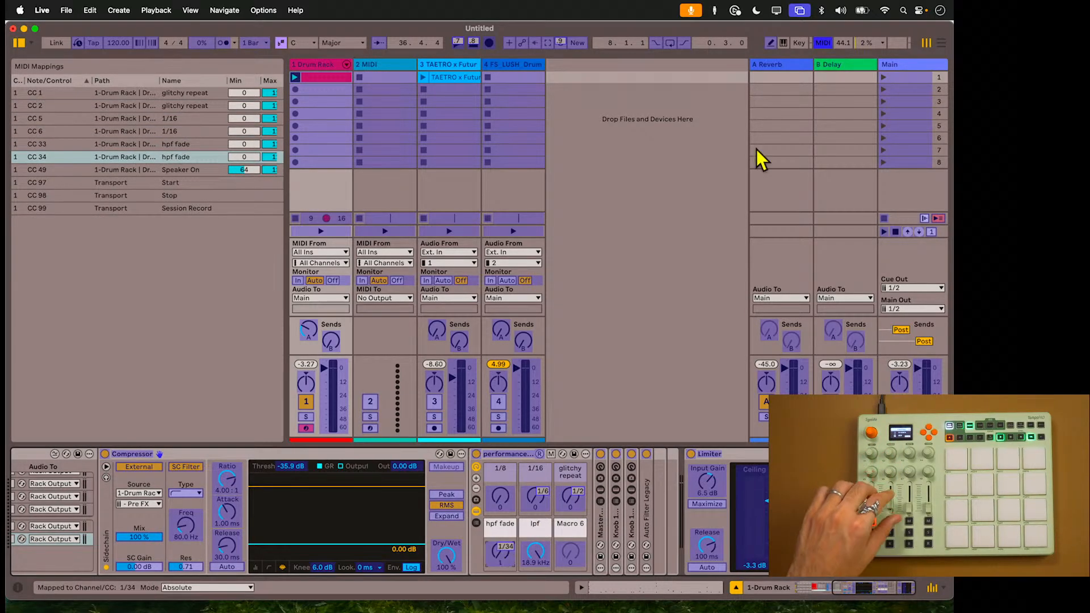
left_click(823, 44)
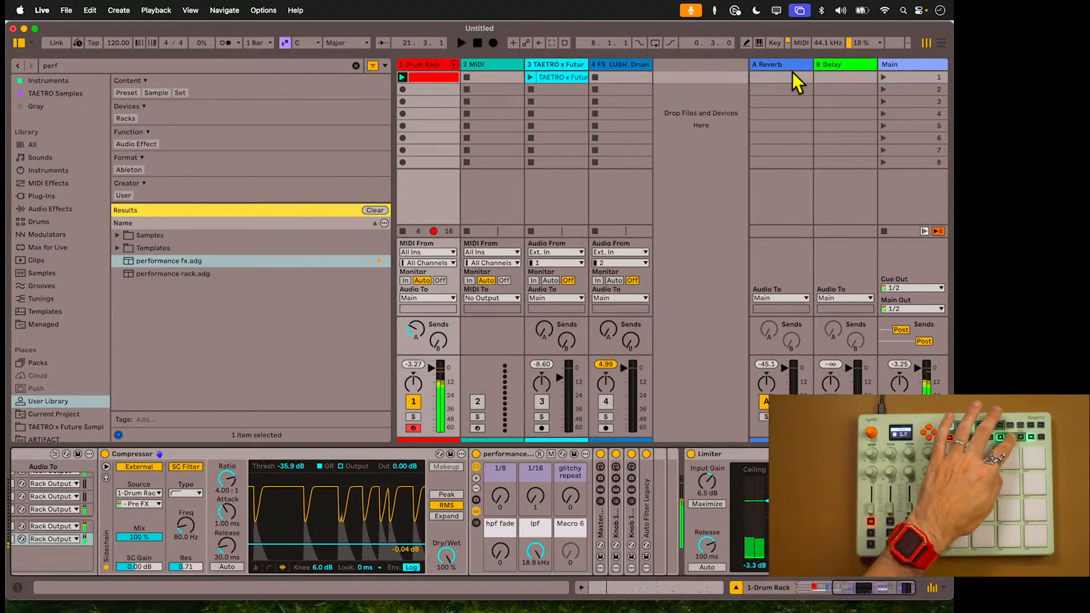
- Route the D#2 FS_LUSH drum loop chain's audio to the DRUMS return and the B1 melody loop chain's audio to INST
key("space")
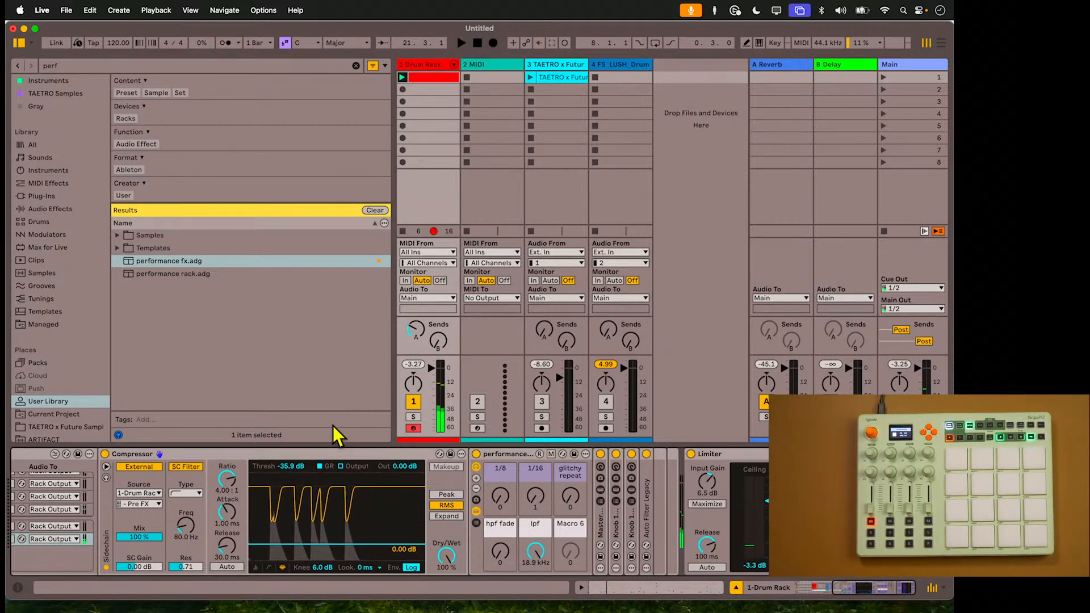
scroll(214, 516, "left", 5)
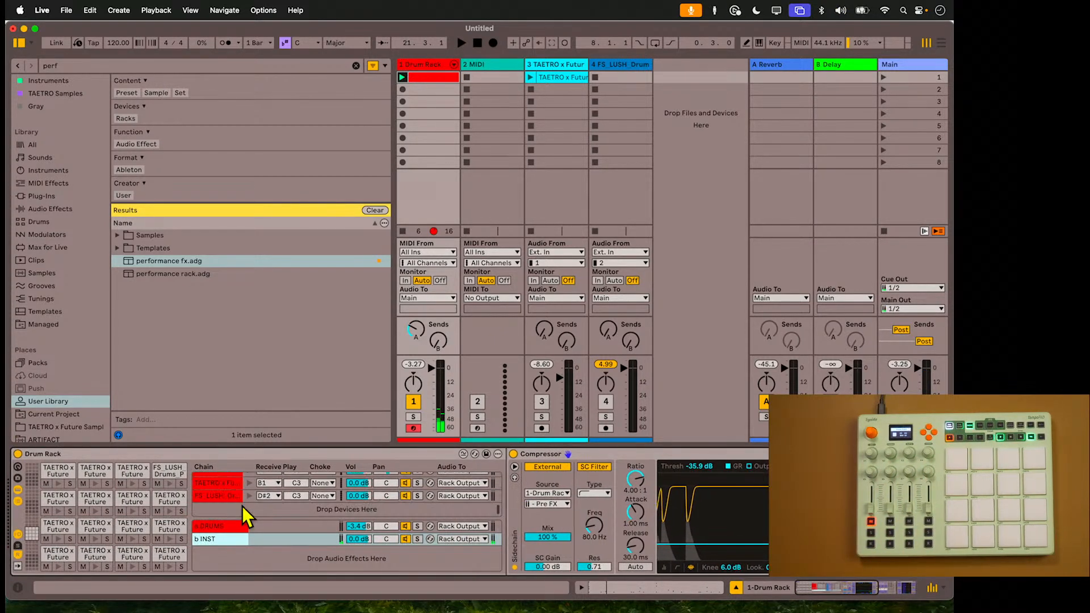
left_click(220, 500)
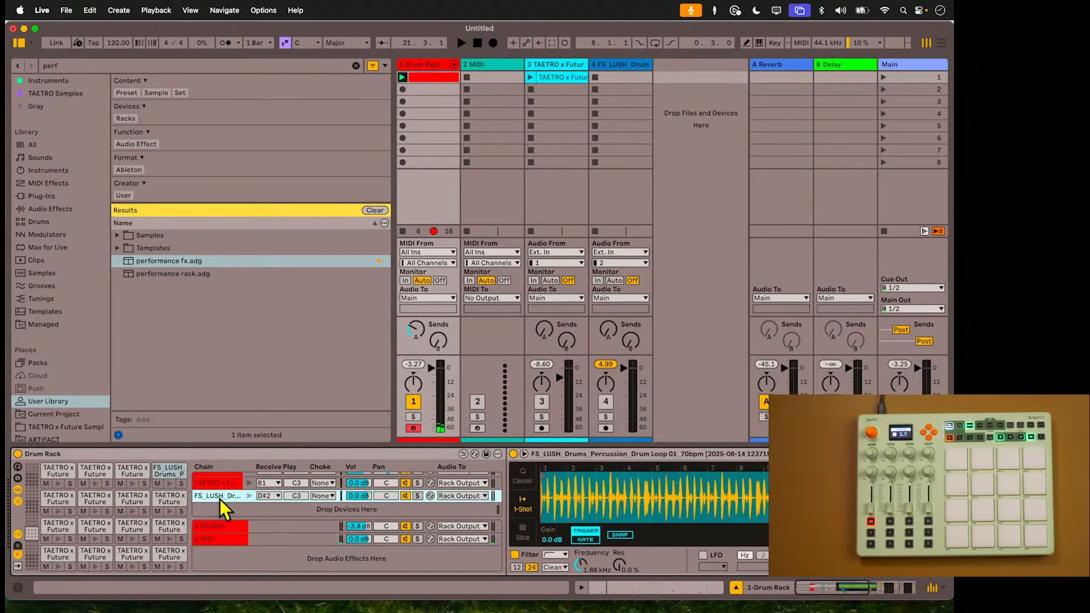
left_click(459, 496)
left_click(466, 516)
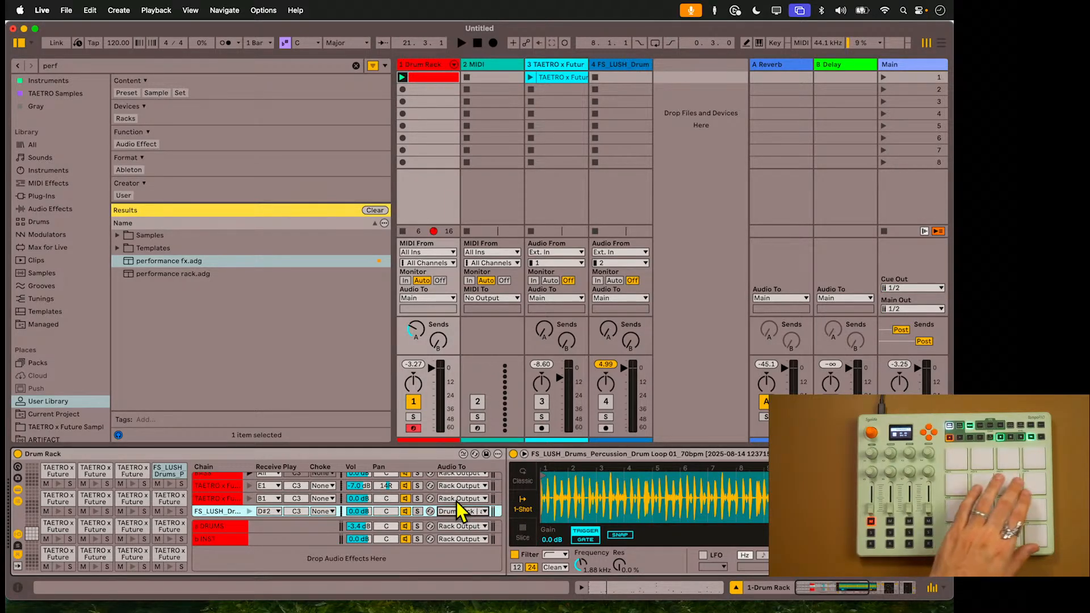
left_click(455, 502)
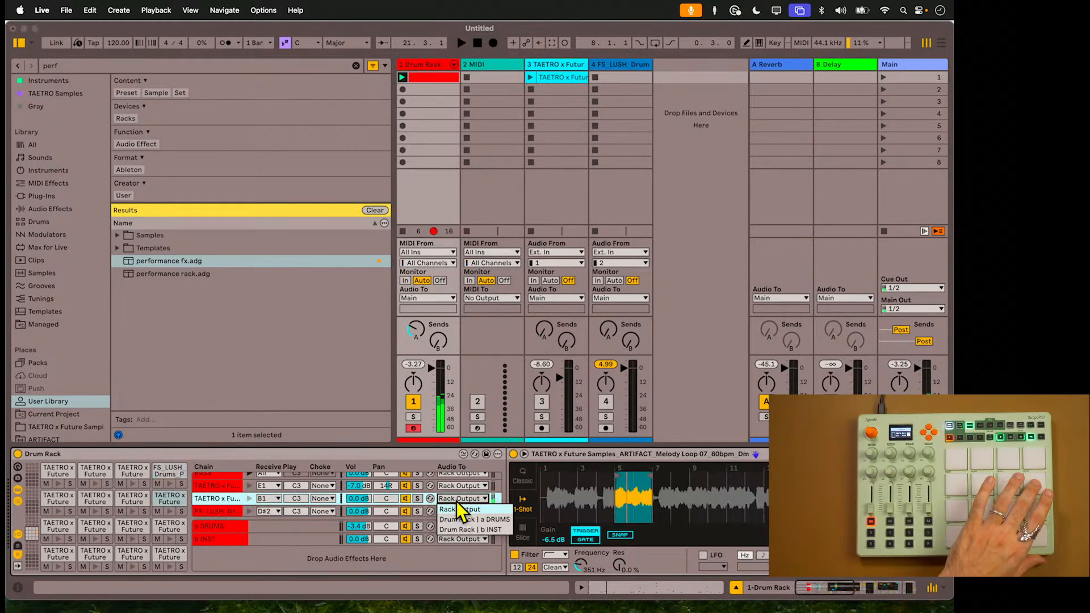
left_click(482, 527)
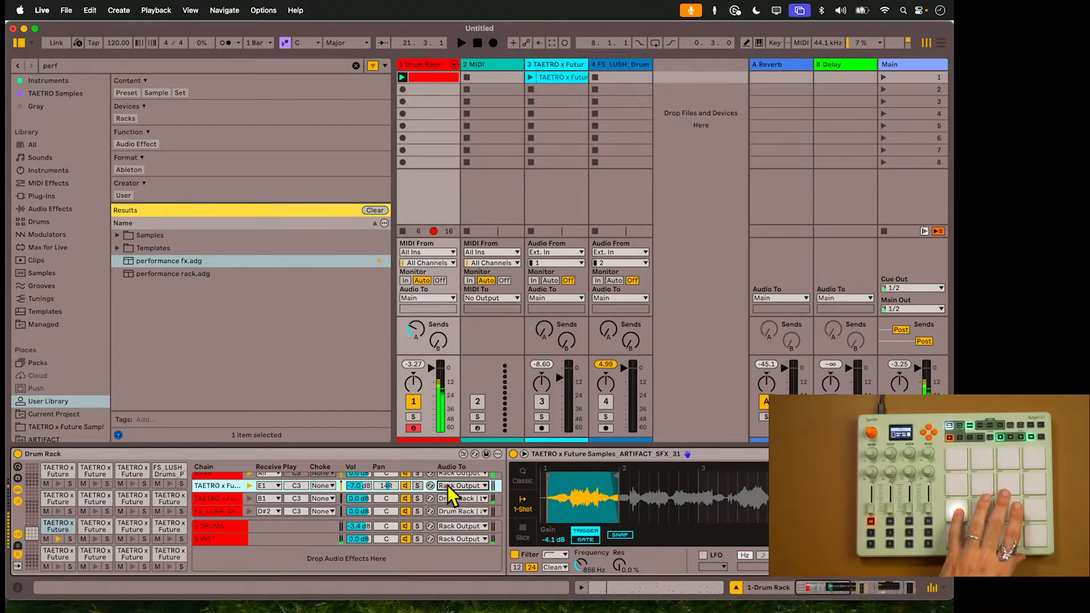
- Route the E1 SFX chain's audio to the DRUMS return and the BASS chain's audio to the INST return
left_click(448, 485)
left_click(457, 507)
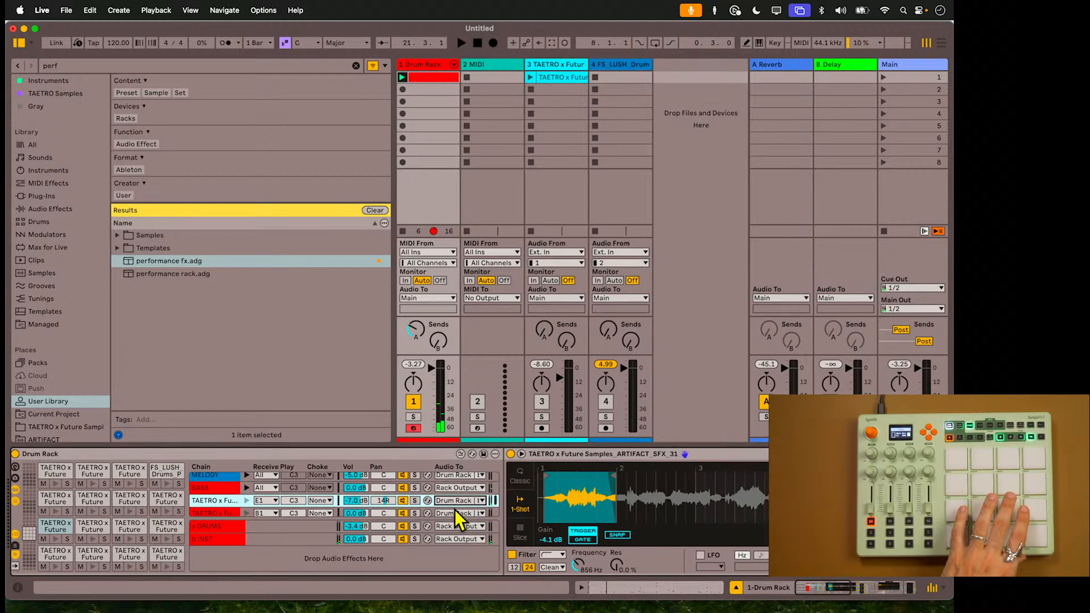
left_click(454, 494)
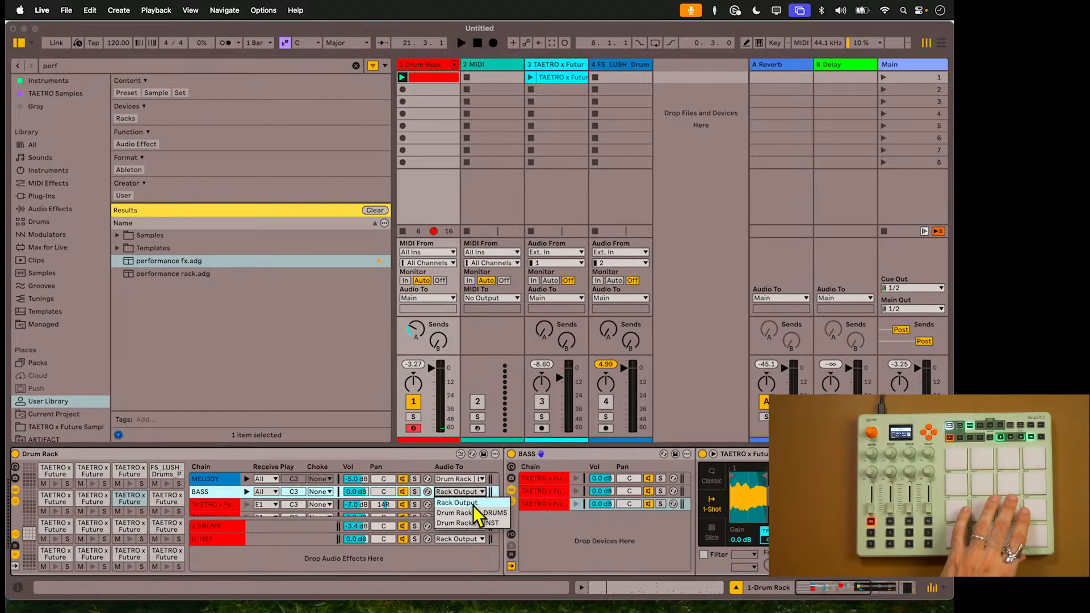
left_click(484, 523)
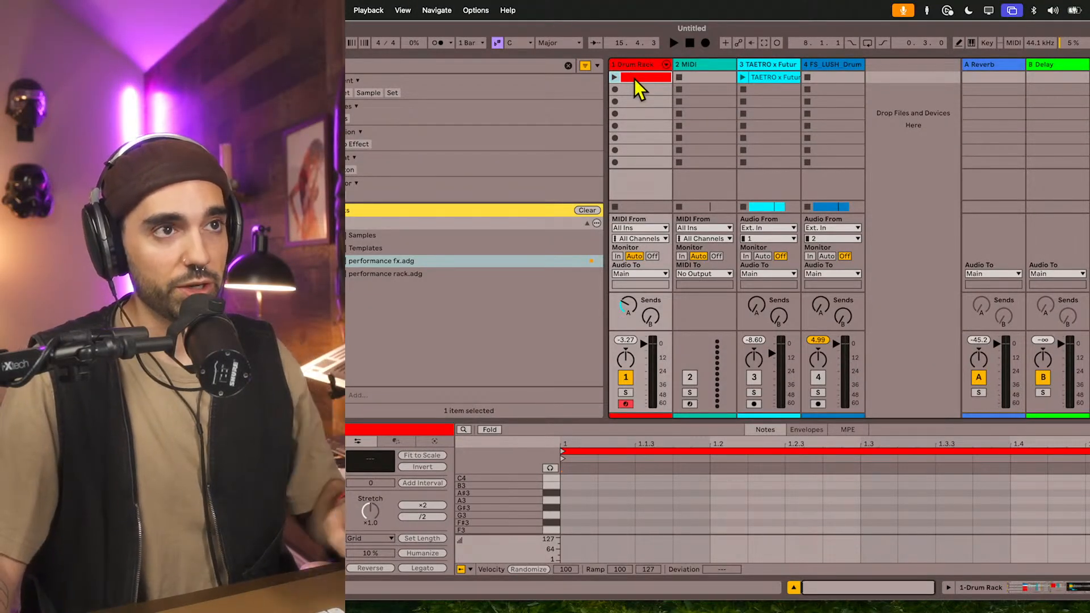
- Double the length of the Drum Rack track's first MIDI clip twice
left_click(429, 506)
left_click(429, 506)
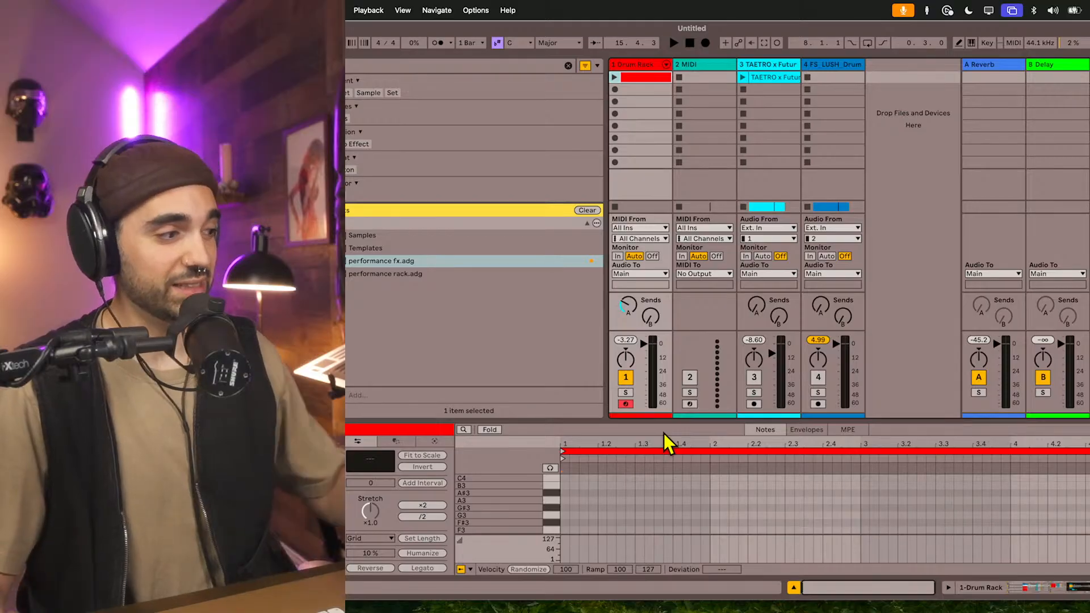